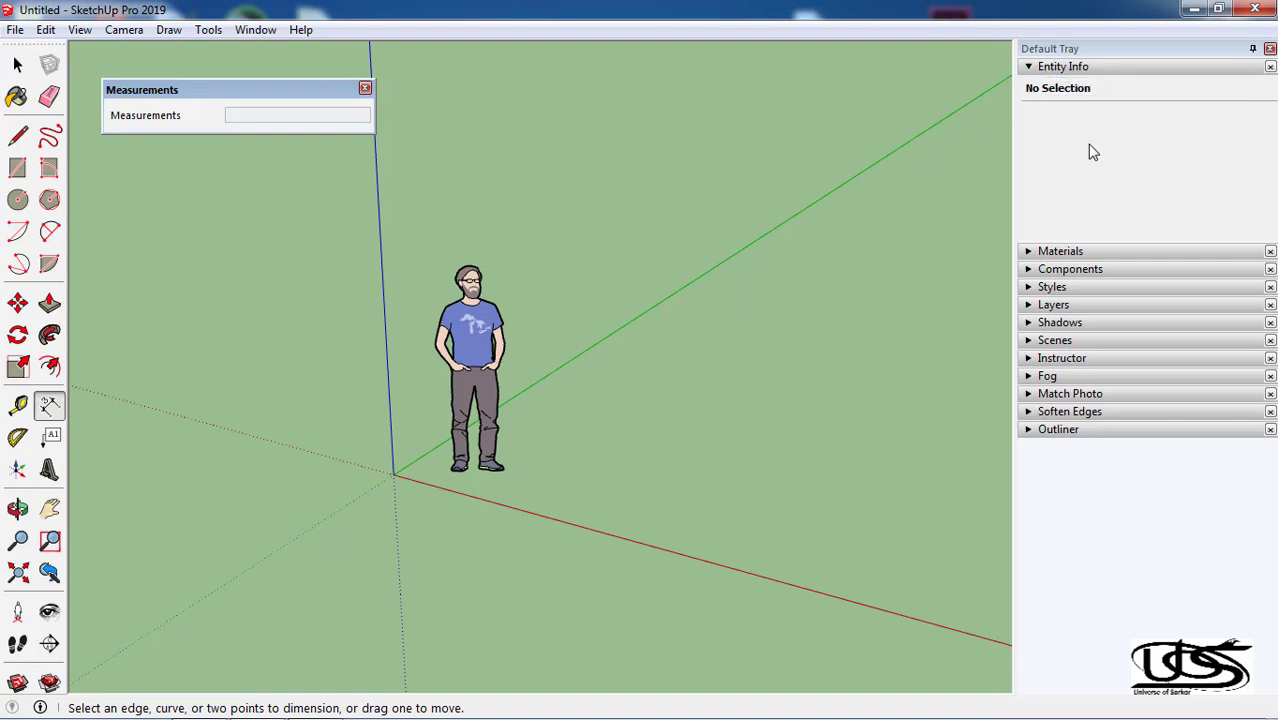
Select the default scale figure and delete it, leaving only the axes
{"action": "left_click", "coordinate": [386, 220]}
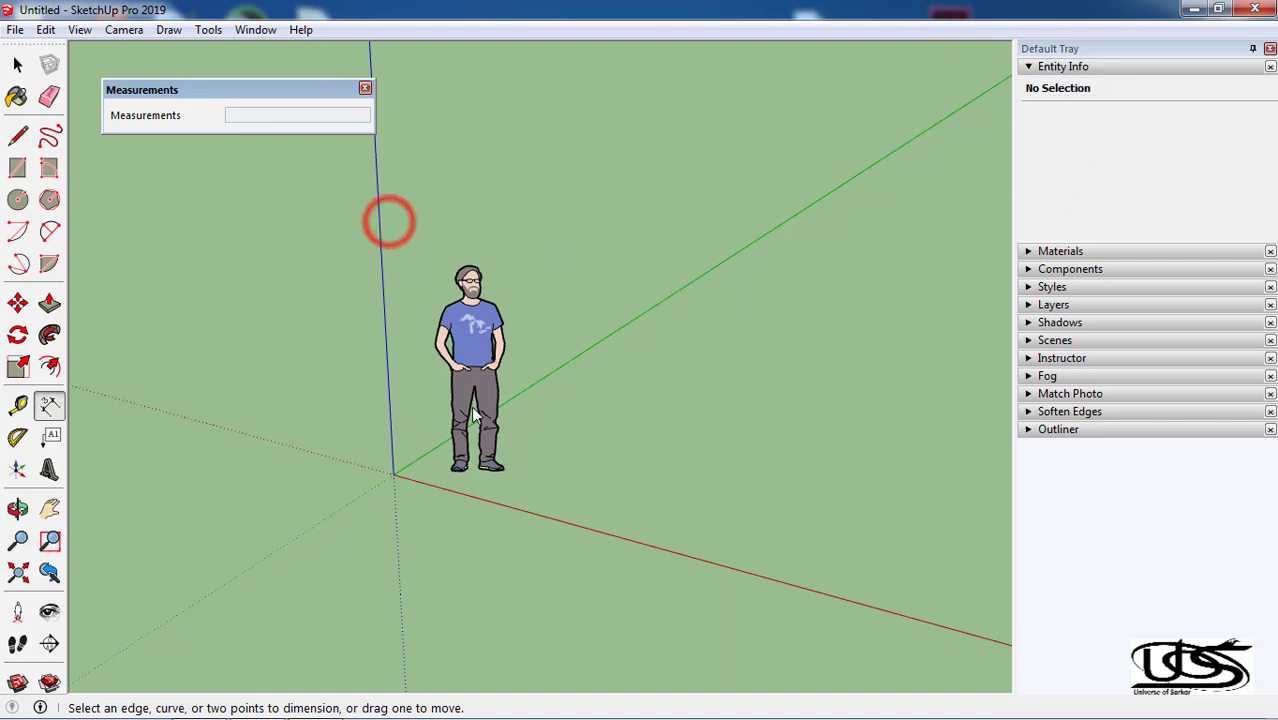
{"action": "left_click", "coordinate": [469, 363]}
{"action": "left_click", "coordinate": [536, 357]}
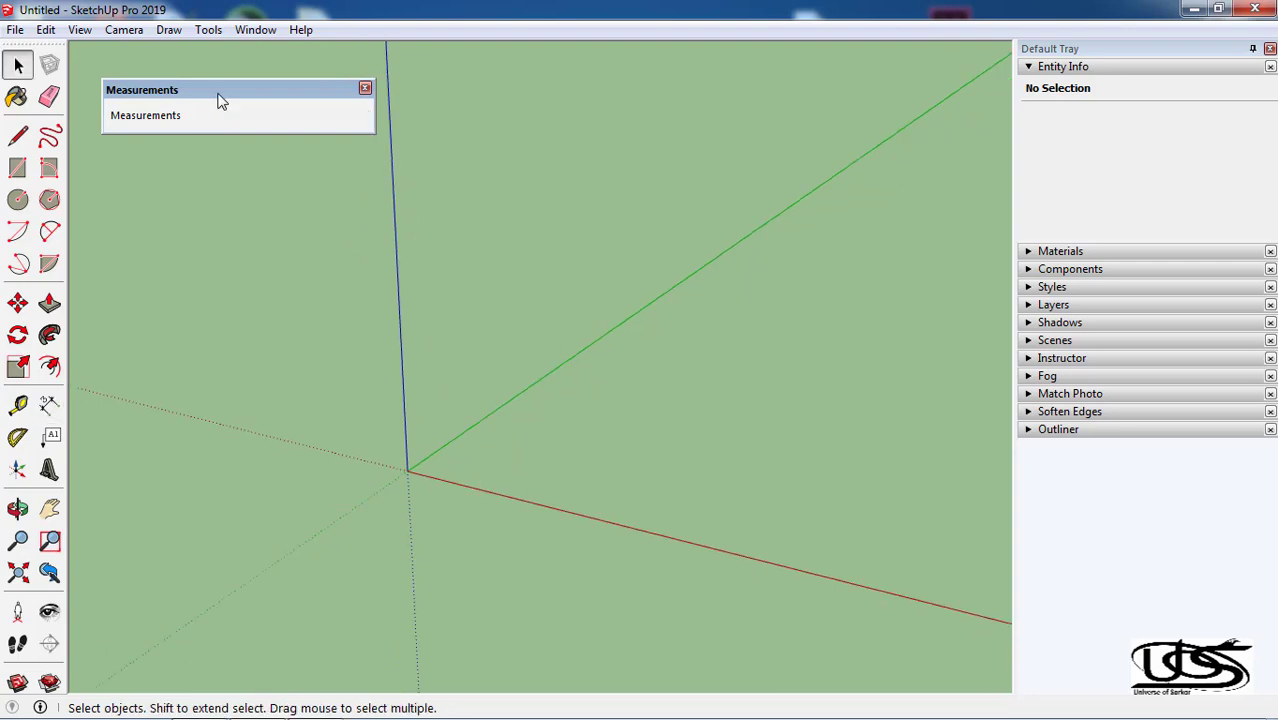
Reposition the floating Measurements box, then close it
{"action": "mouse_move", "coordinate": [217, 89]}
{"action": "left_mouse_down"}
{"action": "mouse_move", "coordinate": [214, 123]}
{"action": "mouse_move", "coordinate": [248, 135]}
{"action": "left_mouse_up"}
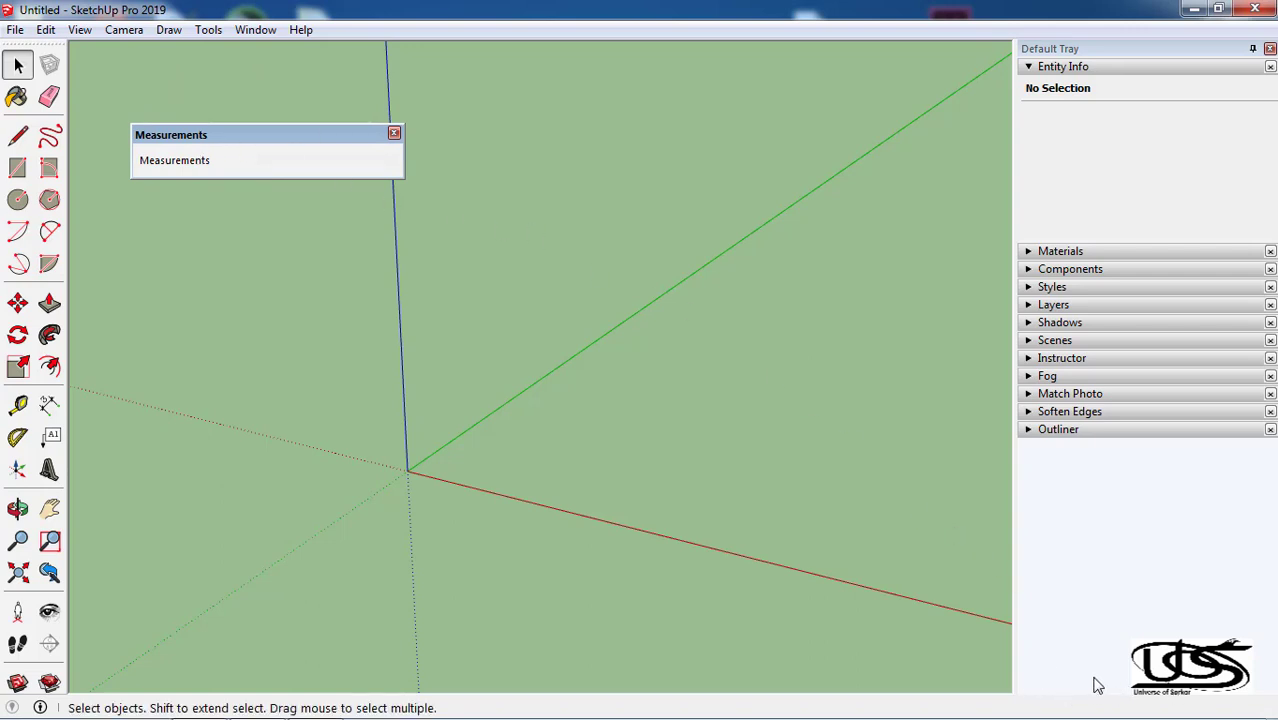
{"action": "left_click_drag", "start_coordinate": [206, 134], "coordinate": [246, 150]}
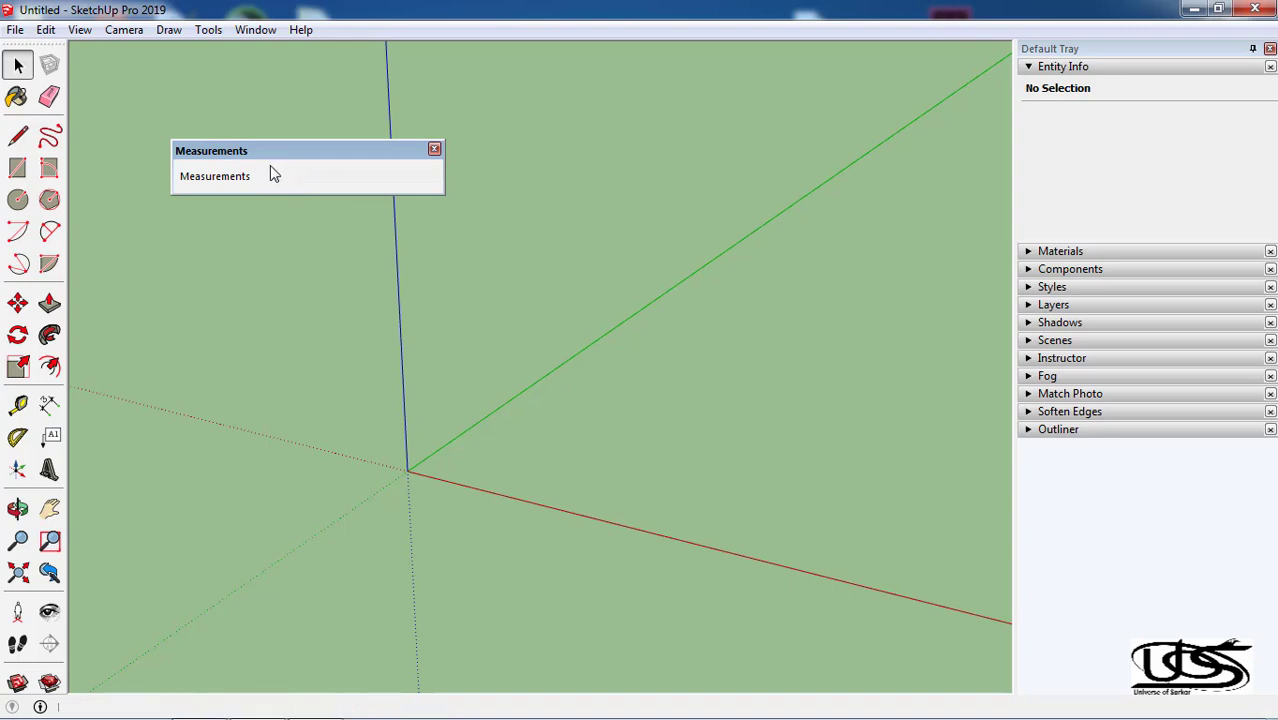
{"action": "left_click", "coordinate": [434, 151]}
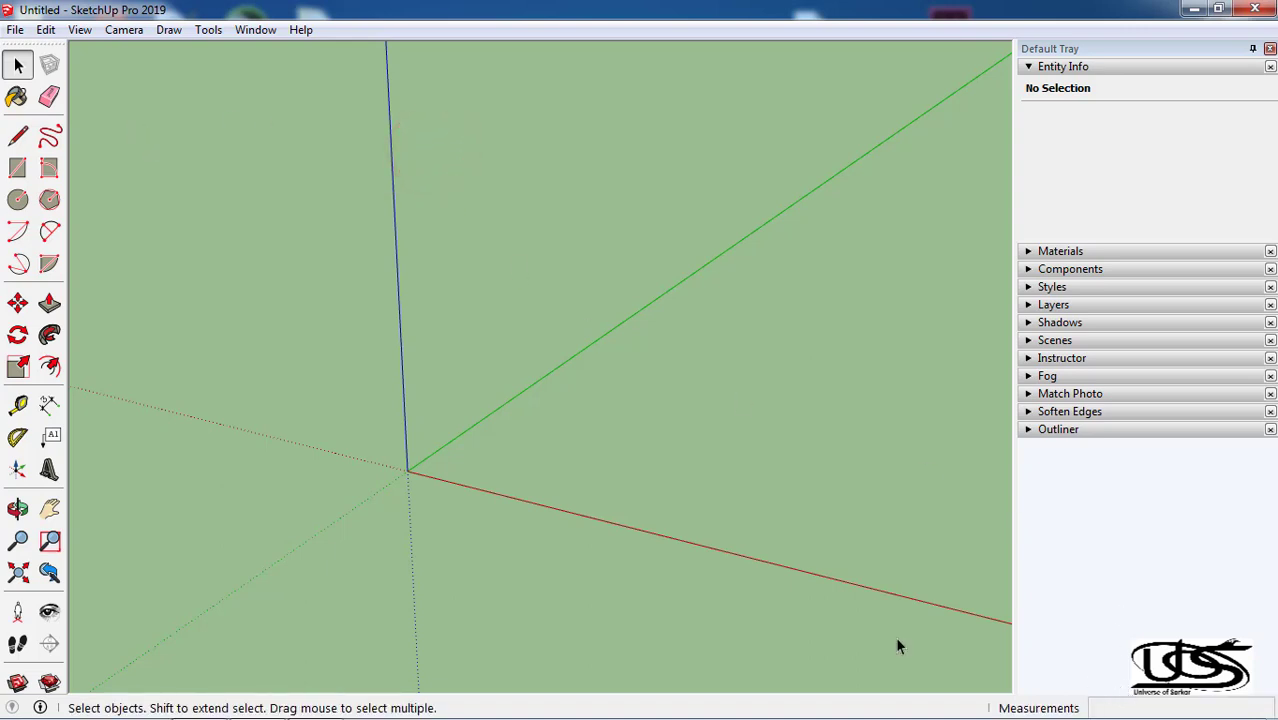
Turn the Measurements toolbar back on through View > Toolbars and nudge it into place
{"action": "left_click", "coordinate": [78, 30]}
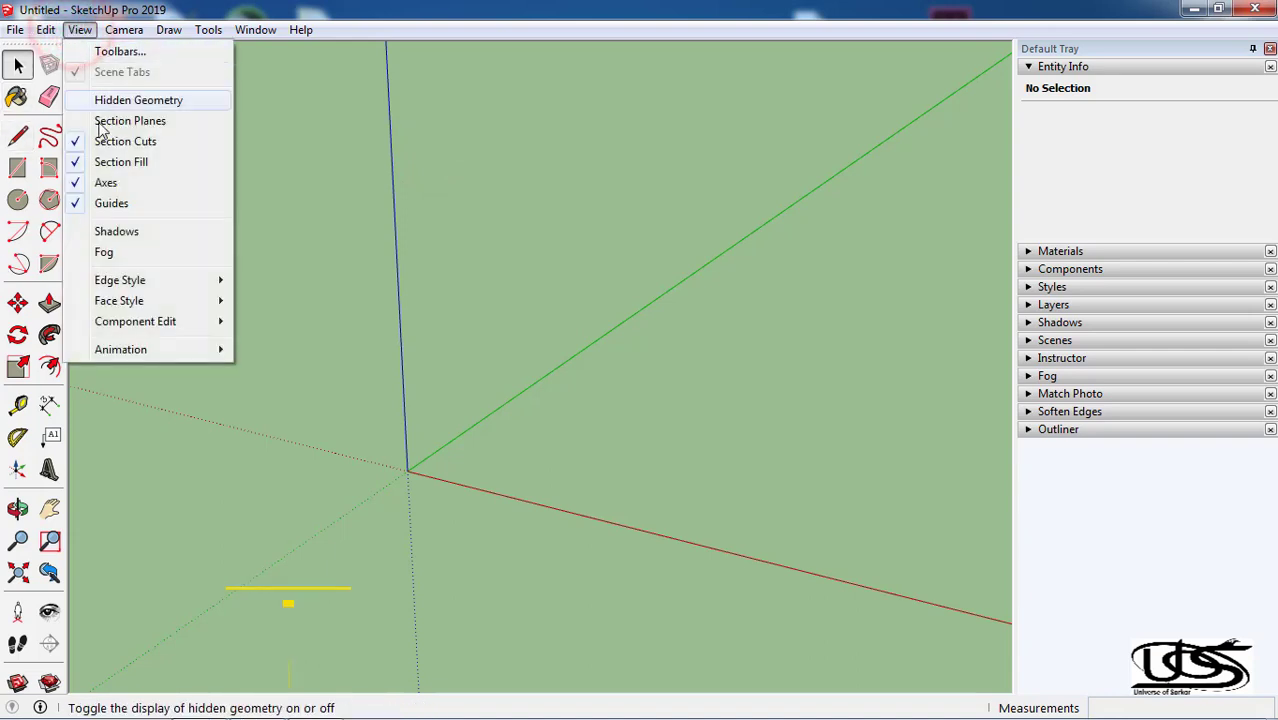
{"action": "left_click", "coordinate": [118, 52]}
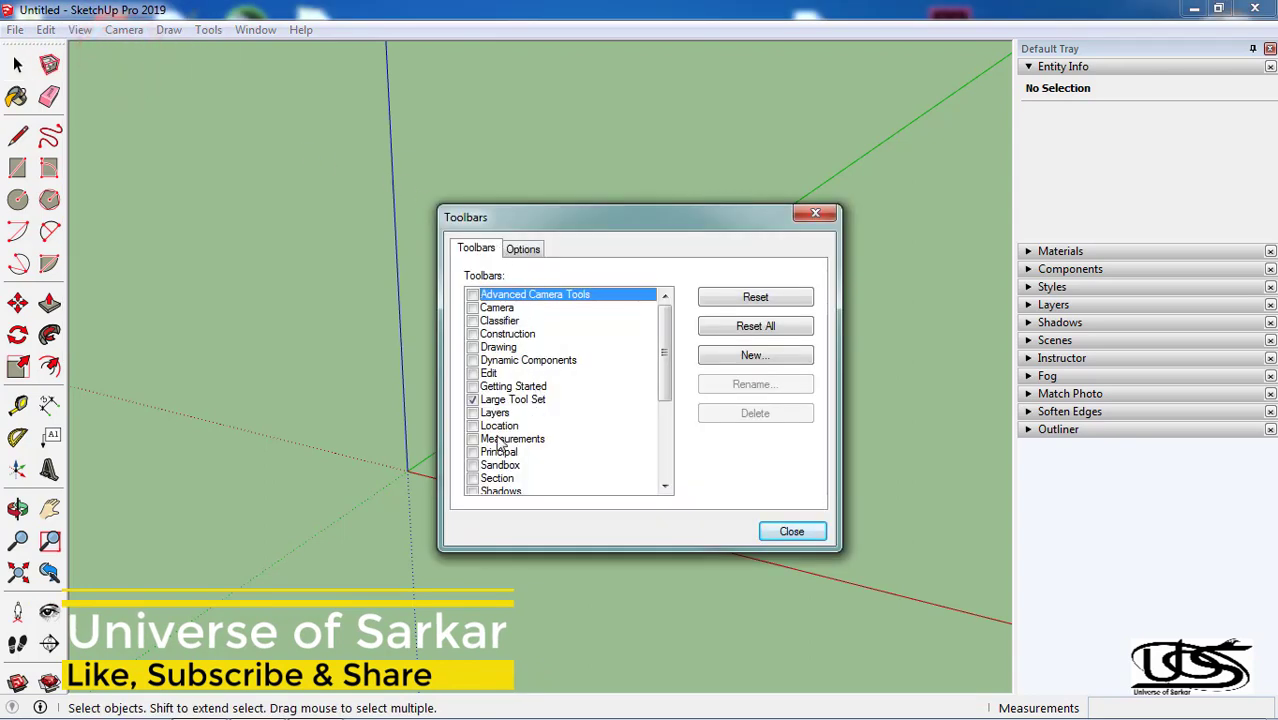
{"action": "left_click", "coordinate": [475, 441]}
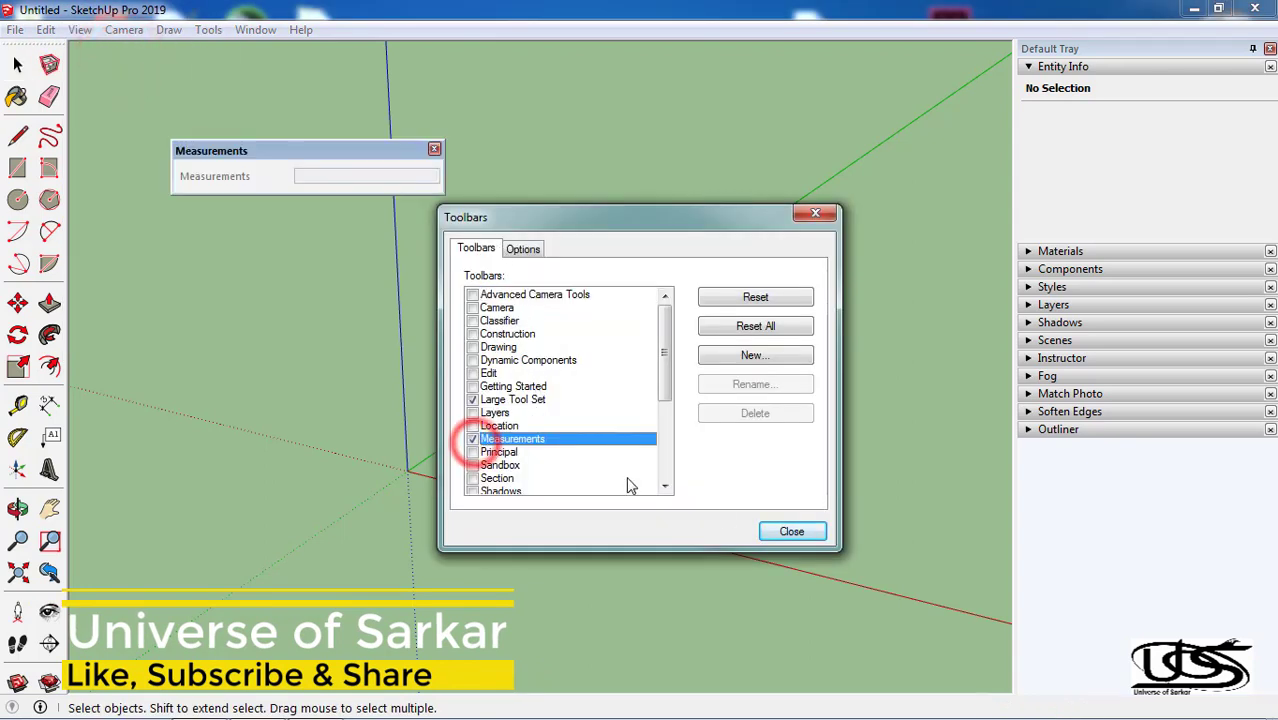
{"action": "left_click", "coordinate": [771, 530]}
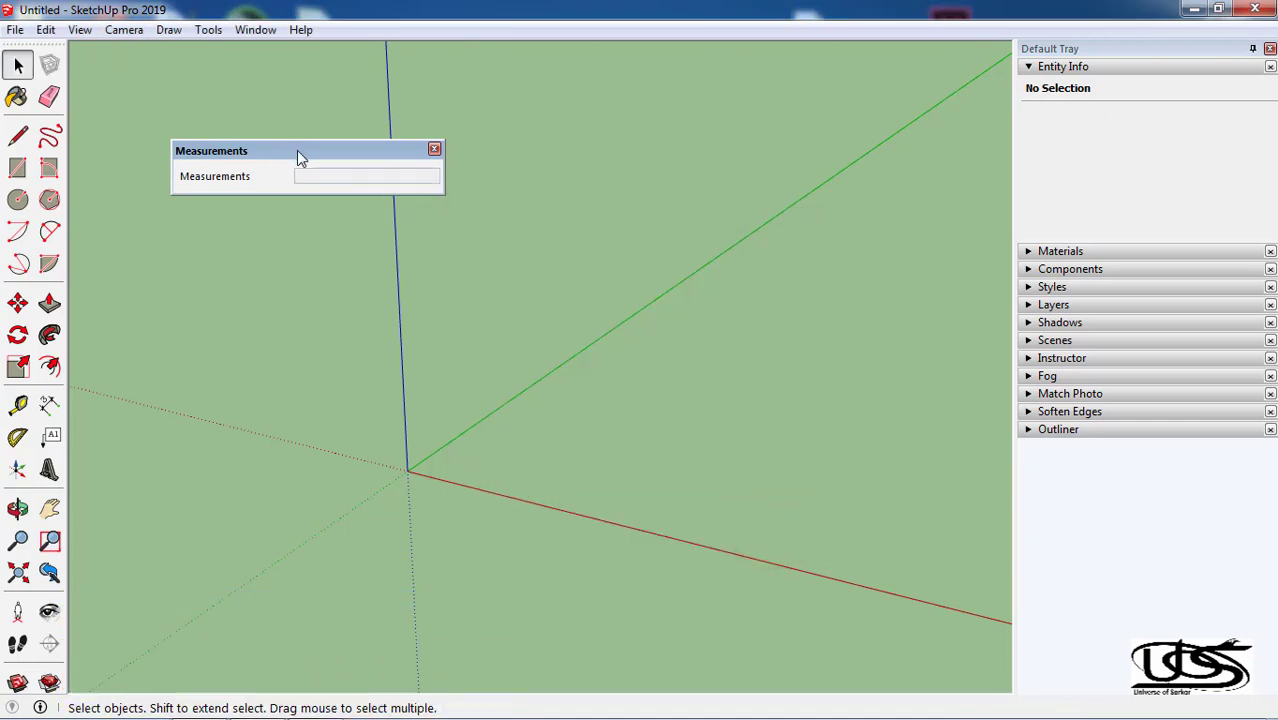
{"action": "mouse_move", "coordinate": [297, 150]}
{"action": "left_mouse_down"}
{"action": "mouse_move", "coordinate": [297, 133]}
{"action": "mouse_move", "coordinate": [273, 138]}
{"action": "left_mouse_up"}
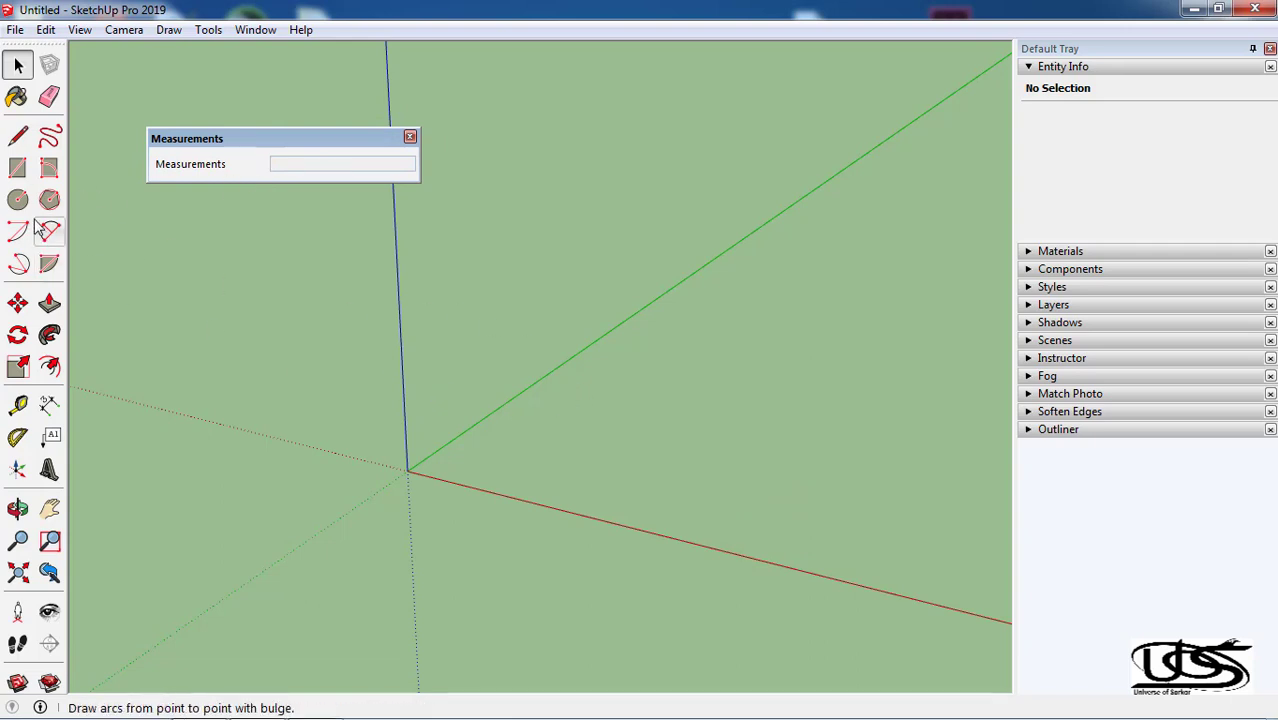
{"action": "left_click", "coordinate": [17, 167]}
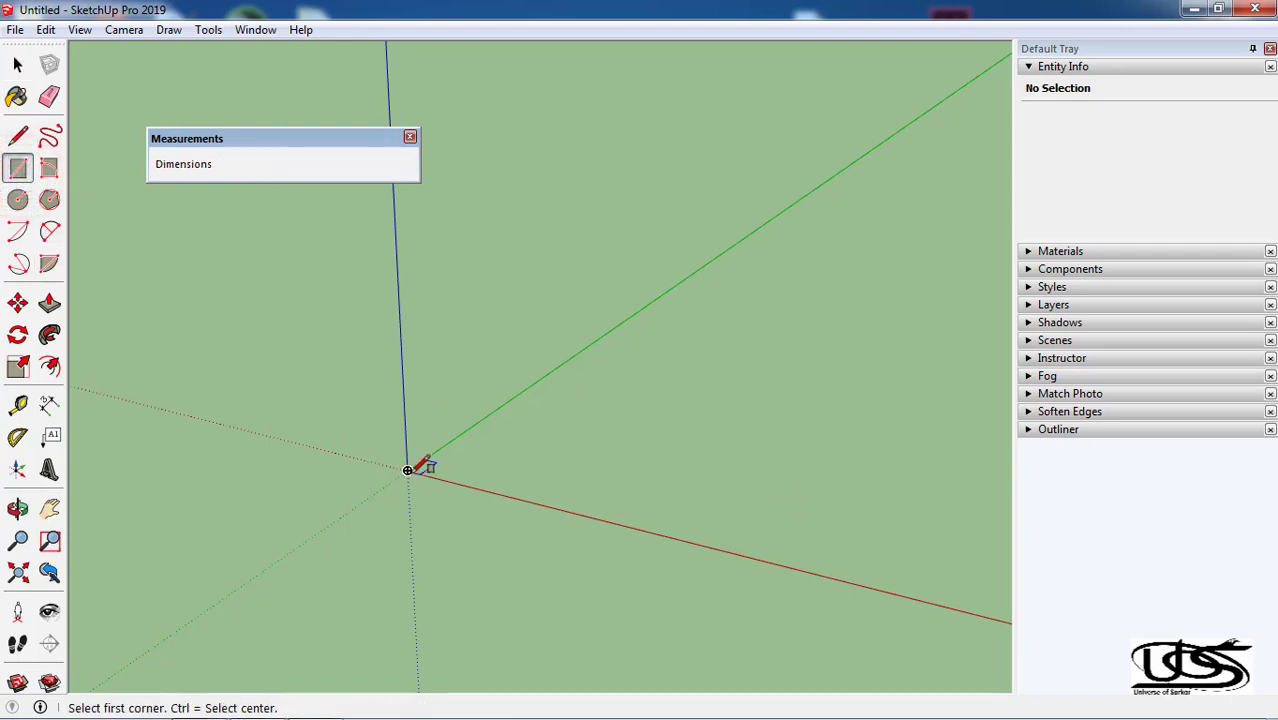
{"action": "left_click", "coordinate": [407, 470]}
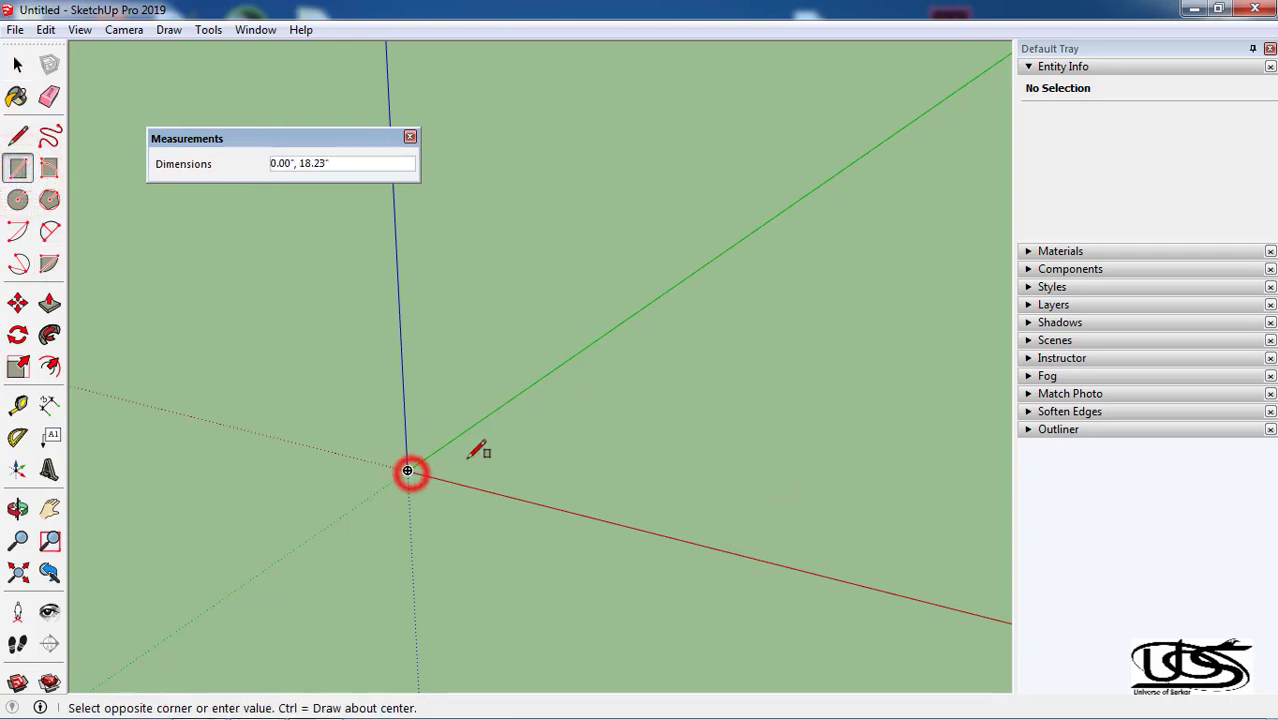
{"action": "left_click", "coordinate": [754, 484]}
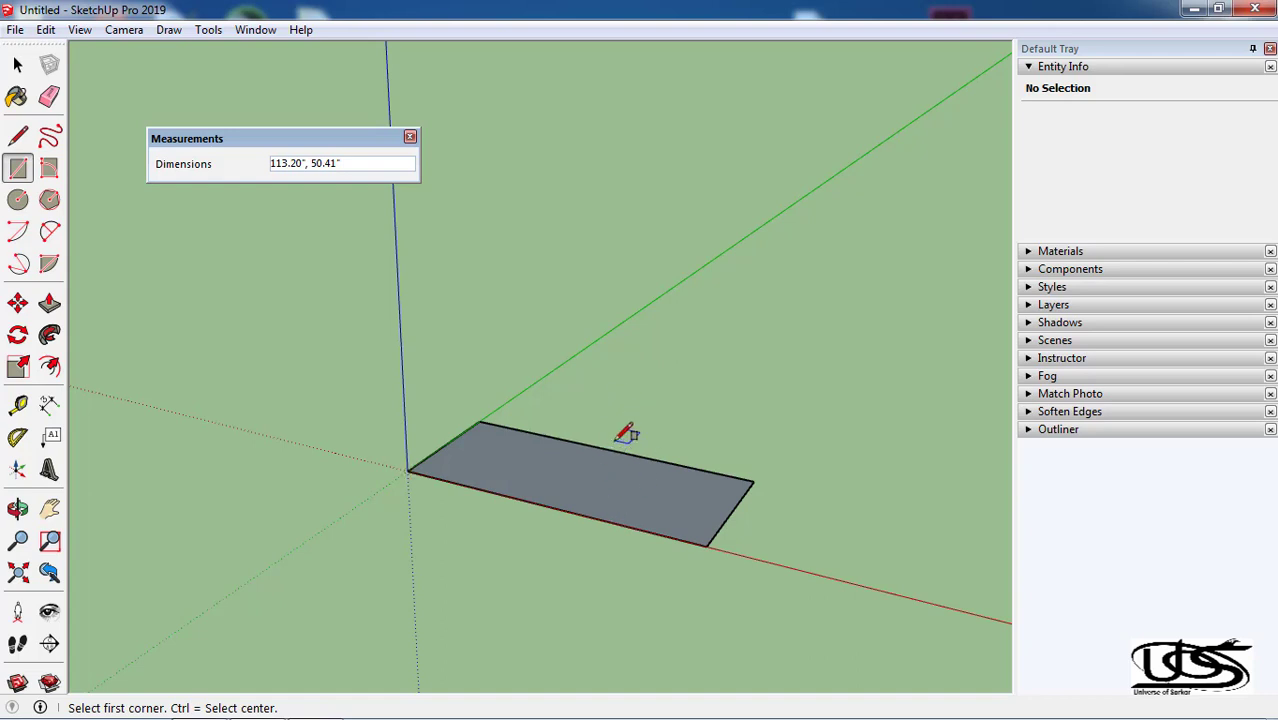
{"action": "key", "text": "ctrl+z"}
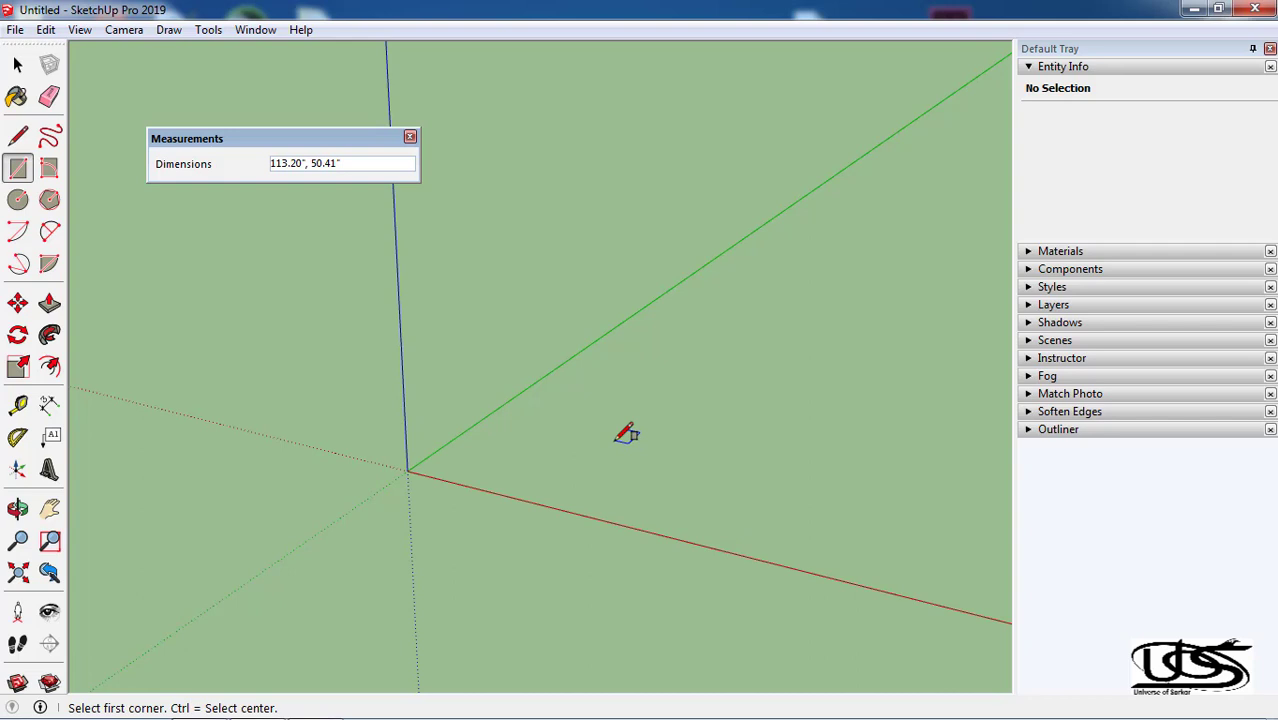
Draw a 5'5" by 5'5" square face with its first corner at the origin
{"action": "left_click", "coordinate": [410, 468]}
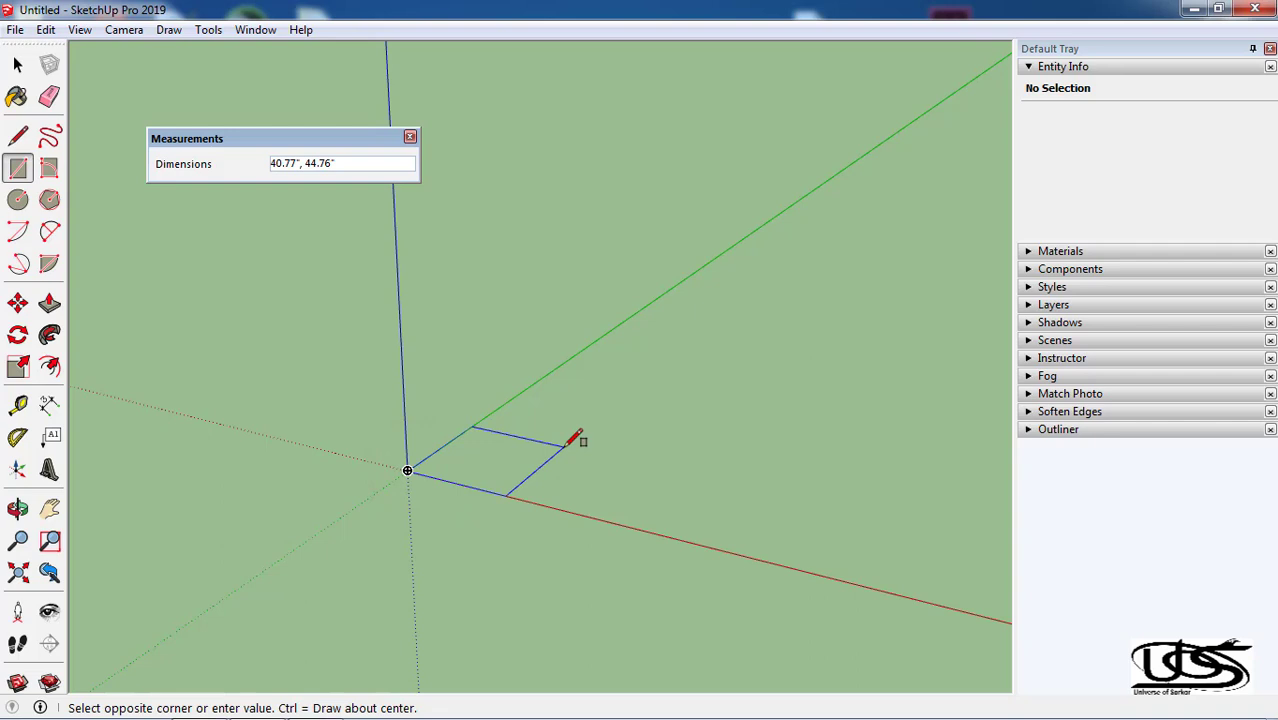
{"action": "type", "text": "5"}
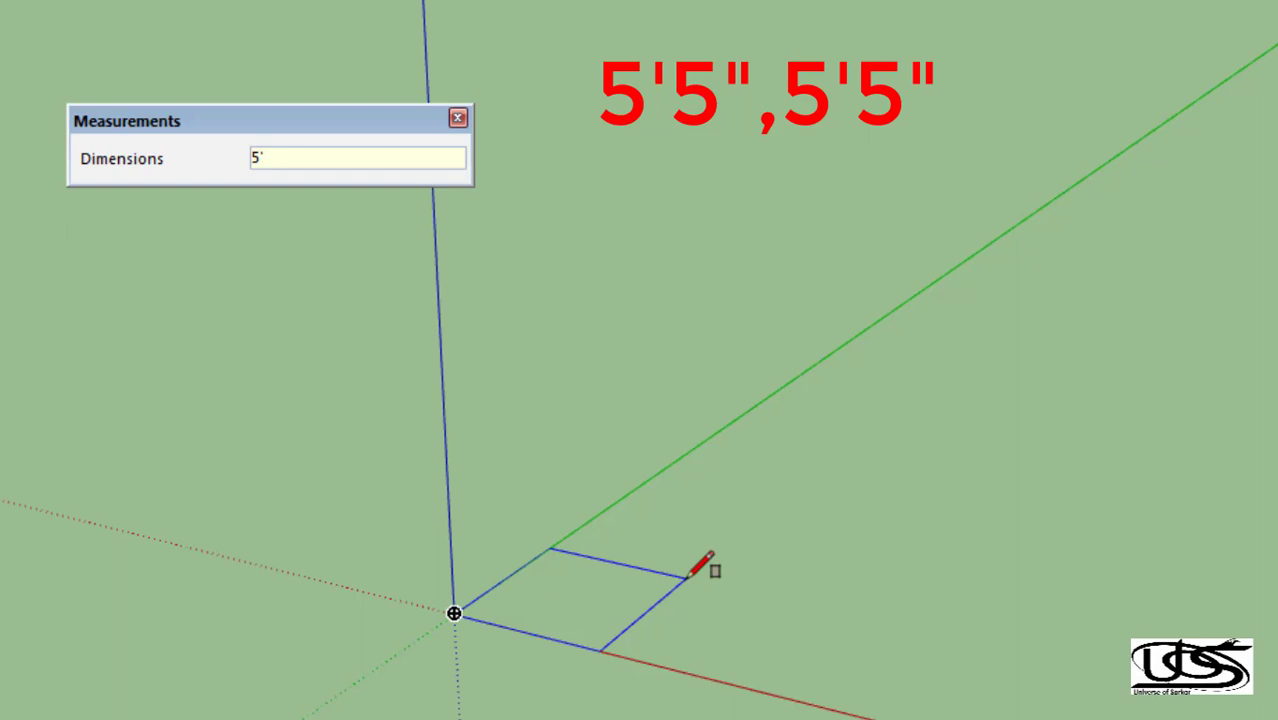
{"action": "type", "text": "5"}
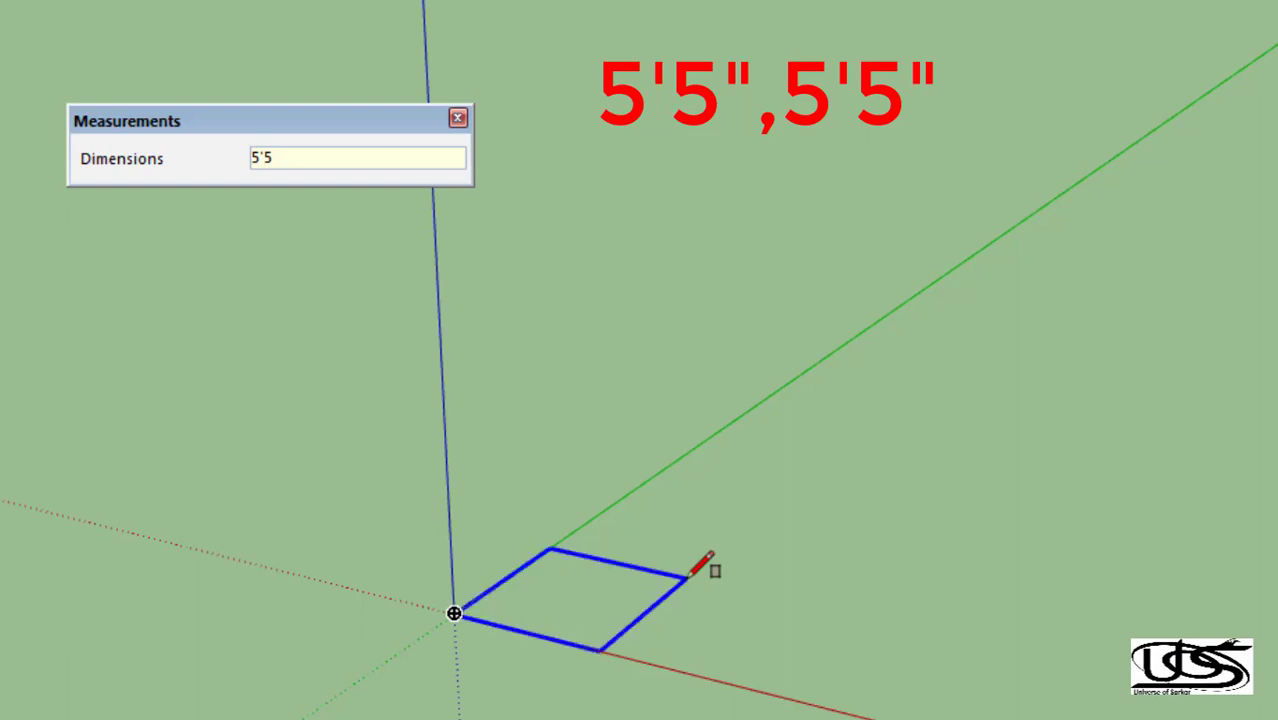
{"action": "type", "text": "\","}
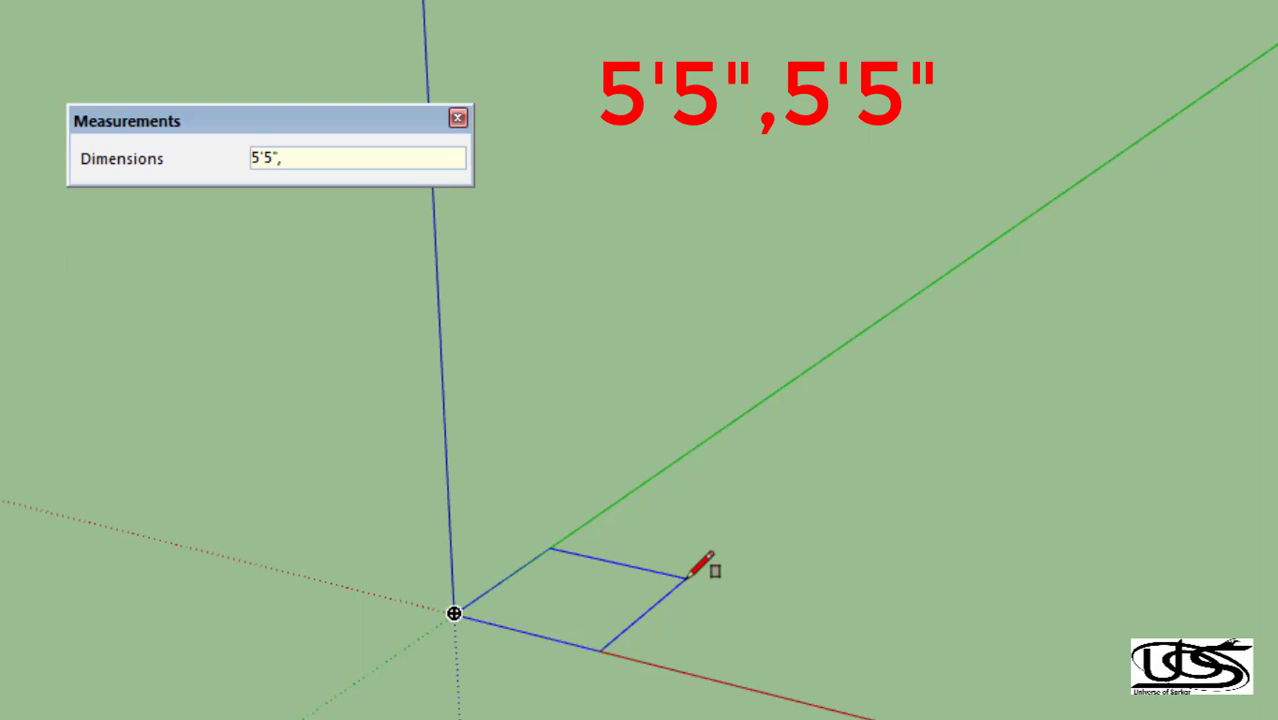
{"action": "type", "text": "5'"}
{"action": "type", "text": "5"}
{"action": "key", "text": "Return"}
{"action": "type", "text": "\""}
{"action": "key", "text": "Return"}
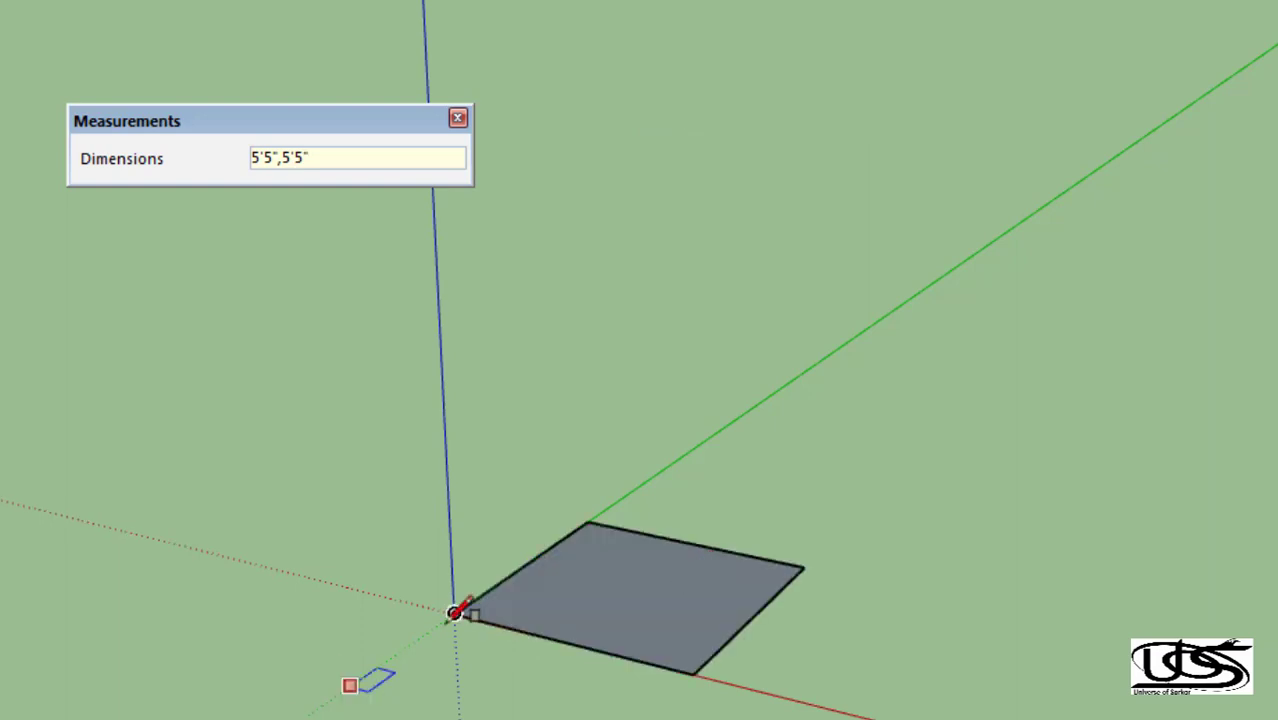
Orbit the view until the square faces the viewer from the front
{"action": "key", "text": "o"}
{"action": "middle_click_drag", "start_coordinate": [502, 570], "coordinate": [559, 505]}
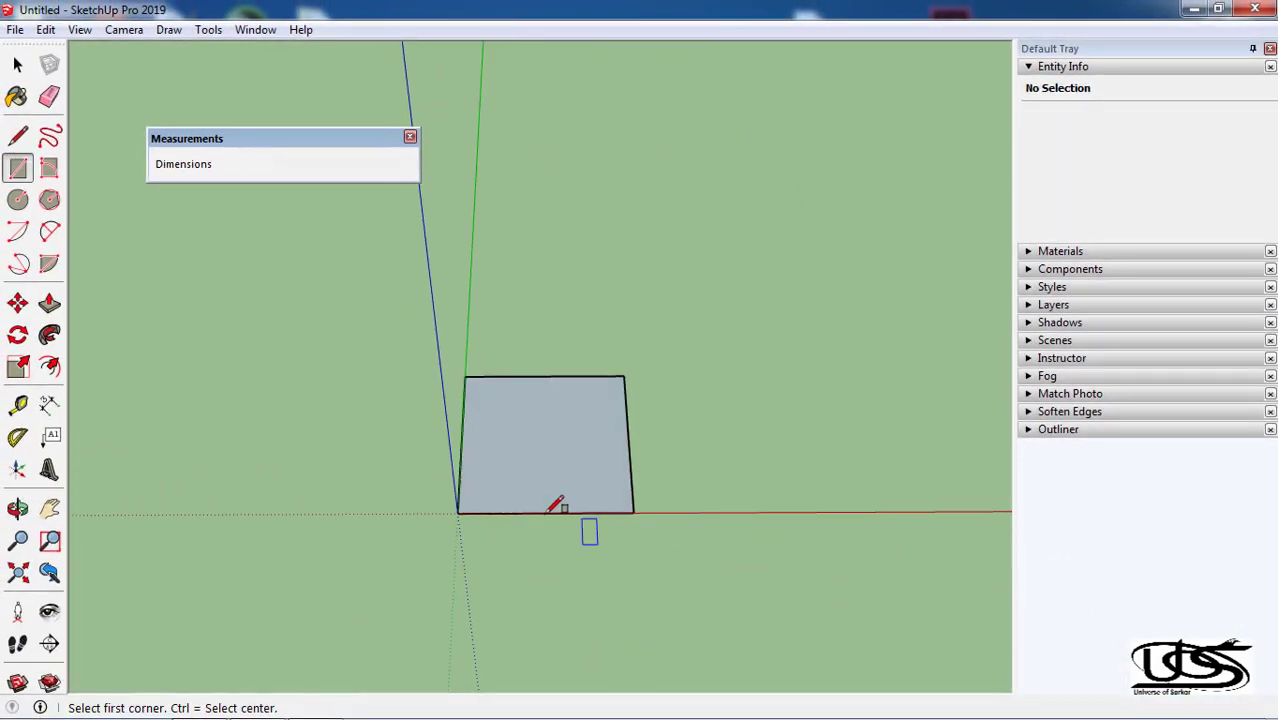
{"action": "middle_click_drag", "start_coordinate": [465, 440], "coordinate": [451, 517]}
{"action": "key", "text": "r"}
{"action": "middle_click_drag", "start_coordinate": [530, 413], "coordinate": [539, 407]}
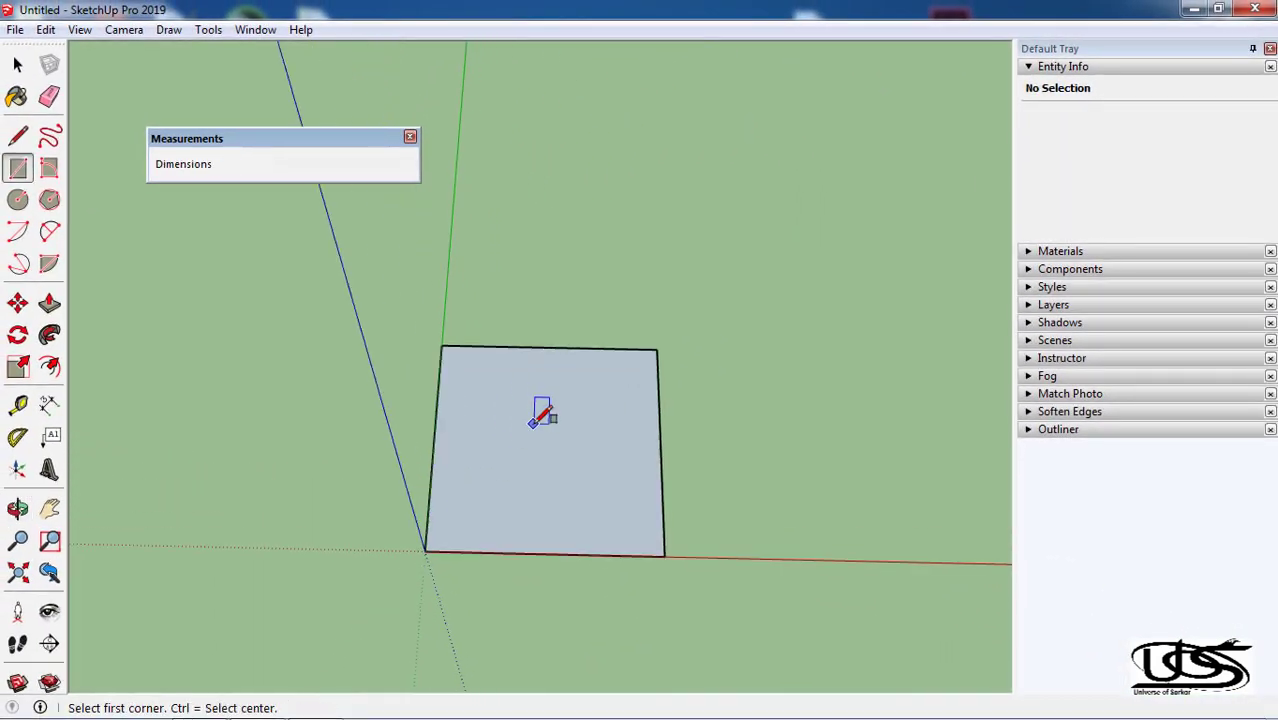
Add 65.00" dimensions above the square's top edge and beside its right edge
{"action": "left_click", "coordinate": [49, 404]}
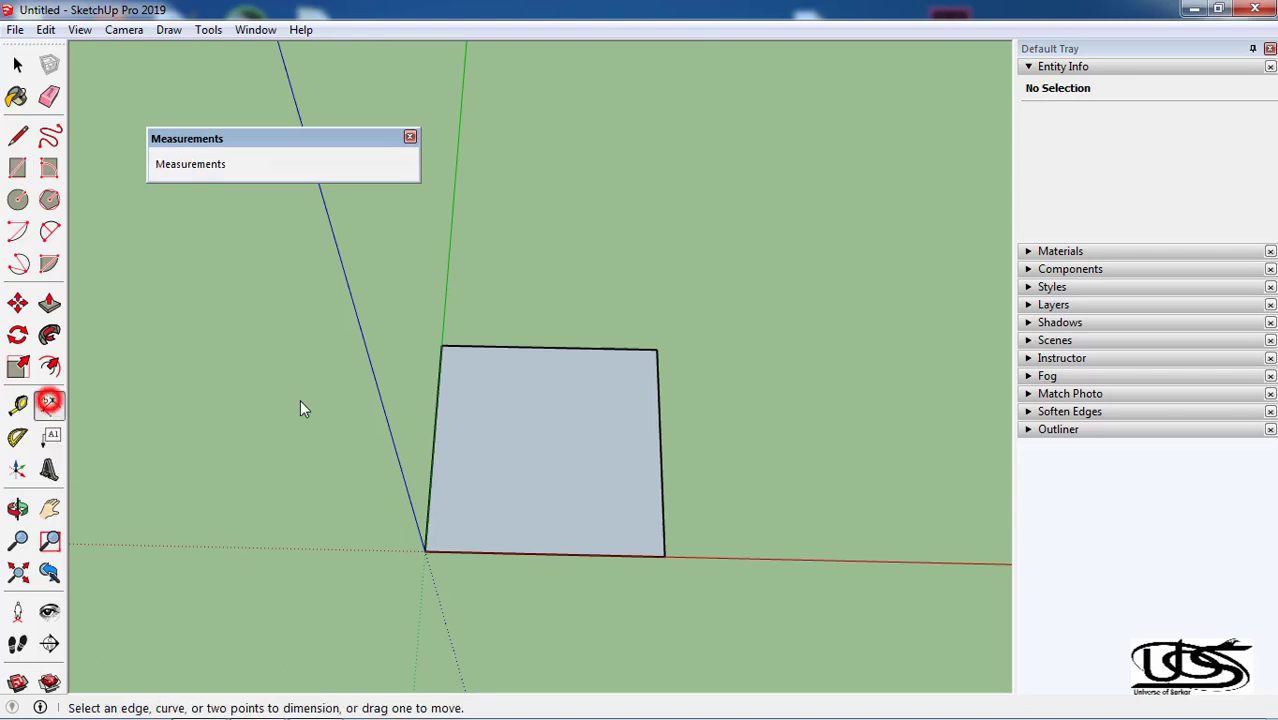
{"action": "left_click", "coordinate": [441, 346]}
{"action": "left_click", "coordinate": [657, 350]}
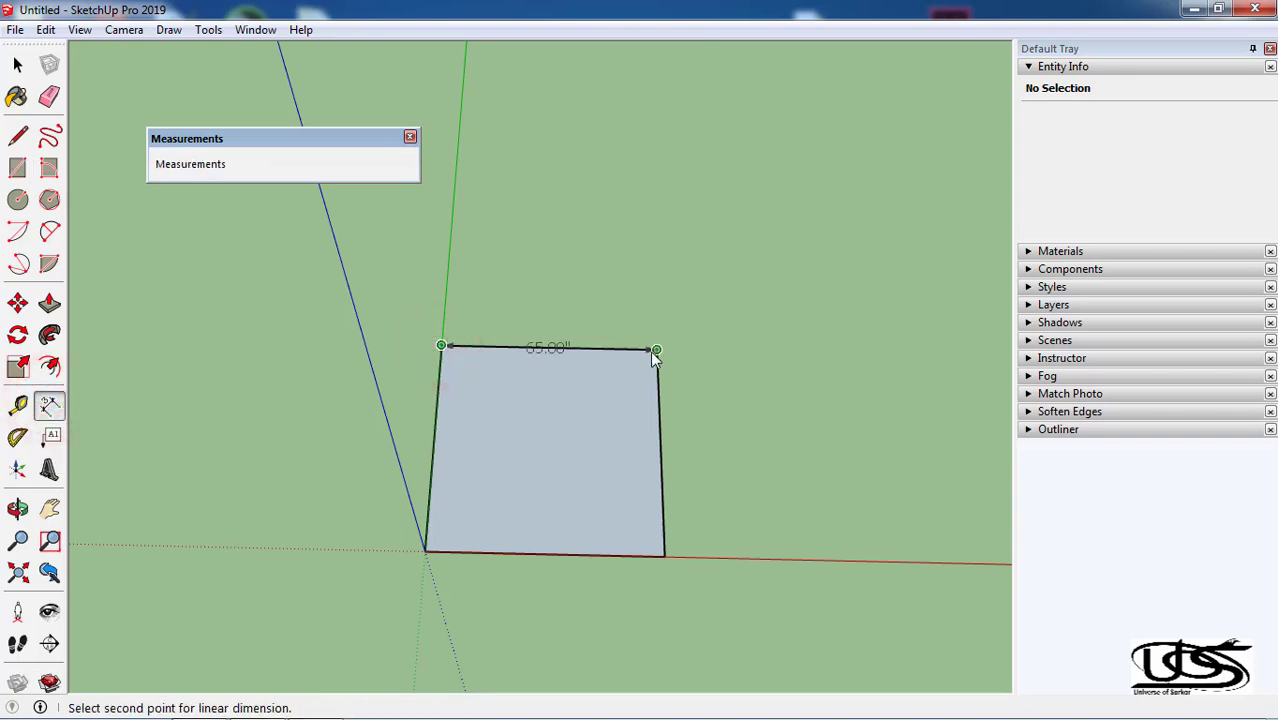
{"action": "left_click", "coordinate": [648, 300]}
{"action": "left_click", "coordinate": [657, 351]}
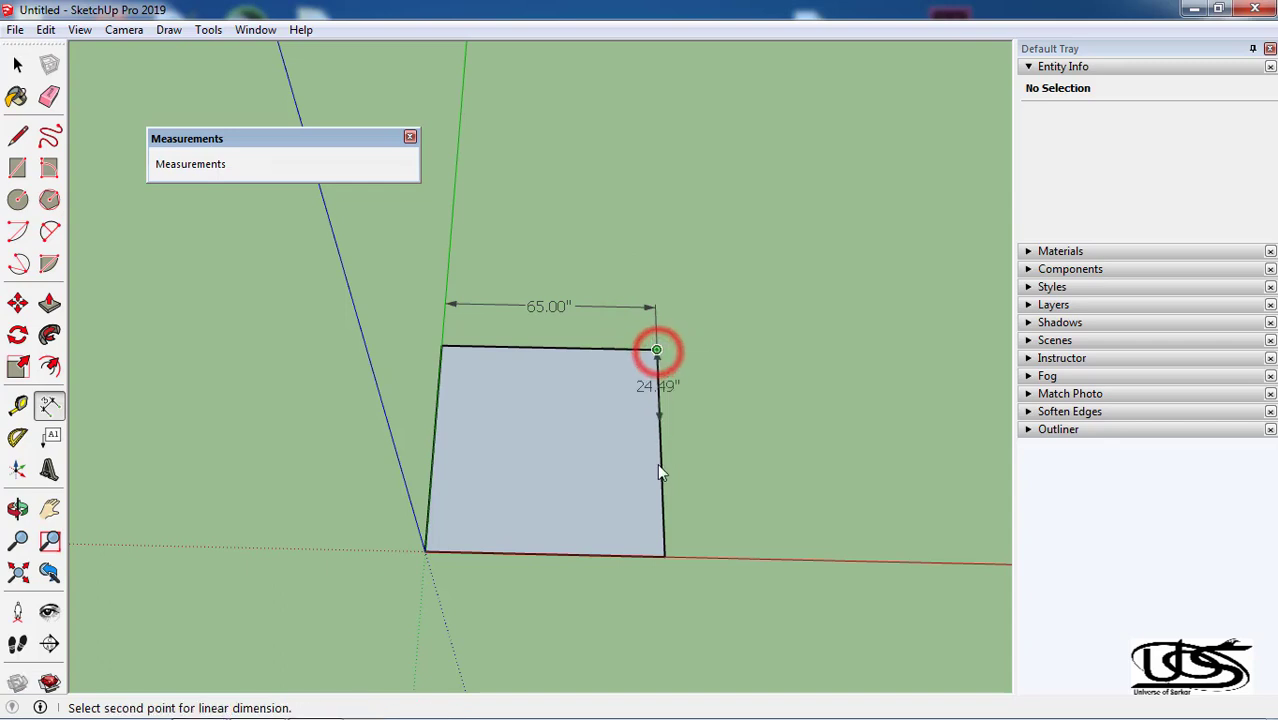
{"action": "left_click", "coordinate": [666, 556]}
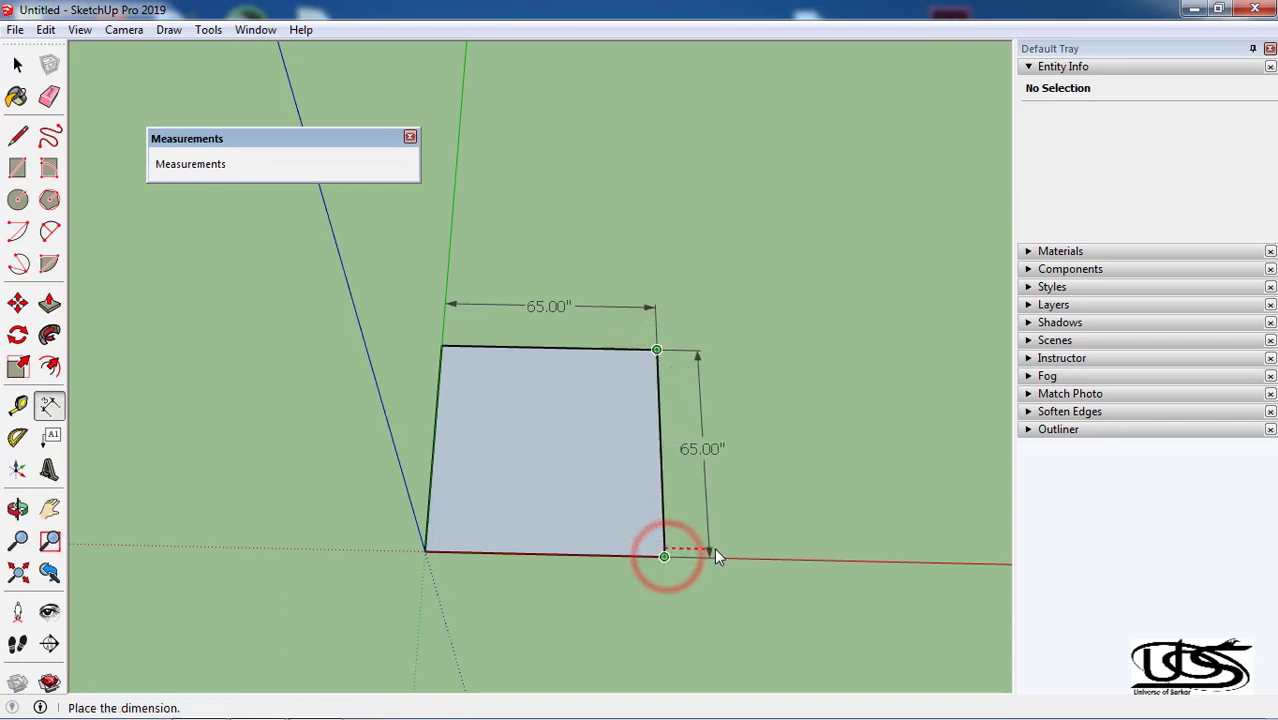
{"action": "left_click", "coordinate": [718, 548]}
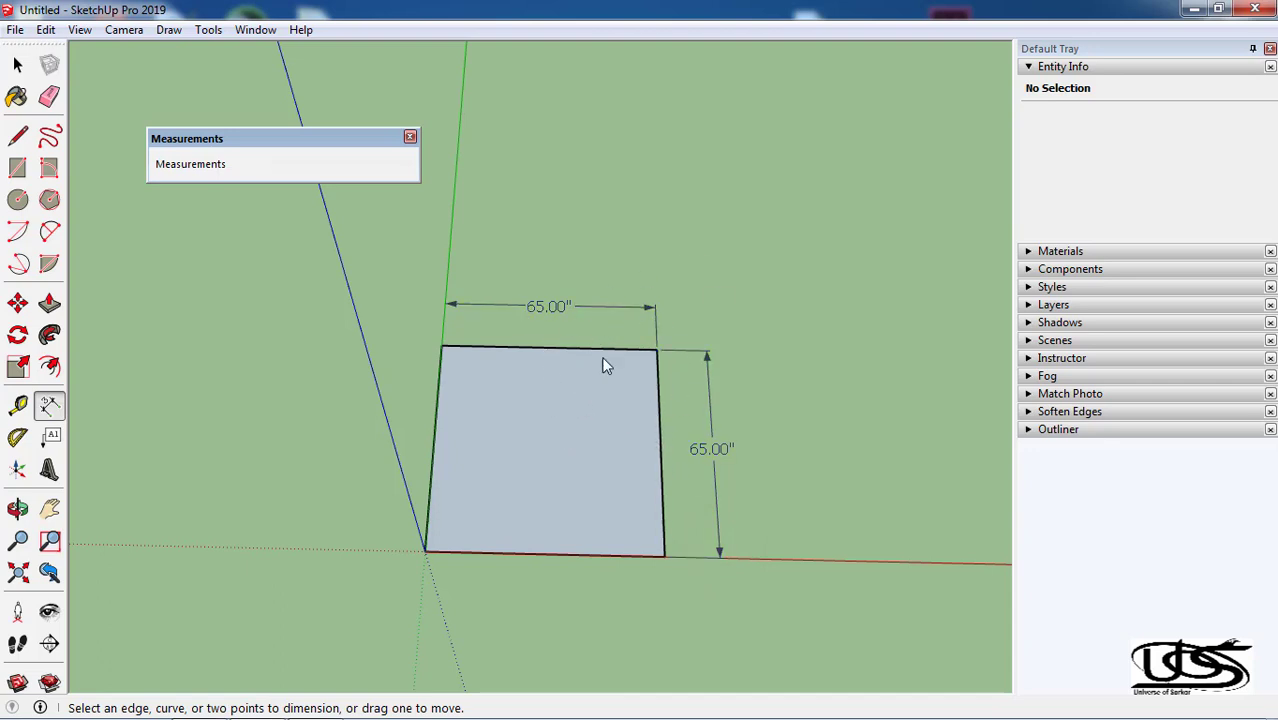
{"action": "left_click", "coordinate": [596, 306]}
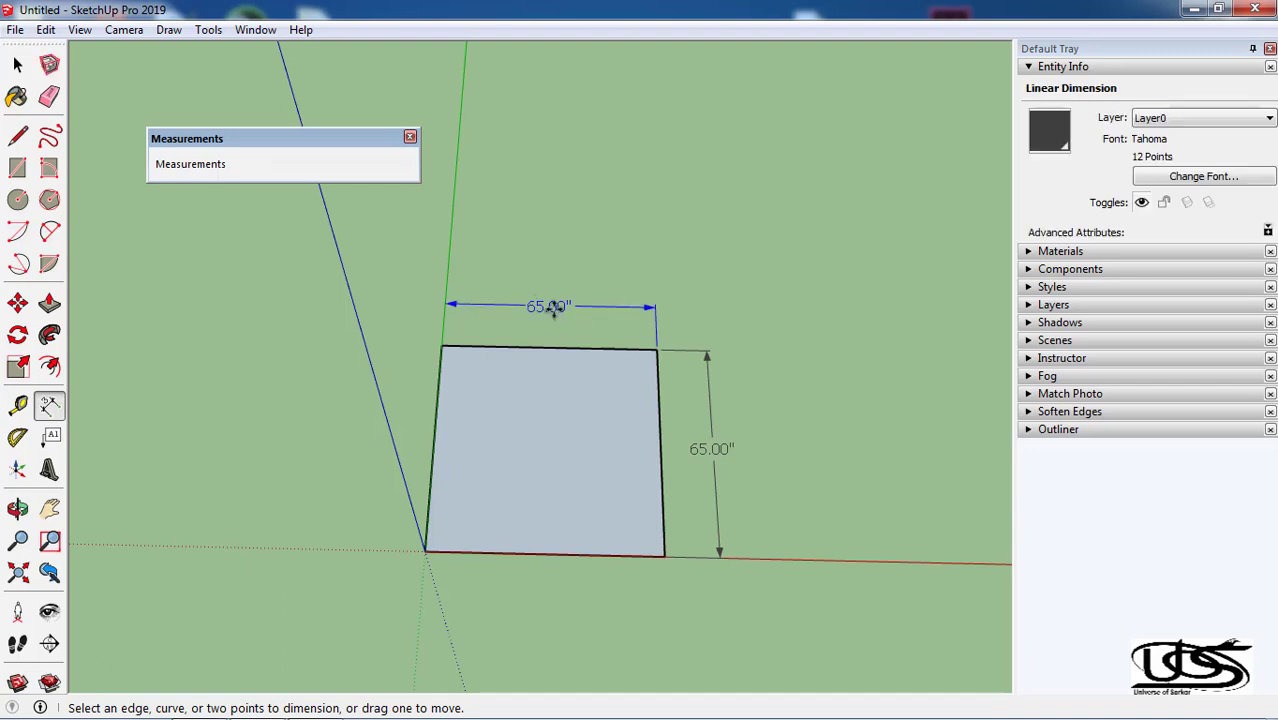
{"action": "left_click", "coordinate": [596, 272]}
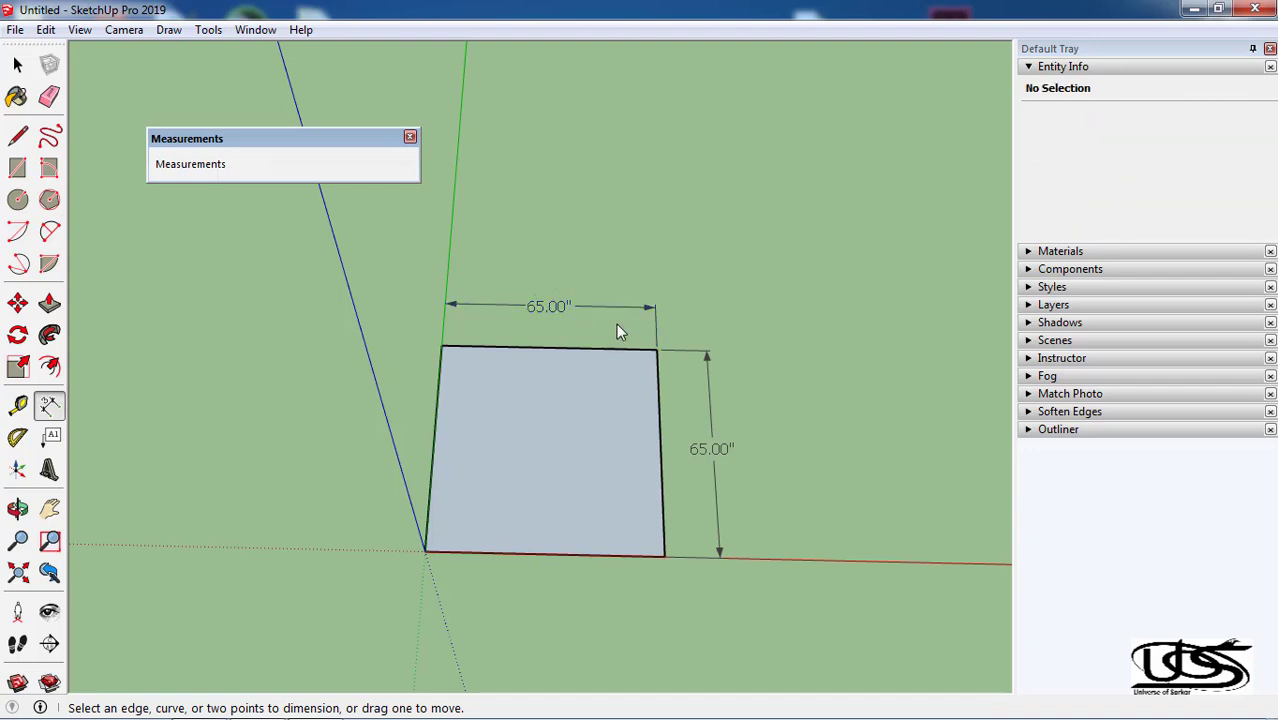
In Model Info > Units, change the Length unit to Feet so the dimension reads 5.42'
{"action": "left_click", "coordinate": [264, 33]}
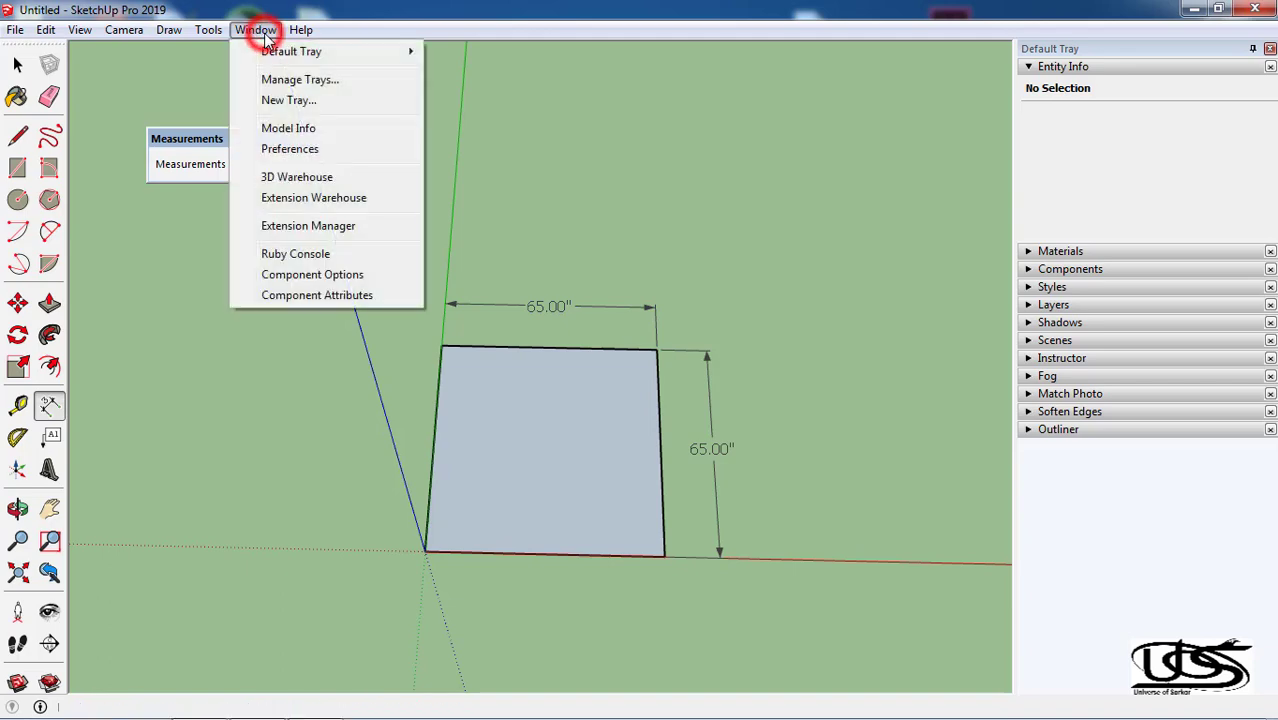
{"action": "left_click", "coordinate": [288, 128]}
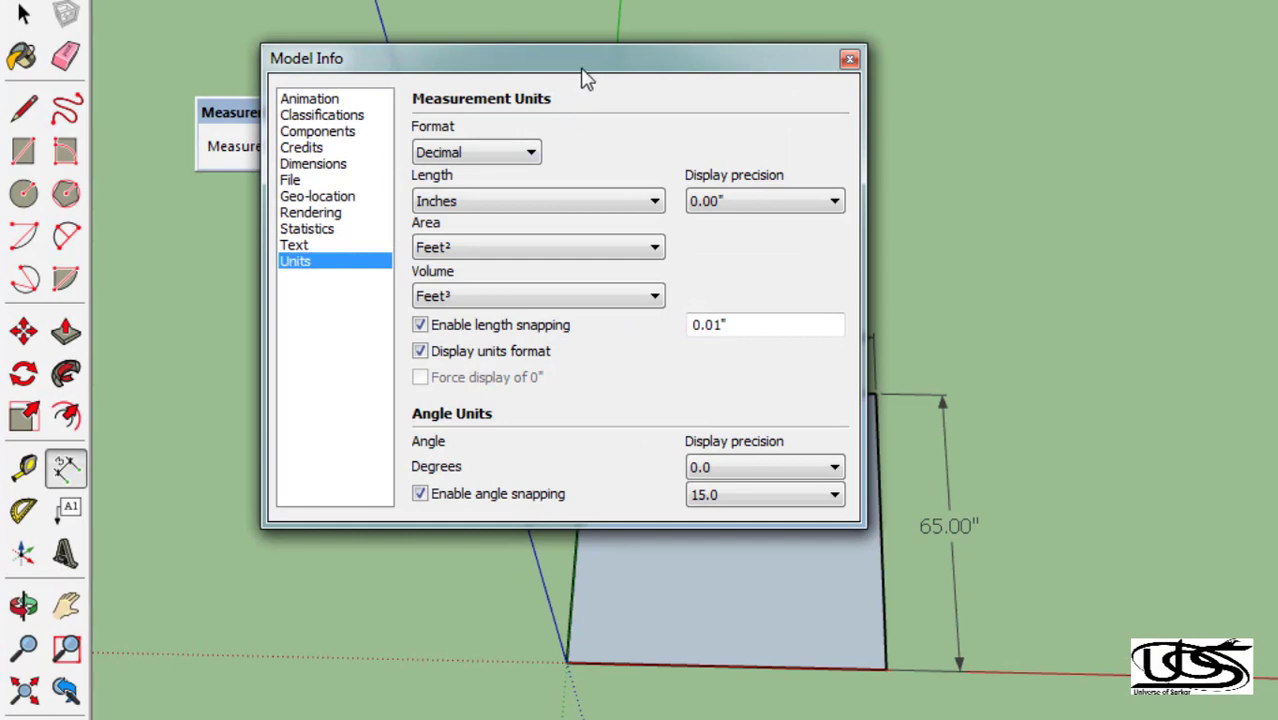
{"action": "mouse_move", "coordinate": [583, 70]}
{"action": "left_mouse_down"}
{"action": "mouse_move", "coordinate": [678, 80]}
{"action": "mouse_move", "coordinate": [531, 75]}
{"action": "left_mouse_up"}
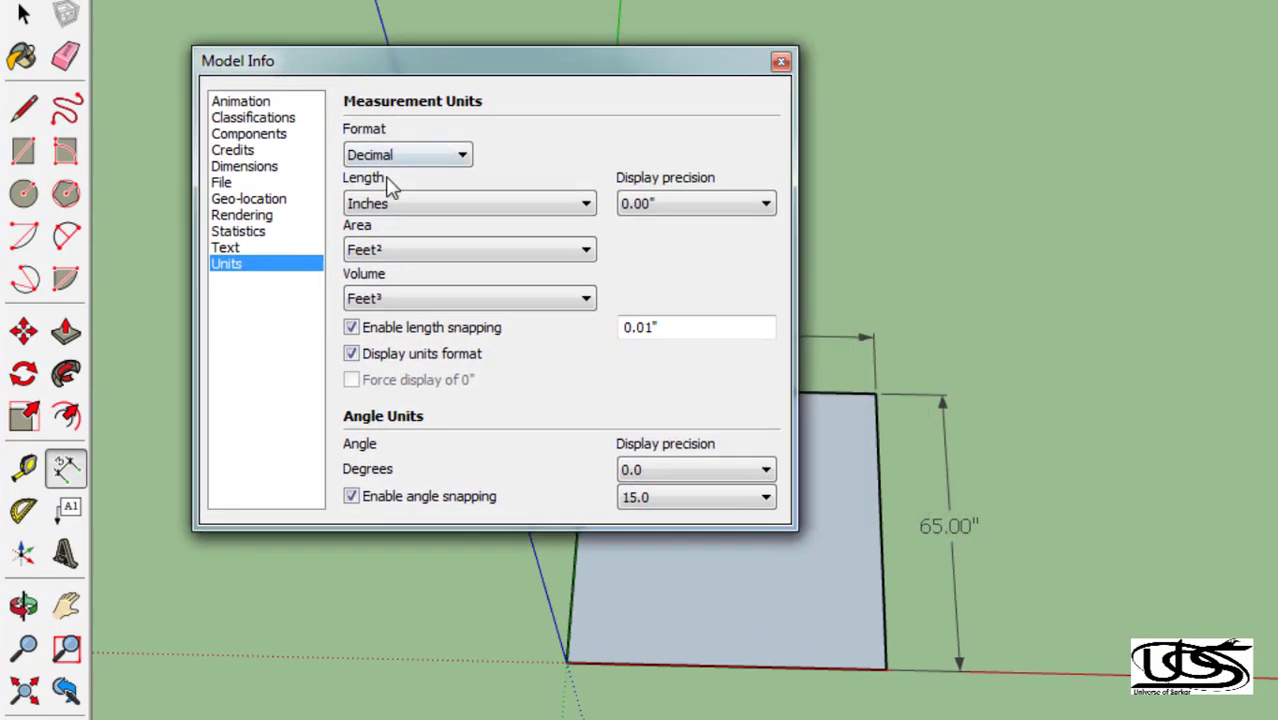
{"action": "left_click", "coordinate": [414, 158]}
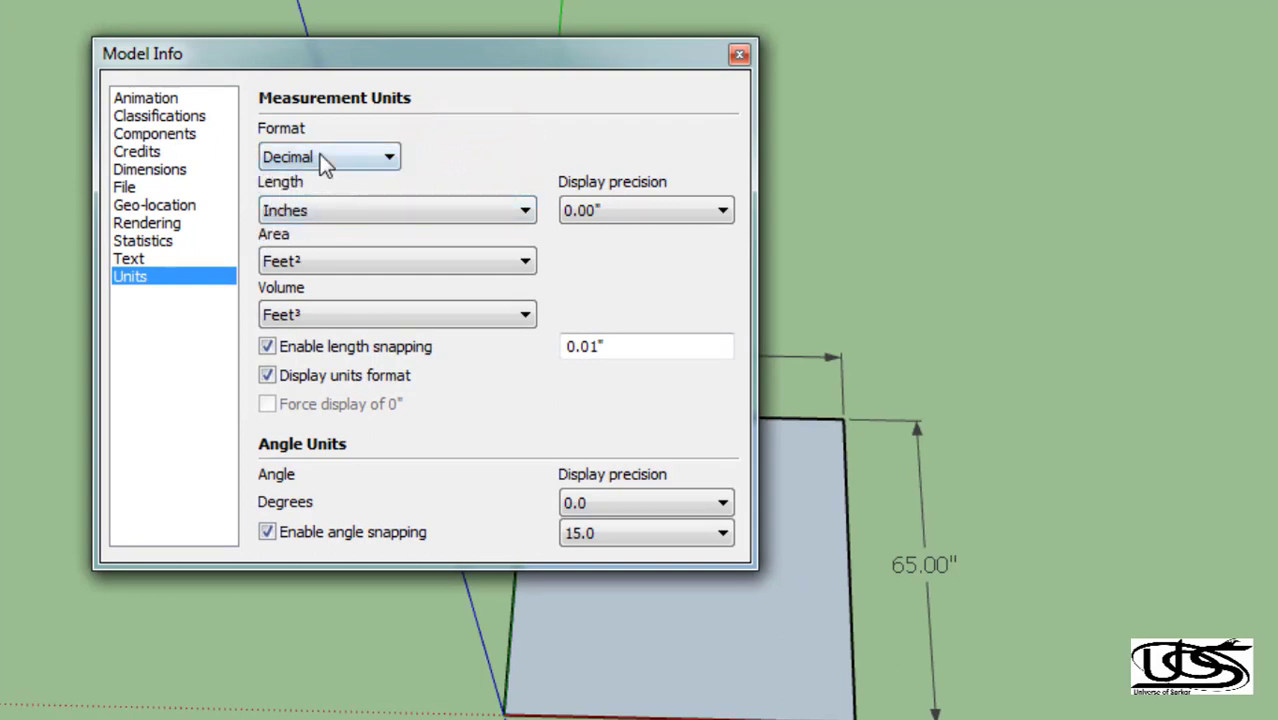
{"action": "left_click", "coordinate": [318, 212]}
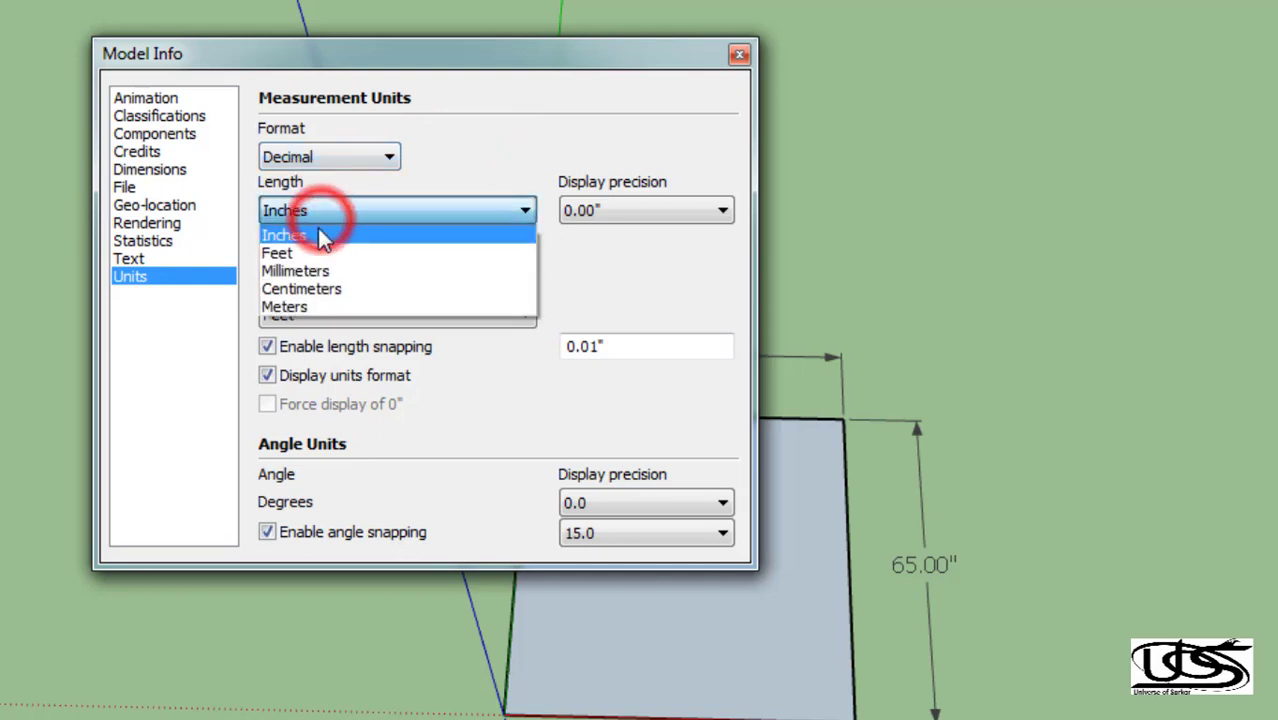
{"action": "left_click", "coordinate": [292, 253]}
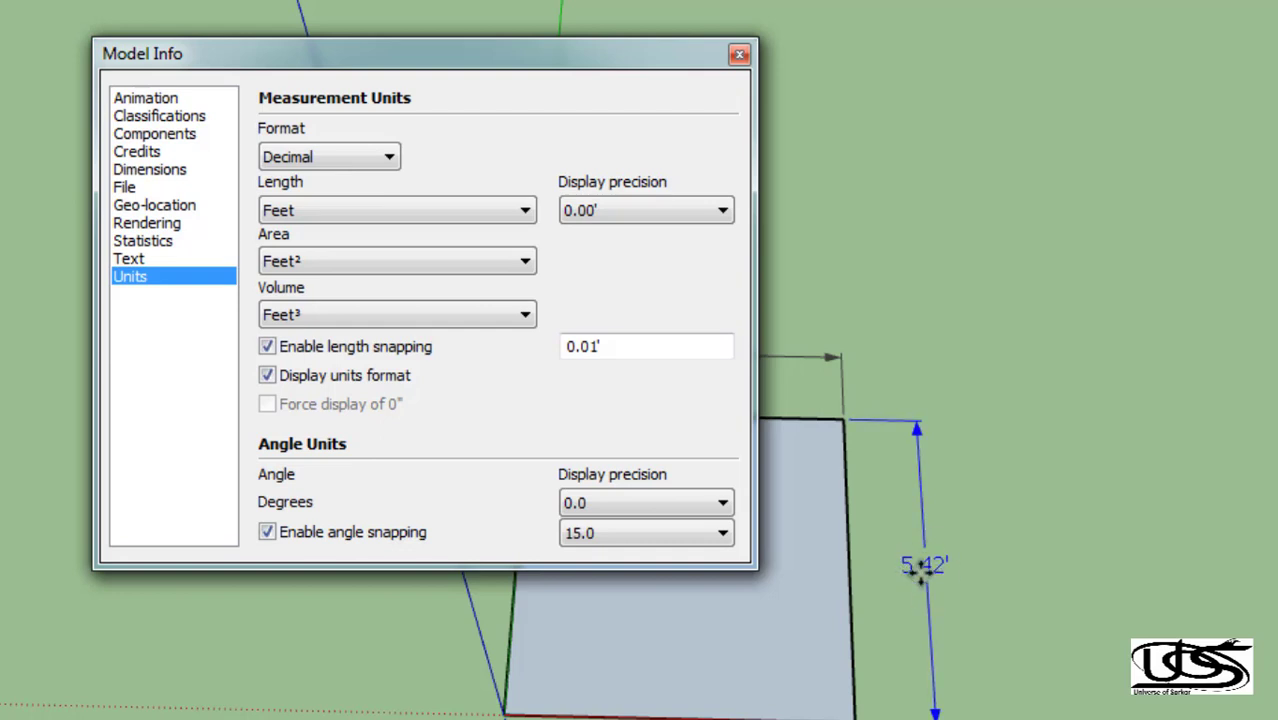
{"action": "left_click", "coordinate": [978, 572]}
{"action": "left_click", "coordinate": [708, 210]}
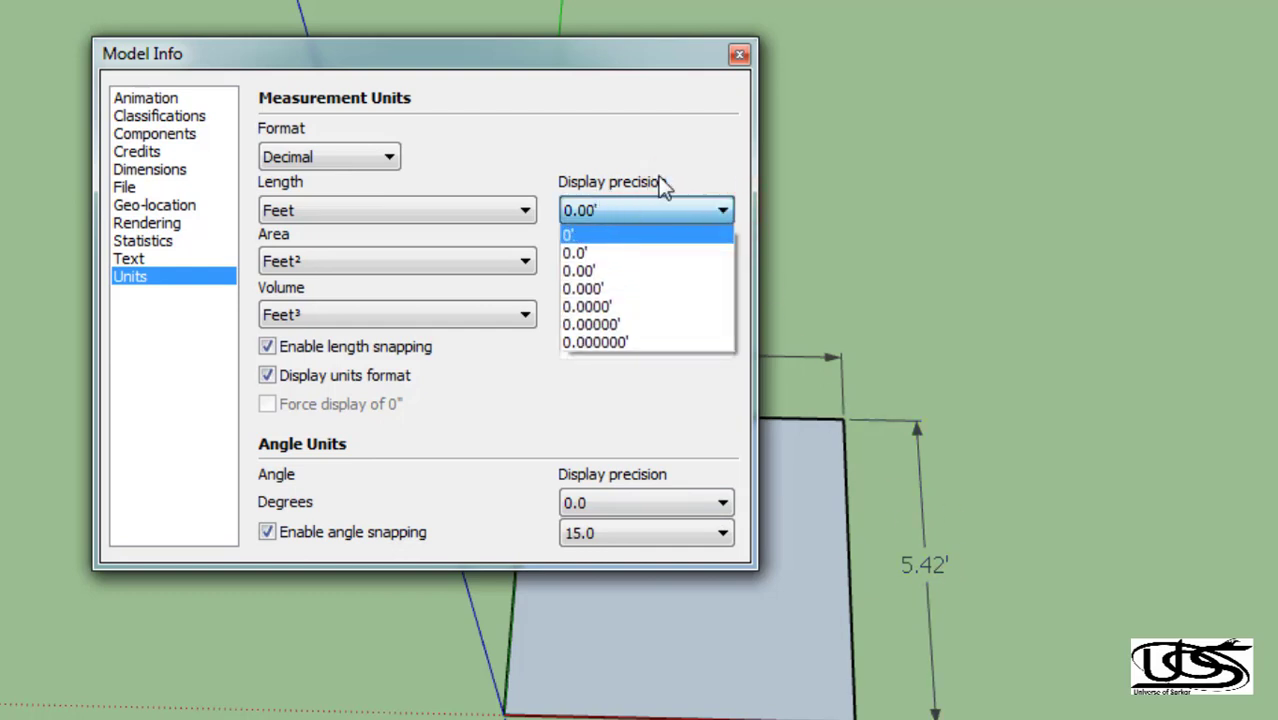
{"action": "left_click", "coordinate": [616, 287]}
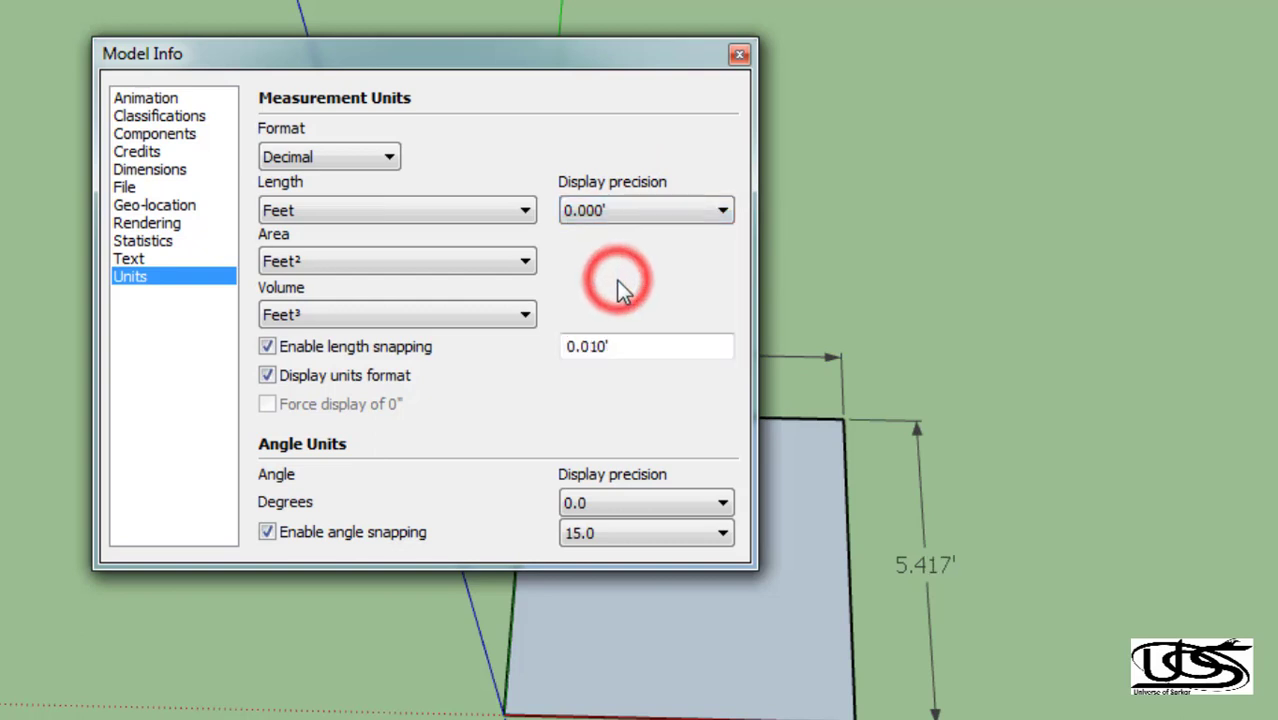
{"action": "left_click", "coordinate": [667, 216]}
{"action": "left_click", "coordinate": [630, 323]}
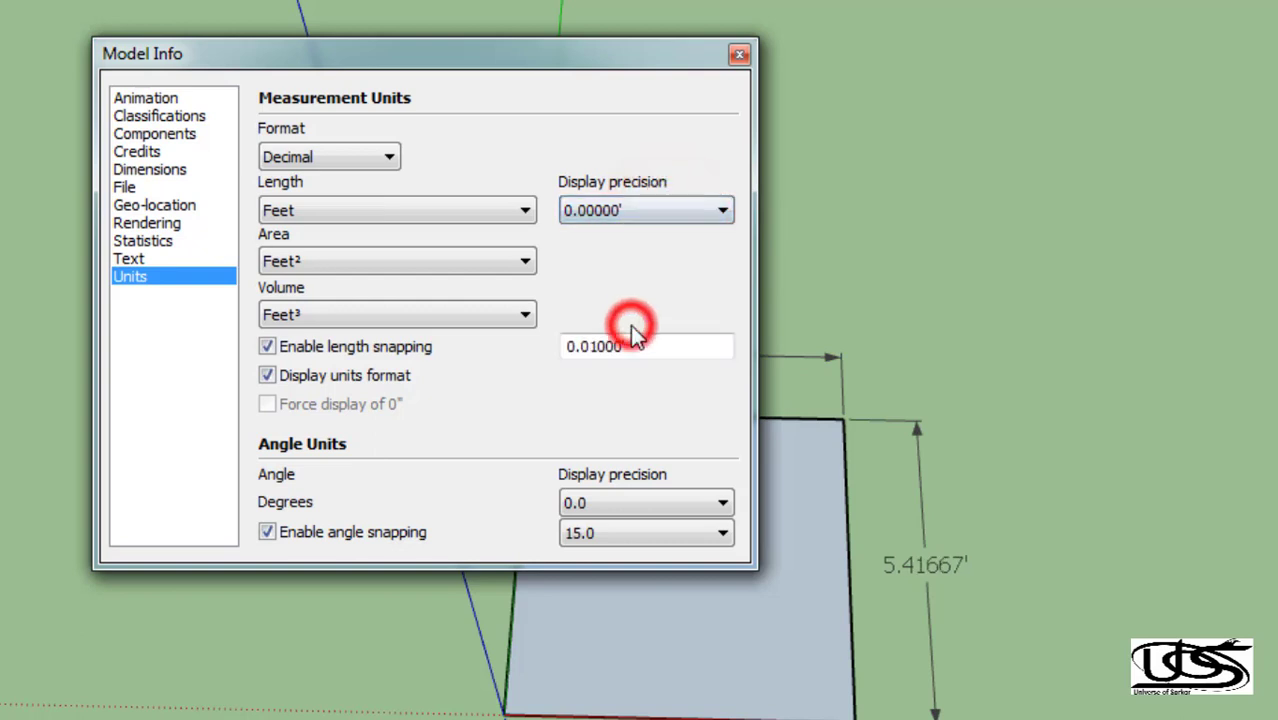
{"action": "left_click", "coordinate": [690, 213]}
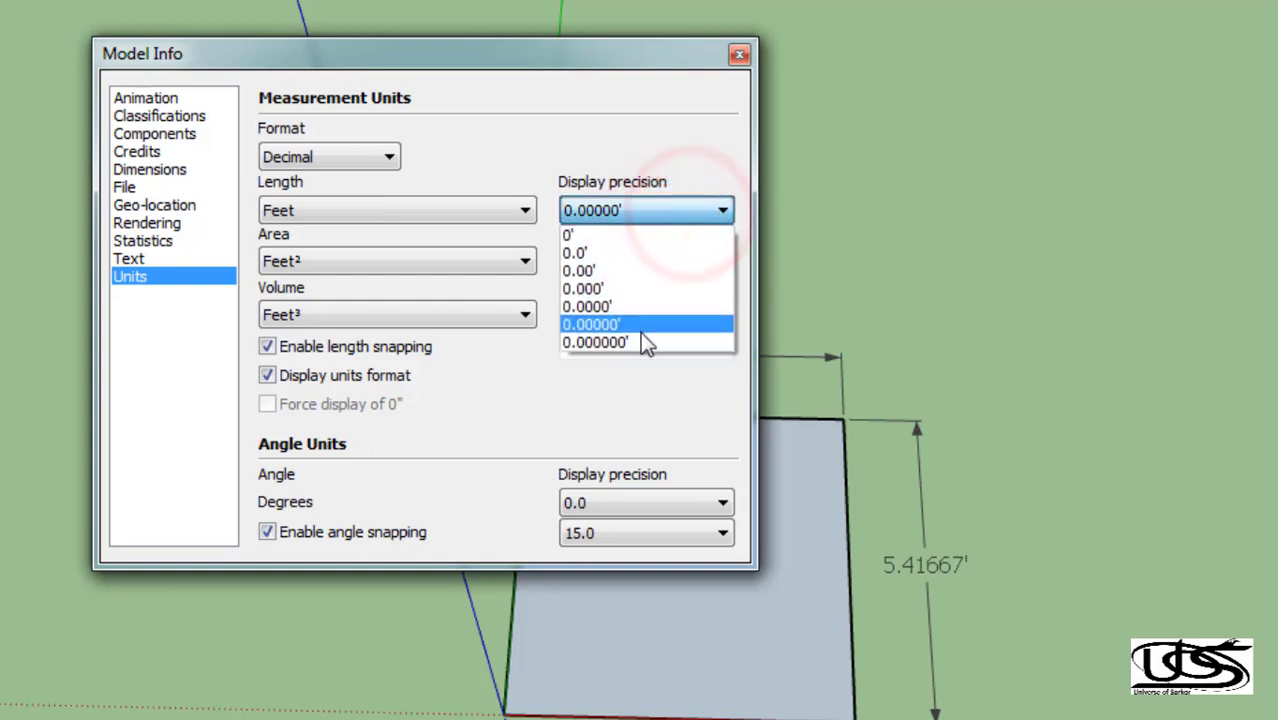
{"action": "left_click", "coordinate": [645, 328]}
{"action": "left_click", "coordinate": [895, 565]}
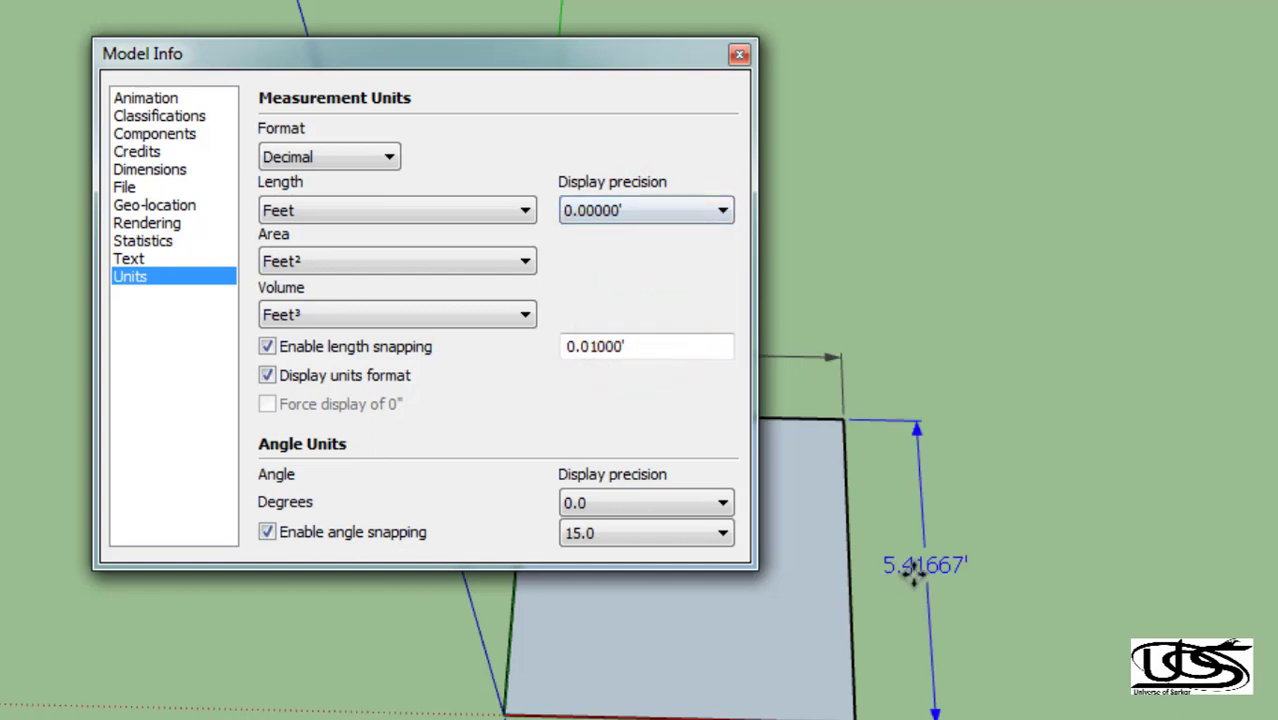
{"action": "key", "text": "m"}
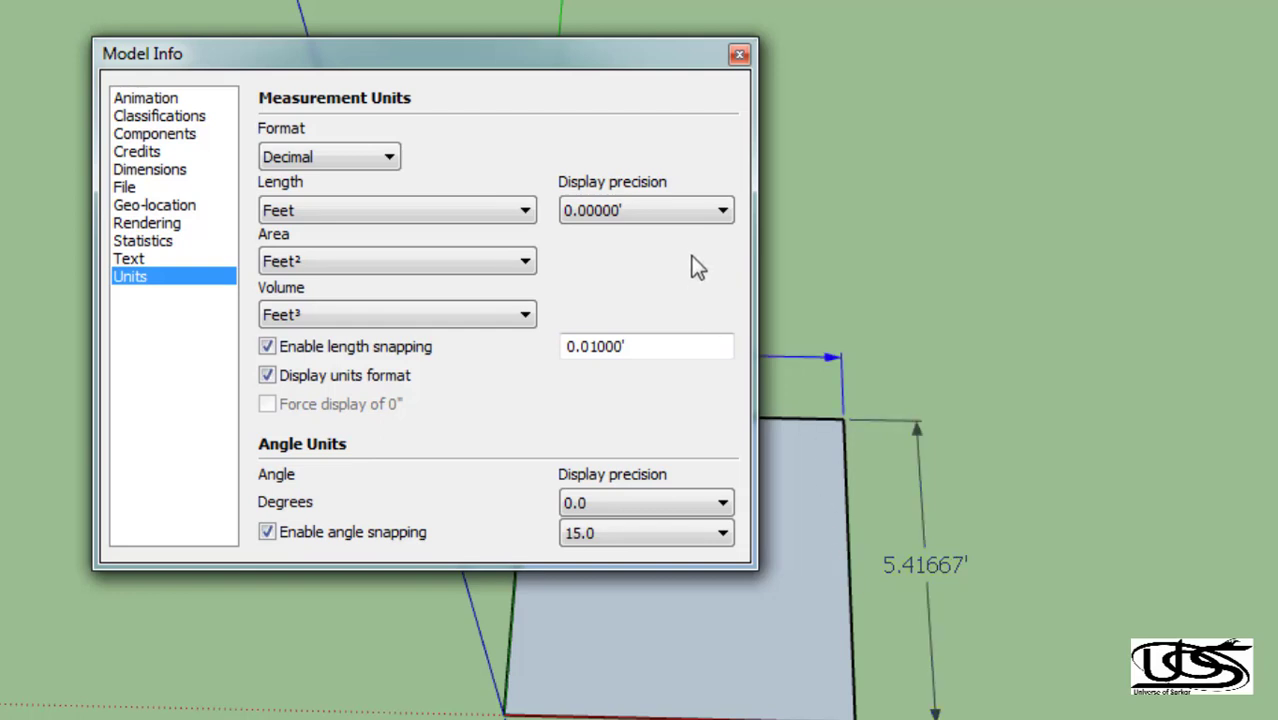
{"action": "left_click", "coordinate": [693, 218]}
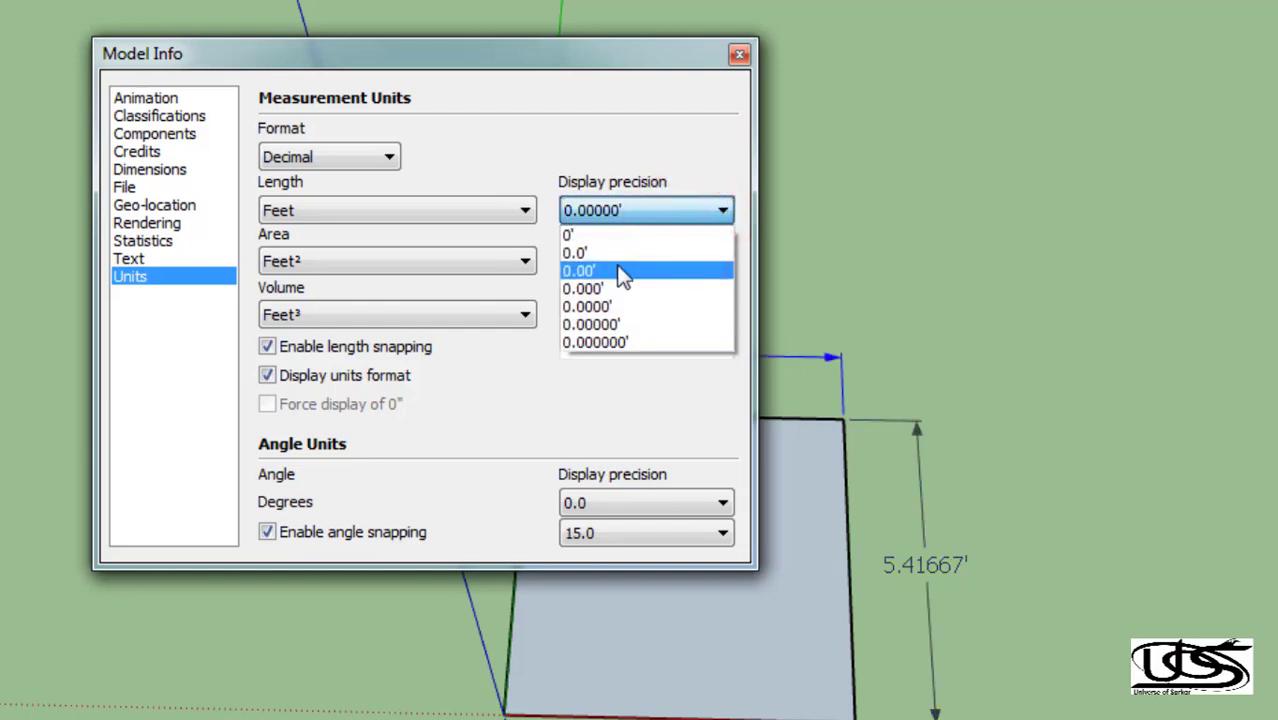
{"action": "left_click", "coordinate": [620, 271]}
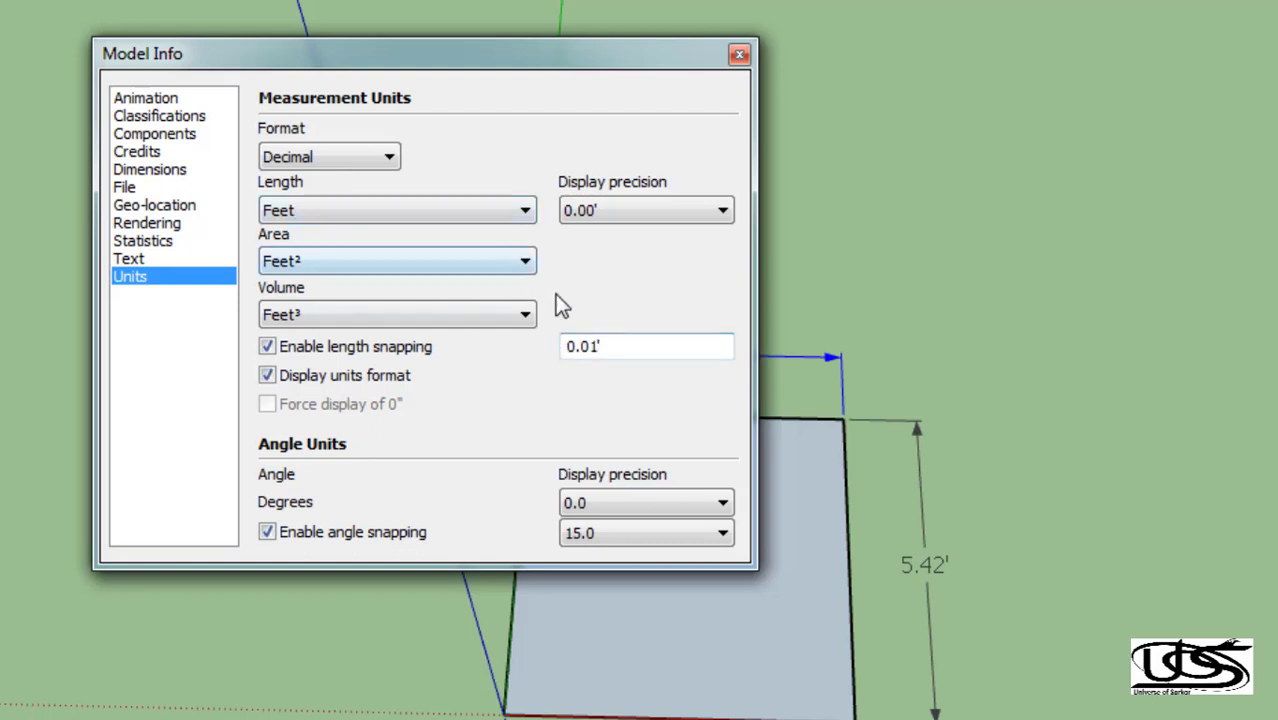
{"action": "left_click", "coordinate": [453, 206]}
{"action": "left_click", "coordinate": [390, 238]}
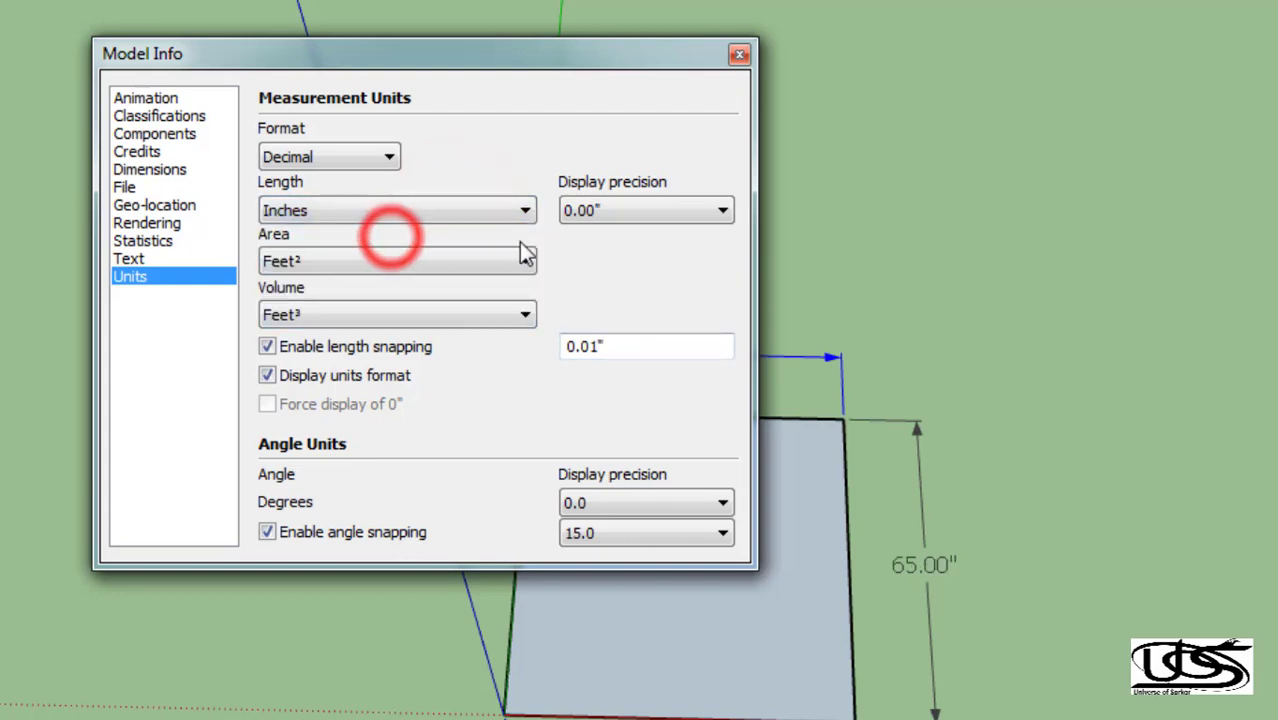
{"action": "left_click", "coordinate": [595, 341]}
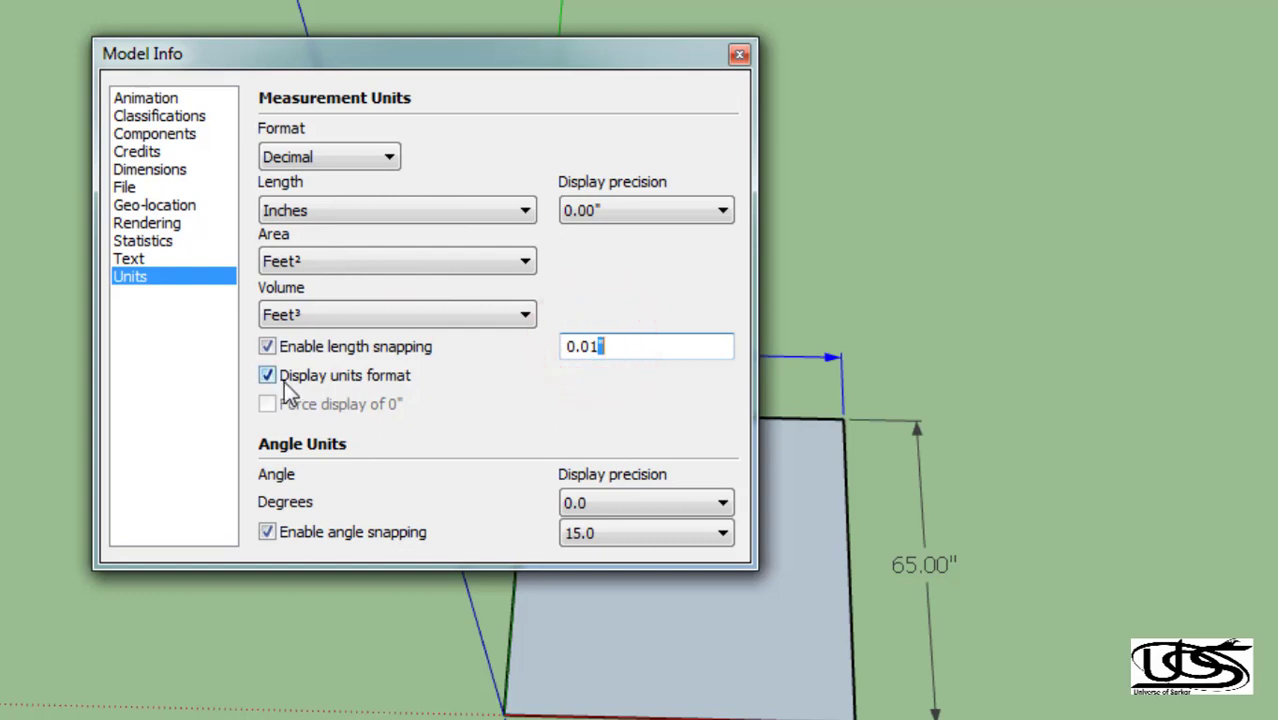
{"action": "left_click", "coordinate": [520, 212]}
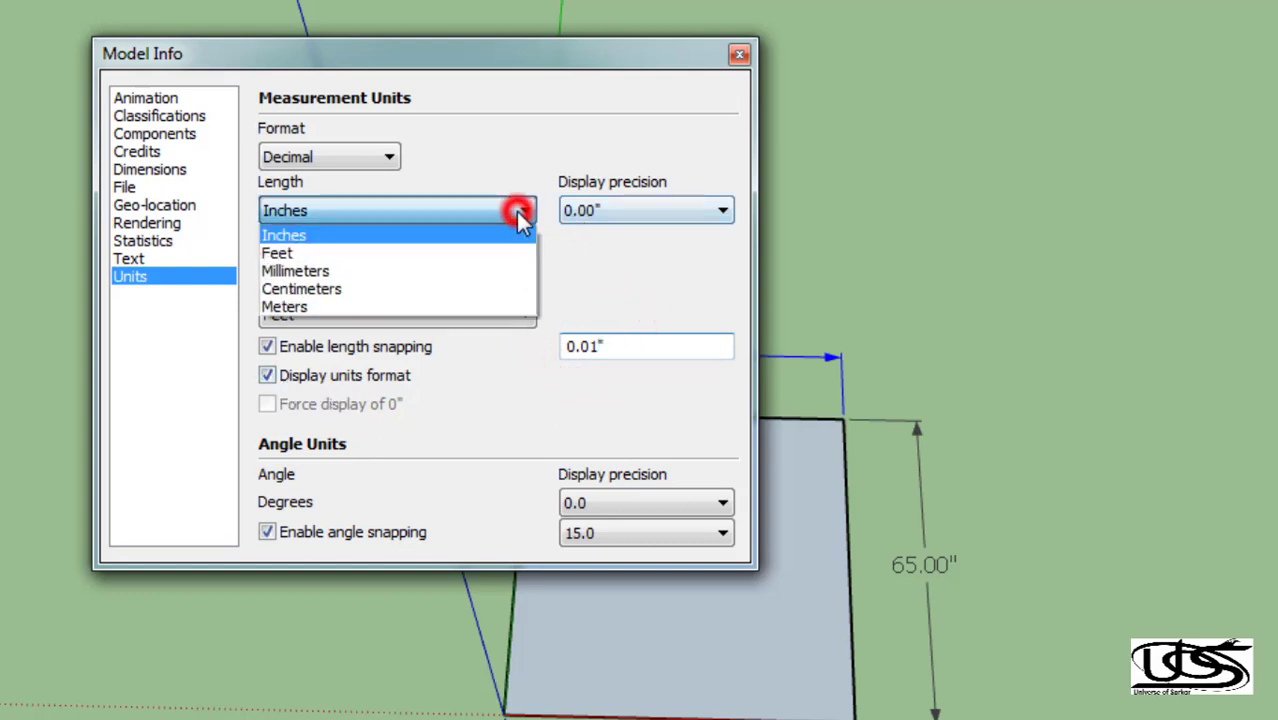
{"action": "left_click", "coordinate": [388, 280]}
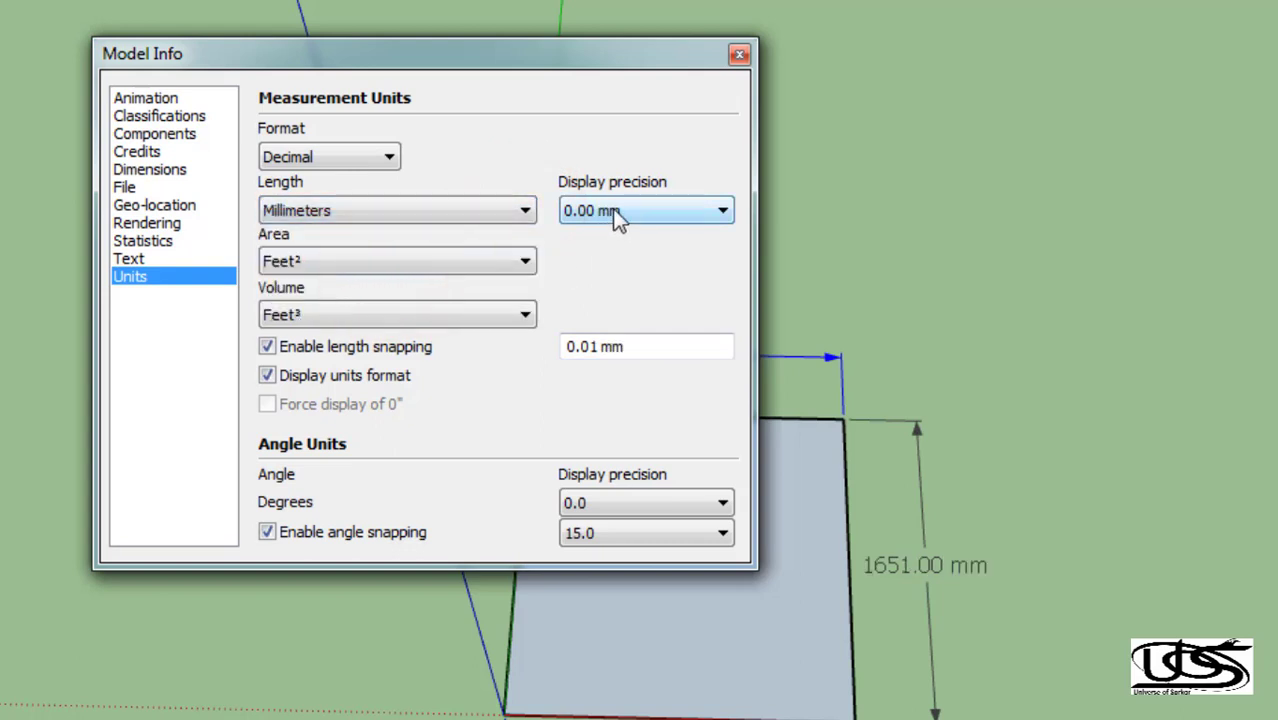
{"action": "left_click", "coordinate": [270, 378]}
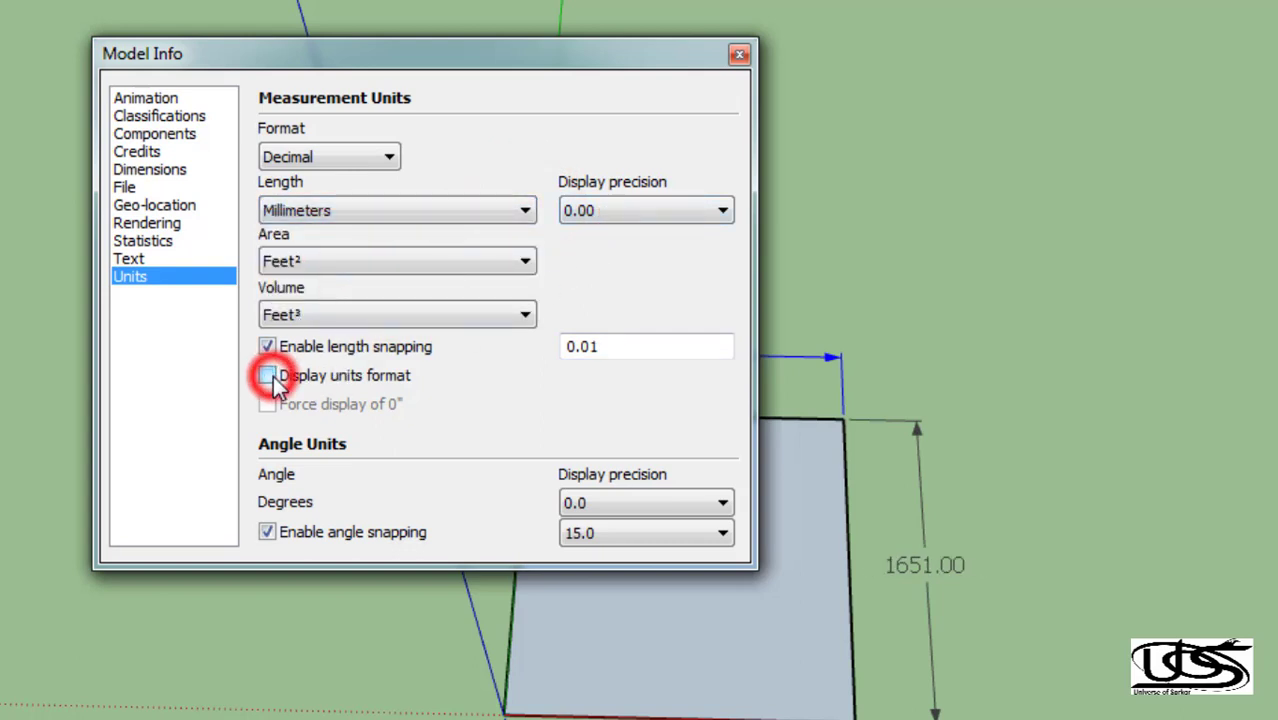
{"action": "left_click", "coordinate": [270, 378]}
{"action": "left_click", "coordinate": [268, 377]}
{"action": "left_click", "coordinate": [268, 377]}
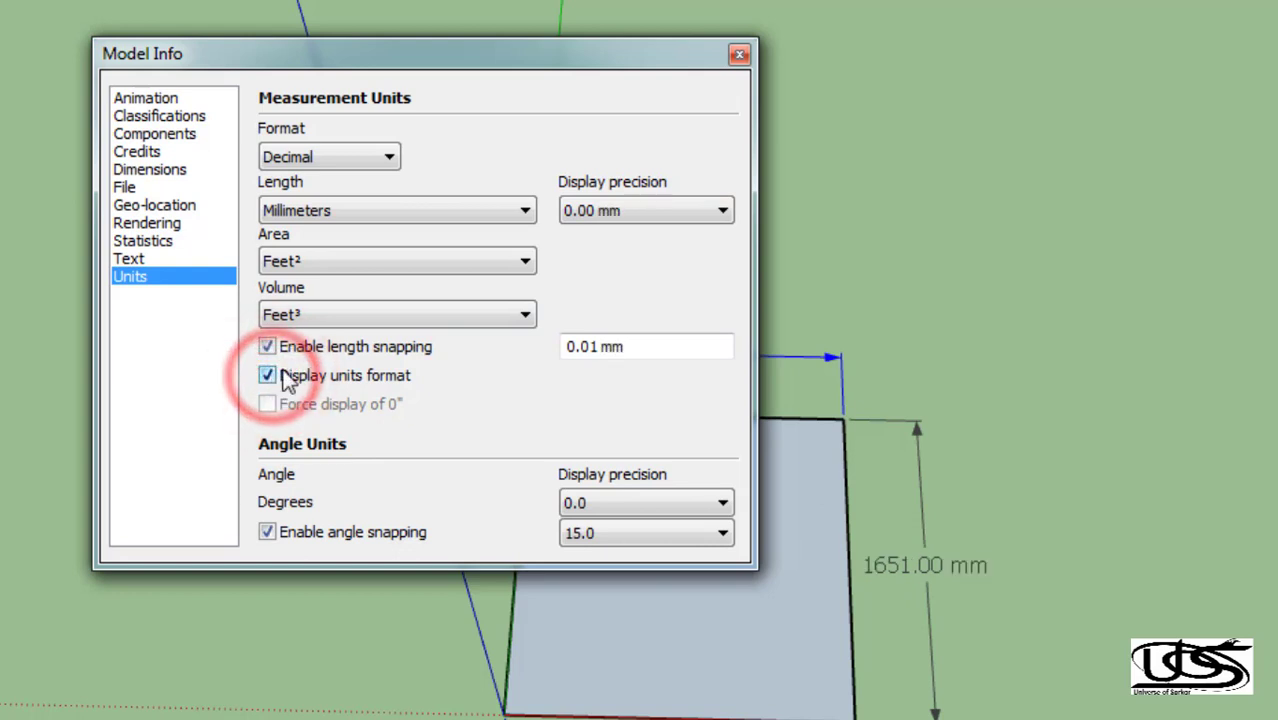
{"action": "left_click", "coordinate": [465, 211]}
{"action": "left_click", "coordinate": [368, 251]}
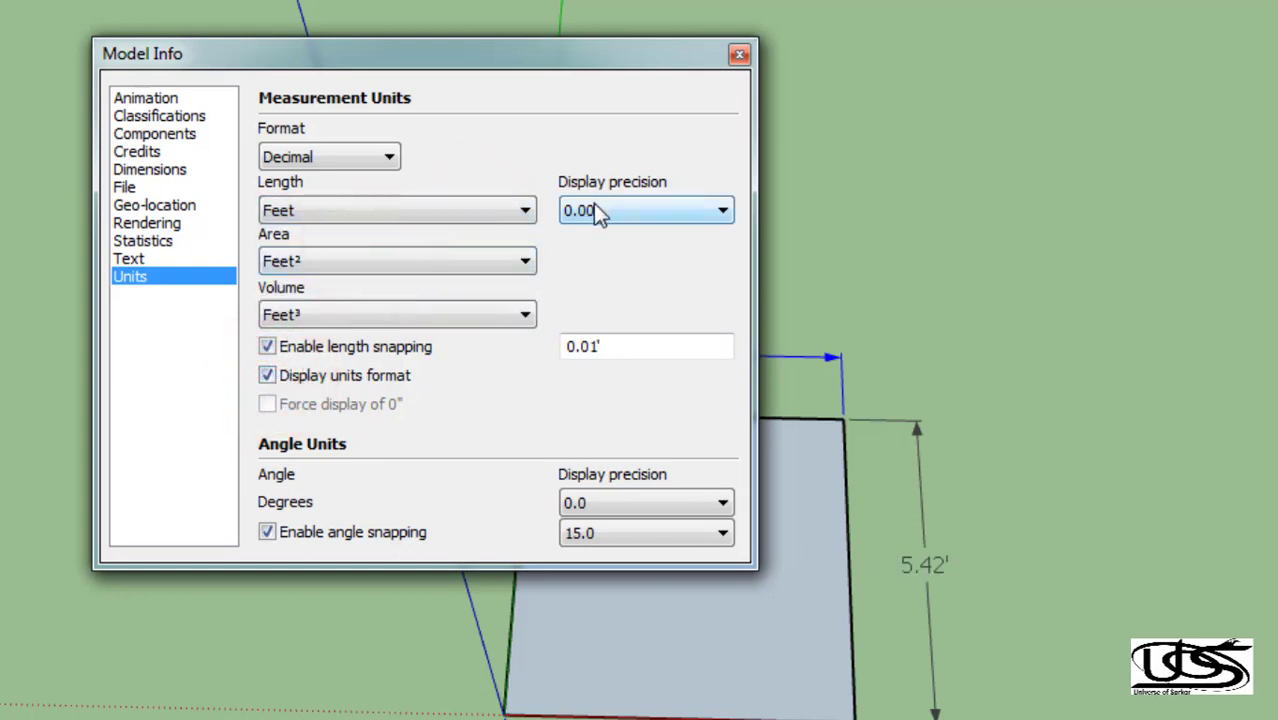
{"action": "left_click", "coordinate": [266, 377]}
{"action": "left_click", "coordinate": [266, 378]}
{"action": "left_click", "coordinate": [384, 168]}
{"action": "left_click", "coordinate": [386, 160]}
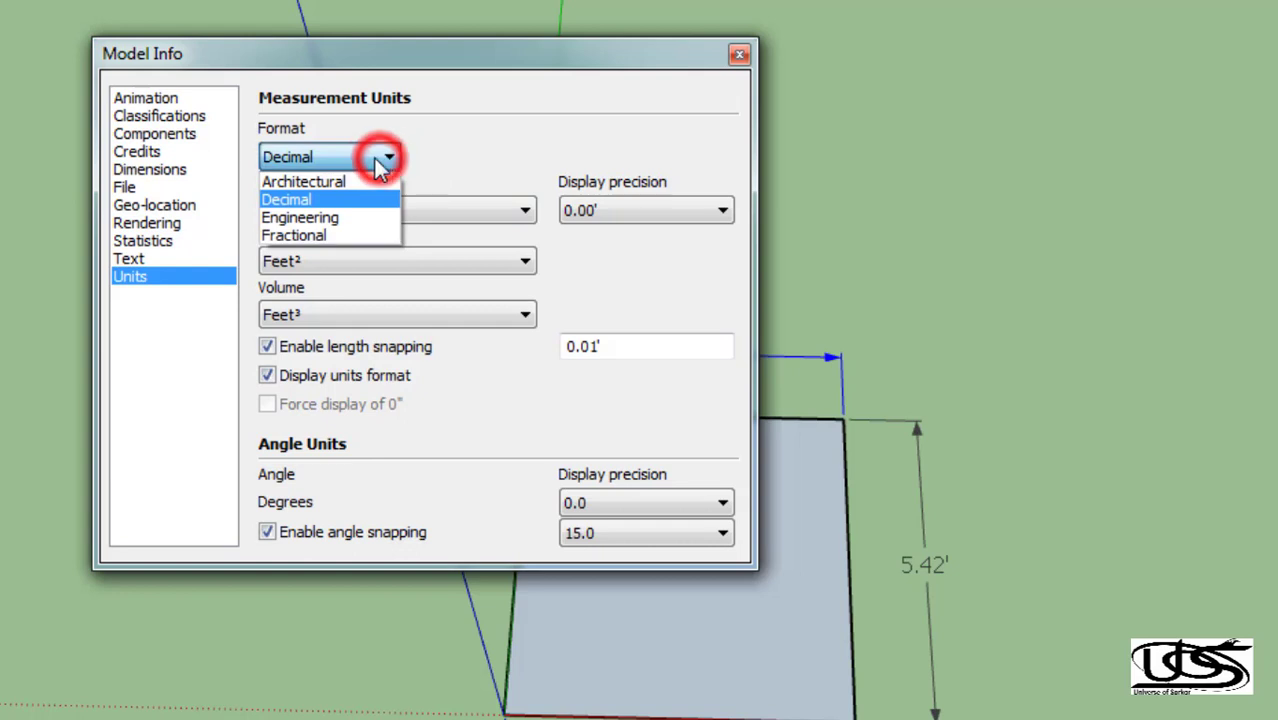
{"action": "left_click", "coordinate": [305, 182]}
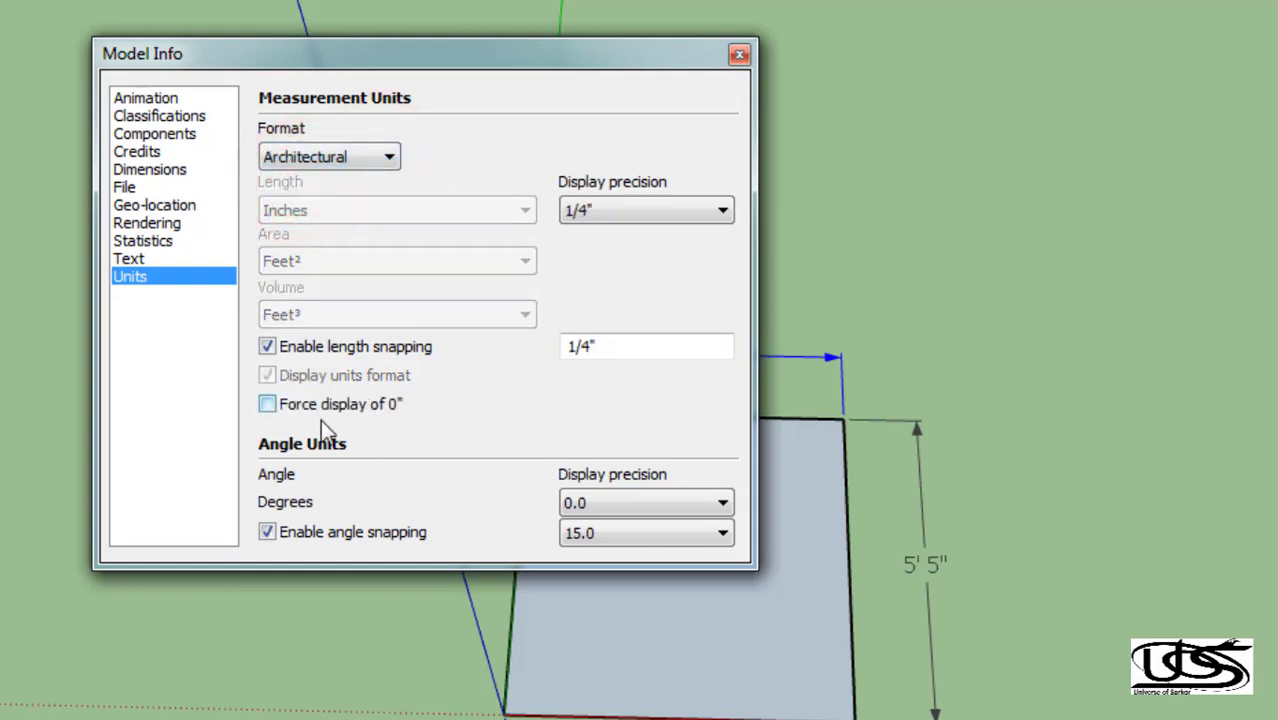
{"action": "left_click", "coordinate": [270, 410]}
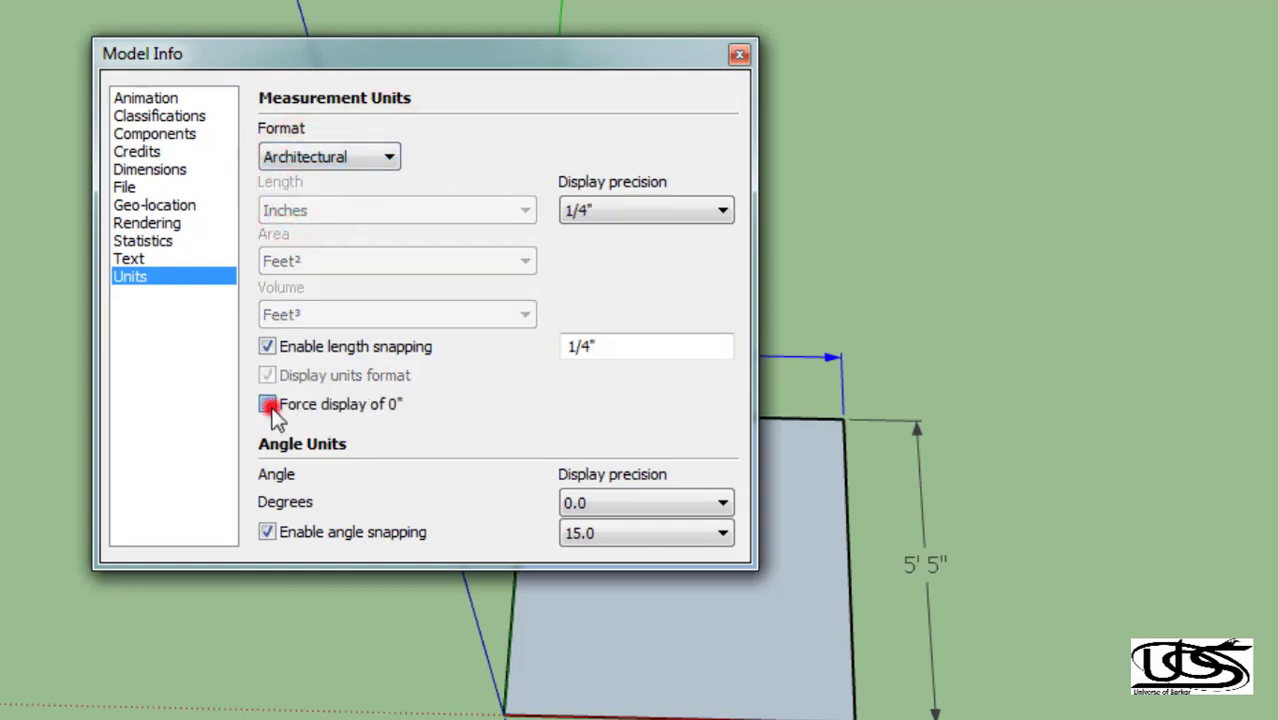
{"action": "left_click", "coordinate": [268, 406]}
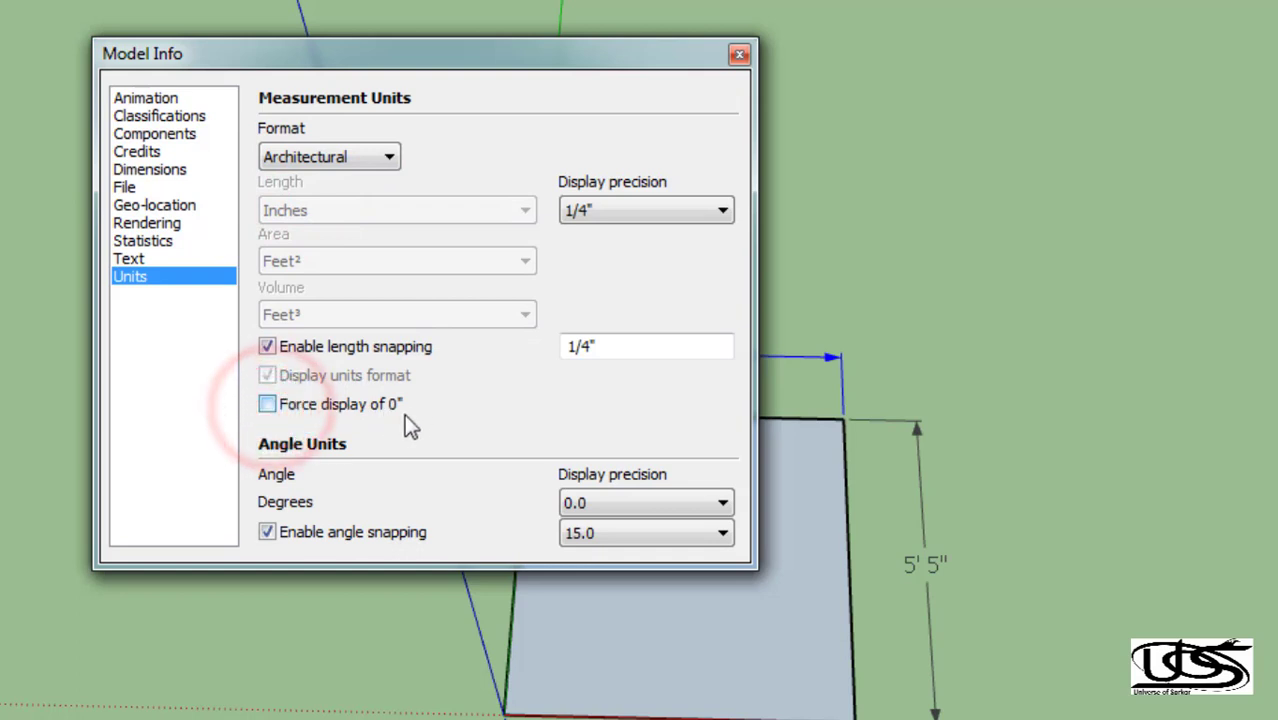
{"action": "left_click", "coordinate": [270, 408]}
{"action": "left_click", "coordinate": [268, 406]}
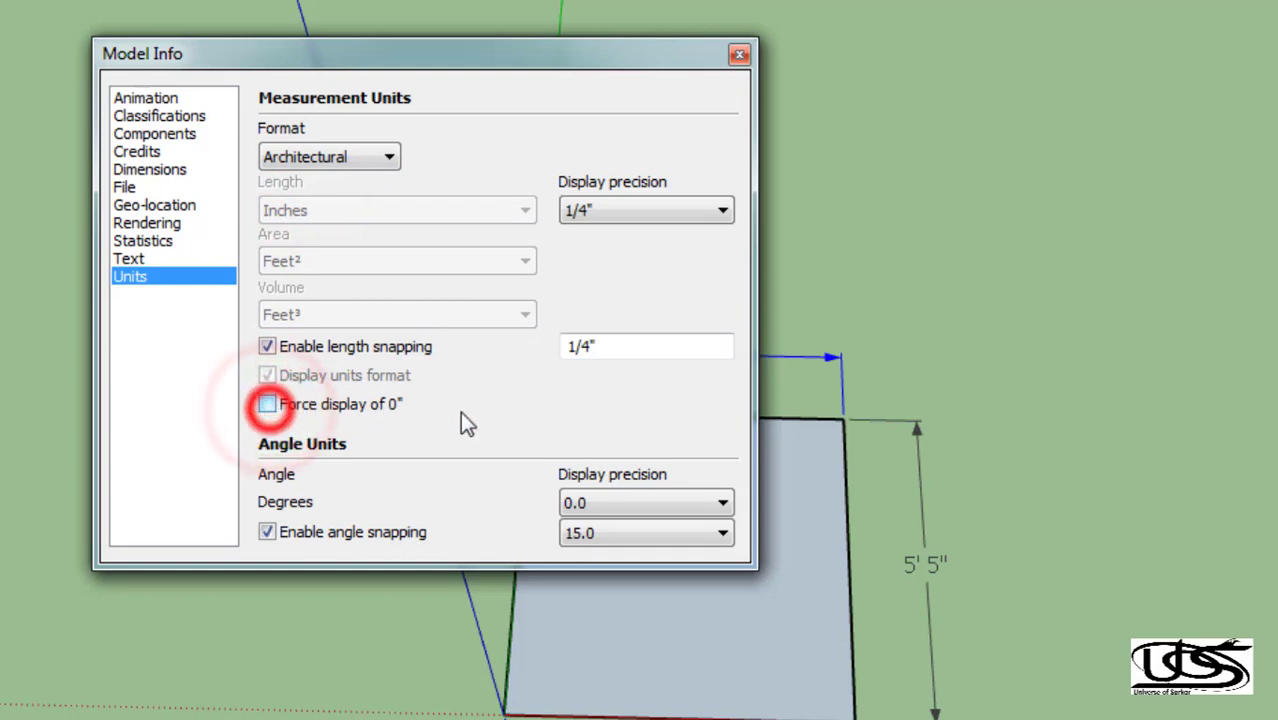
{"action": "left_click", "coordinate": [382, 158]}
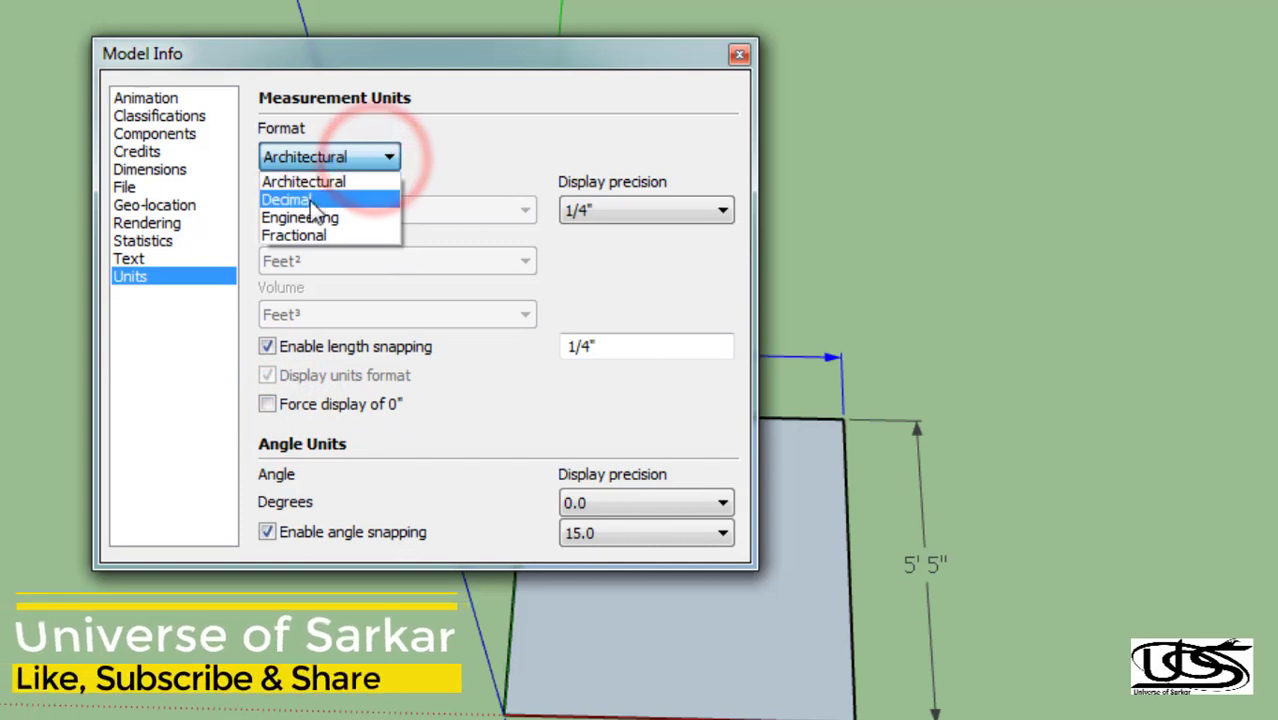
{"action": "left_click", "coordinate": [300, 200]}
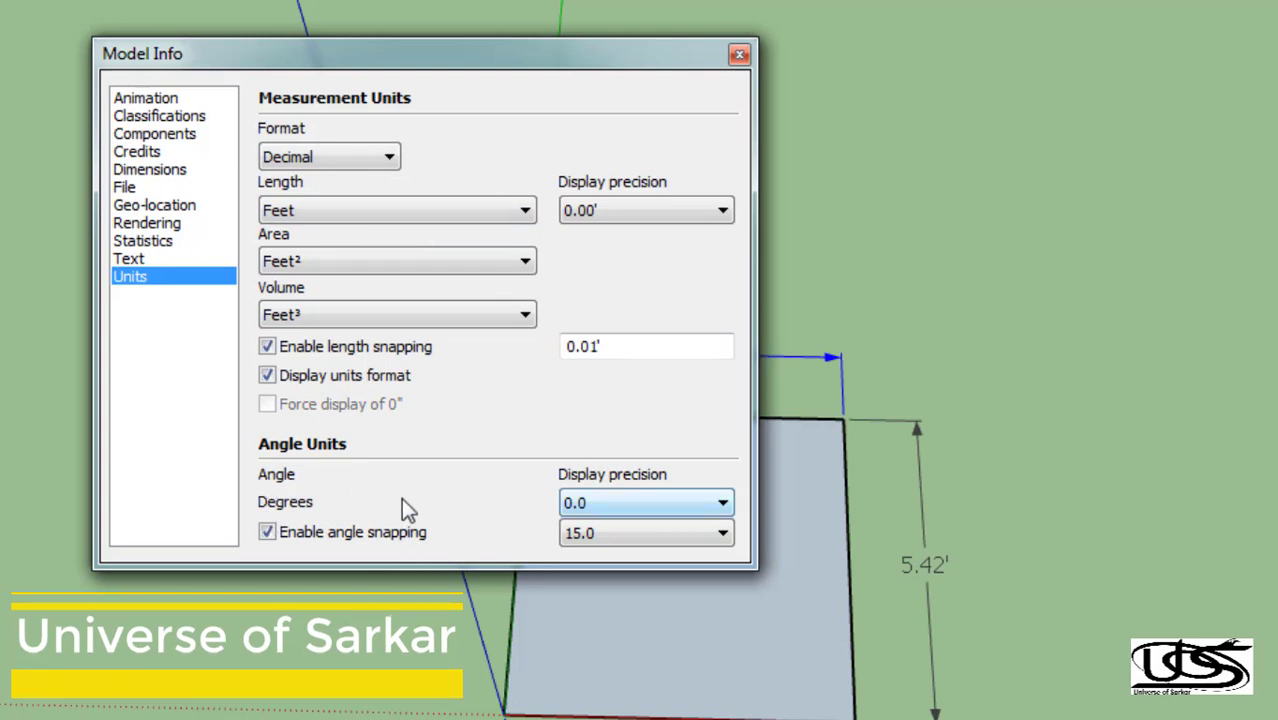
Leave angle precision and 15.0 snapping unchanged, then open the Length unit list
{"action": "left_click", "coordinate": [612, 508]}
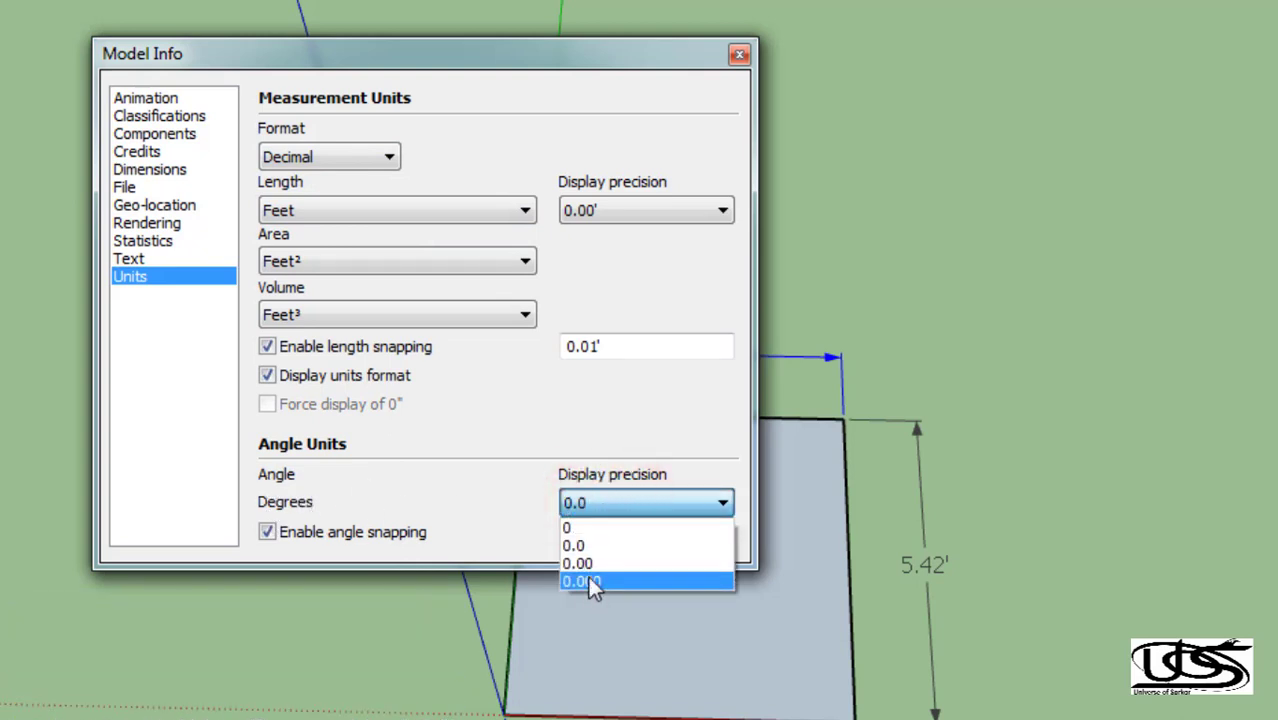
{"action": "left_click", "coordinate": [651, 438]}
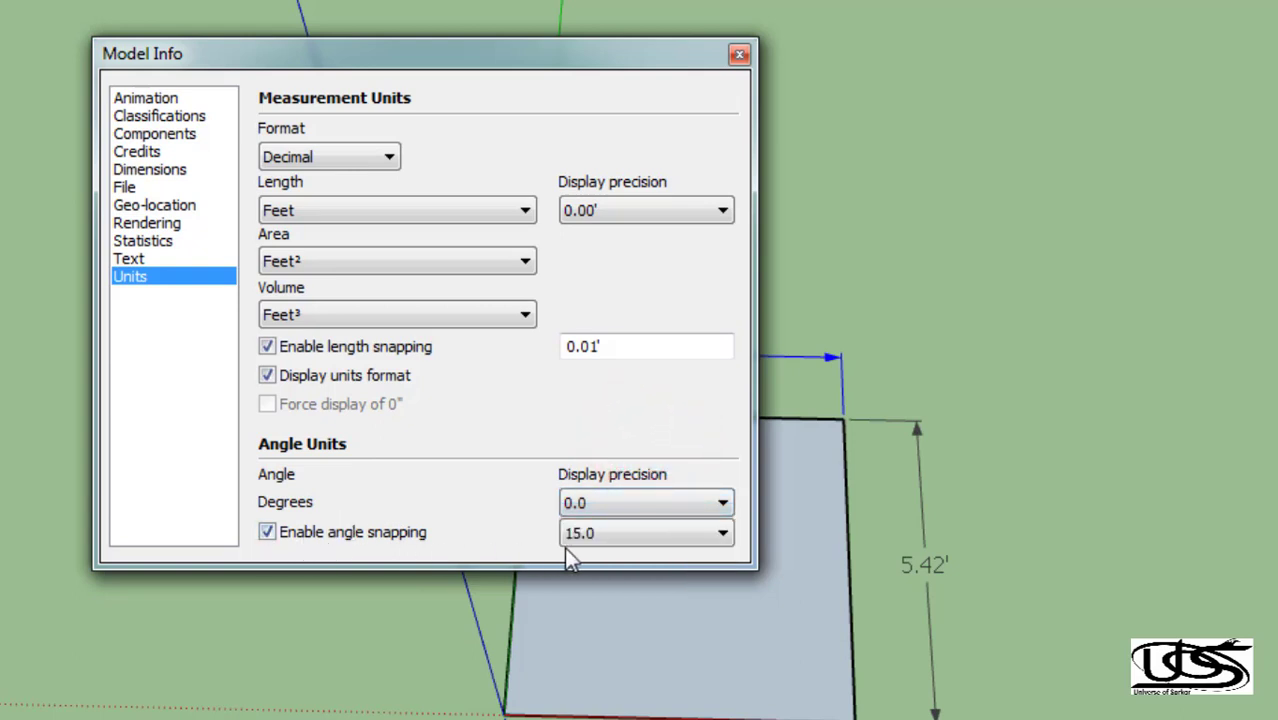
{"action": "left_click", "coordinate": [648, 548]}
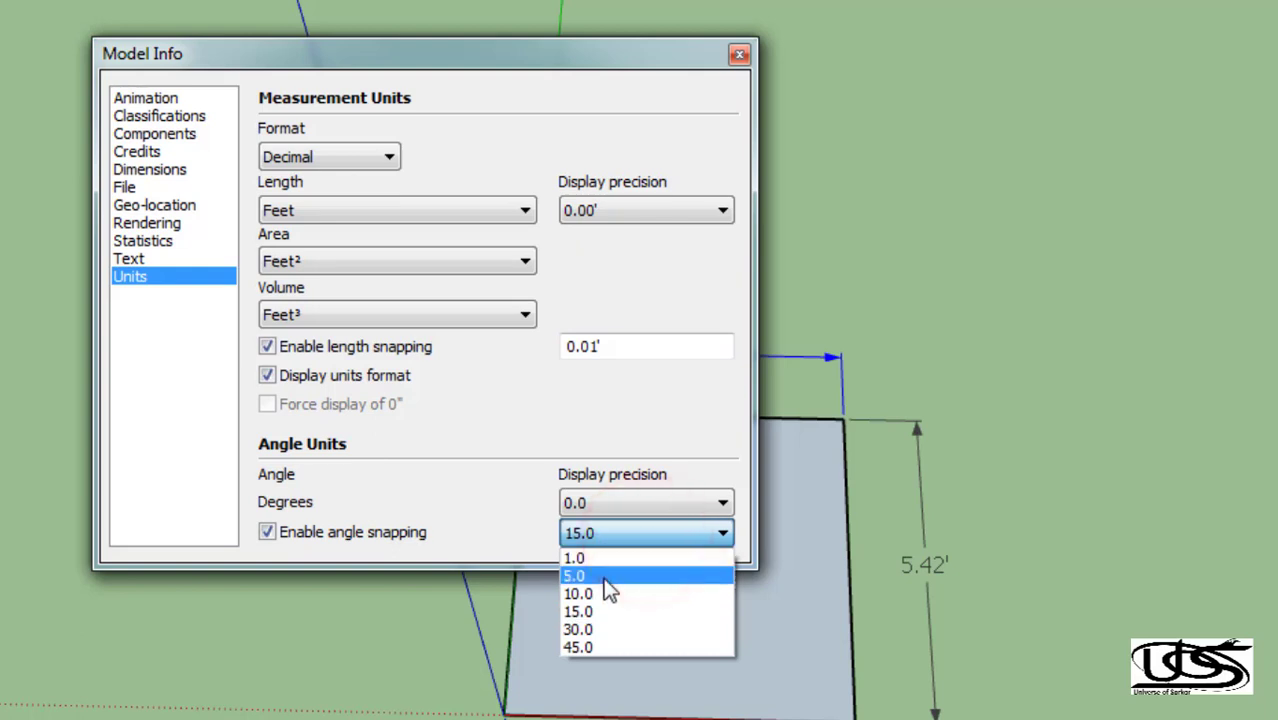
{"action": "left_click", "coordinate": [424, 486]}
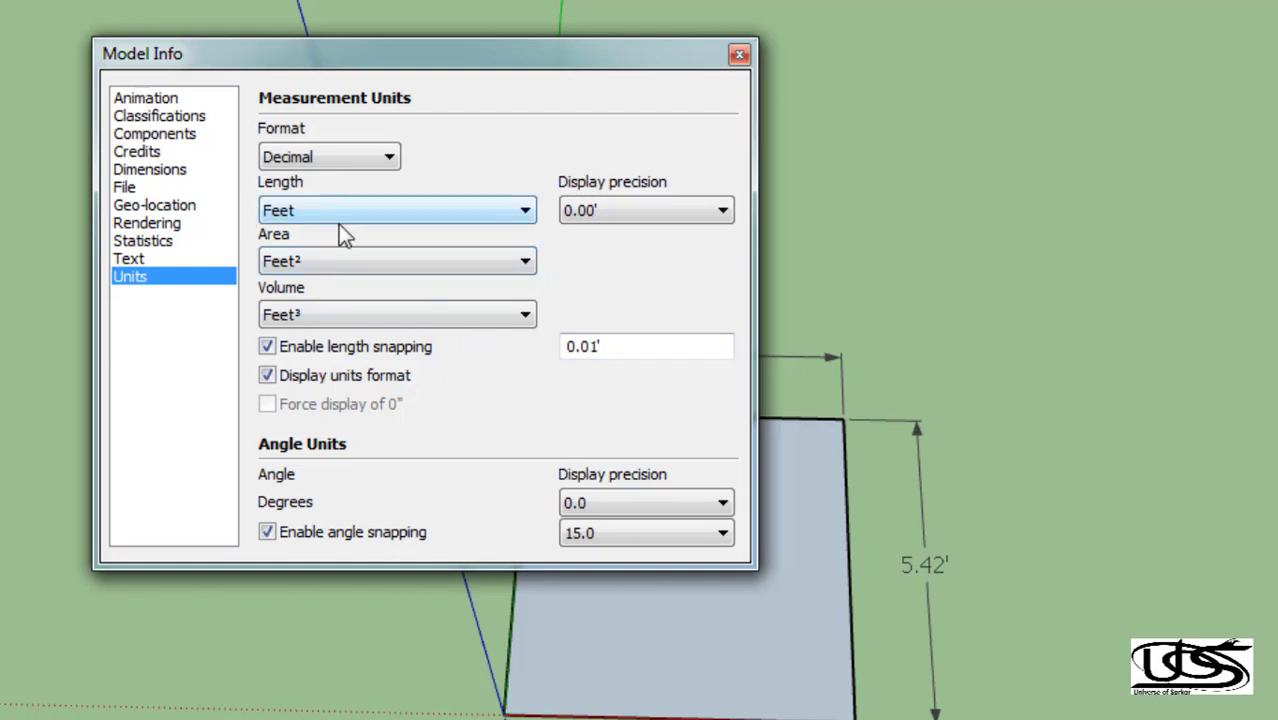
{"action": "left_click", "coordinate": [466, 214]}
Try Millimeters, Inches, Feet, Millimeters again and Centimeters as the length unit, watching the square's dimension
{"action": "left_click", "coordinate": [367, 275]}
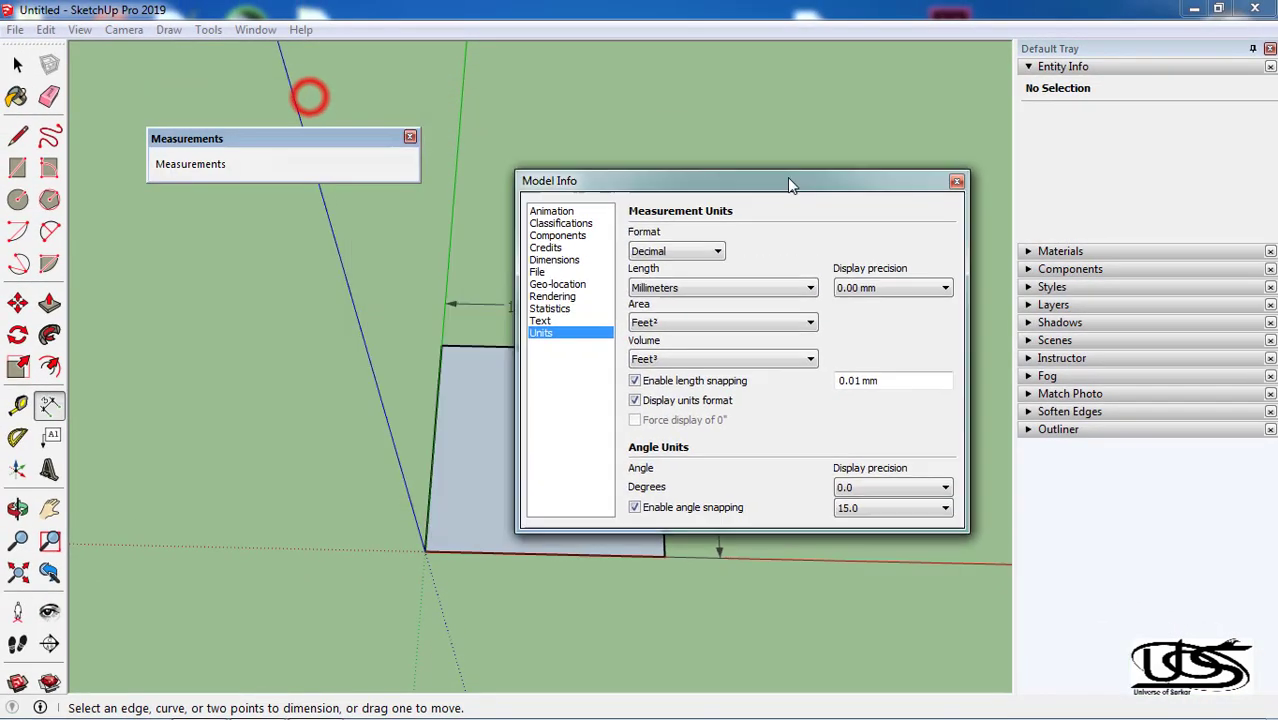
{"action": "left_click_drag", "start_coordinate": [310, 103], "coordinate": [957, 151]}
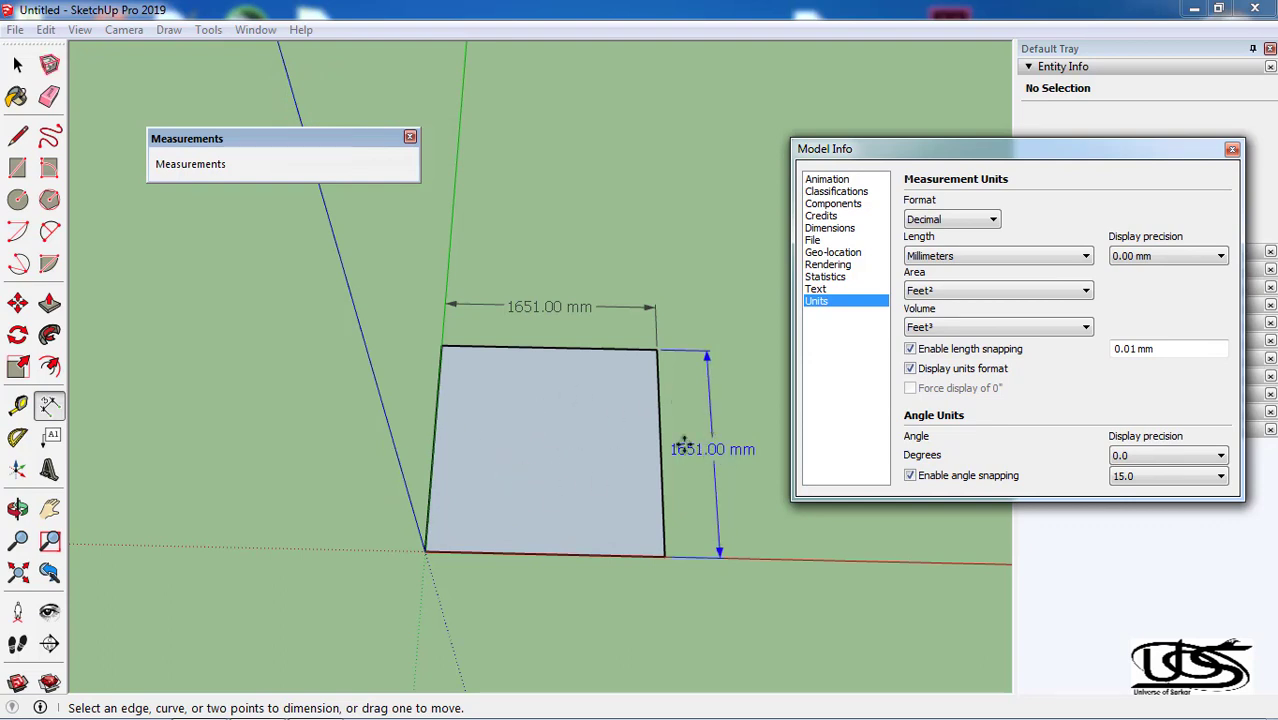
{"action": "left_click", "coordinate": [547, 306]}
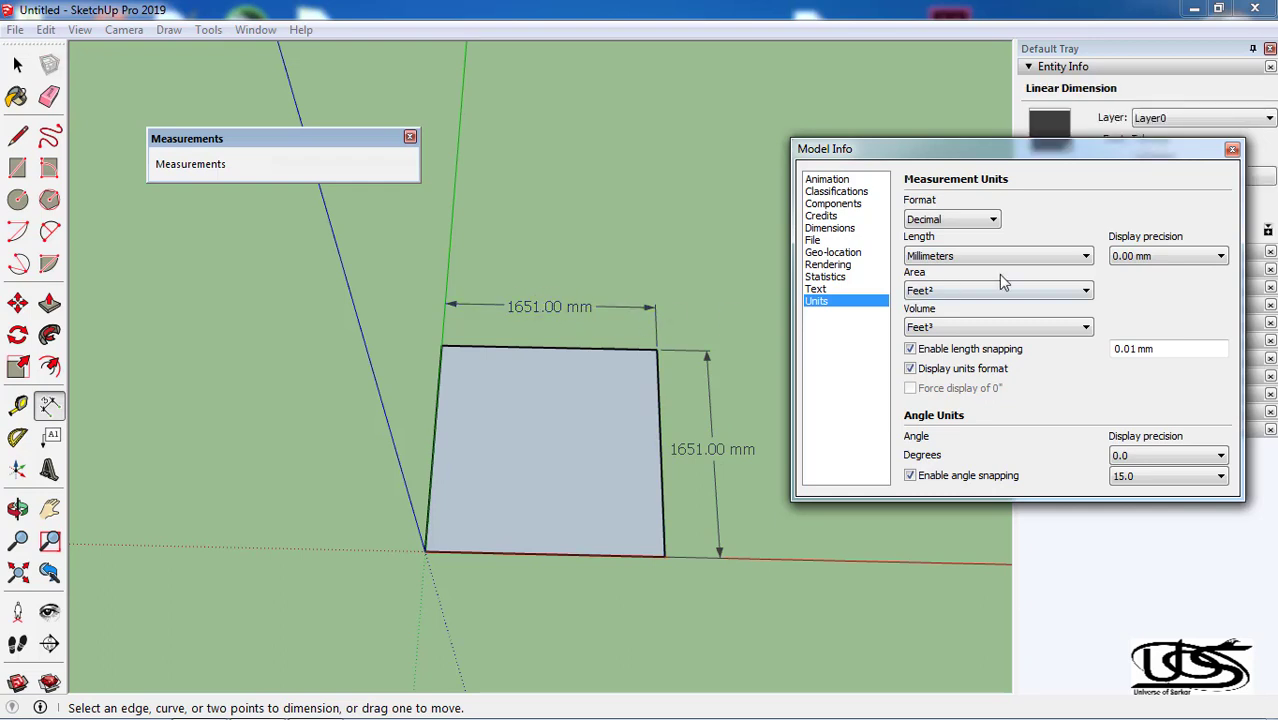
{"action": "left_click", "coordinate": [1086, 256]}
{"action": "left_click", "coordinate": [1020, 274]}
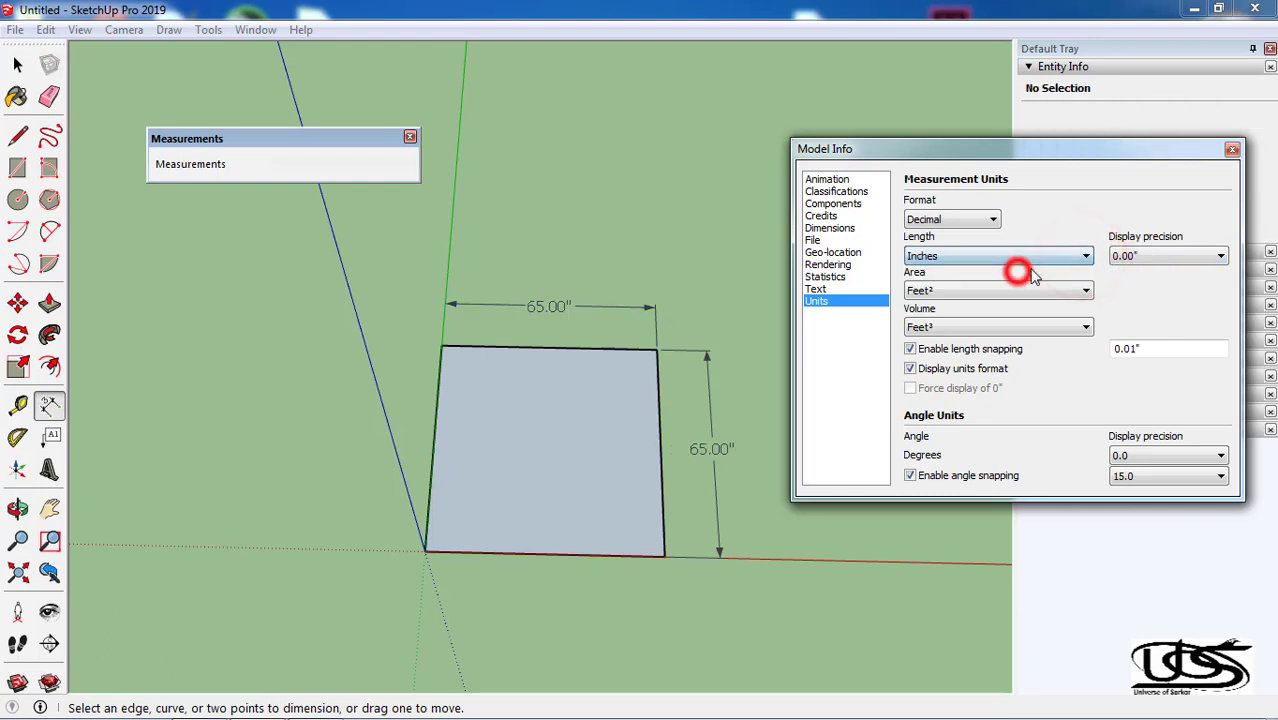
{"action": "left_click", "coordinate": [1040, 256]}
{"action": "left_click", "coordinate": [950, 285]}
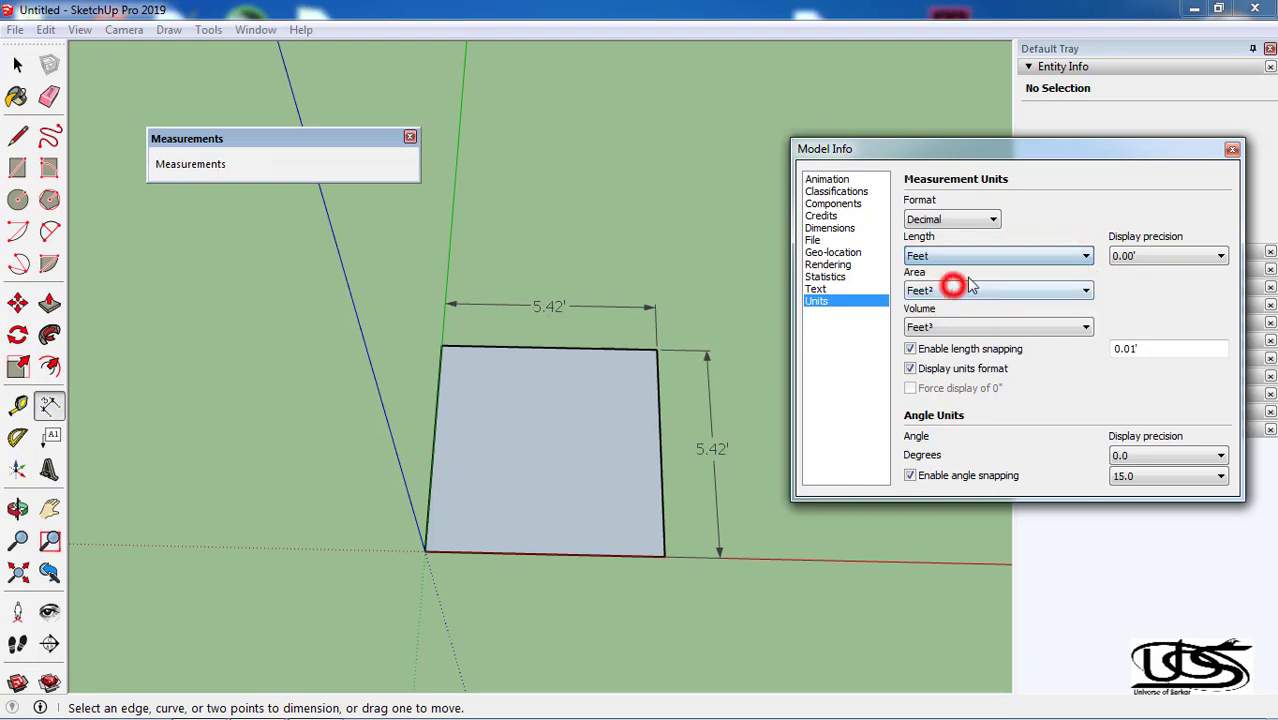
{"action": "left_click", "coordinate": [982, 256]}
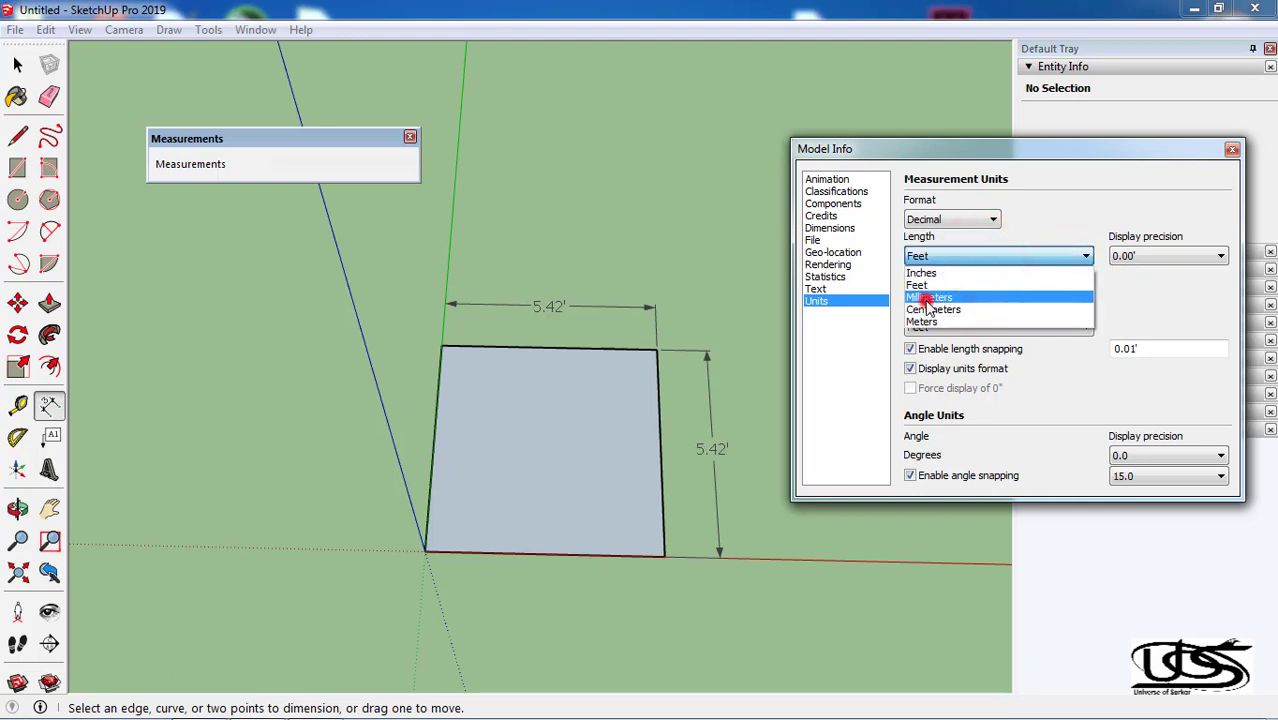
{"action": "left_click", "coordinate": [927, 297]}
{"action": "left_click", "coordinate": [983, 256]}
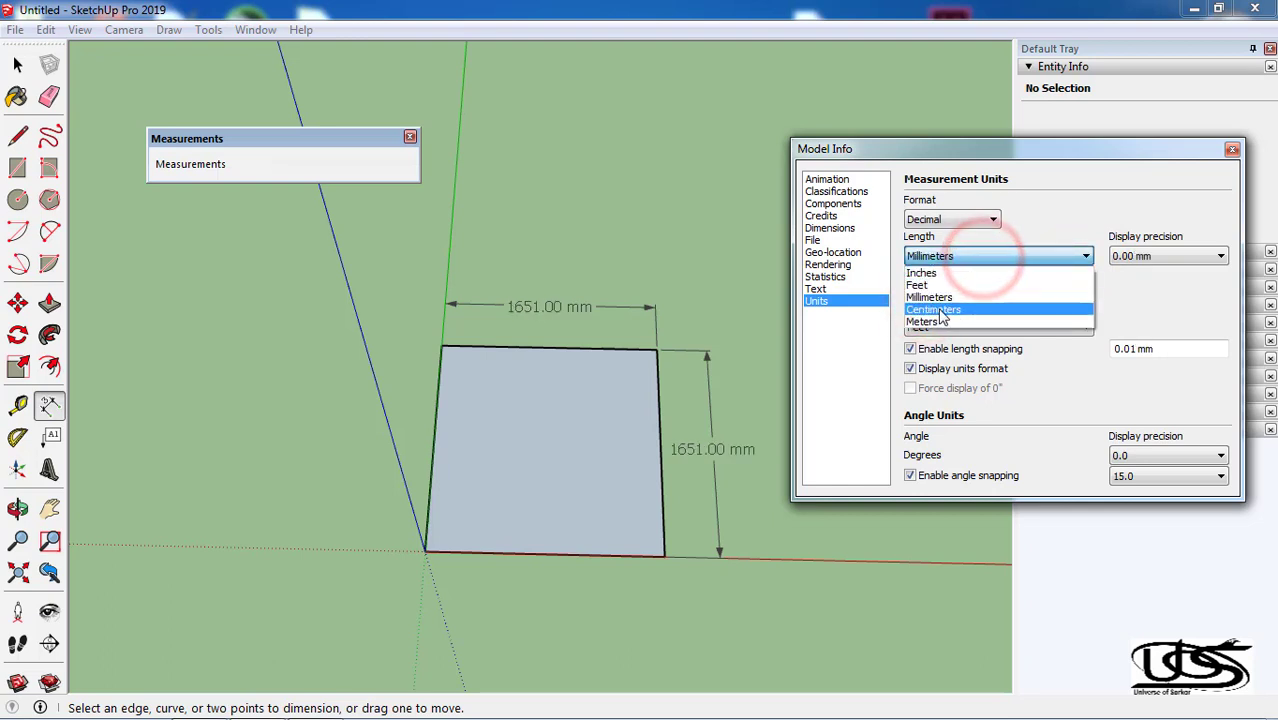
{"action": "left_click", "coordinate": [941, 312]}
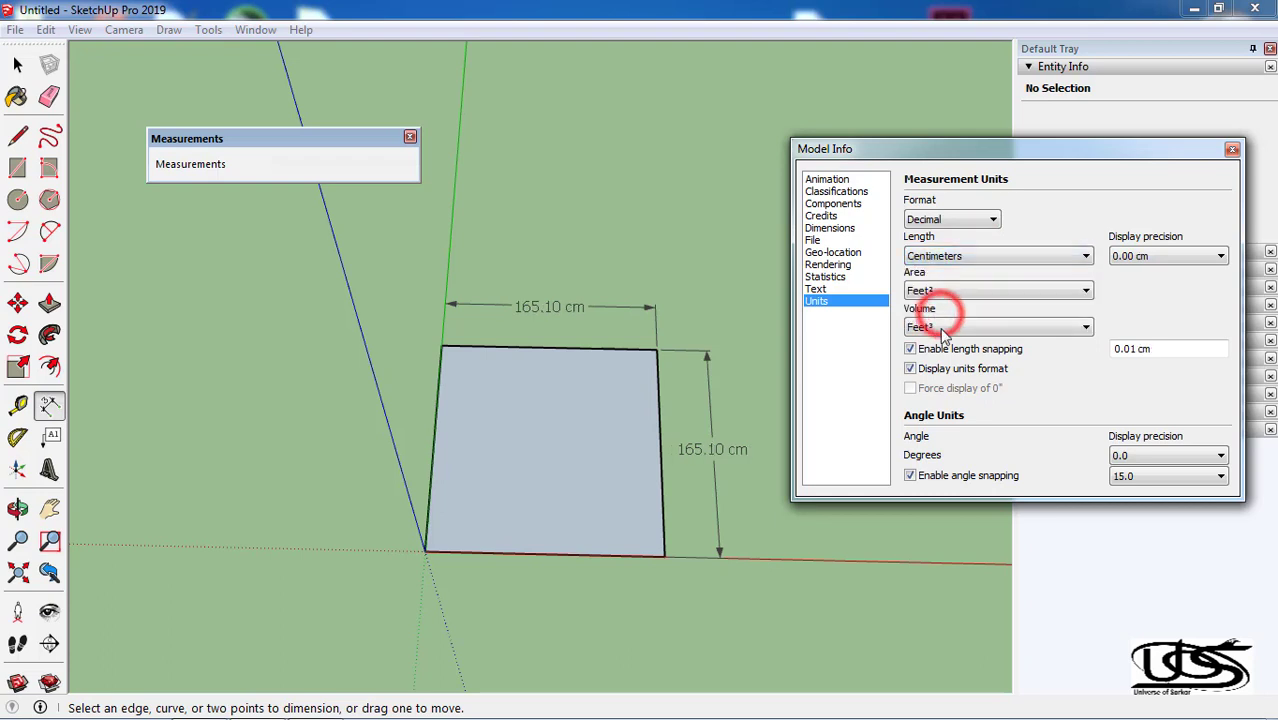
Choose Meters as the length unit at 0.00 m precision, so dimensions read 1.65 m
{"action": "left_click", "coordinate": [712, 452]}
{"action": "key", "text": "Escape"}
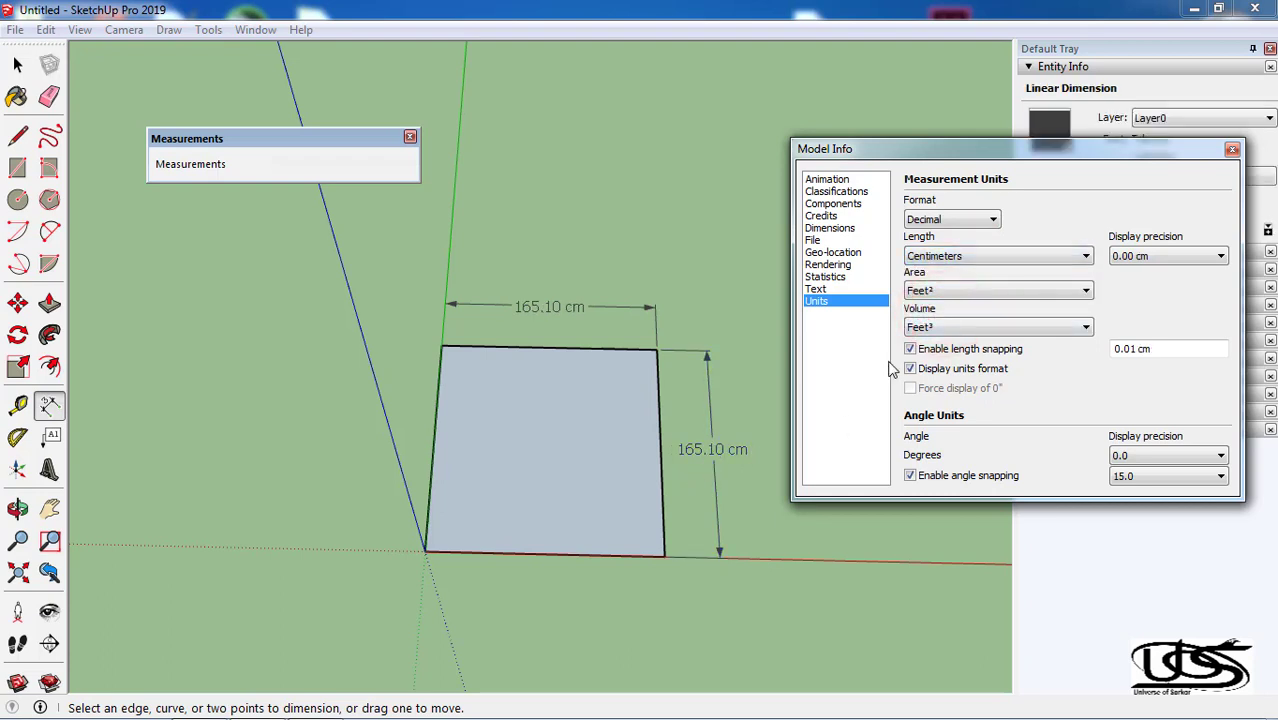
{"action": "left_click", "coordinate": [993, 260]}
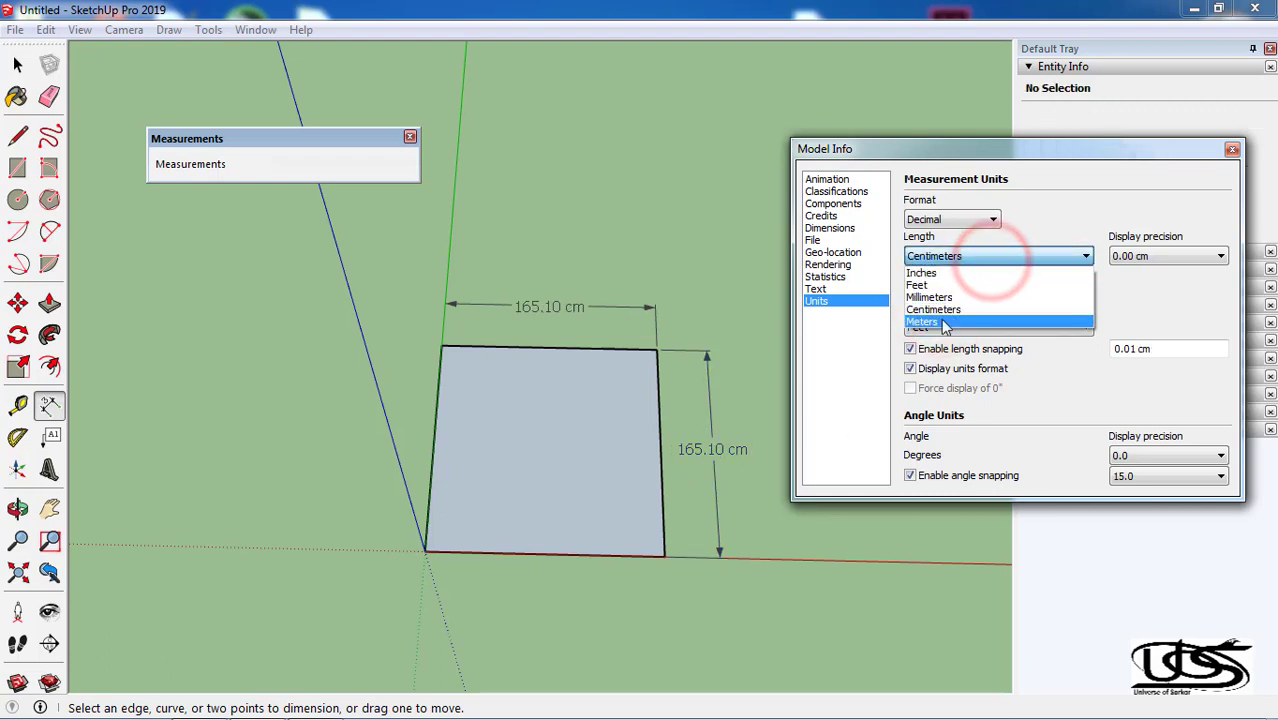
{"action": "left_click", "coordinate": [941, 326]}
{"action": "left_click", "coordinate": [712, 452]}
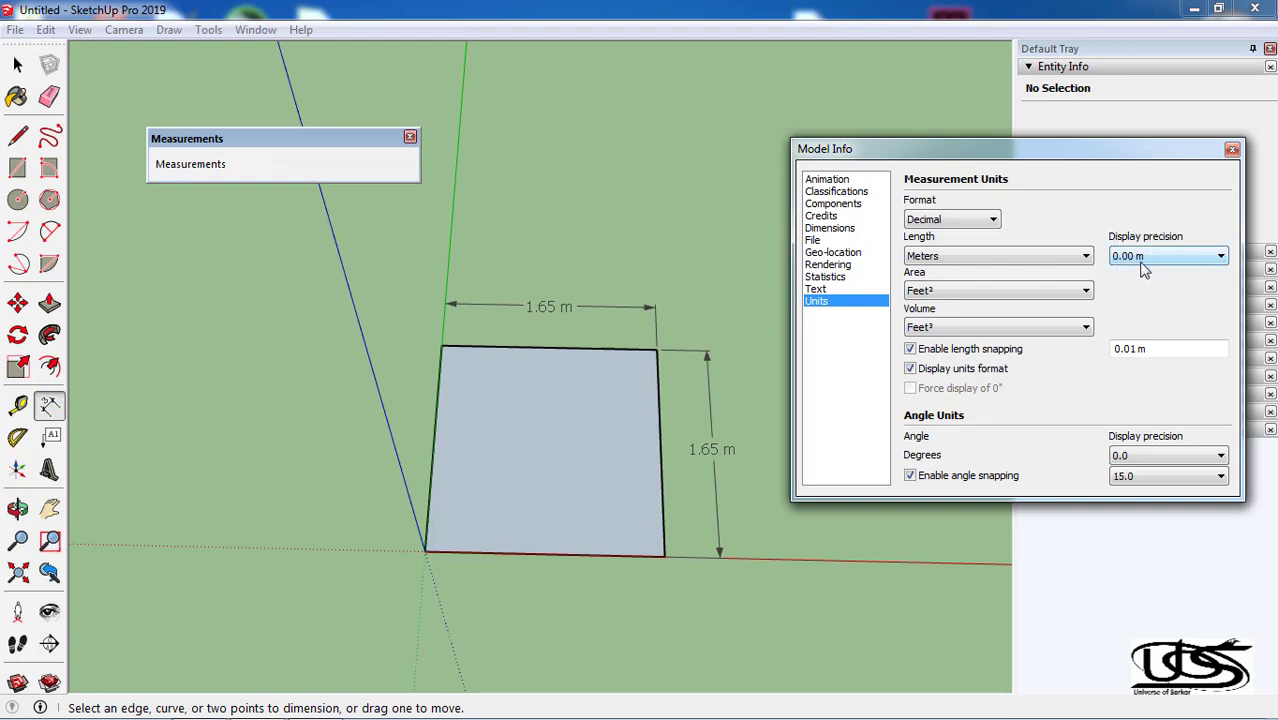
{"action": "left_click", "coordinate": [1143, 262]}
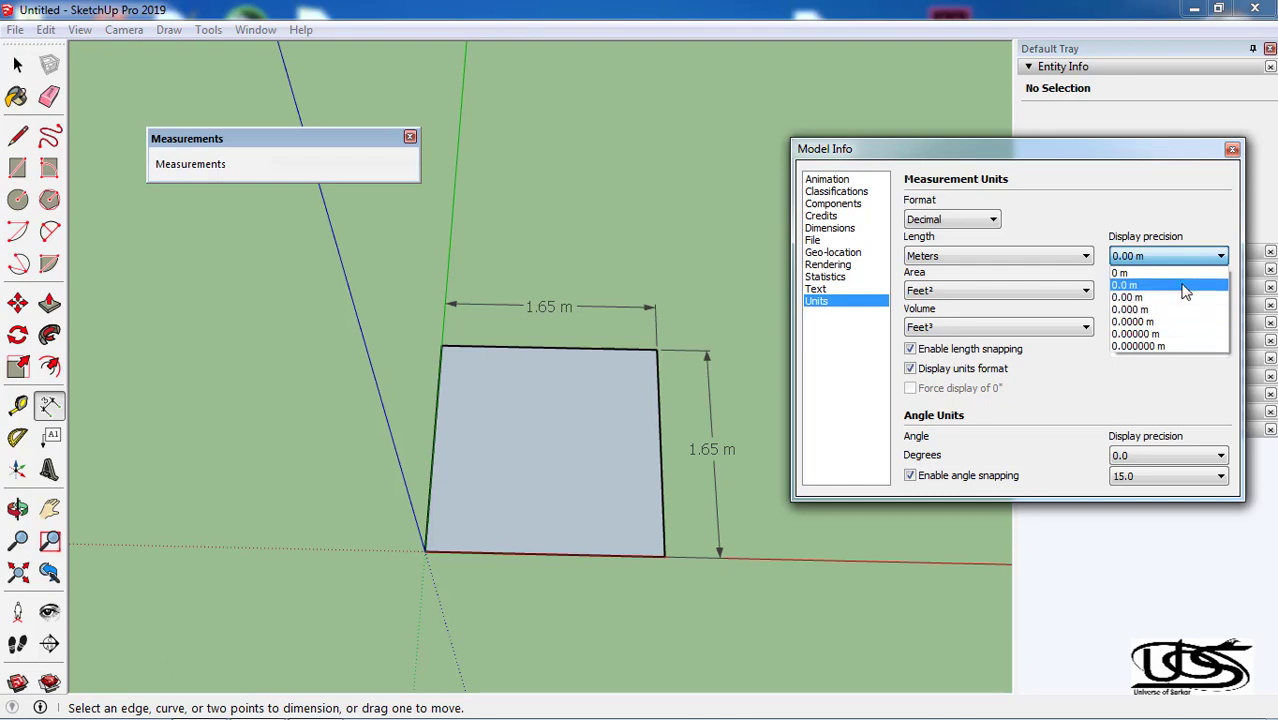
{"action": "left_click", "coordinate": [1158, 186]}
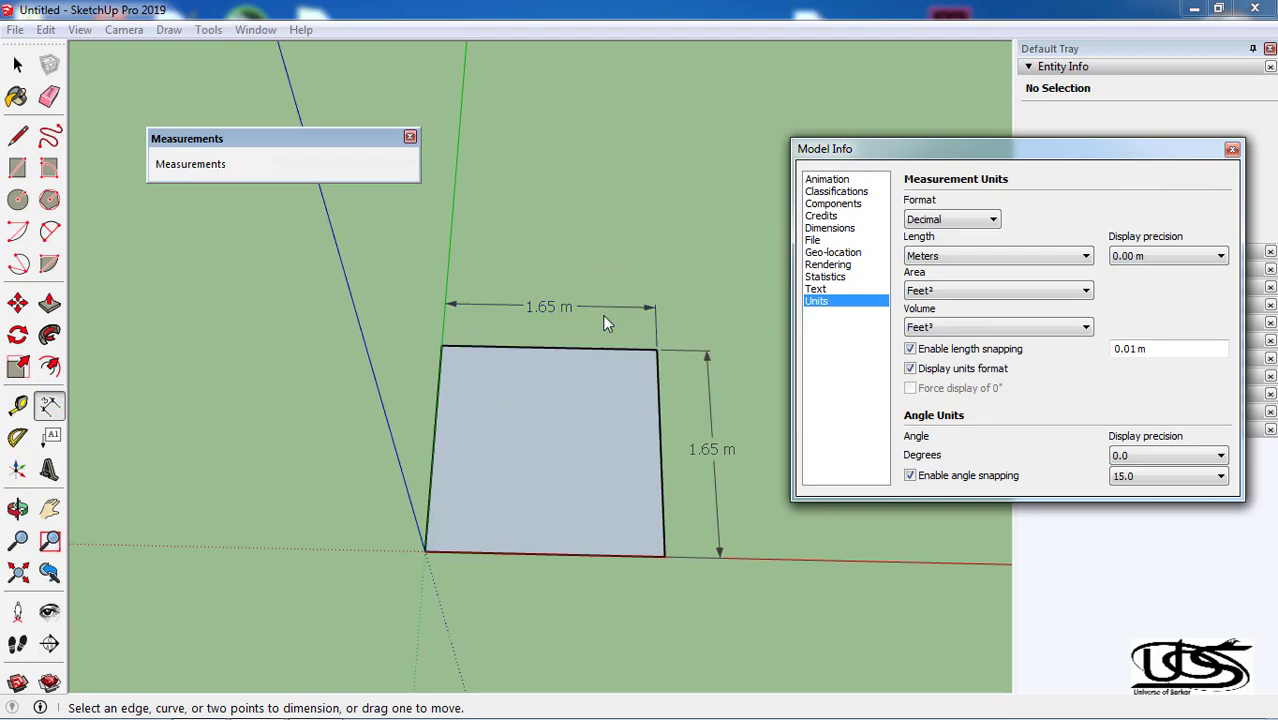
Switch the unit format to Architectural with 1/64" display precision, so dimensions read 5' 5"
{"action": "left_click", "coordinate": [990, 220]}
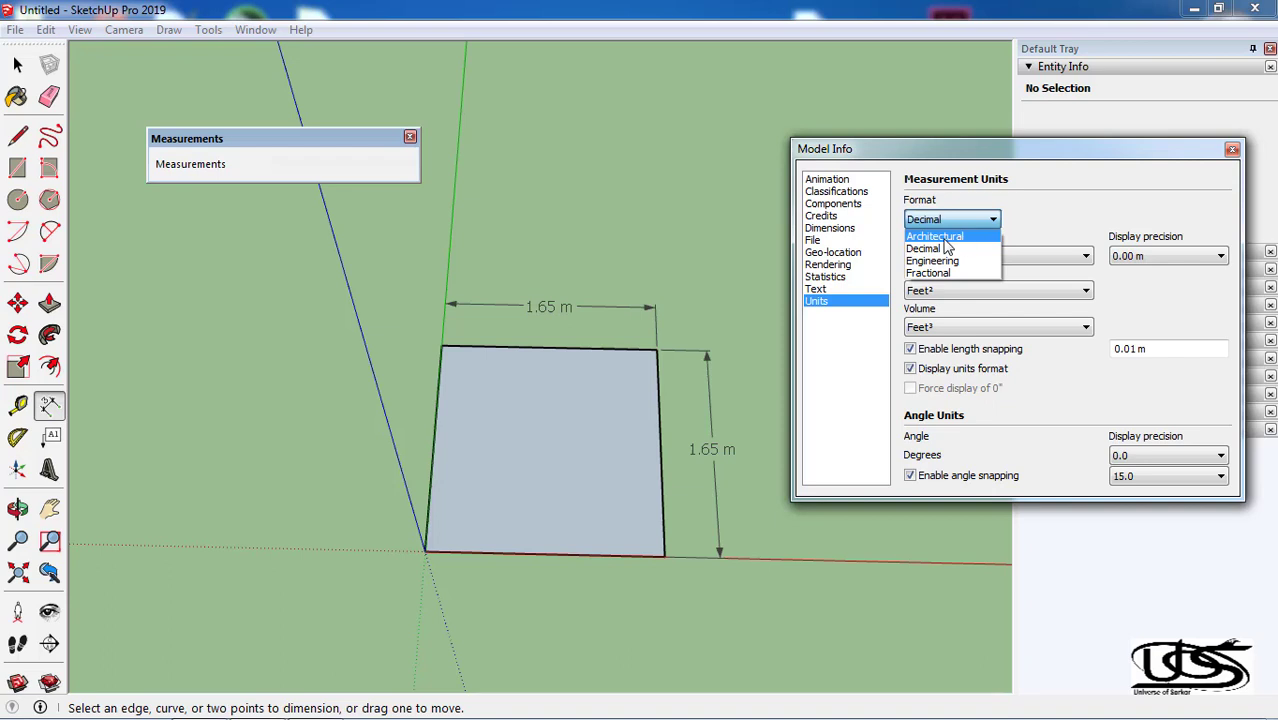
{"action": "left_click", "coordinate": [944, 238]}
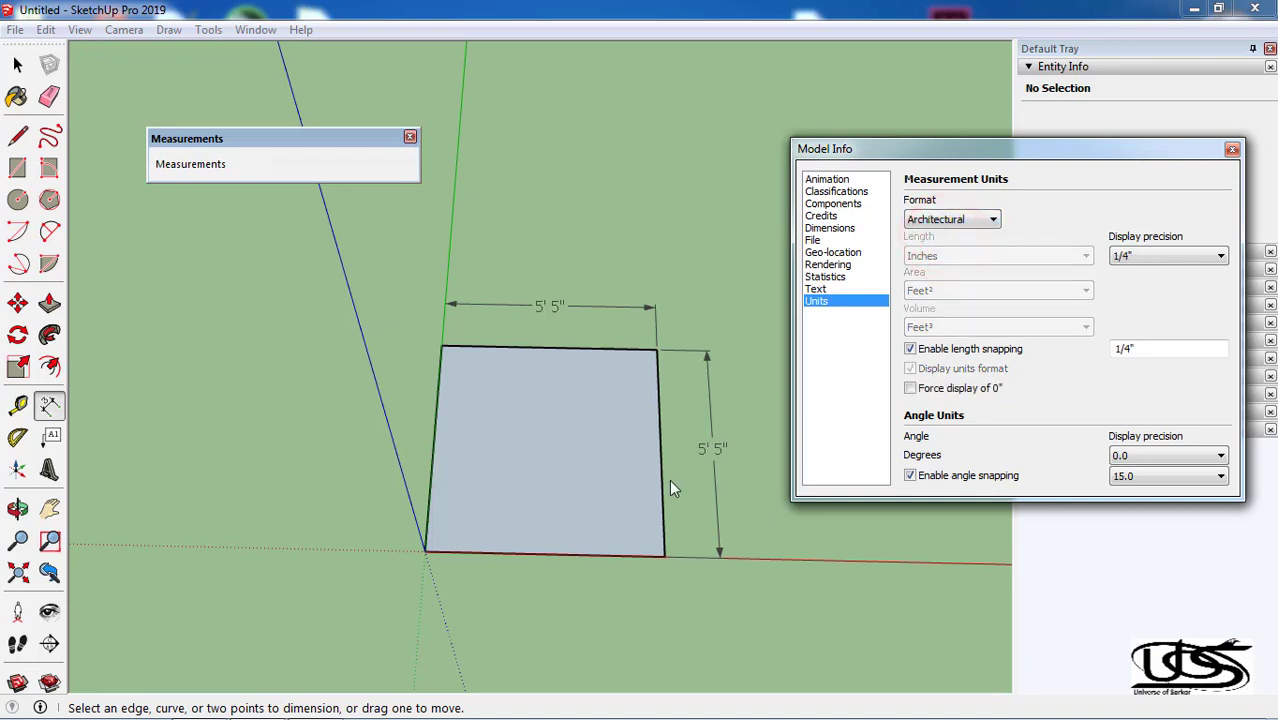
{"action": "left_click", "coordinate": [553, 303]}
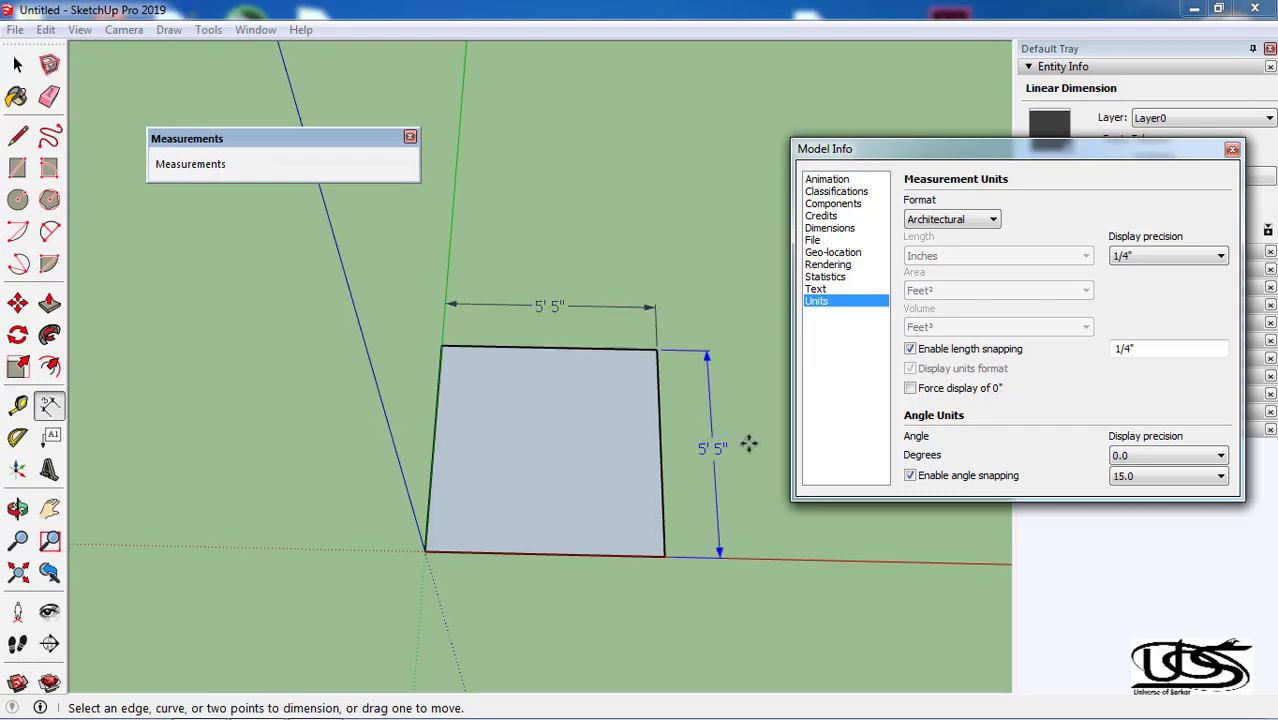
{"action": "left_click", "coordinate": [1189, 256]}
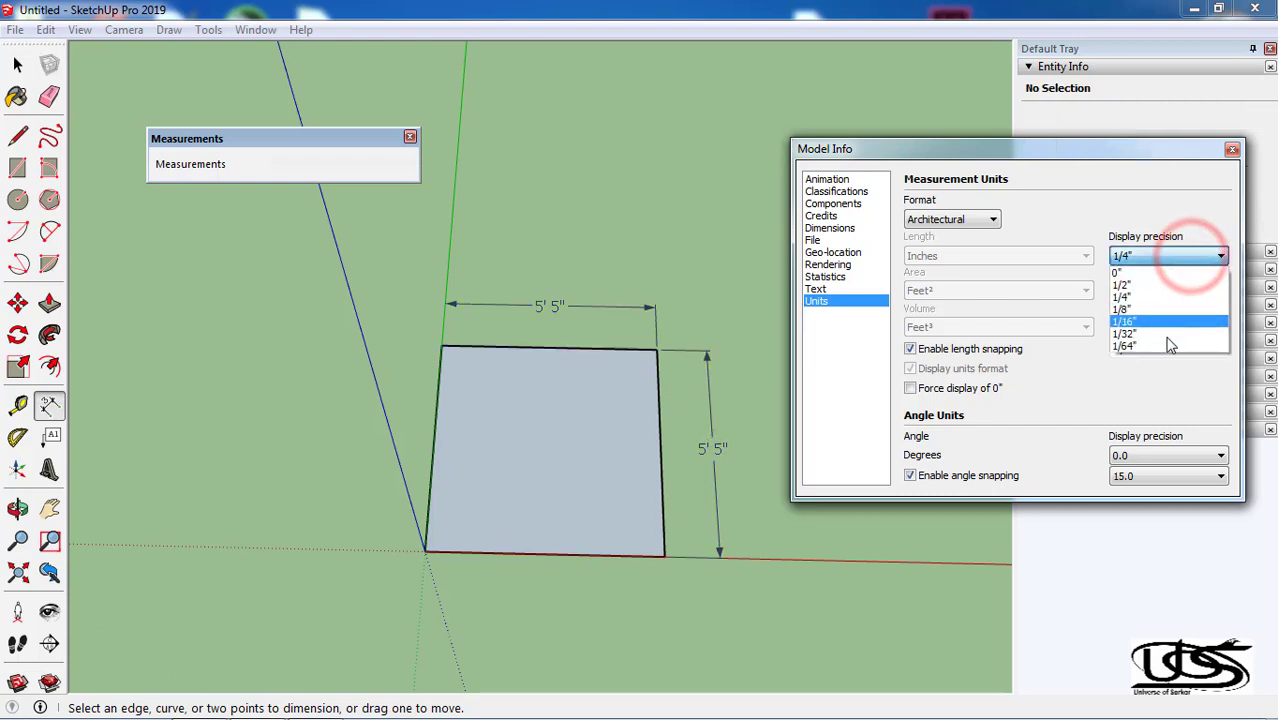
{"action": "left_click", "coordinate": [1146, 209]}
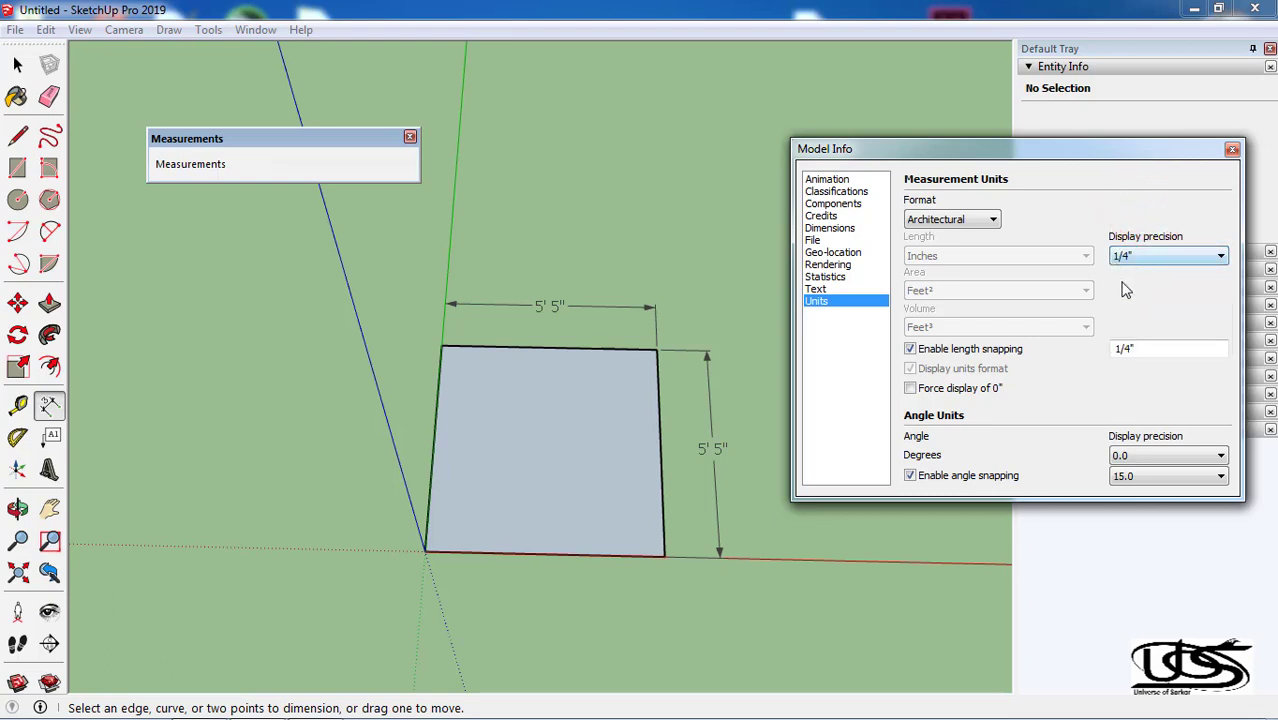
{"action": "left_click", "coordinate": [1143, 266]}
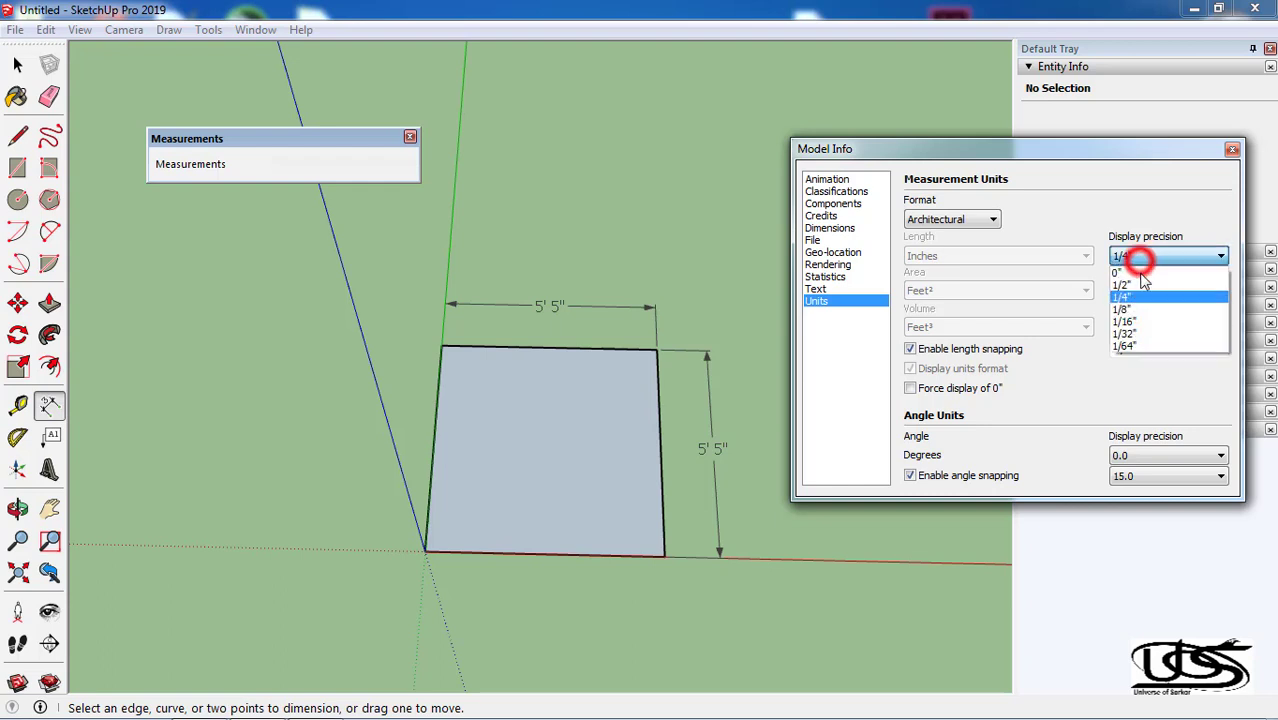
{"action": "left_click", "coordinate": [1148, 273]}
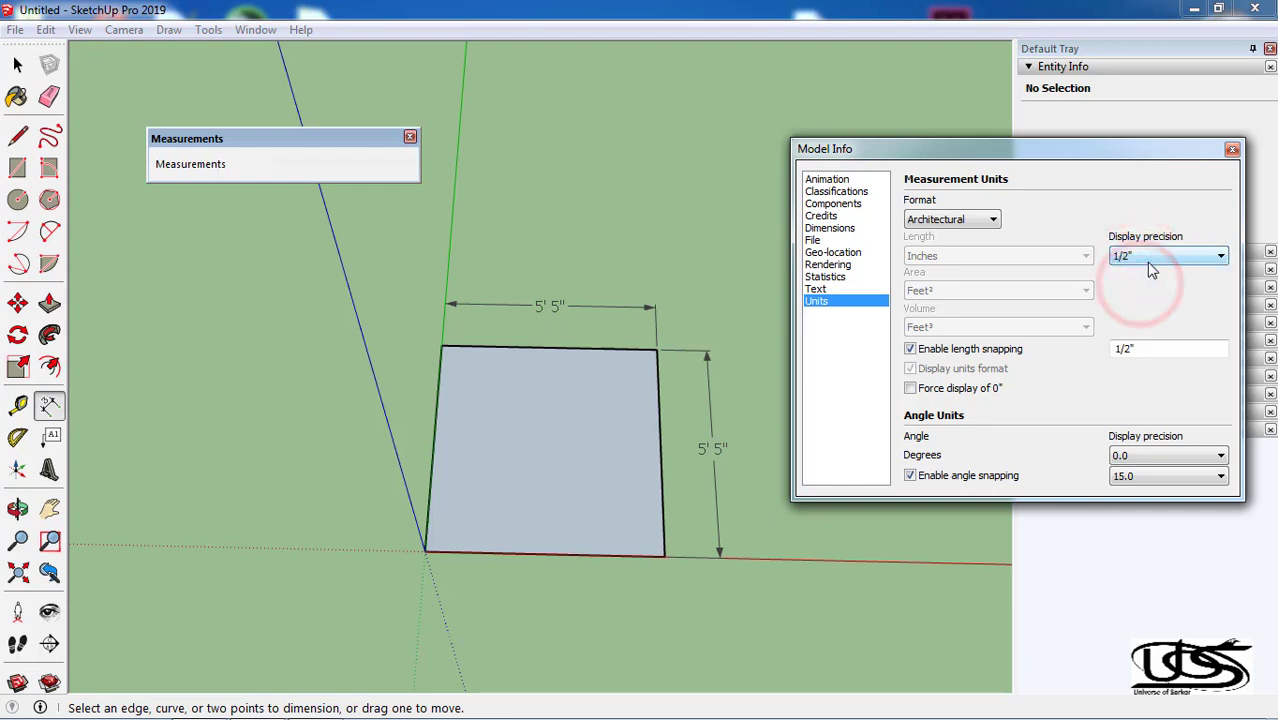
{"action": "left_click", "coordinate": [1150, 258]}
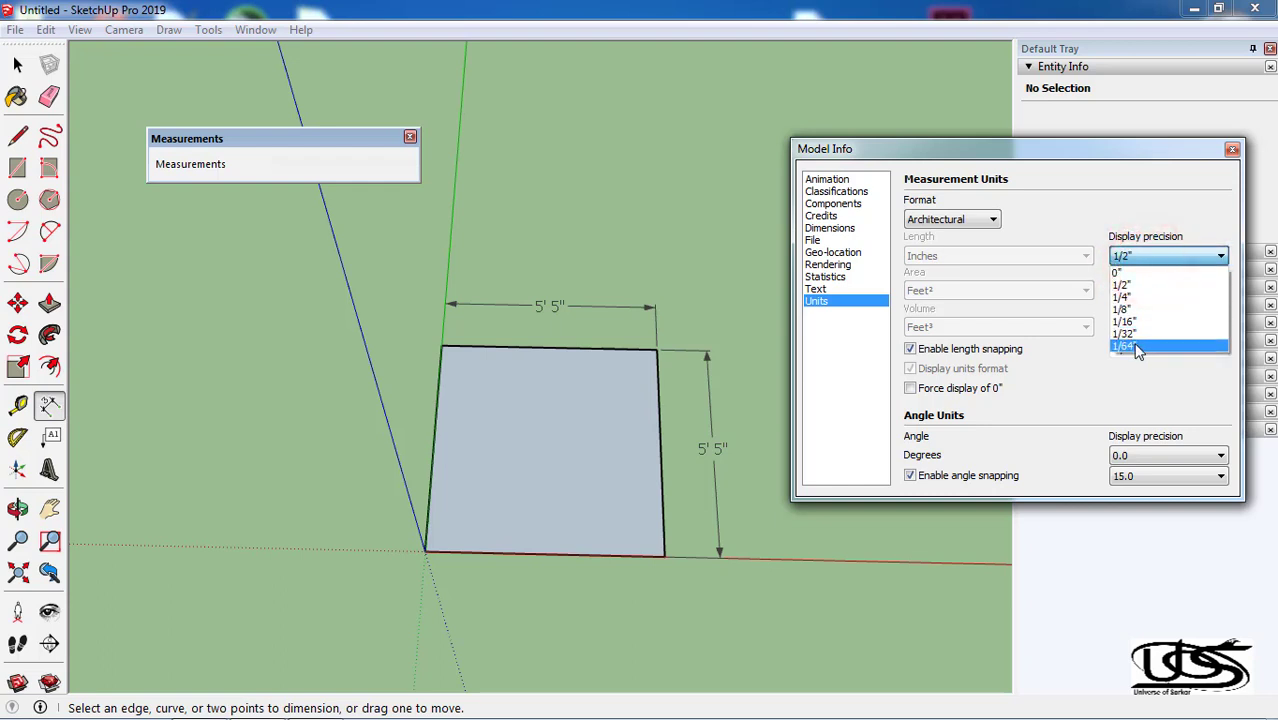
{"action": "left_click", "coordinate": [1137, 347]}
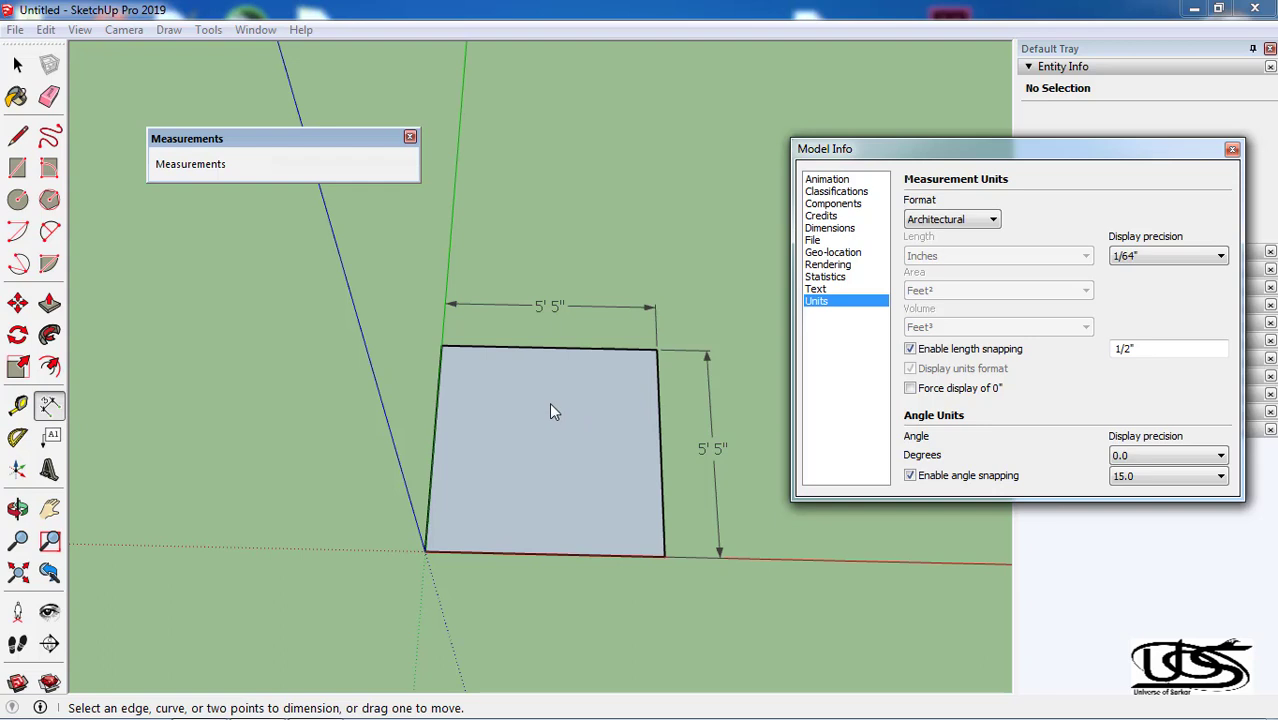
{"action": "left_click", "coordinate": [960, 219]}
{"action": "left_click", "coordinate": [952, 237]}
Close Model Info and pan to bring empty space above the square into view
{"action": "left_click", "coordinate": [1233, 148]}
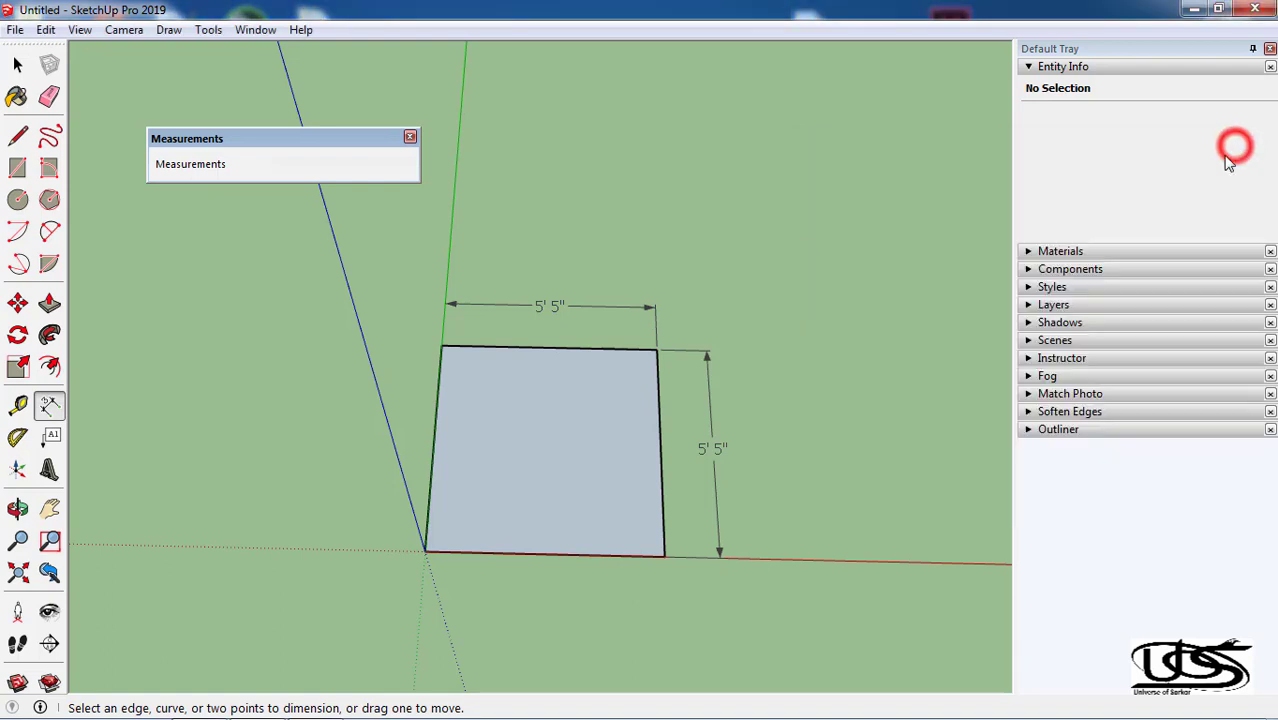
{"action": "scroll", "coordinate": [552, 195], "scroll_direction": "up", "scroll_amount": 2}
{"action": "key", "text": "h"}
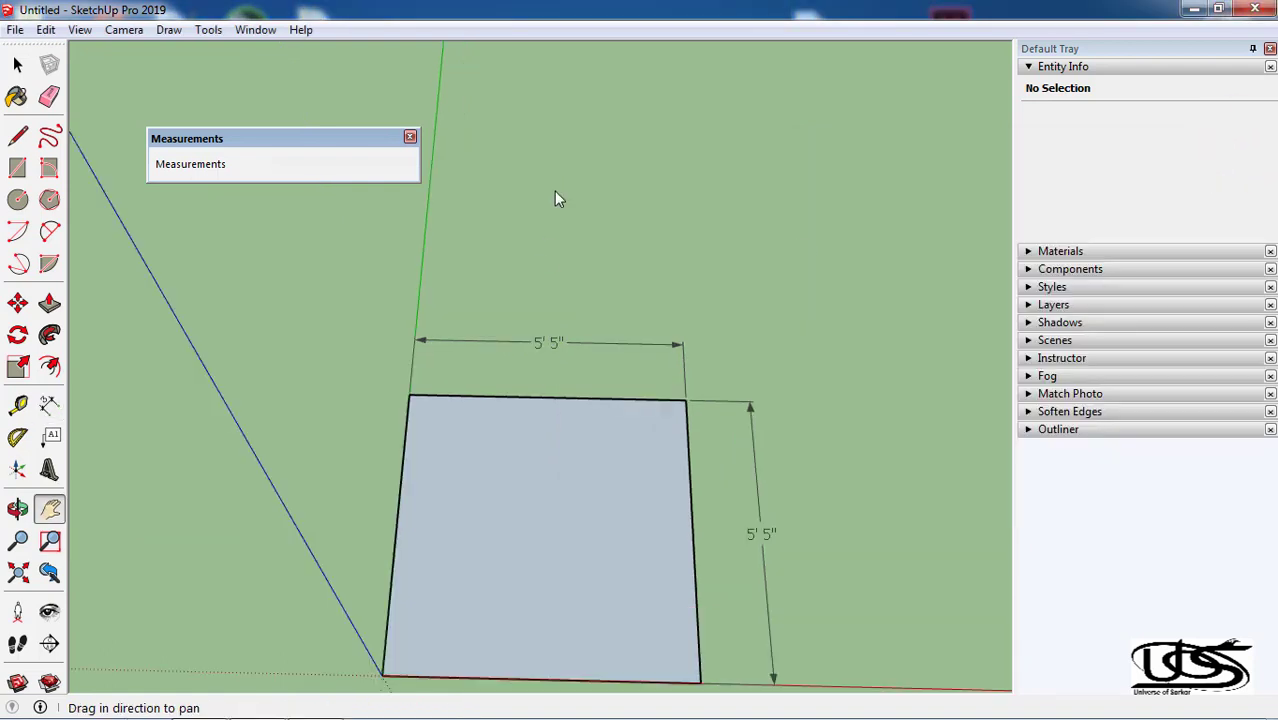
{"action": "left_click_drag", "start_coordinate": [606, 166], "coordinate": [552, 374]}
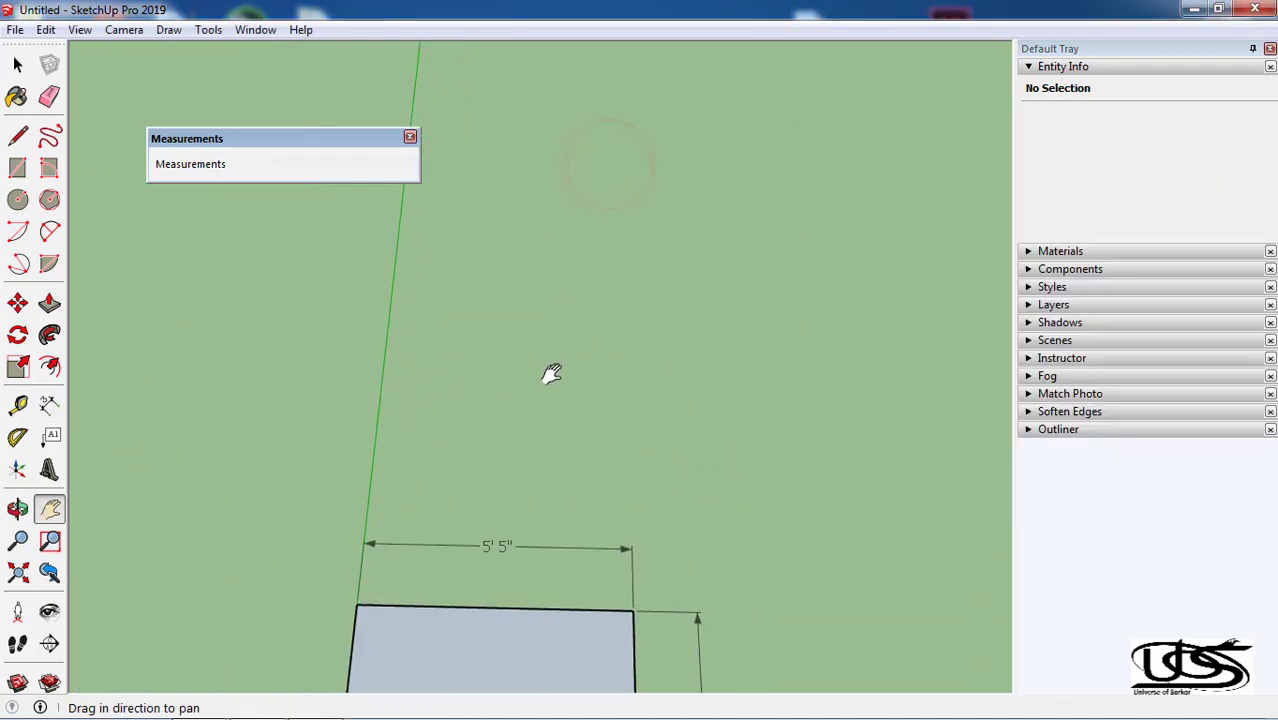
Draw a 5'3 1/4" by 5'3 1/4" square with its first corner on the green axis
{"action": "left_click", "coordinate": [17, 168]}
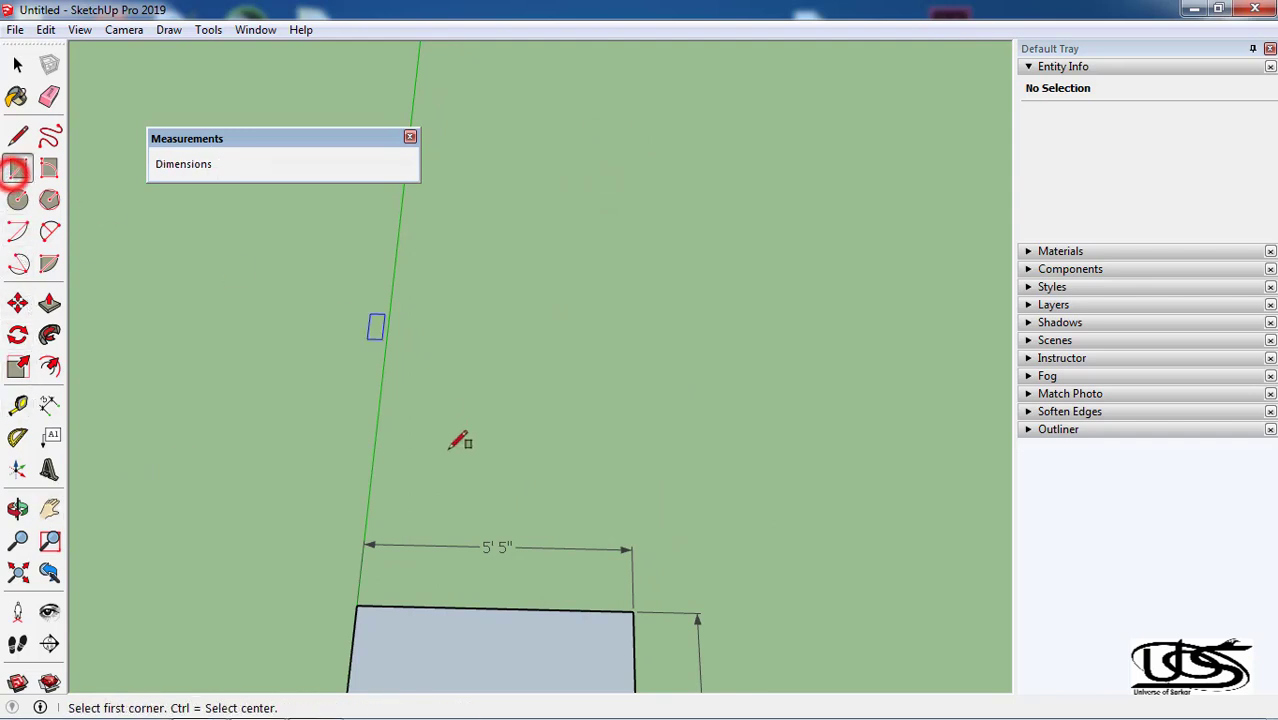
{"action": "left_click", "coordinate": [372, 464]}
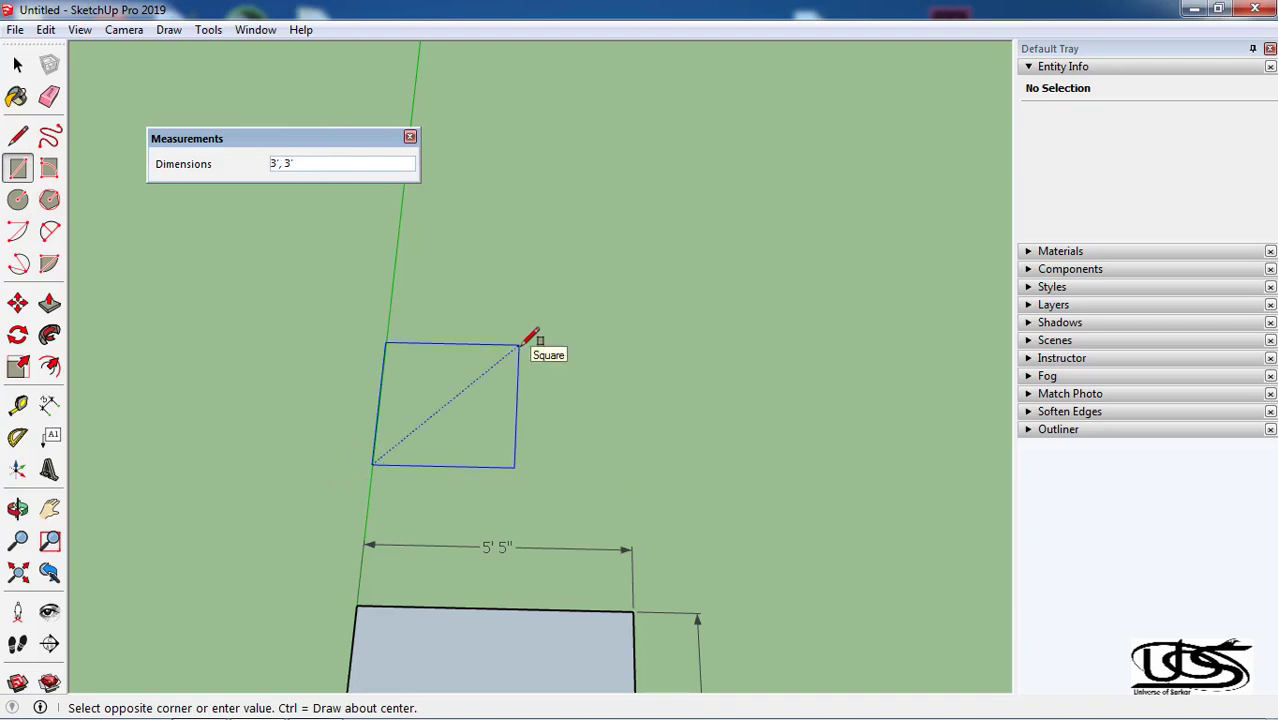
{"action": "type", "text": "5'3 1/4,5"}
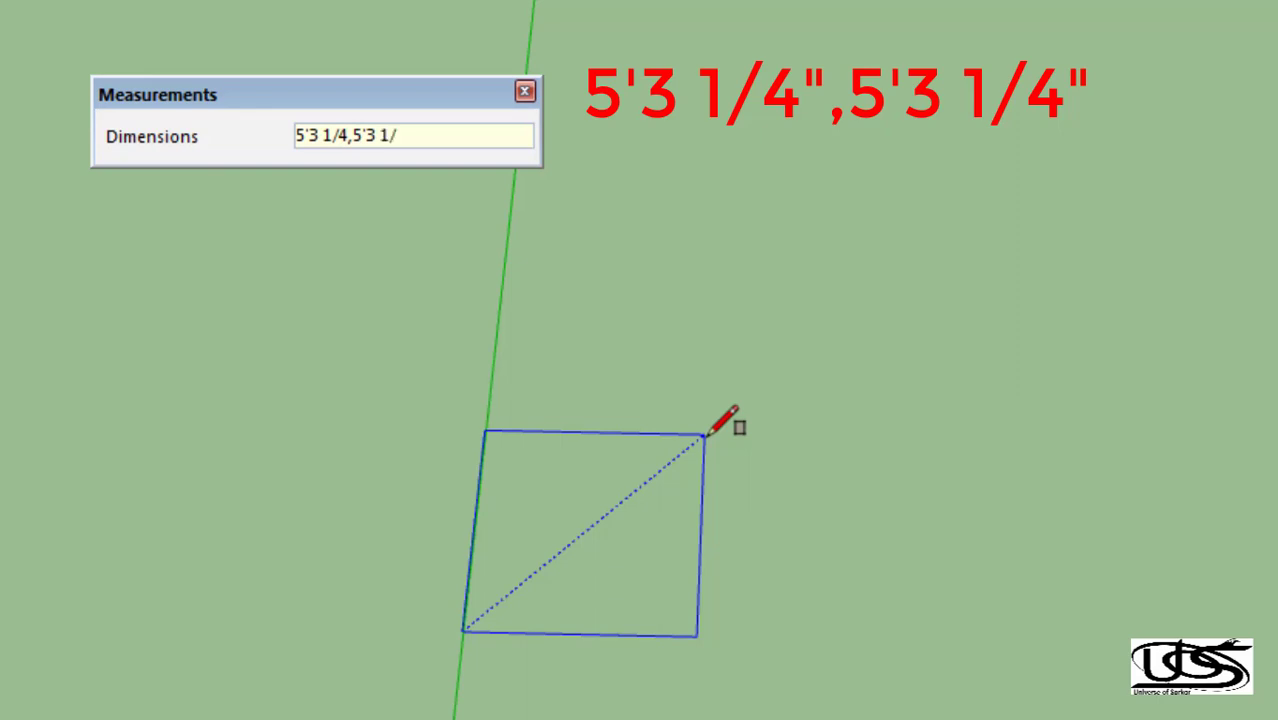
{"action": "type", "text": "4"}
{"action": "key", "text": "Return"}
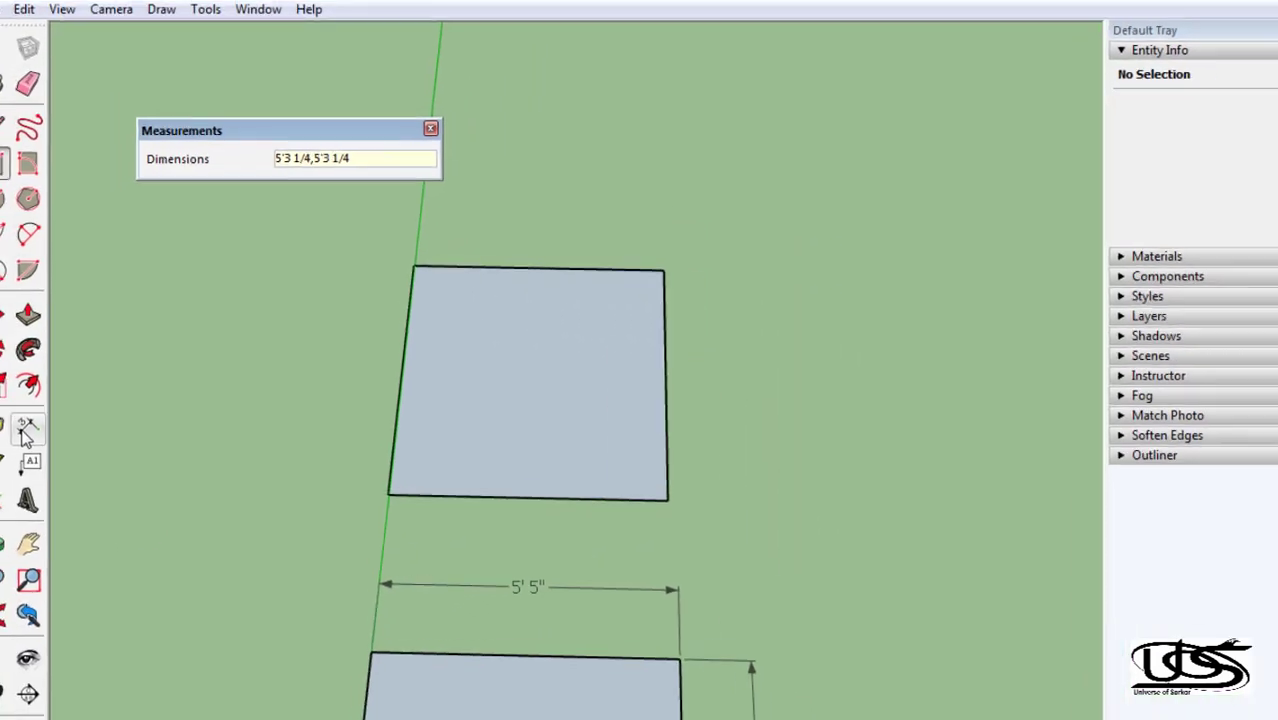
Place 5' 3 1/4" dimensions above the new square's top edge and beside its right edge
{"action": "left_click", "coordinate": [49, 405]}
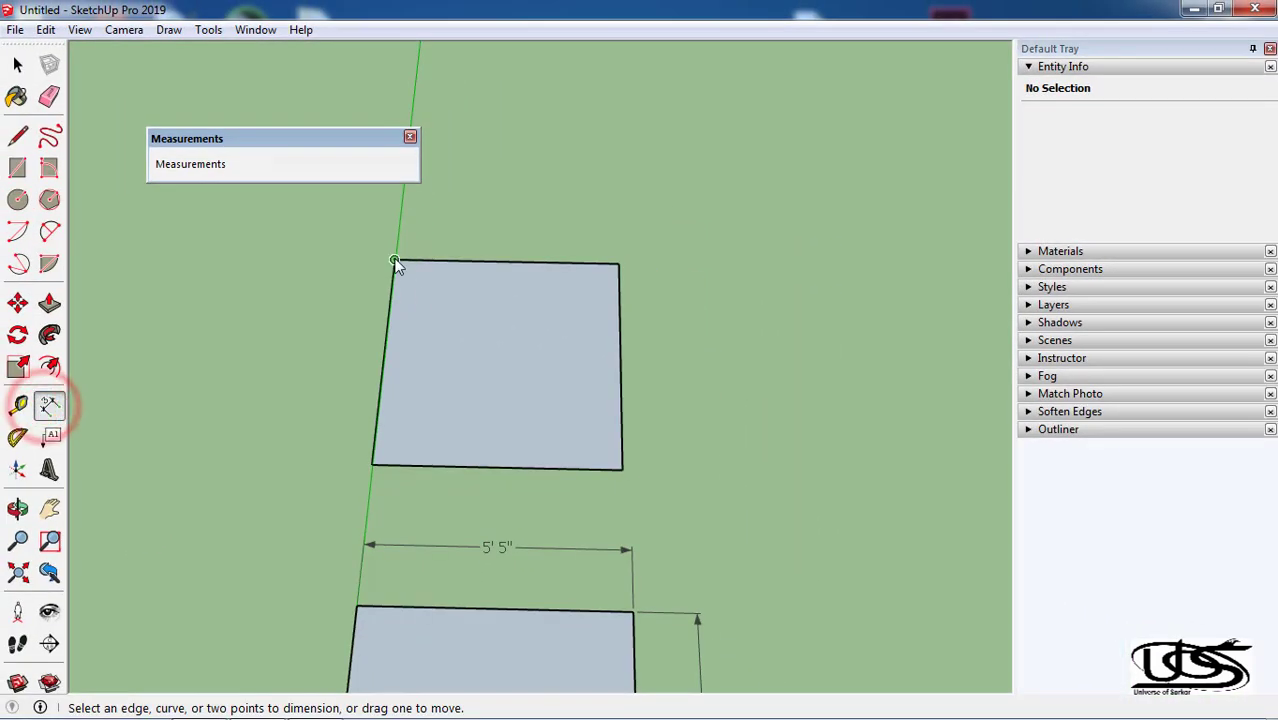
{"action": "left_click", "coordinate": [394, 261]}
{"action": "left_click", "coordinate": [618, 260]}
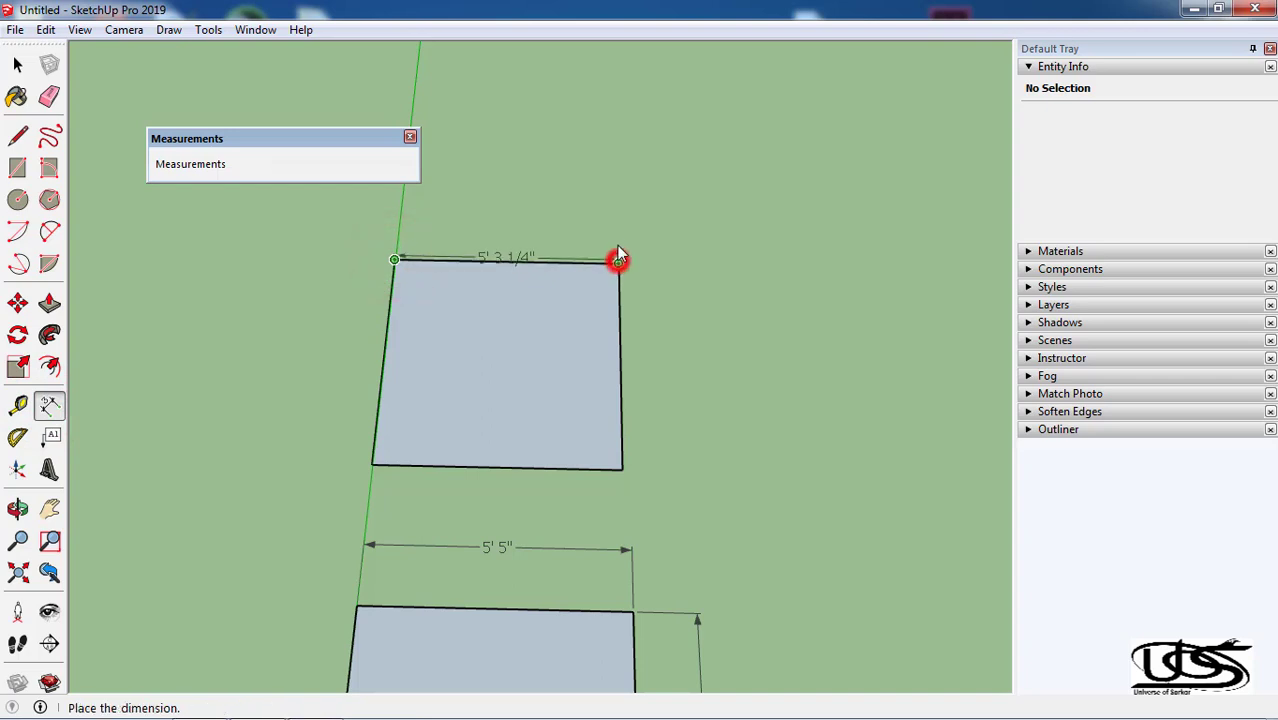
{"action": "left_click", "coordinate": [584, 224]}
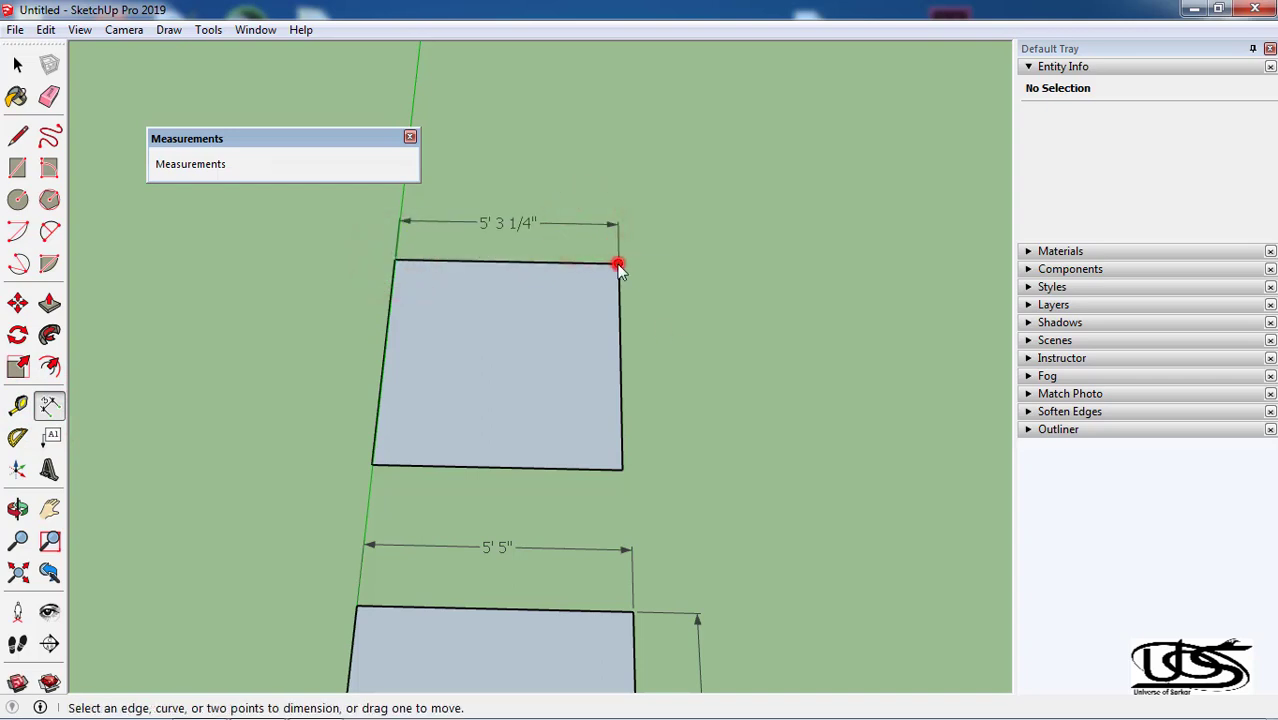
{"action": "left_click", "coordinate": [618, 264]}
{"action": "left_click", "coordinate": [622, 468]}
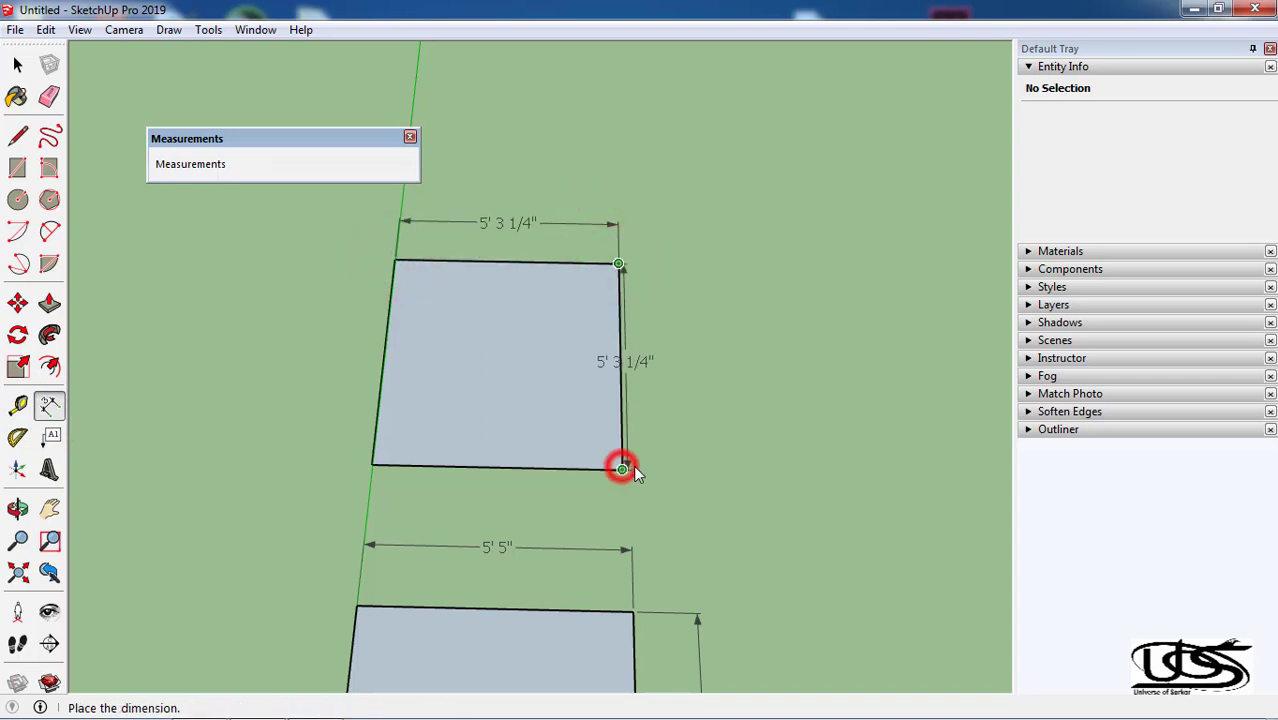
{"action": "left_click", "coordinate": [684, 470]}
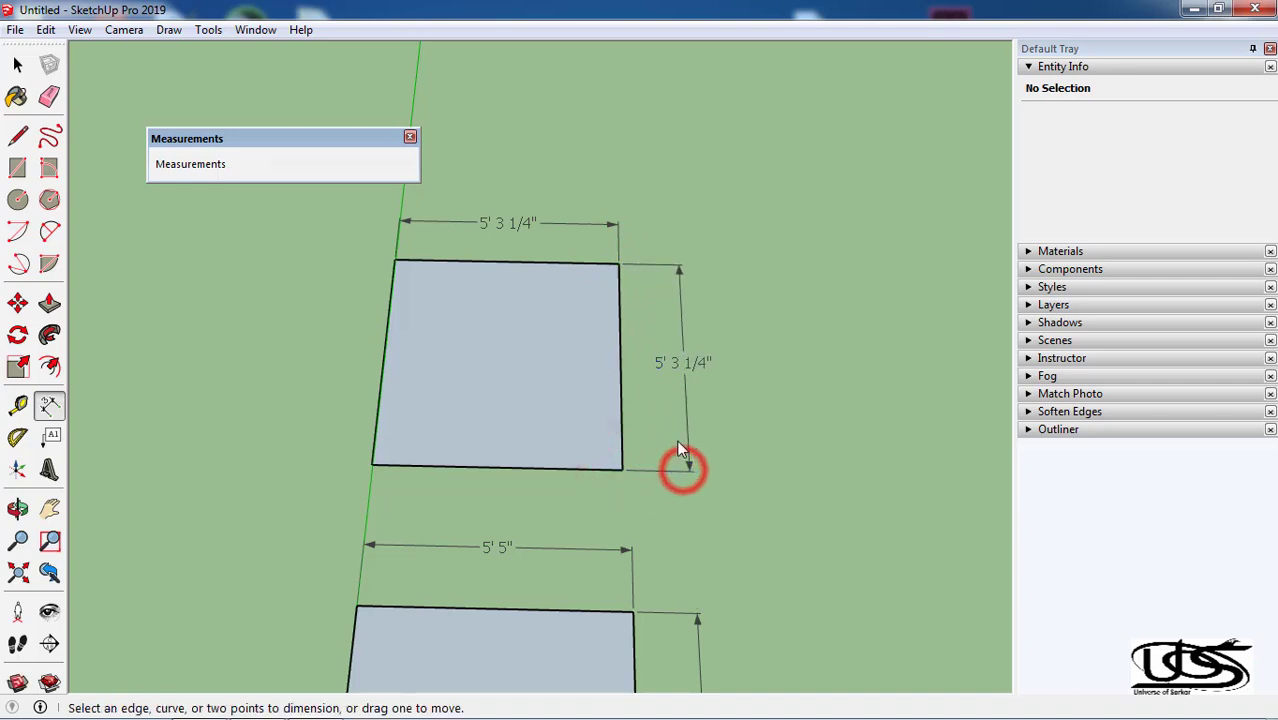
{"action": "left_click", "coordinate": [684, 380]}
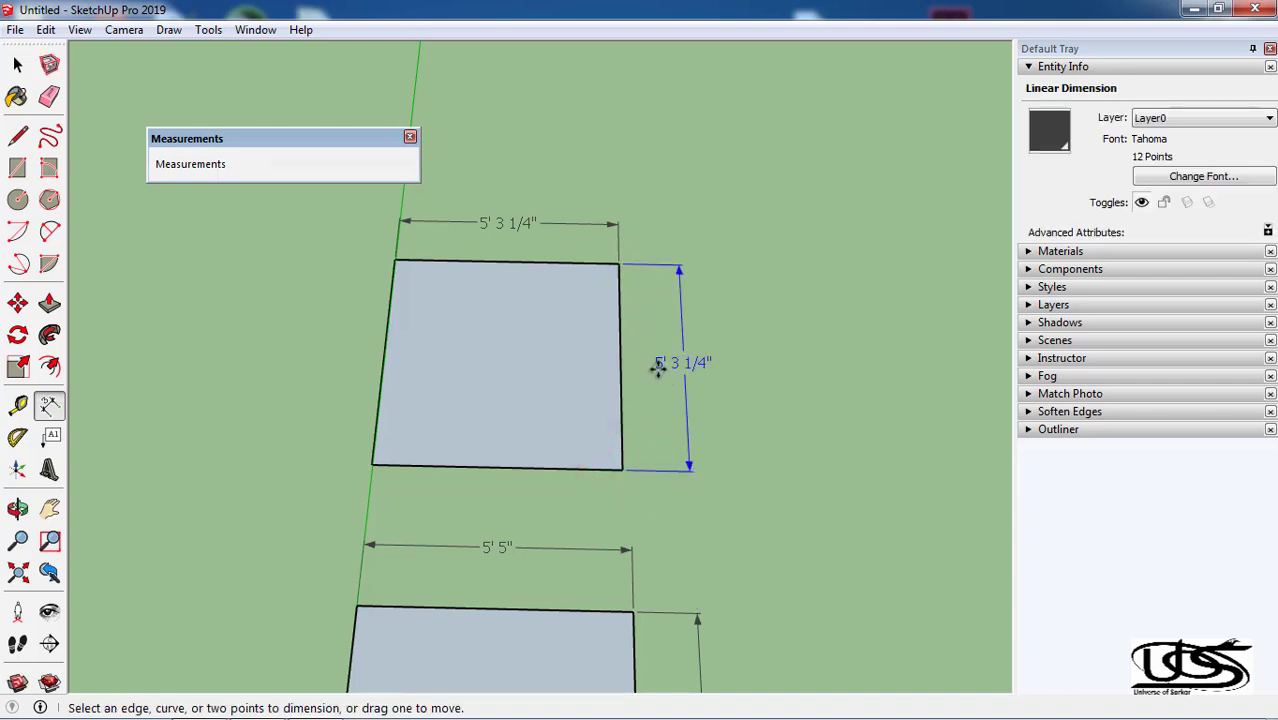
{"action": "left_click", "coordinate": [258, 32]}
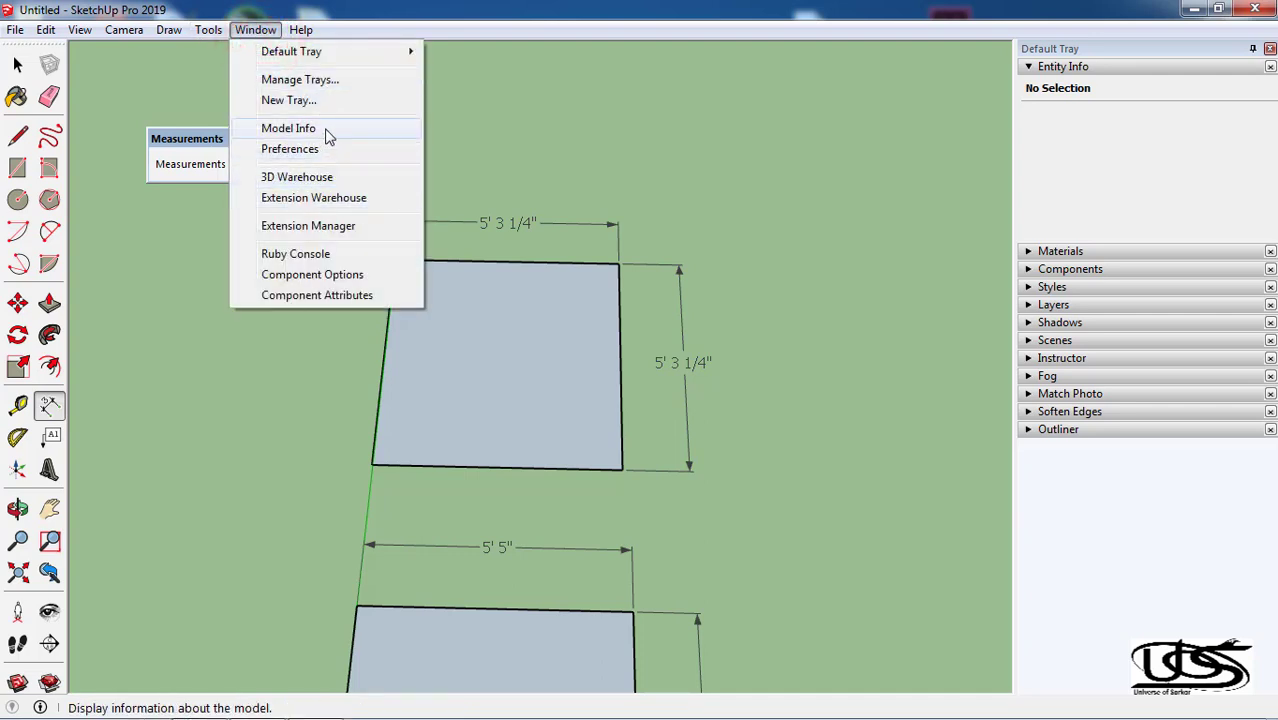
Set Model Info Units to Decimal format in Inches, briefly trying Feet, and check the 63.250000" dimension
{"action": "left_click", "coordinate": [322, 129]}
{"action": "left_click", "coordinate": [966, 221]}
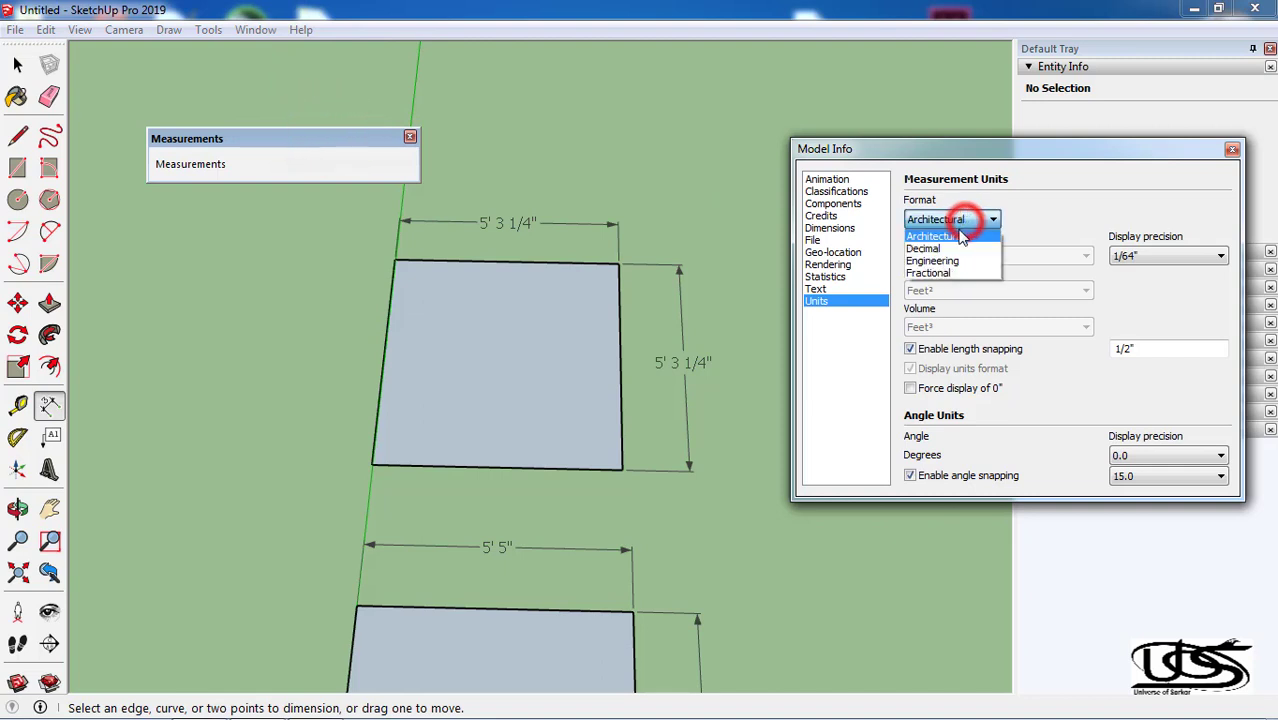
{"action": "left_click", "coordinate": [945, 248]}
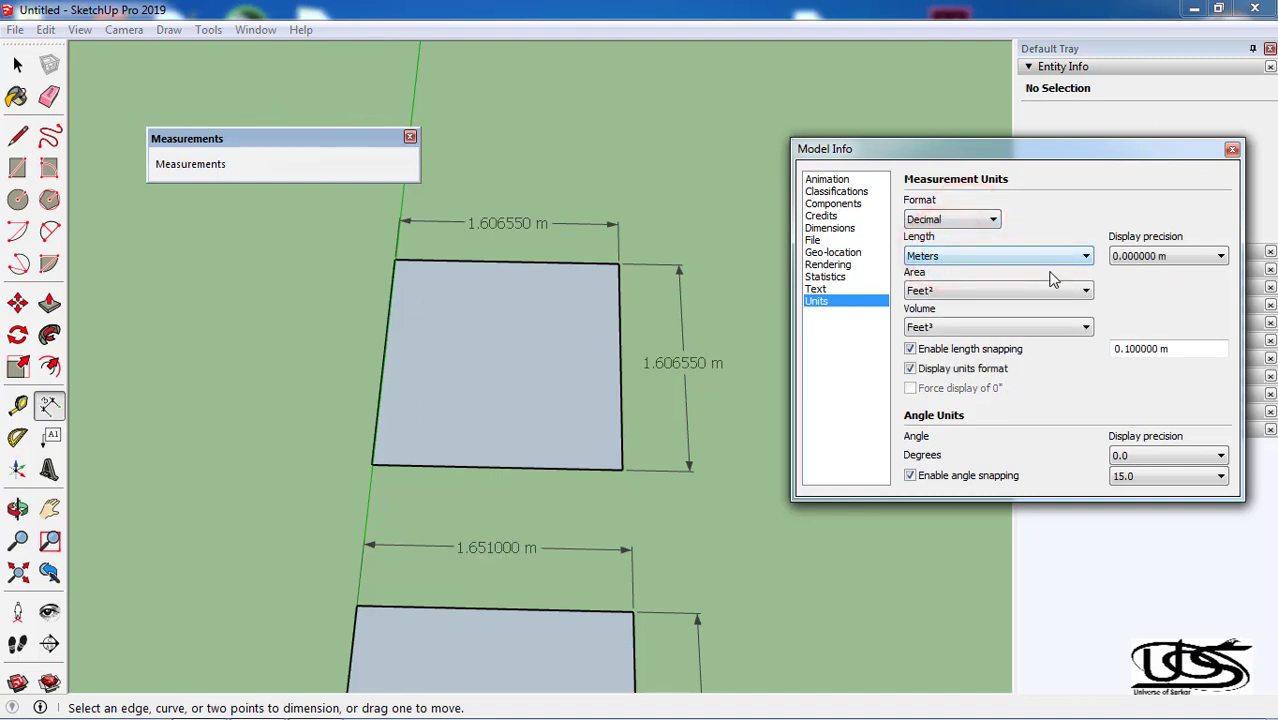
{"action": "left_click", "coordinate": [1010, 260]}
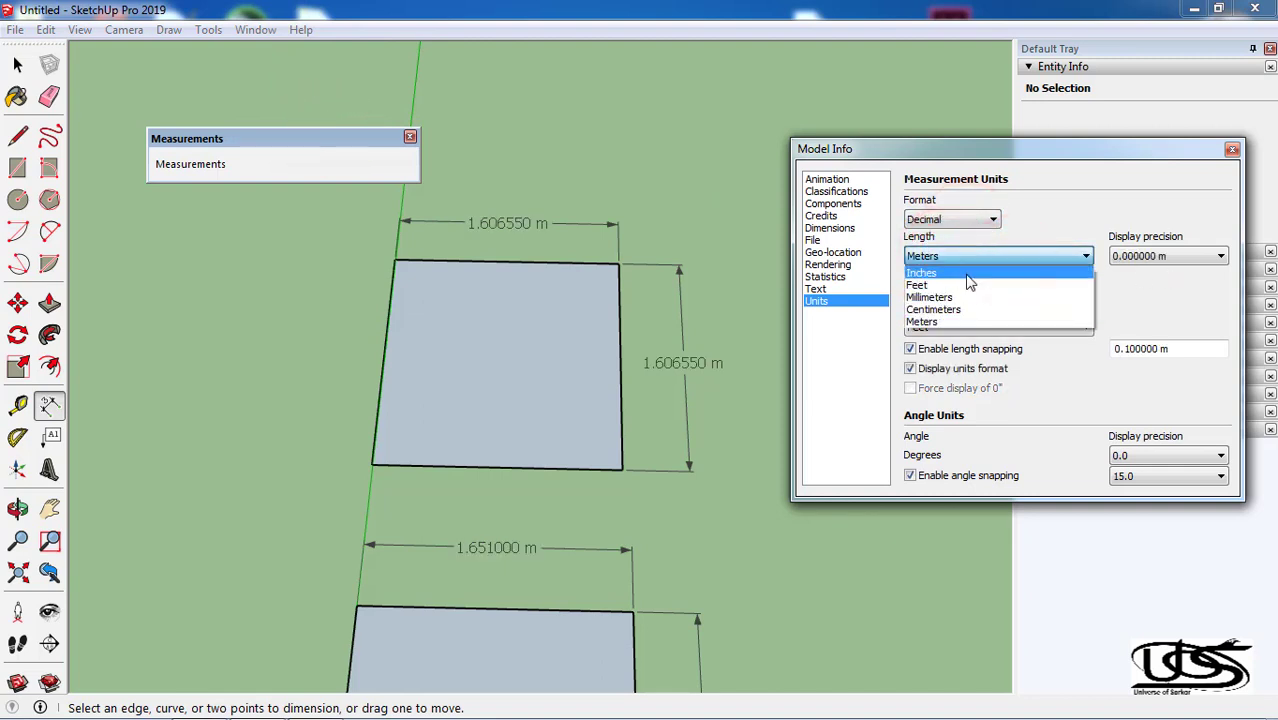
{"action": "left_click", "coordinate": [968, 270]}
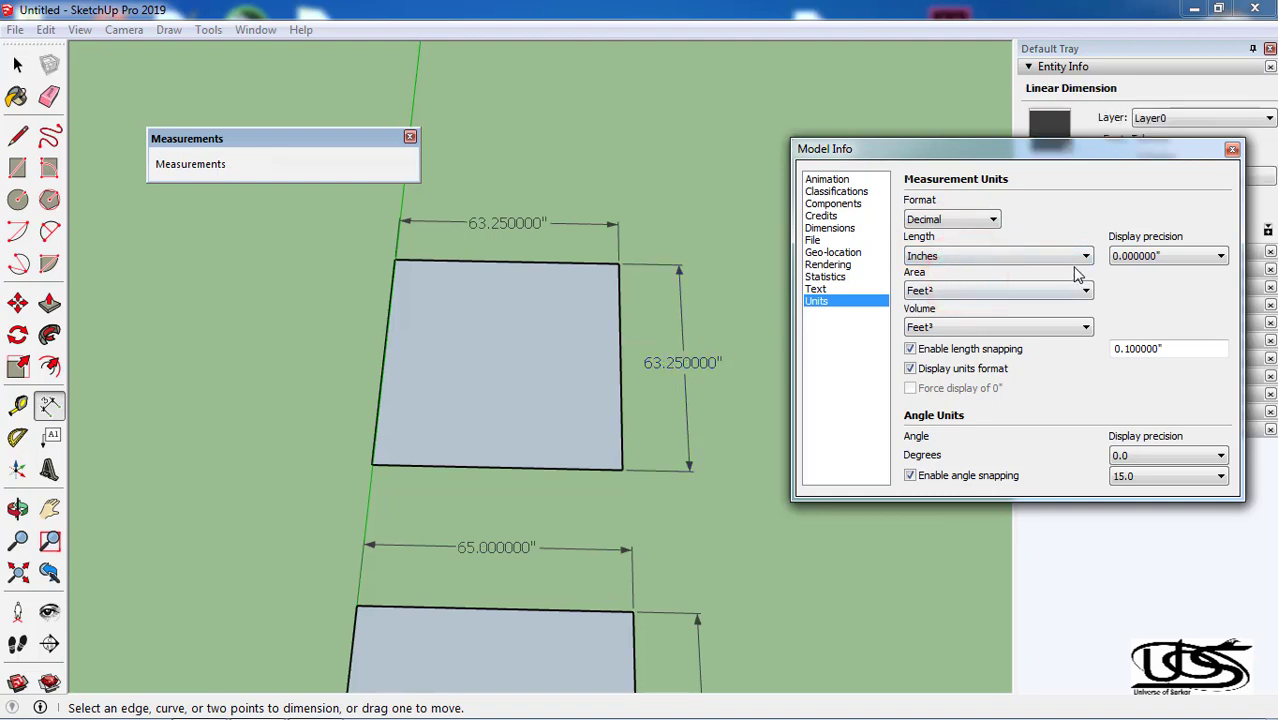
{"action": "left_click", "coordinate": [1064, 258]}
{"action": "left_click", "coordinate": [956, 276]}
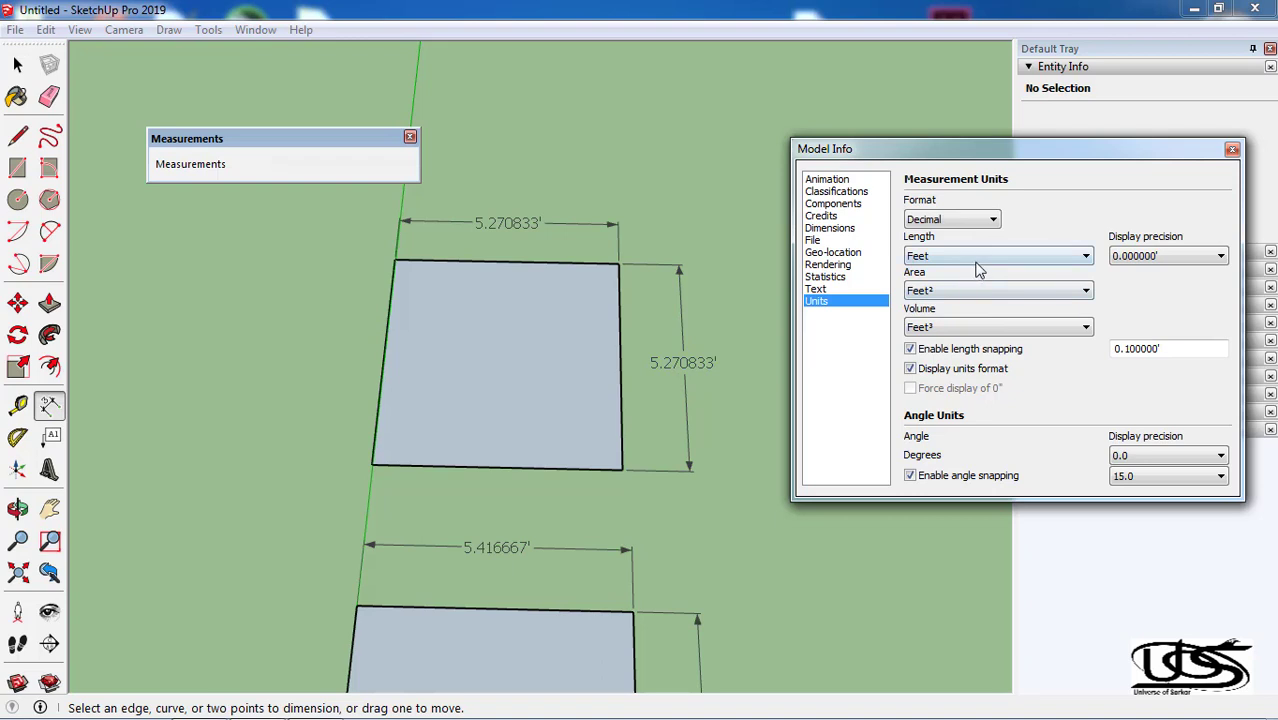
{"action": "left_click", "coordinate": [978, 258]}
{"action": "left_click", "coordinate": [955, 269]}
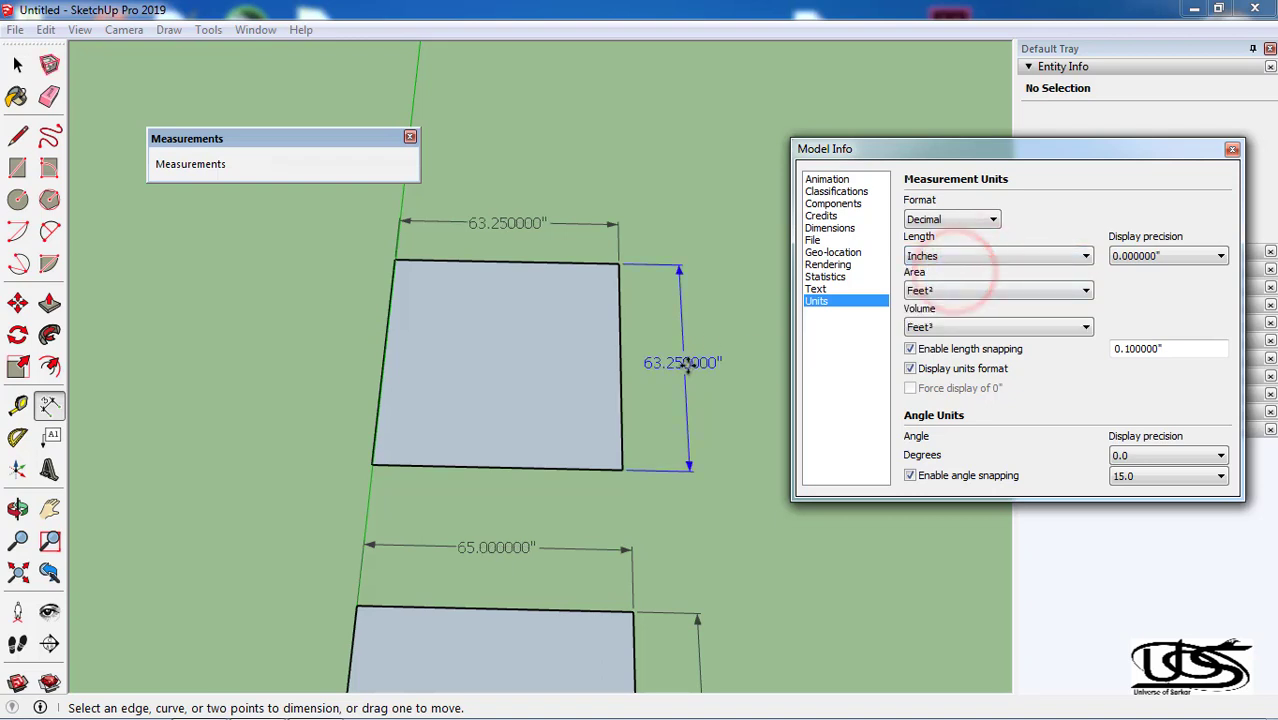
{"action": "left_click", "coordinate": [686, 366]}
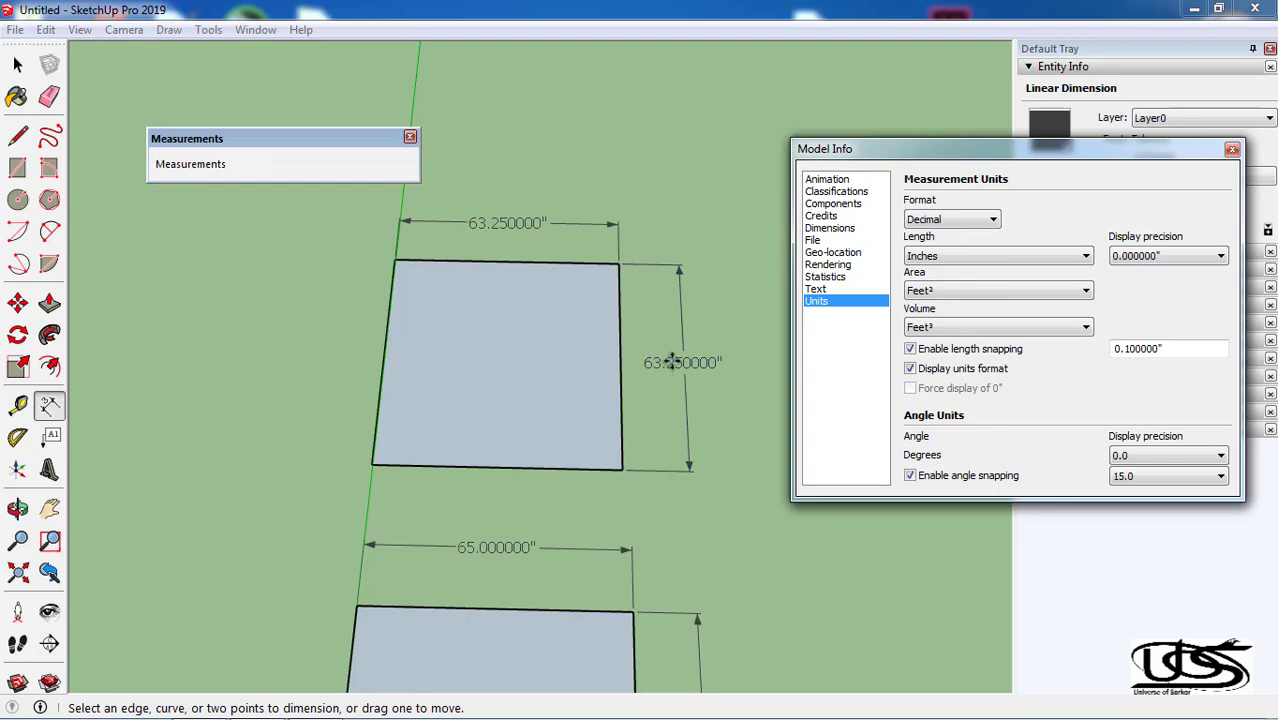
{"action": "left_click", "coordinate": [20, 702]}
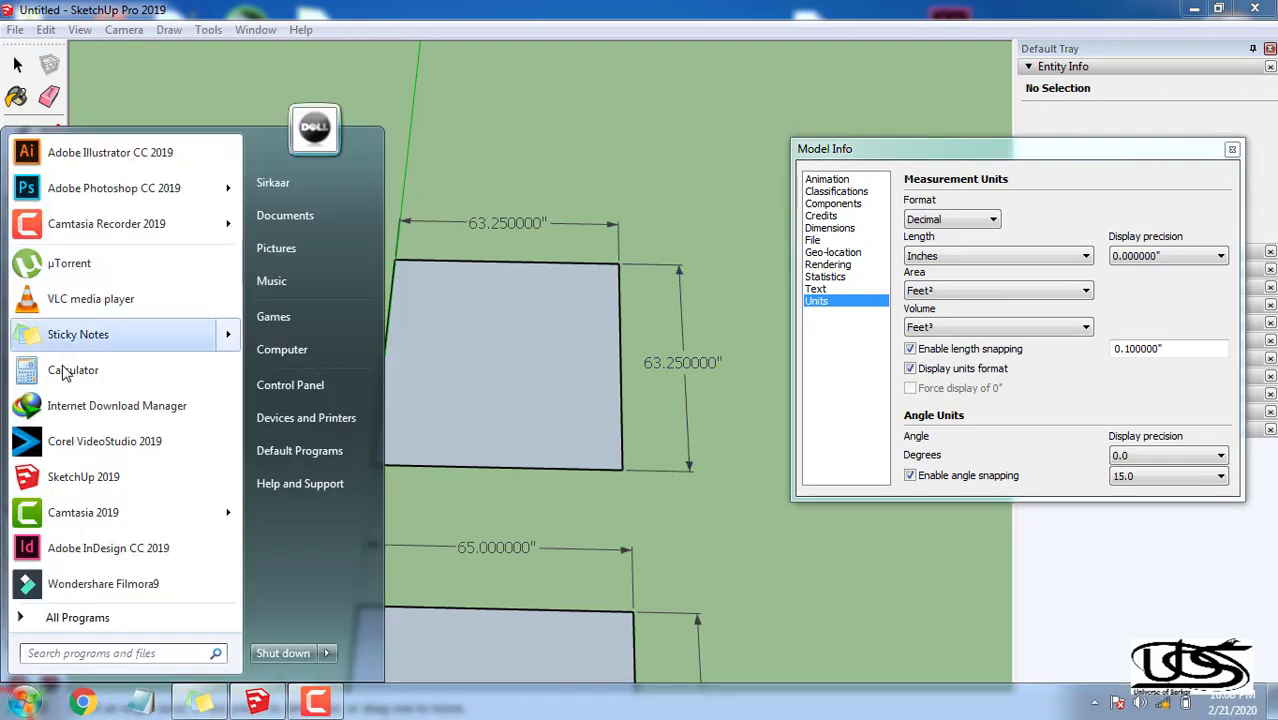
Compute 1 ÷ 4 = 0.25 in Windows Calculator
{"action": "left_click", "coordinate": [62, 370]}
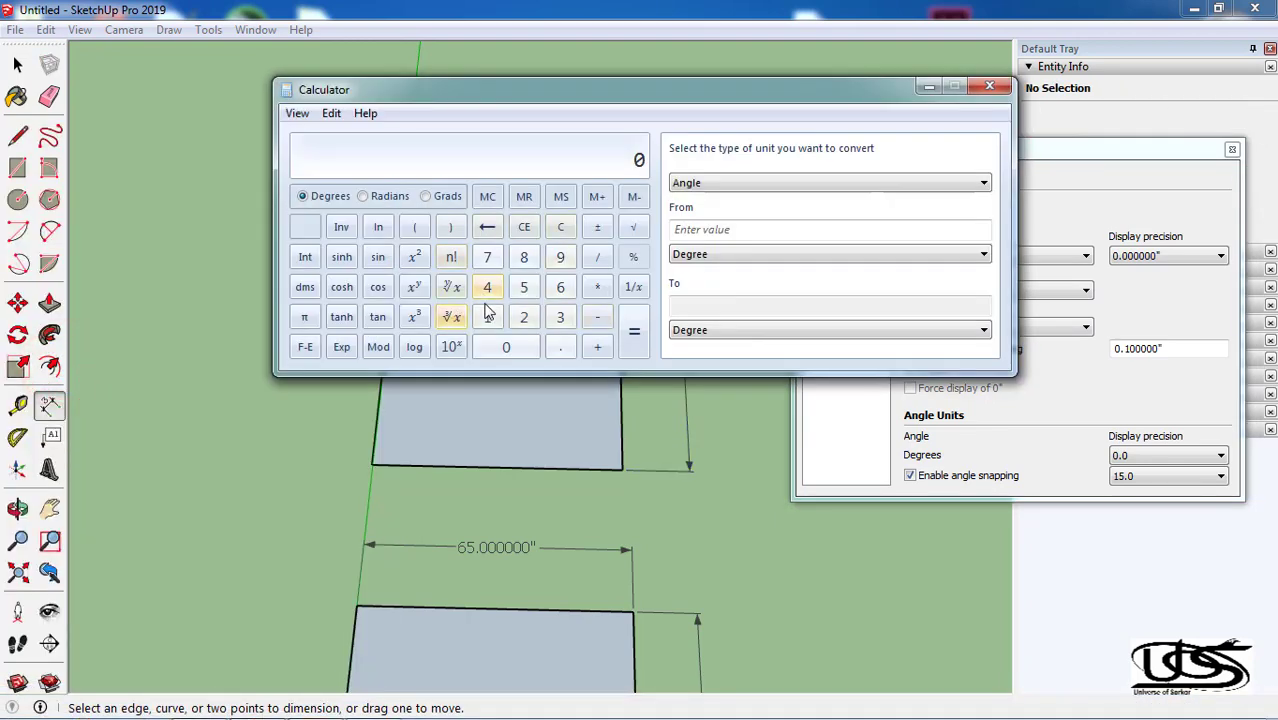
{"action": "left_click", "coordinate": [487, 318]}
{"action": "left_click", "coordinate": [597, 258]}
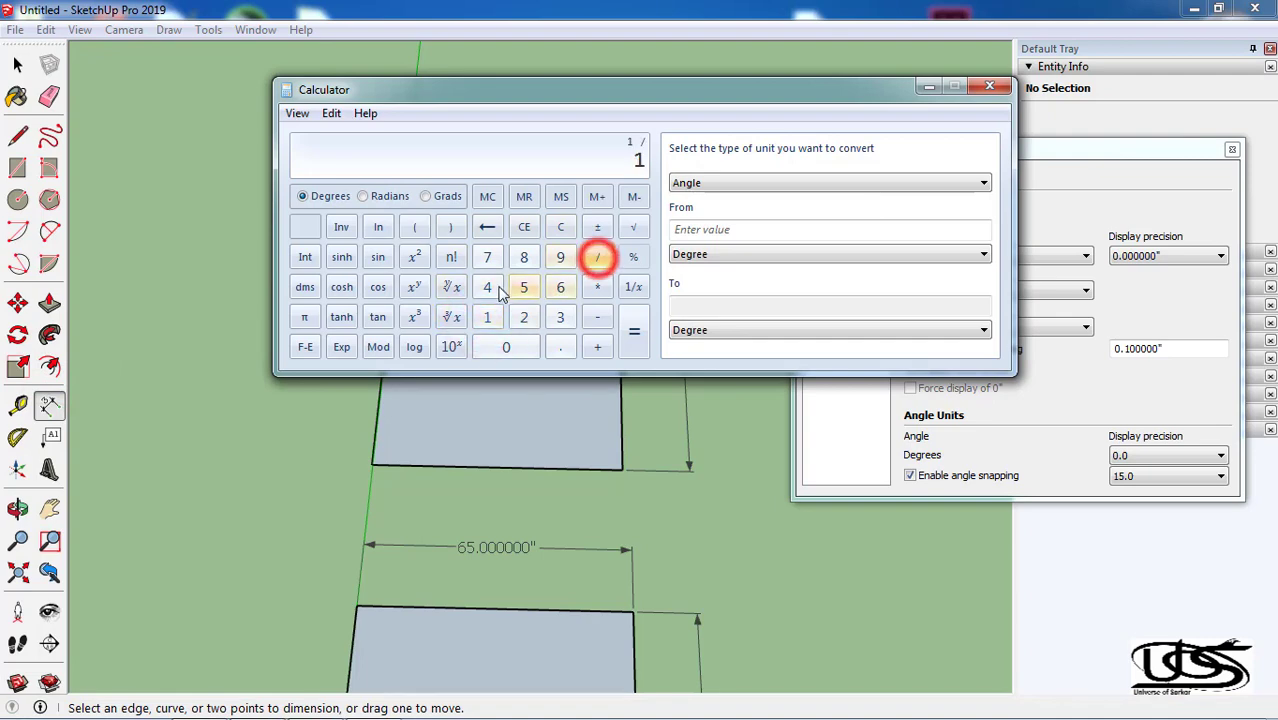
{"action": "left_click", "coordinate": [488, 287]}
{"action": "left_click", "coordinate": [634, 332]}
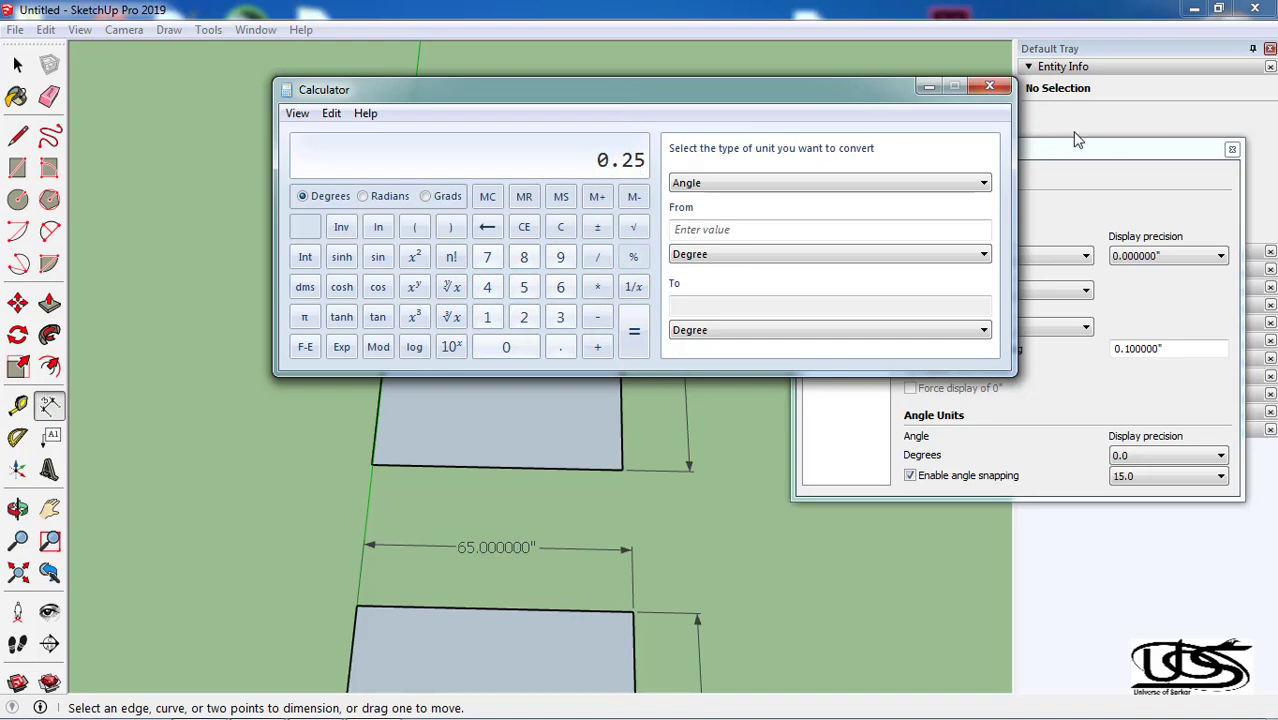
{"action": "mouse_move", "coordinate": [876, 87]}
{"action": "left_mouse_down"}
{"action": "mouse_move", "coordinate": [847, 382]}
{"action": "mouse_move", "coordinate": [902, 411]}
{"action": "left_mouse_up"}
Switch the length format to Architectural and compare the 5' 3 1/4" vertical dimension
{"action": "left_click", "coordinate": [680, 366]}
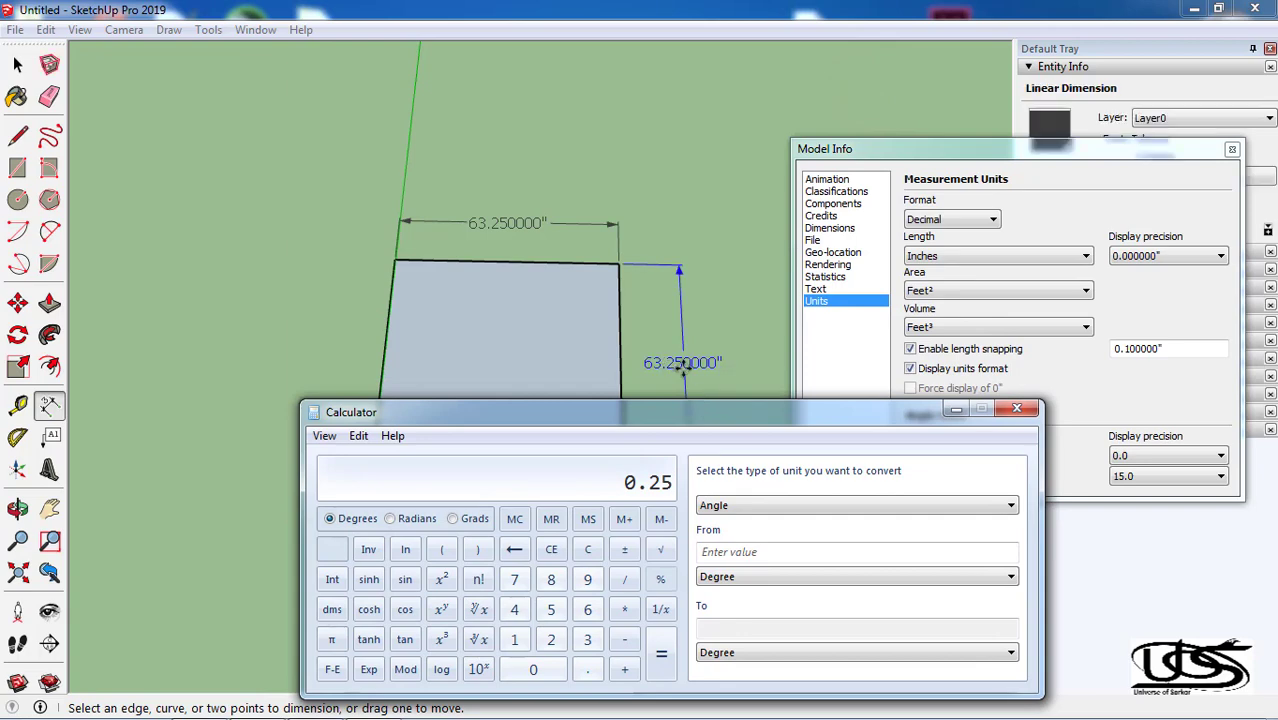
{"action": "left_click", "coordinate": [680, 366]}
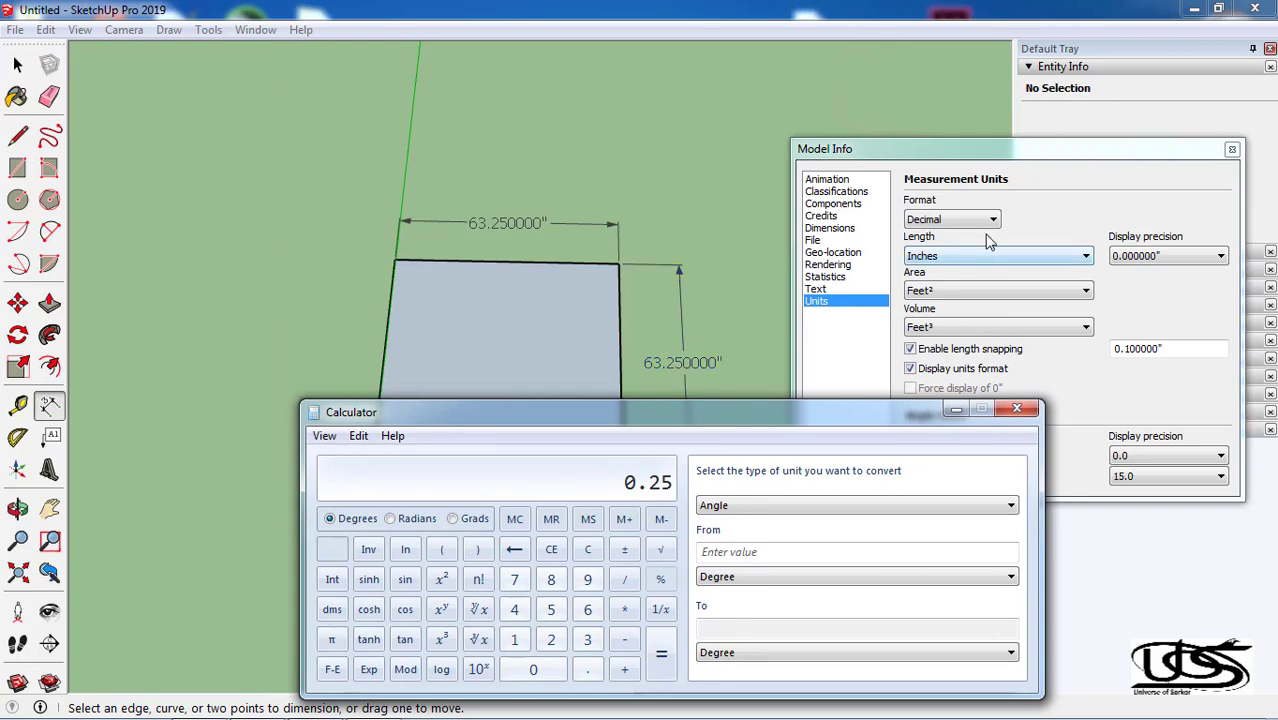
{"action": "left_click", "coordinate": [992, 219]}
{"action": "left_click", "coordinate": [963, 238]}
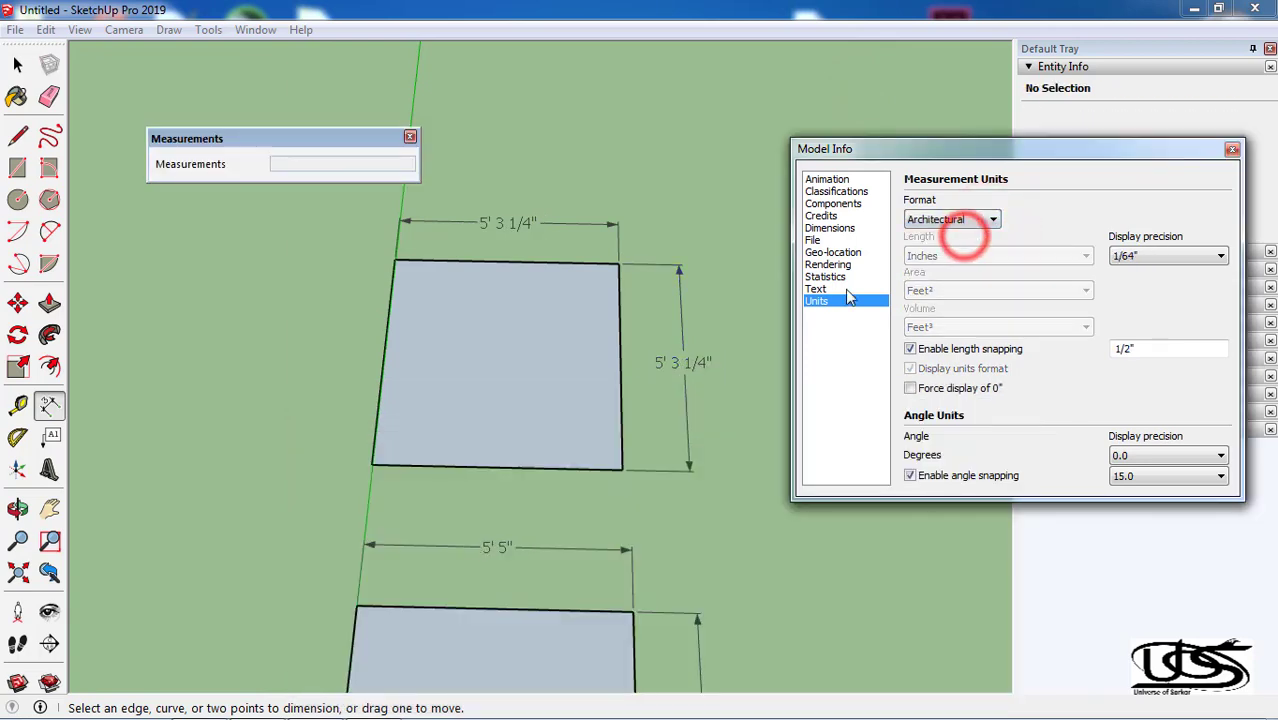
{"action": "left_click", "coordinate": [658, 358]}
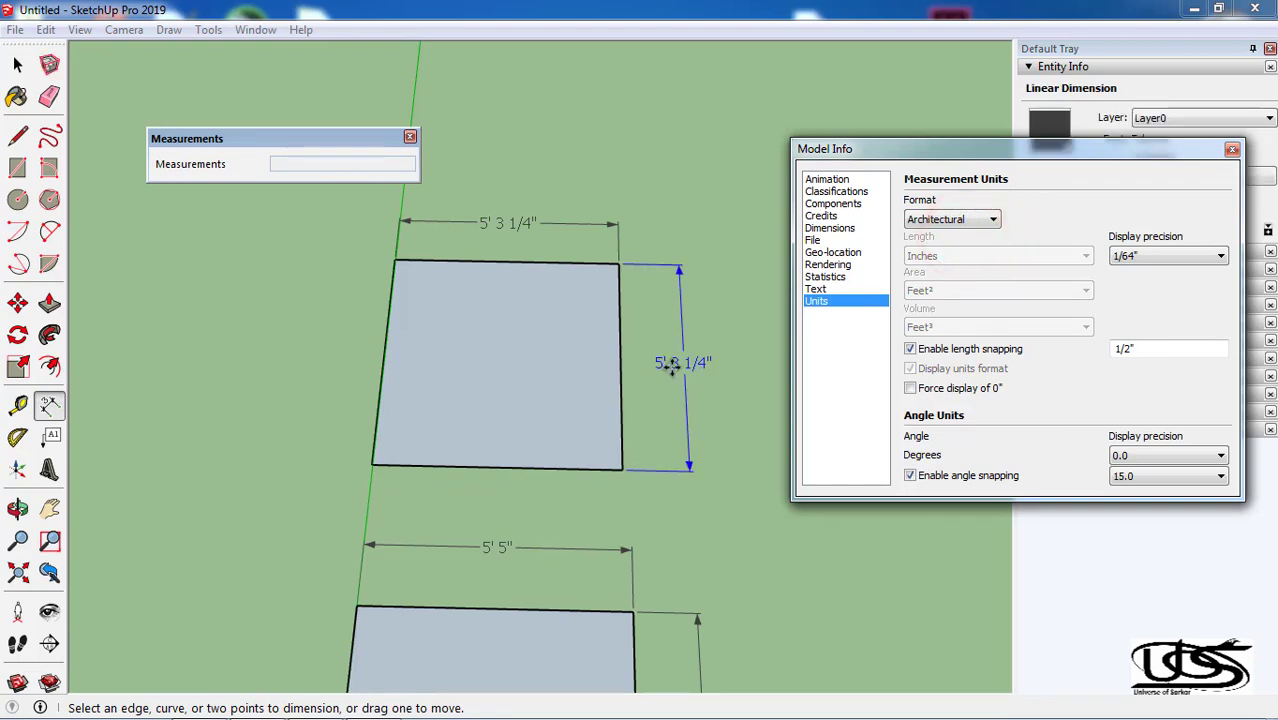
{"action": "left_click", "coordinate": [476, 488]}
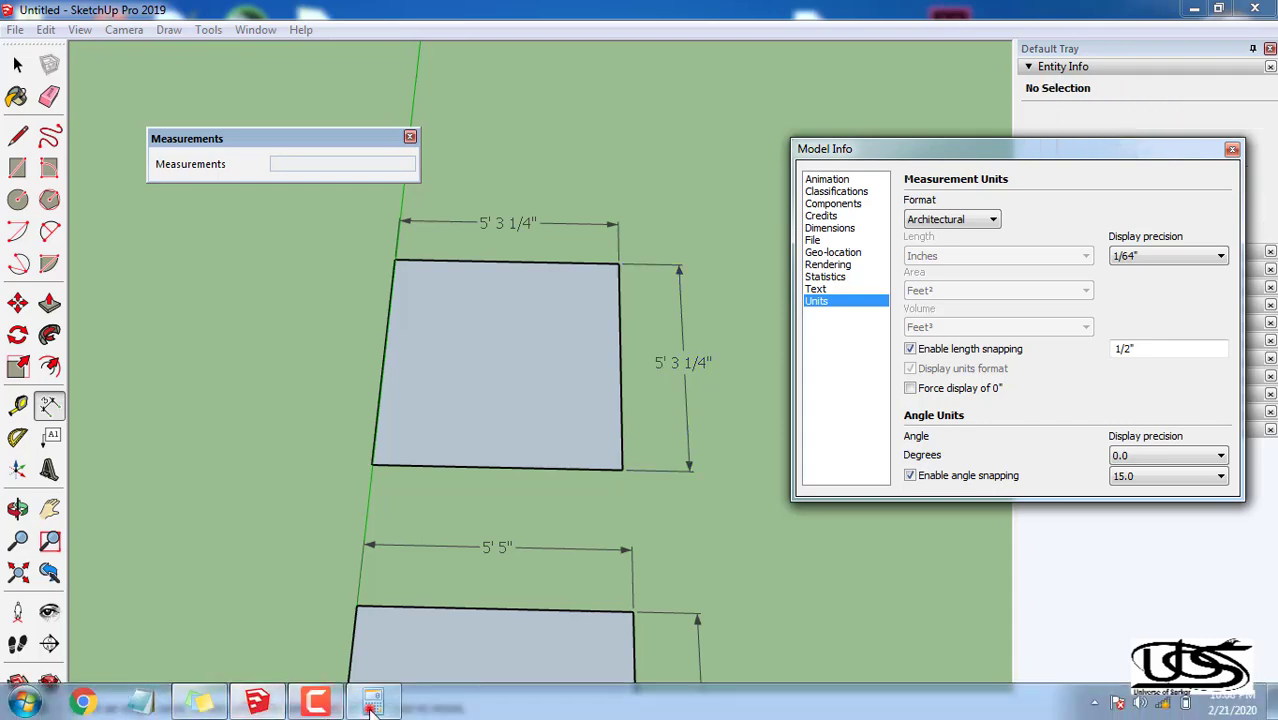
Calculate 5 × 12 + 3 = 63 inches in Calculator
{"action": "left_click", "coordinate": [372, 703]}
{"action": "left_click_drag", "start_coordinate": [645, 407], "coordinate": [586, 387]}
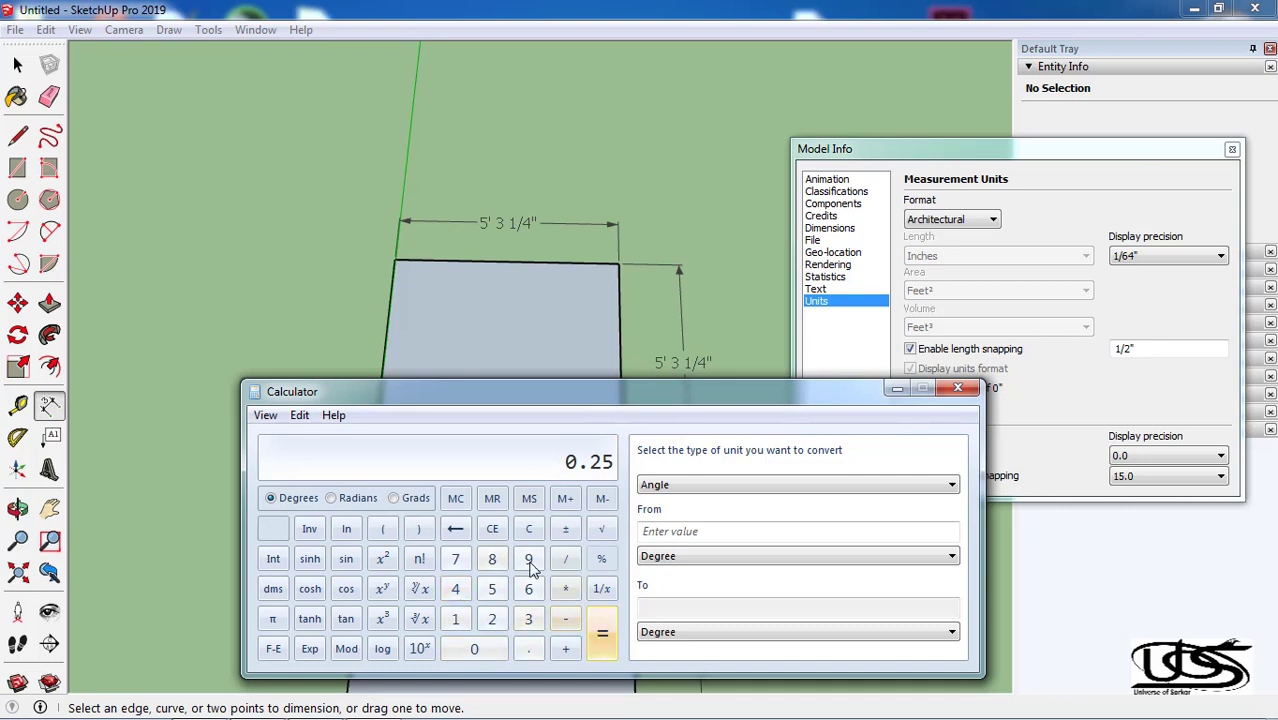
{"action": "left_click", "coordinate": [492, 528]}
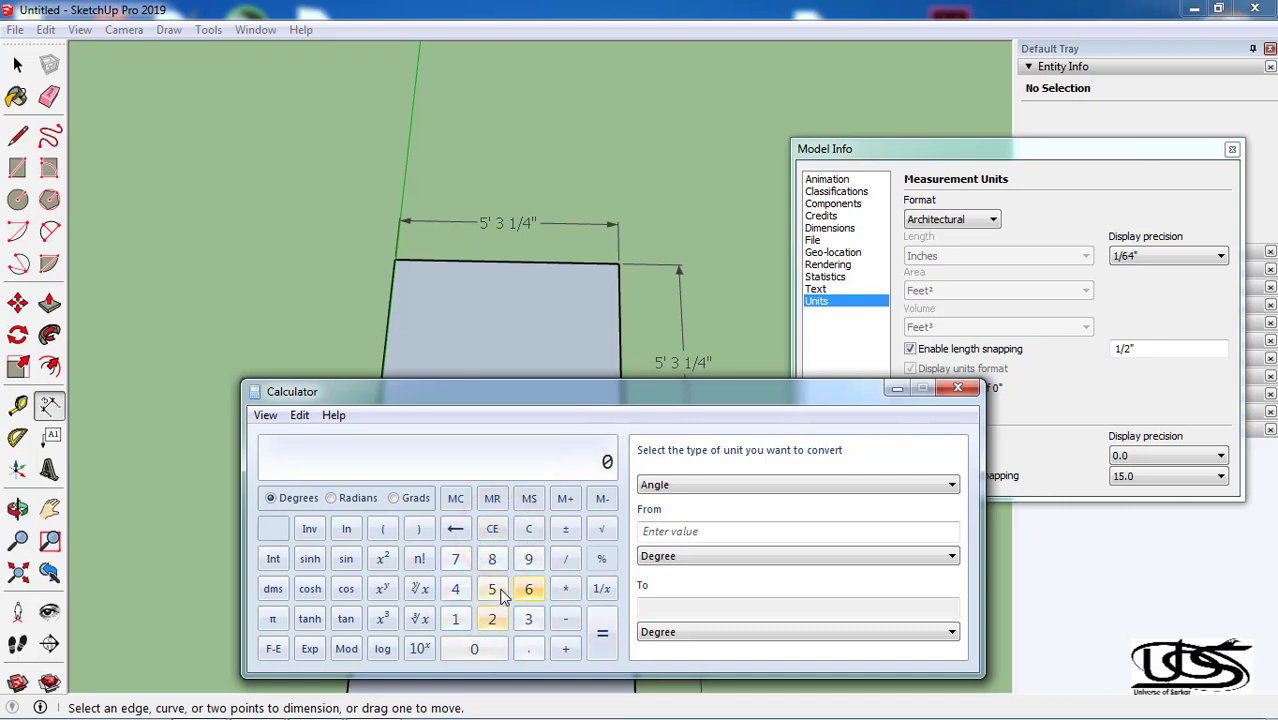
{"action": "left_click", "coordinate": [492, 589]}
{"action": "left_click", "coordinate": [566, 589]}
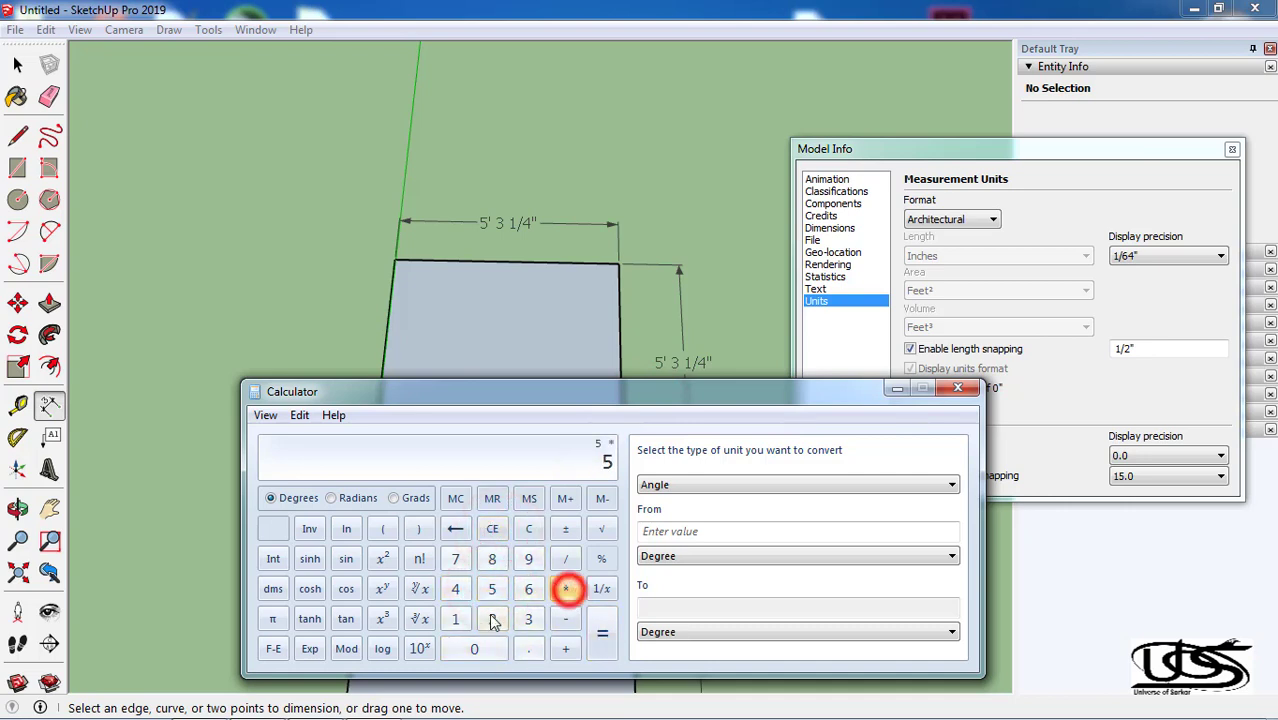
{"action": "left_click", "coordinate": [455, 619]}
{"action": "left_click", "coordinate": [492, 619]}
{"action": "left_click", "coordinate": [600, 637]}
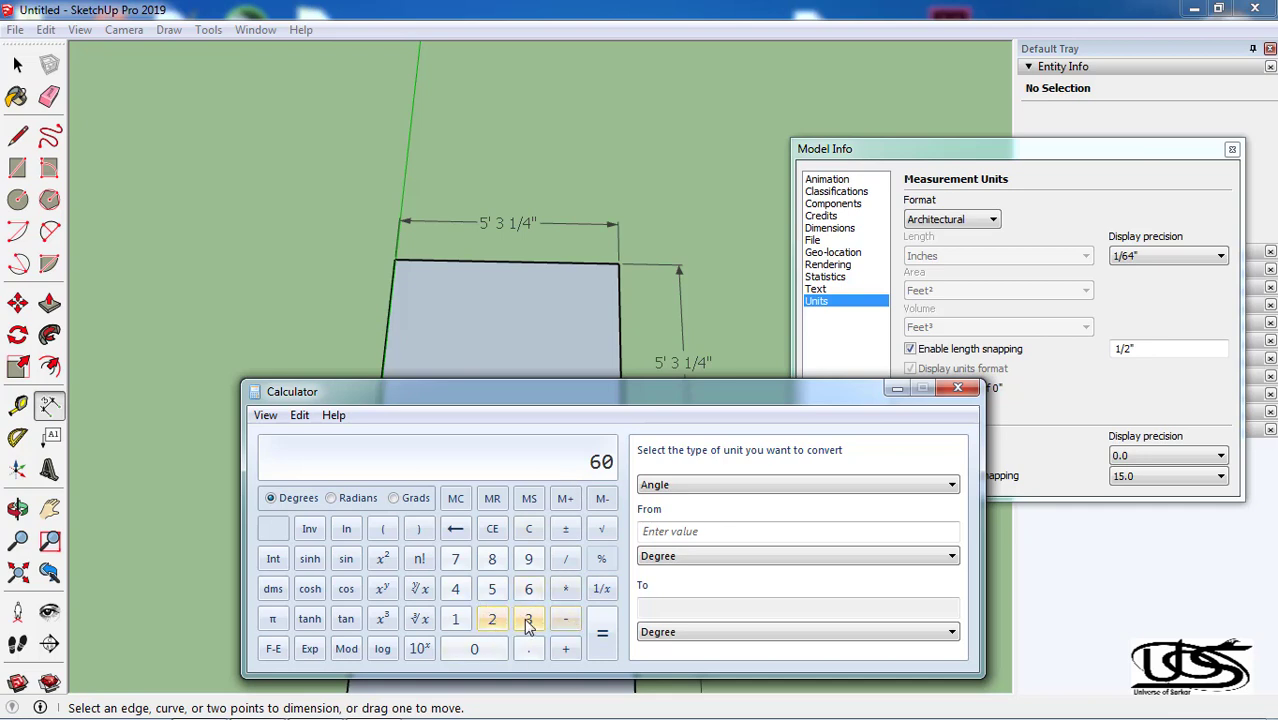
{"action": "left_click", "coordinate": [565, 648]}
{"action": "left_click", "coordinate": [528, 618]}
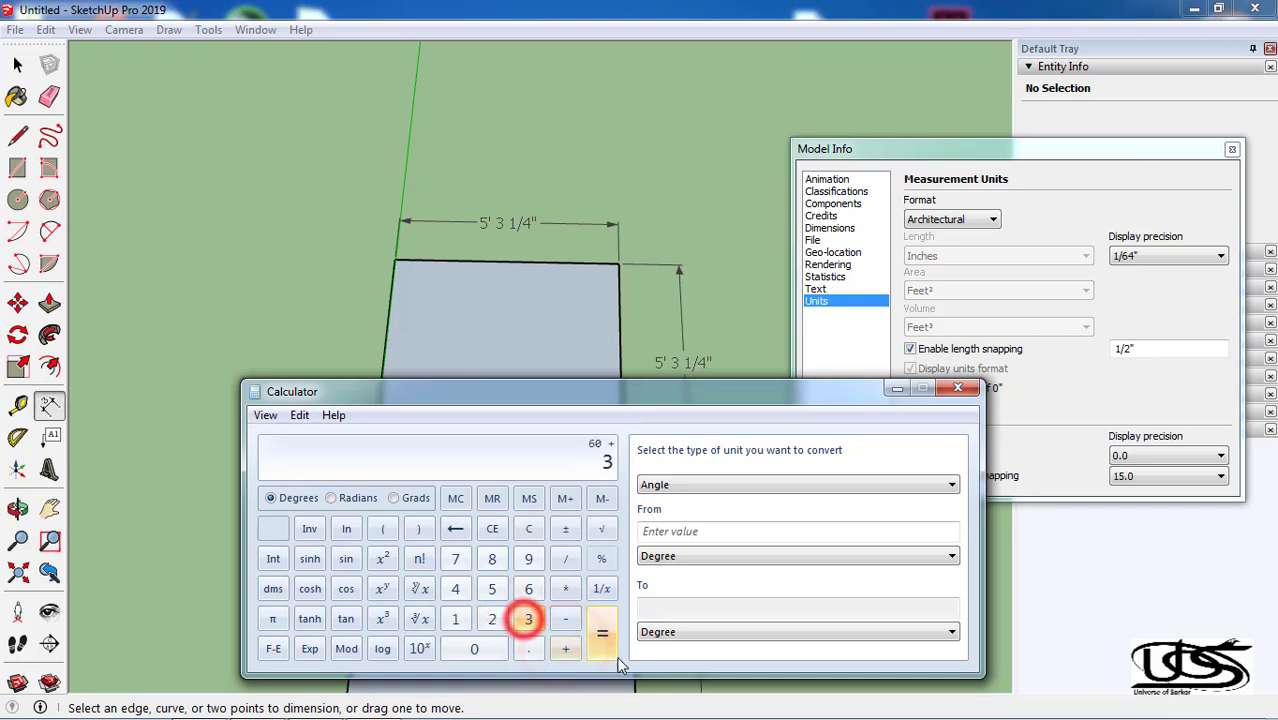
{"action": "left_click", "coordinate": [600, 645]}
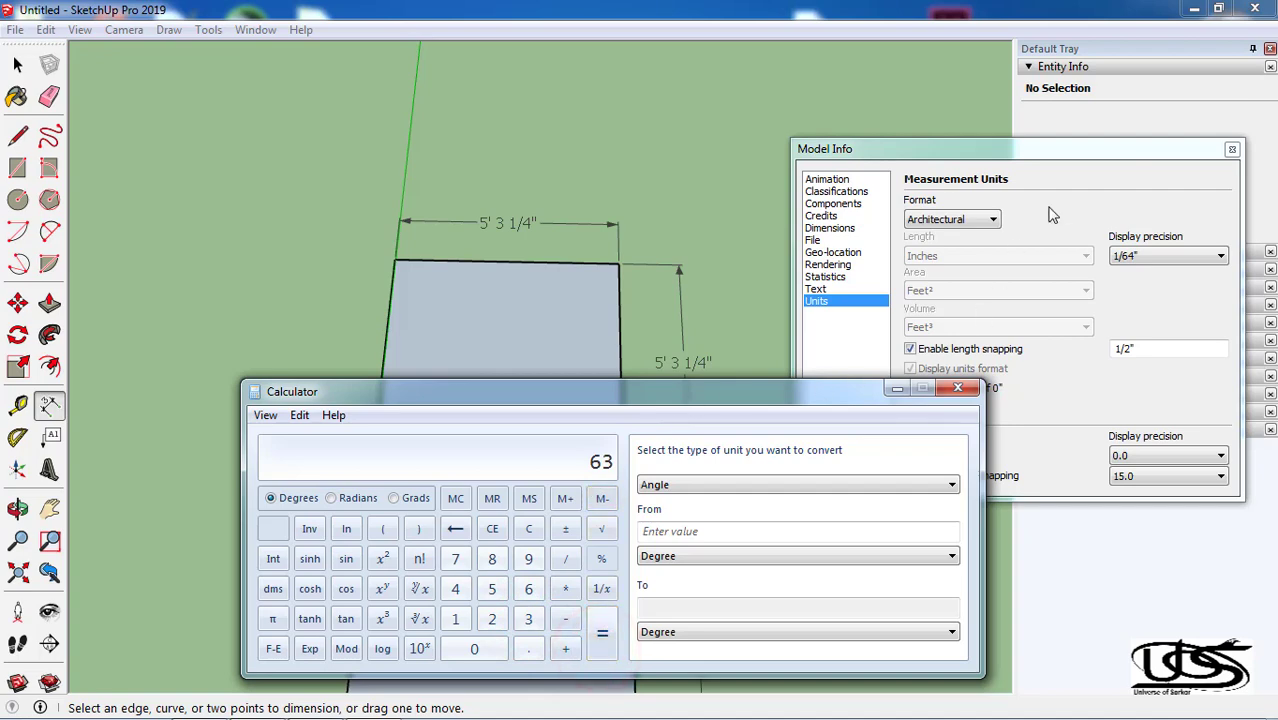
{"action": "left_click", "coordinate": [993, 220]}
Set the length format to Decimal with 0.00" display precision
{"action": "left_click", "coordinate": [968, 247]}
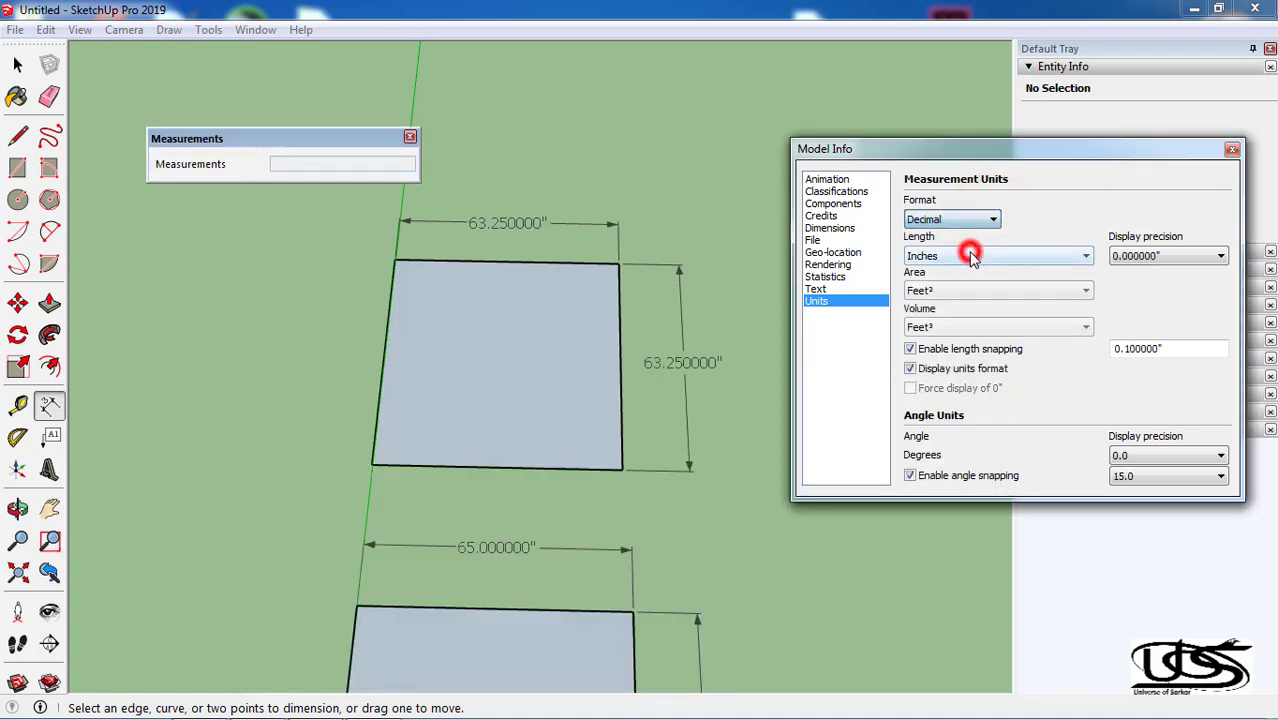
{"action": "left_click", "coordinate": [679, 370]}
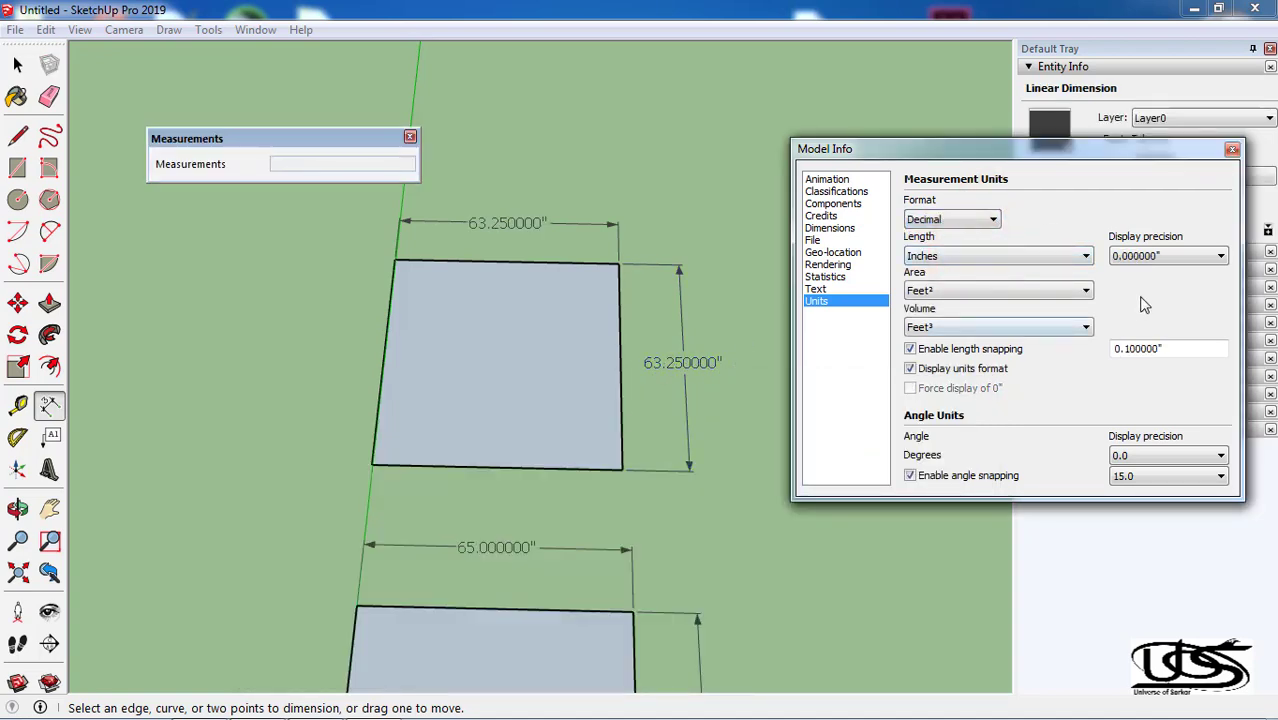
{"action": "left_click", "coordinate": [1166, 257]}
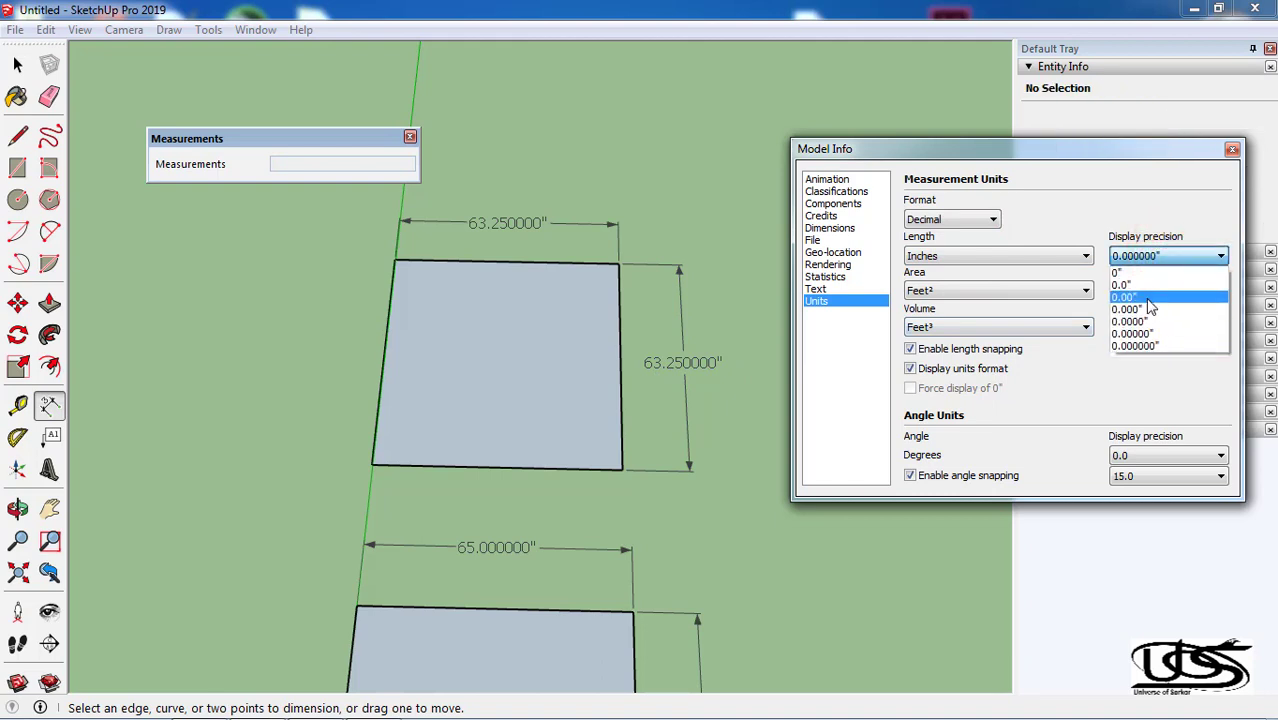
{"action": "left_click", "coordinate": [1147, 298]}
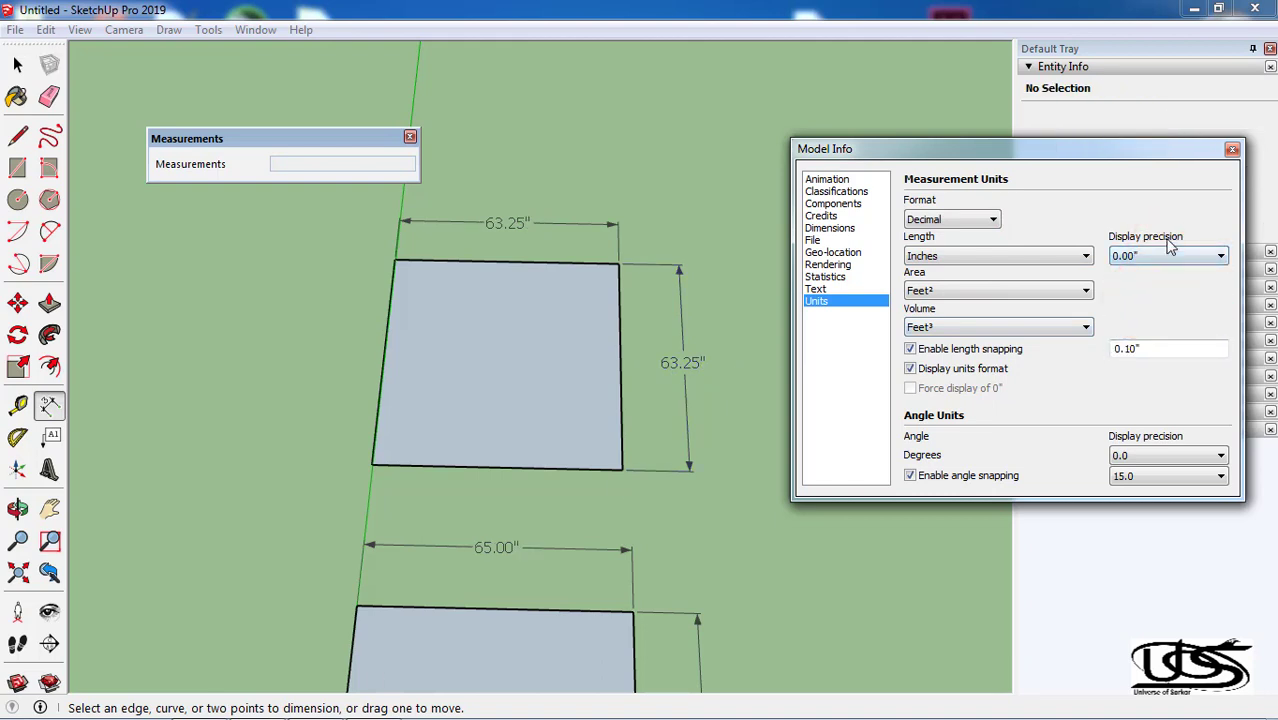
Add 0.25 to 63 in Calculator to get 63.25
{"action": "left_click", "coordinate": [381, 710]}
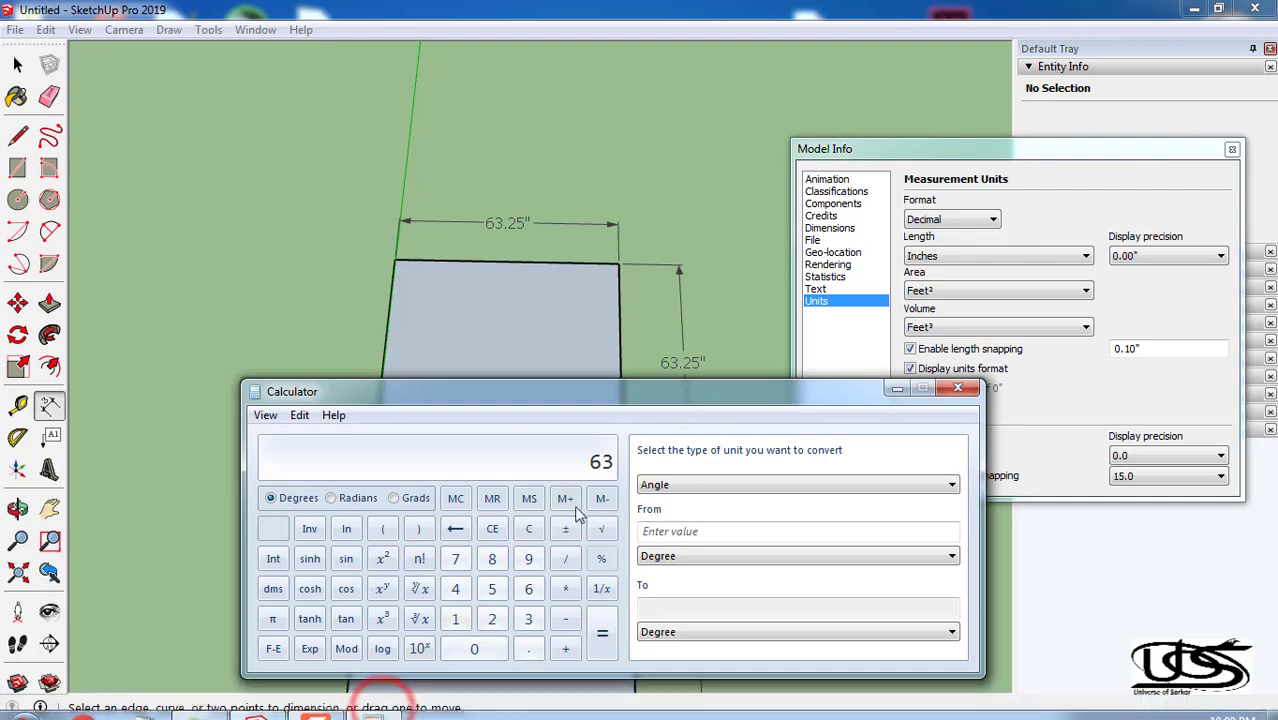
{"action": "left_click_drag", "start_coordinate": [716, 374], "coordinate": [737, 368]}
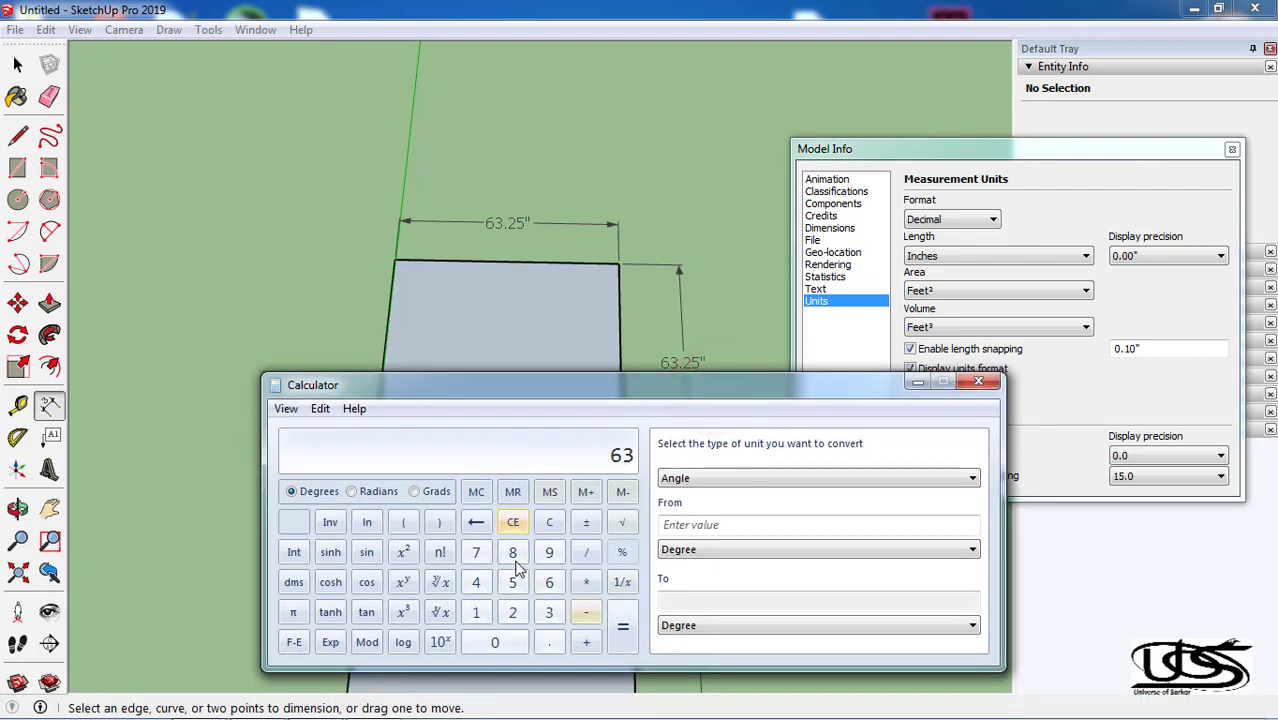
{"action": "left_click", "coordinate": [586, 642]}
{"action": "left_click", "coordinate": [498, 642]}
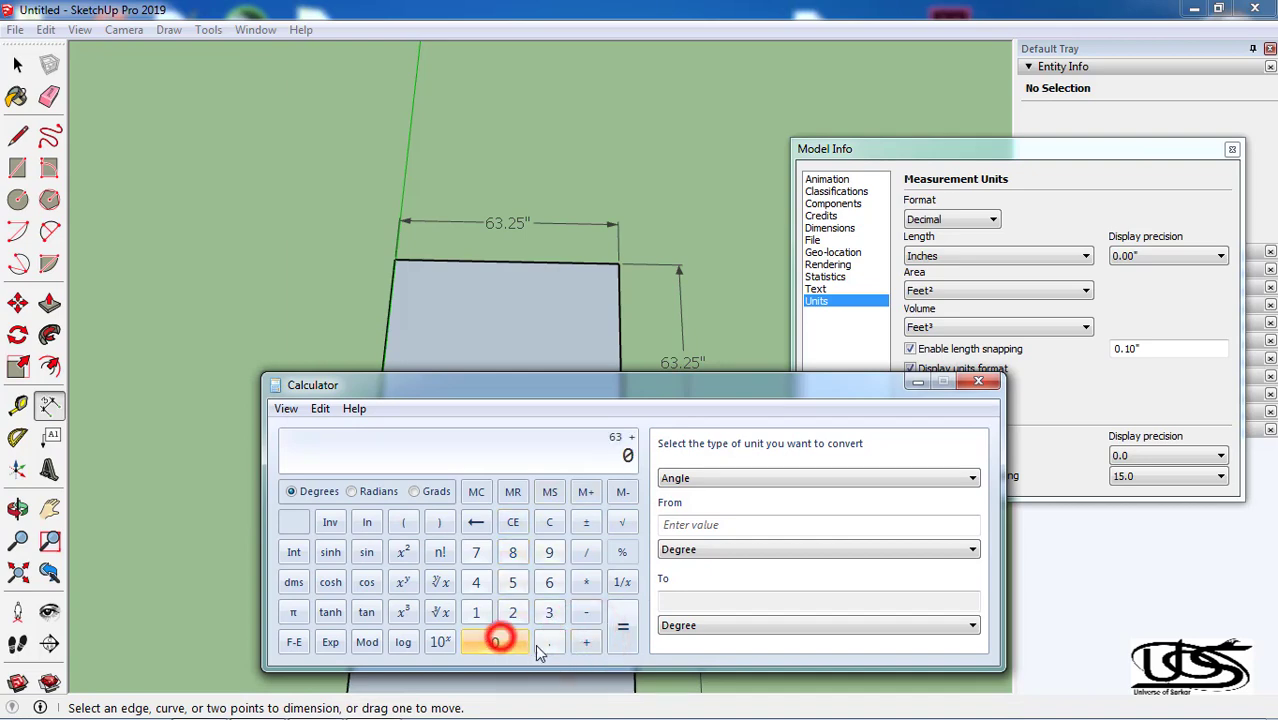
{"action": "left_click", "coordinate": [548, 642]}
{"action": "left_click", "coordinate": [512, 612]}
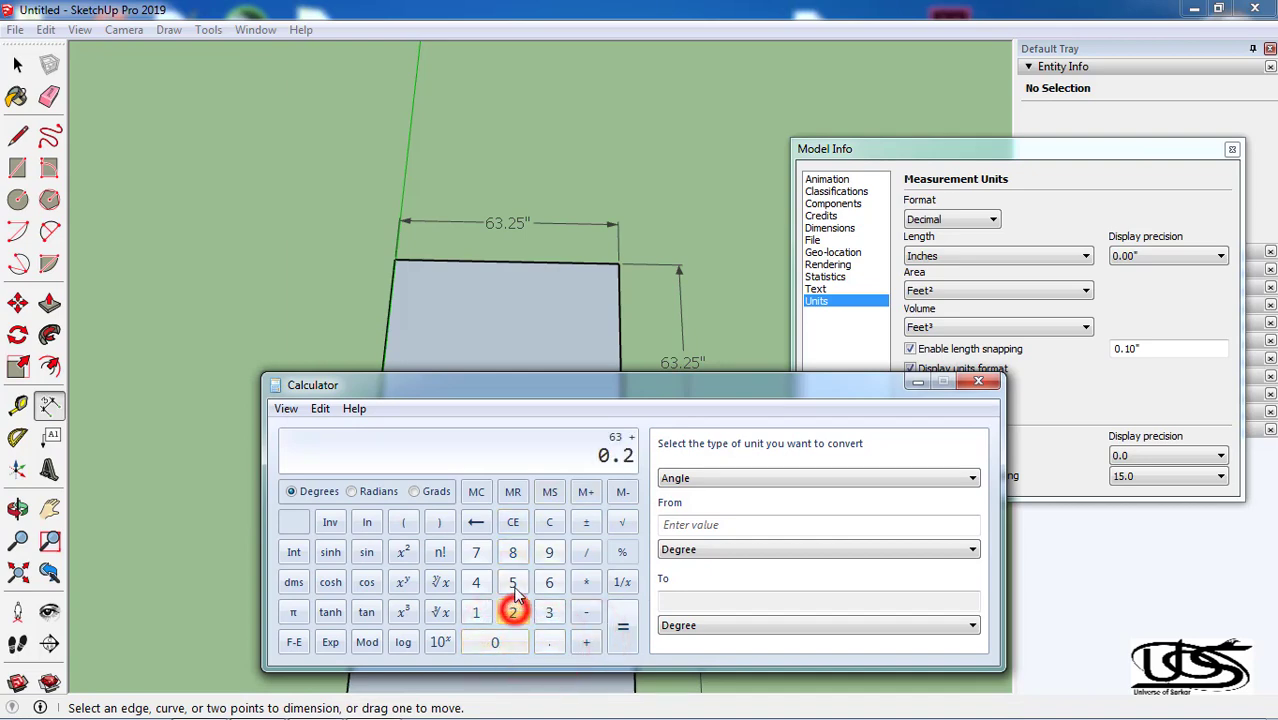
{"action": "left_click", "coordinate": [512, 582]}
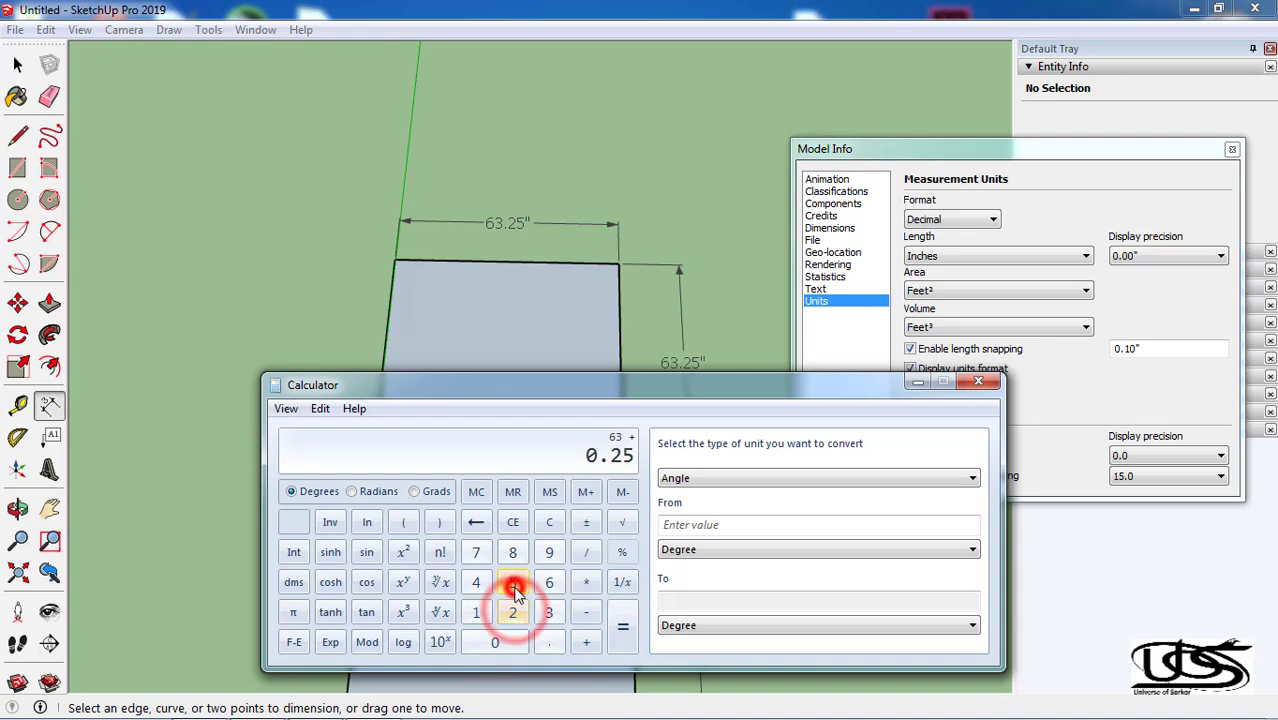
{"action": "left_click", "coordinate": [624, 620]}
Compare the square's 63.25" vertical dimension and right edge, then close Calculator
{"action": "left_click_drag", "start_coordinate": [673, 390], "coordinate": [682, 435]}
{"action": "left_click", "coordinate": [684, 368]}
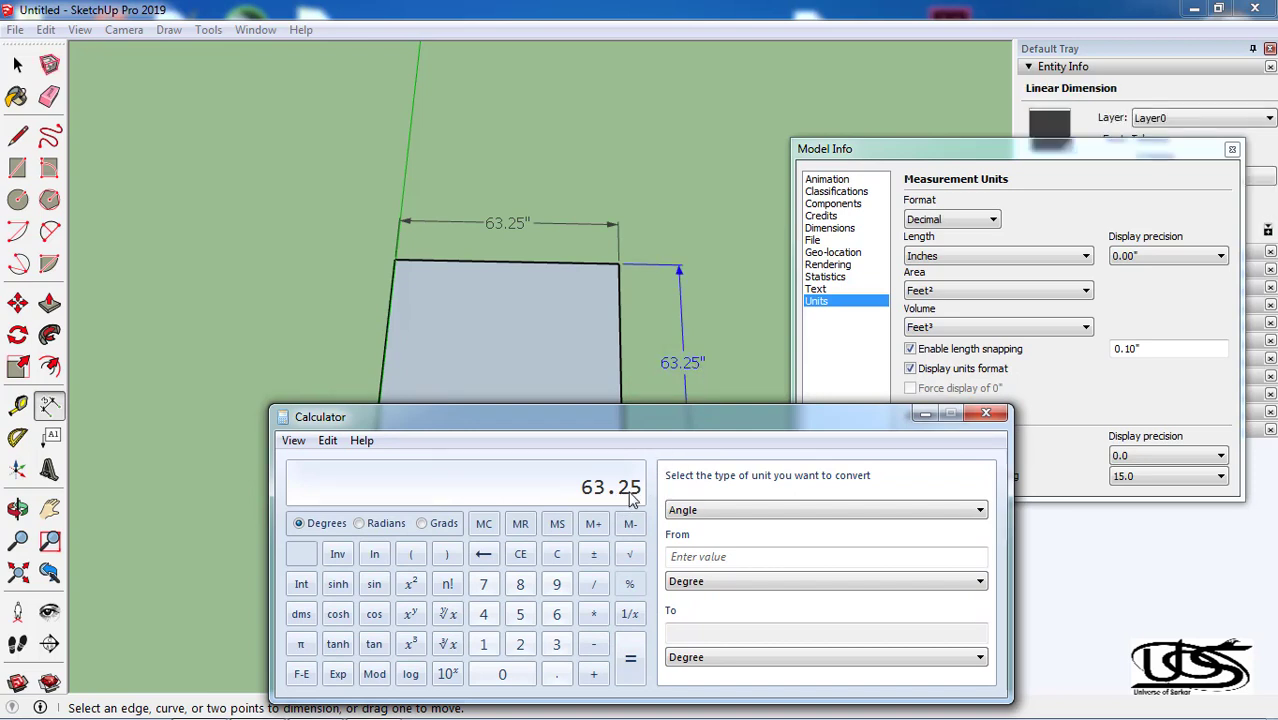
{"action": "left_click", "coordinate": [621, 390]}
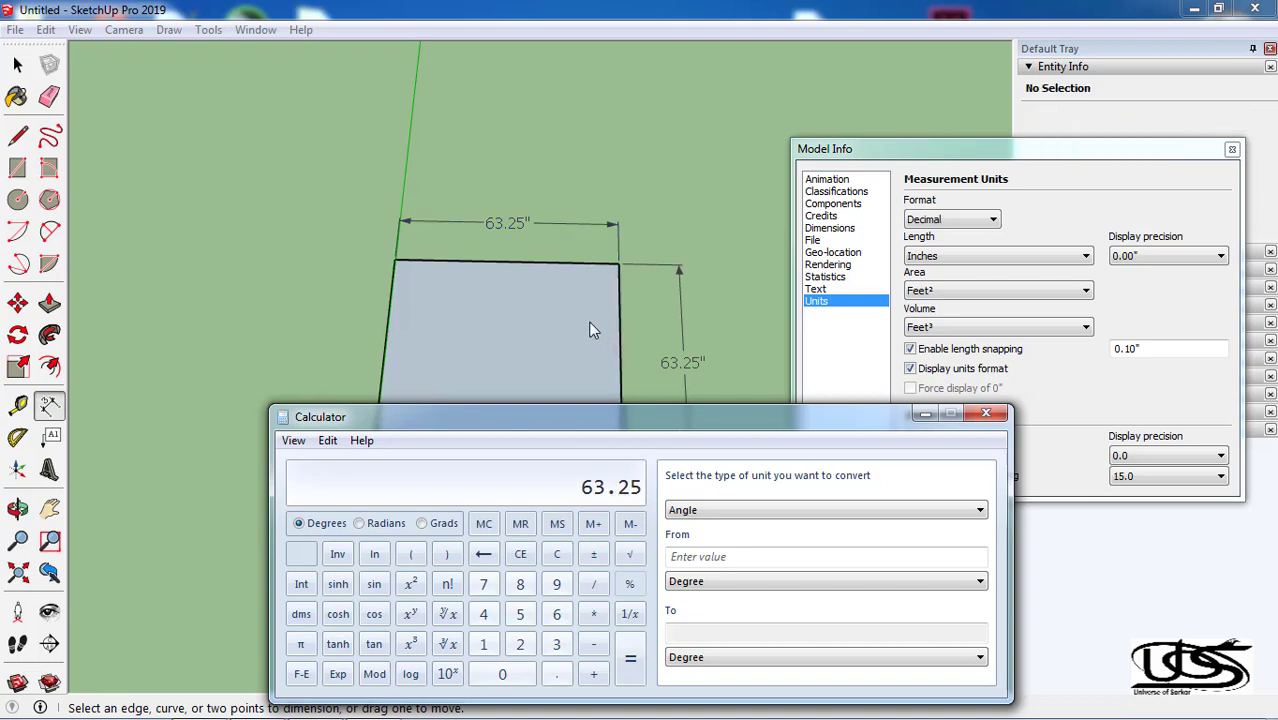
{"action": "left_click", "coordinate": [988, 416]}
Set the format to Architectural with 1/4" precision, so sides read 5' 3 1/4"
{"action": "left_click", "coordinate": [993, 222]}
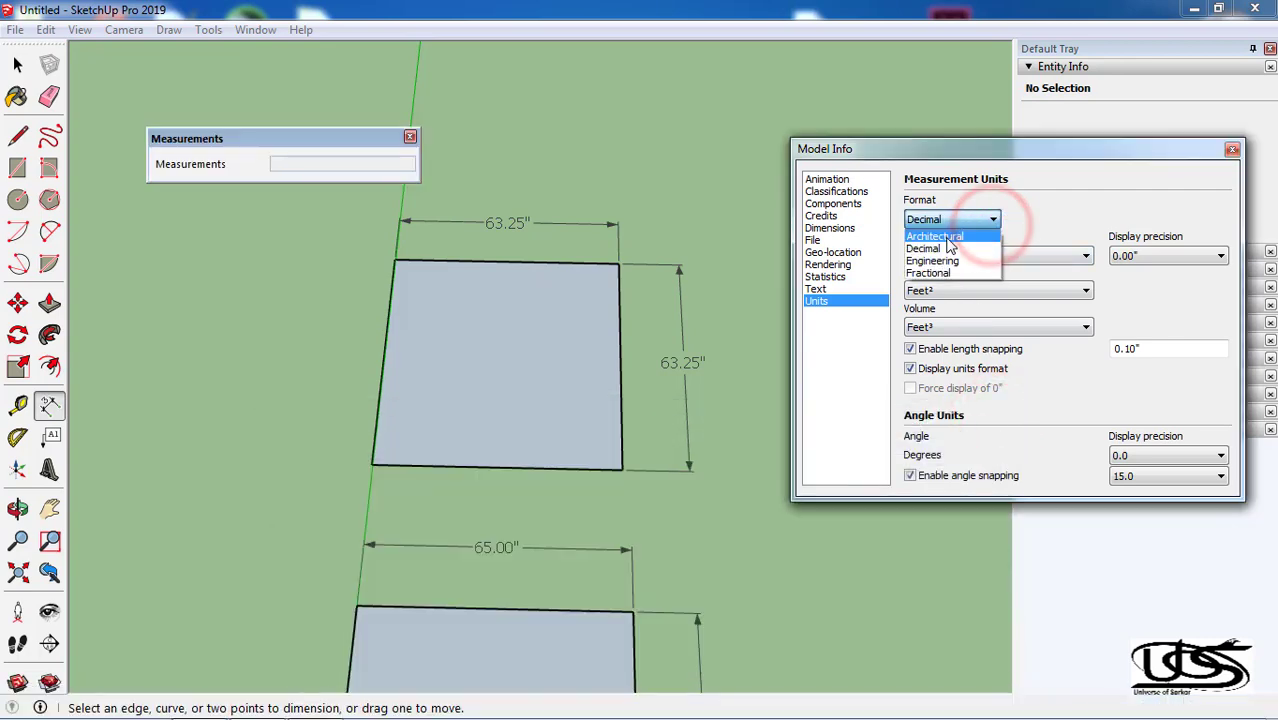
{"action": "left_click", "coordinate": [945, 237]}
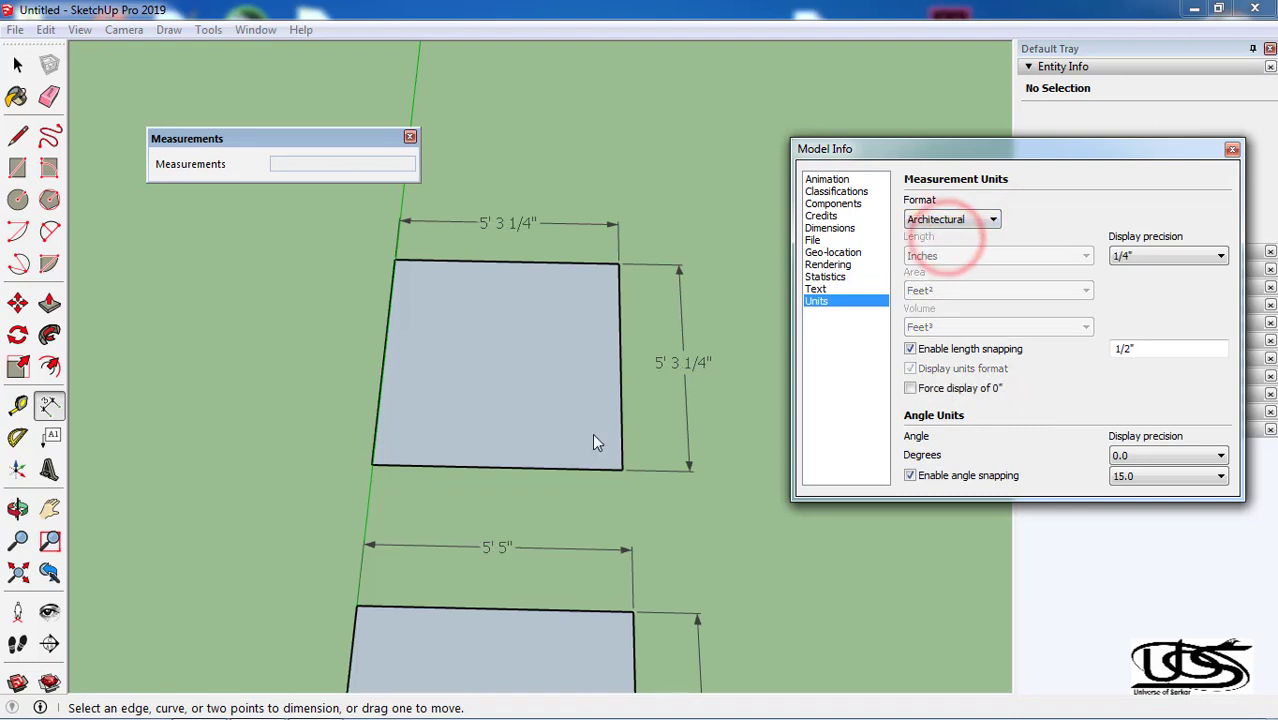
{"action": "left_click", "coordinate": [993, 221]}
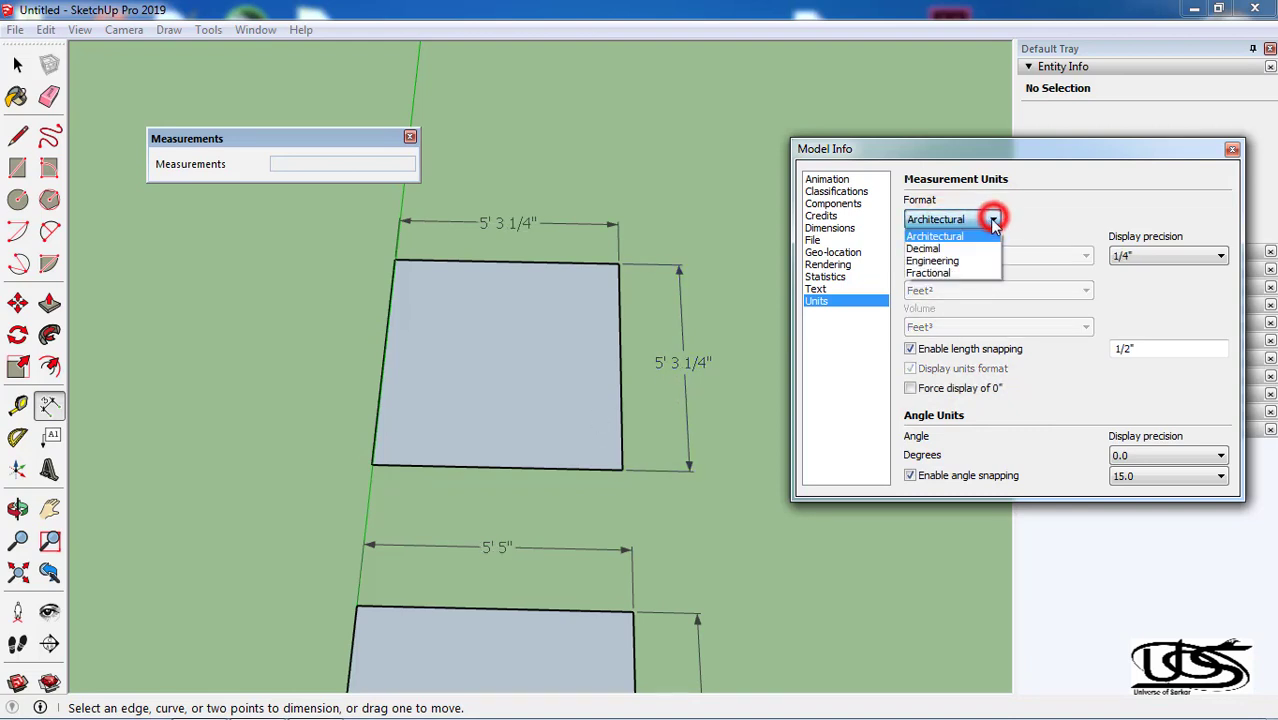
{"action": "left_click", "coordinate": [933, 249]}
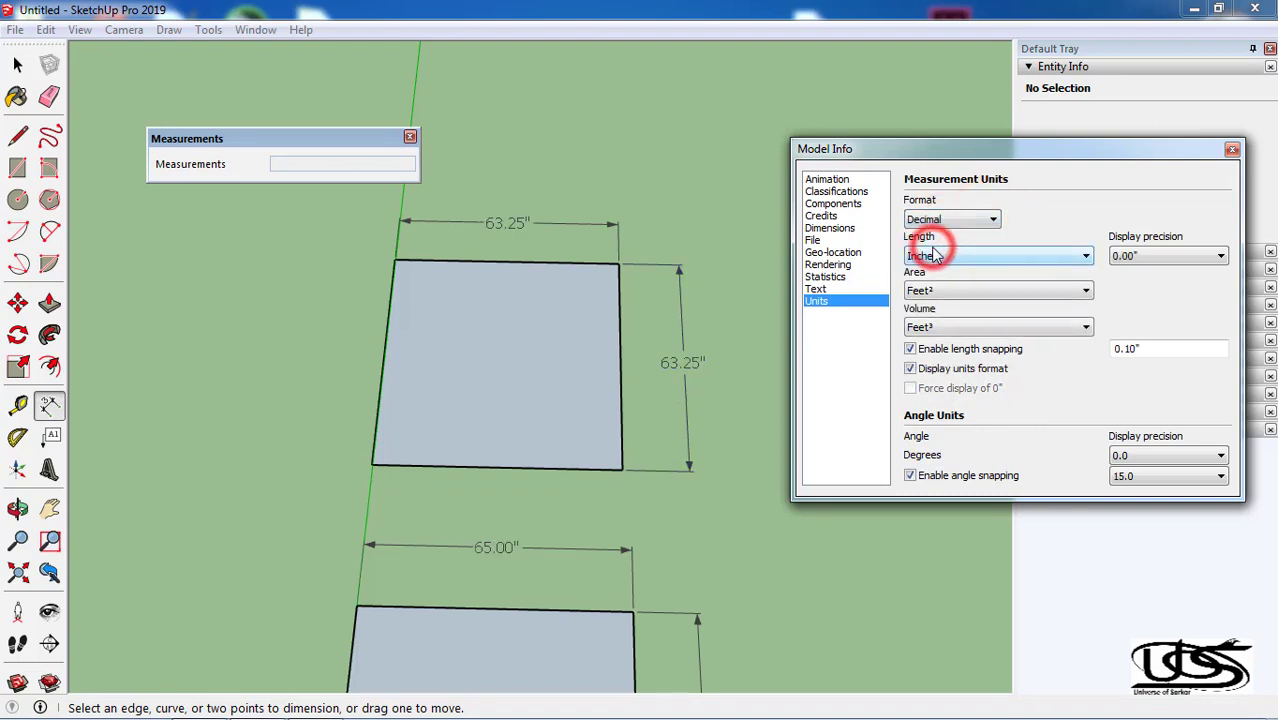
{"action": "left_click", "coordinate": [970, 220]}
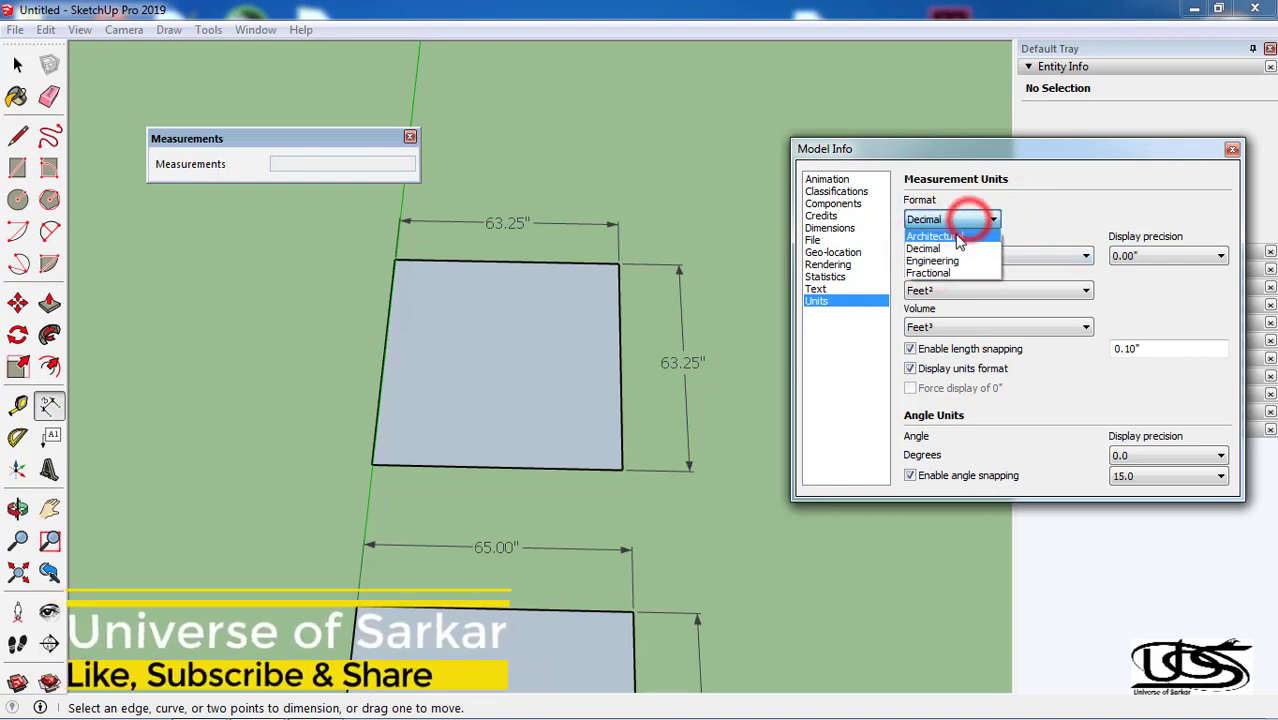
{"action": "left_click", "coordinate": [956, 233]}
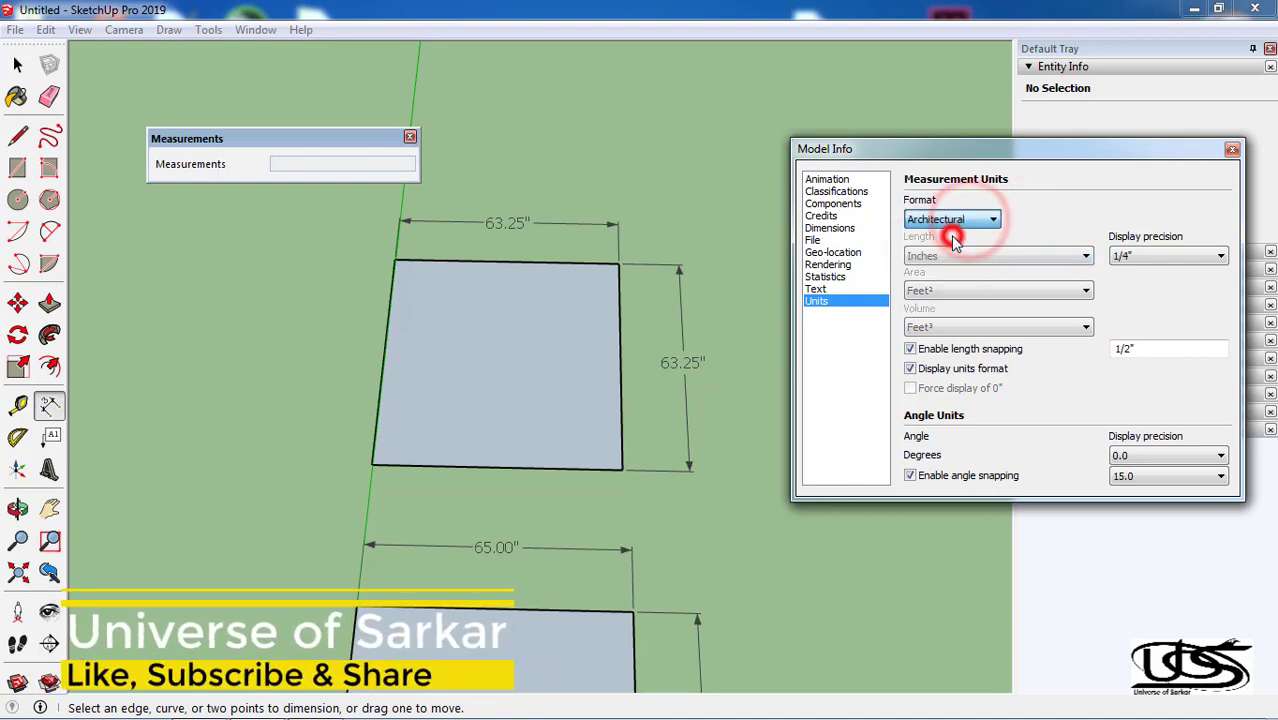
{"action": "left_click", "coordinate": [1162, 256]}
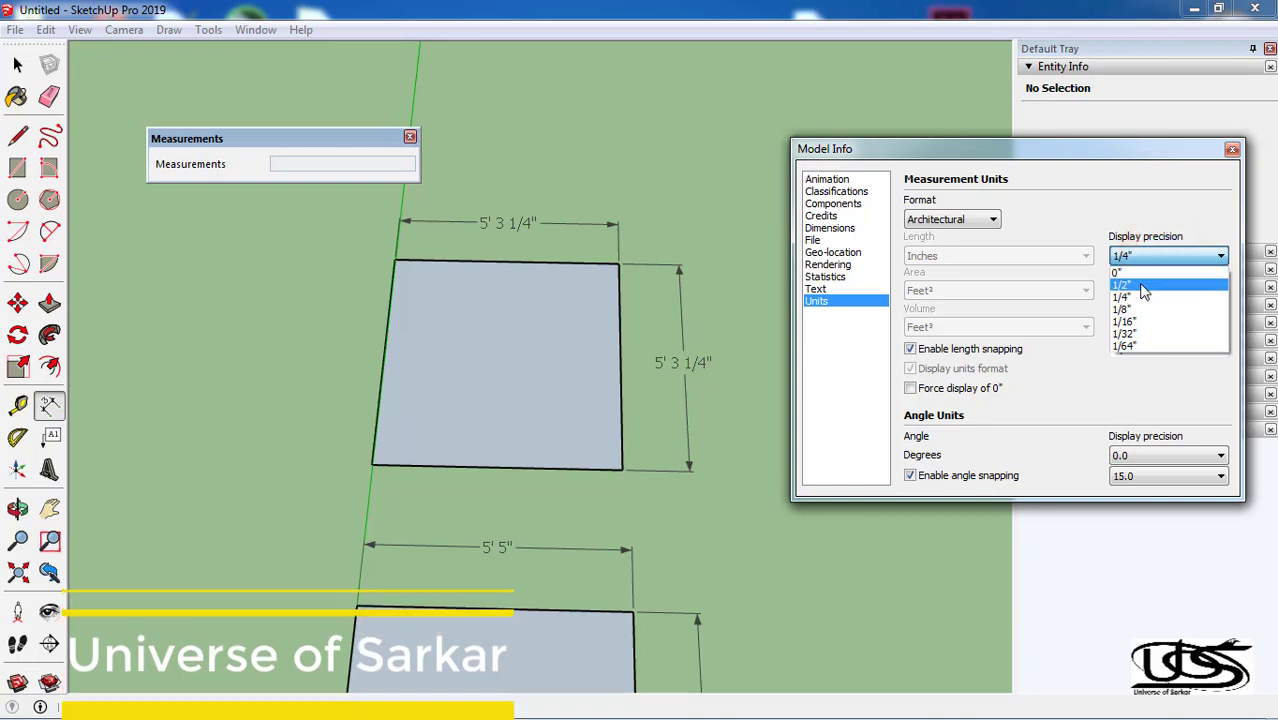
{"action": "left_click", "coordinate": [1150, 184]}
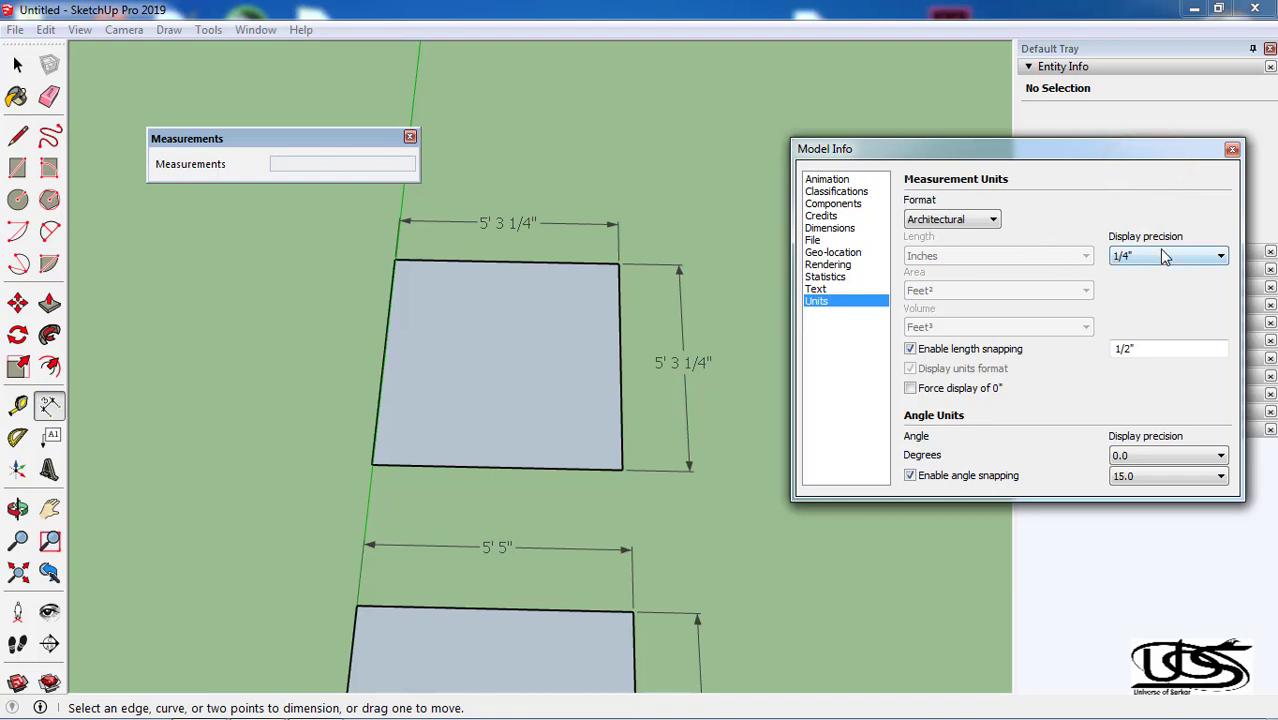
{"action": "left_click", "coordinate": [995, 222]}
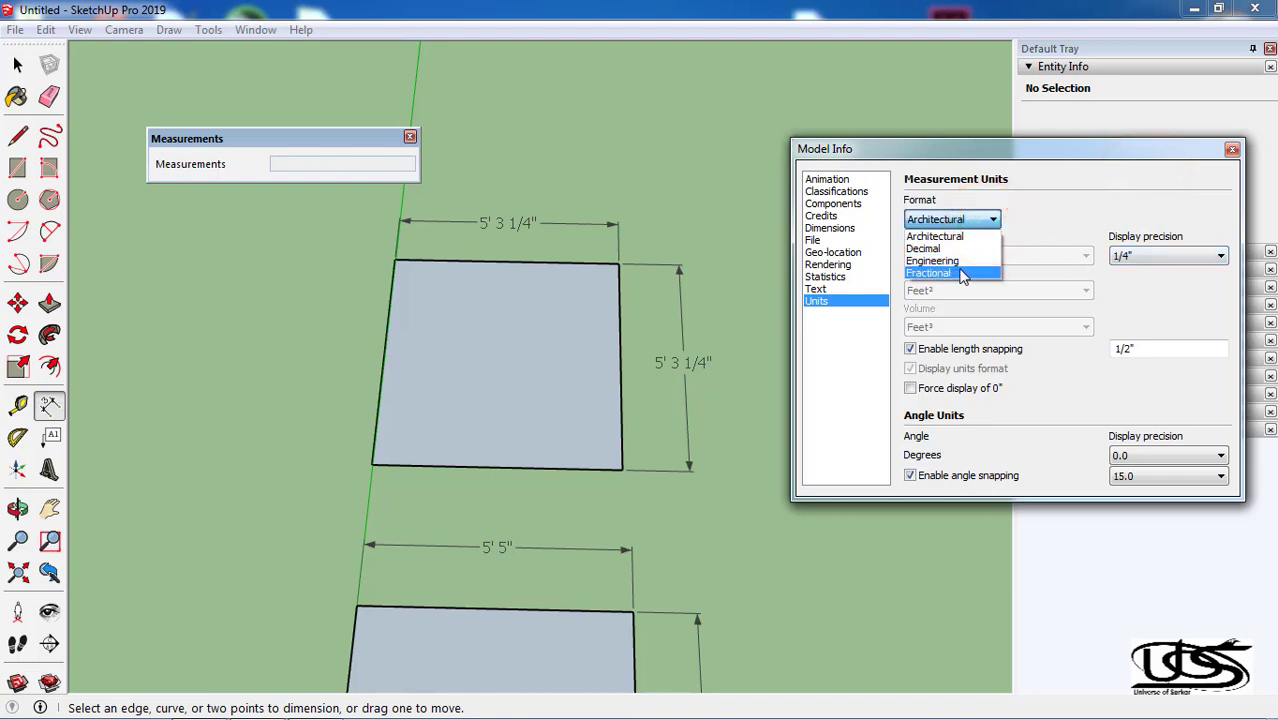
Show dimensions in Engineering decimal feet at 0.00' precision
{"action": "left_click", "coordinate": [976, 263]}
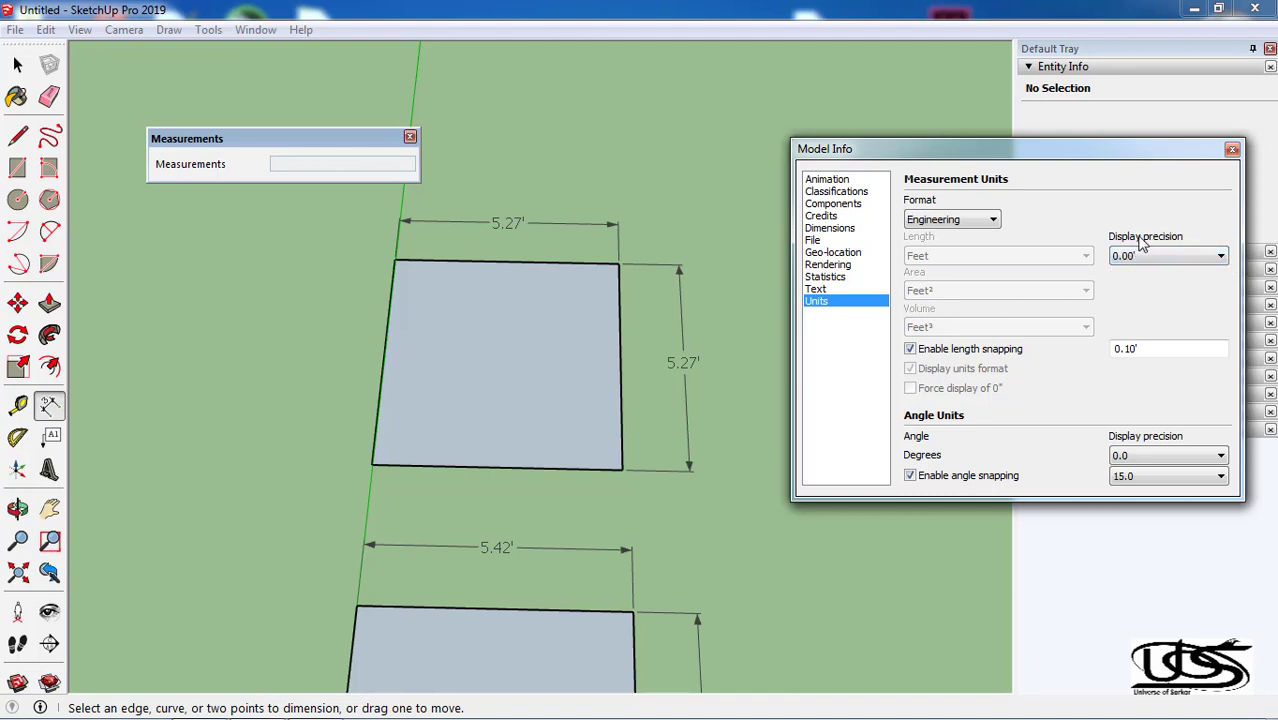
{"action": "left_click", "coordinate": [1199, 259]}
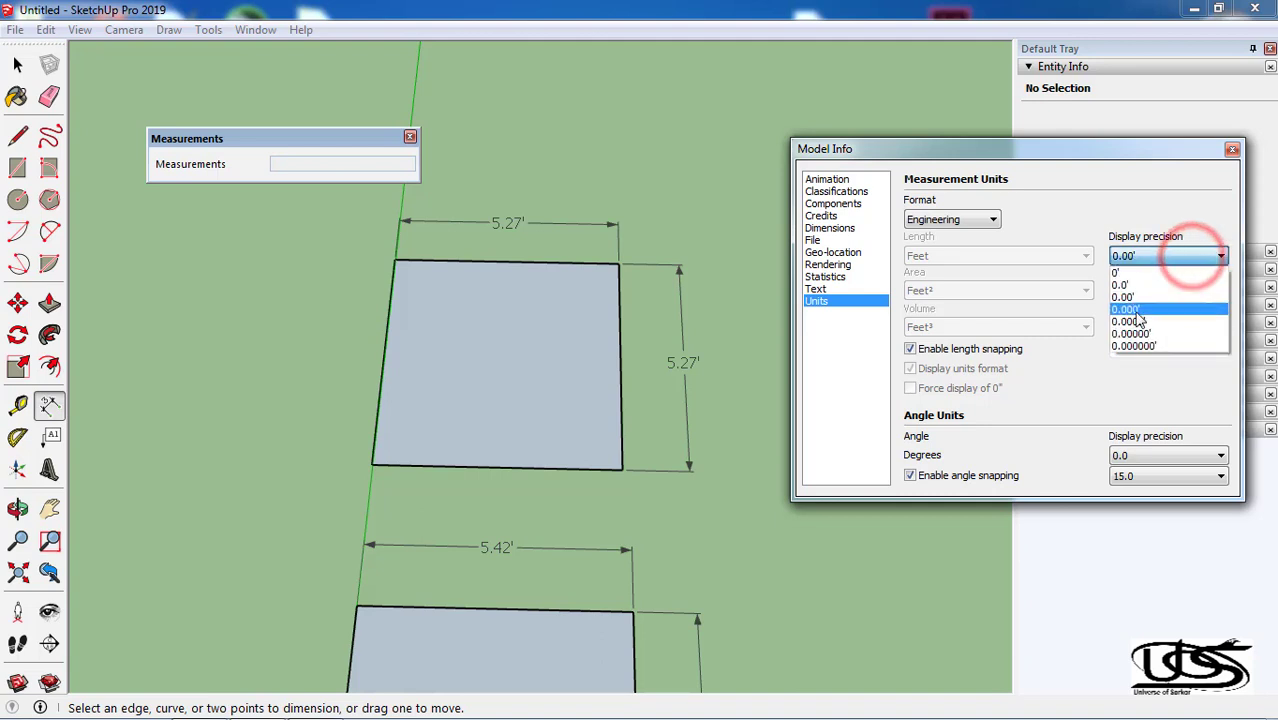
{"action": "left_click", "coordinate": [1155, 182]}
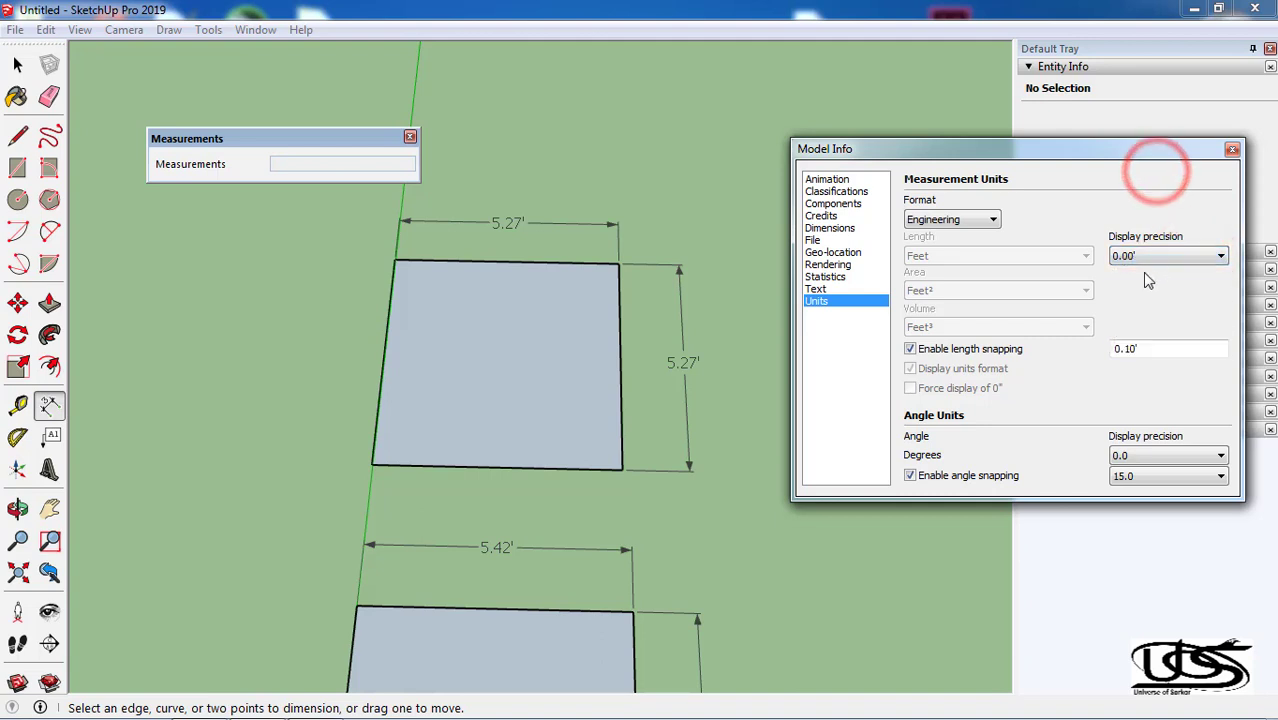
Switch the format to Fractional inches and check the square's 63 1/4" dimension
{"action": "left_click", "coordinate": [992, 221]}
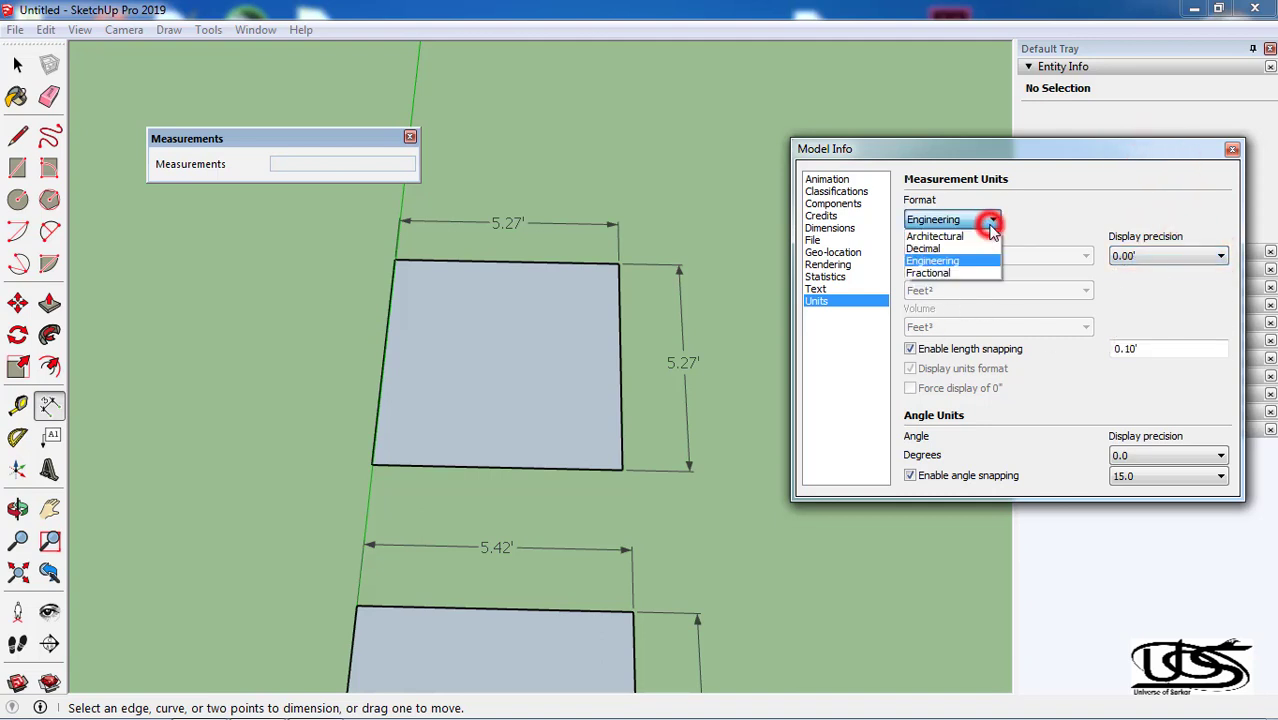
{"action": "left_click", "coordinate": [930, 273]}
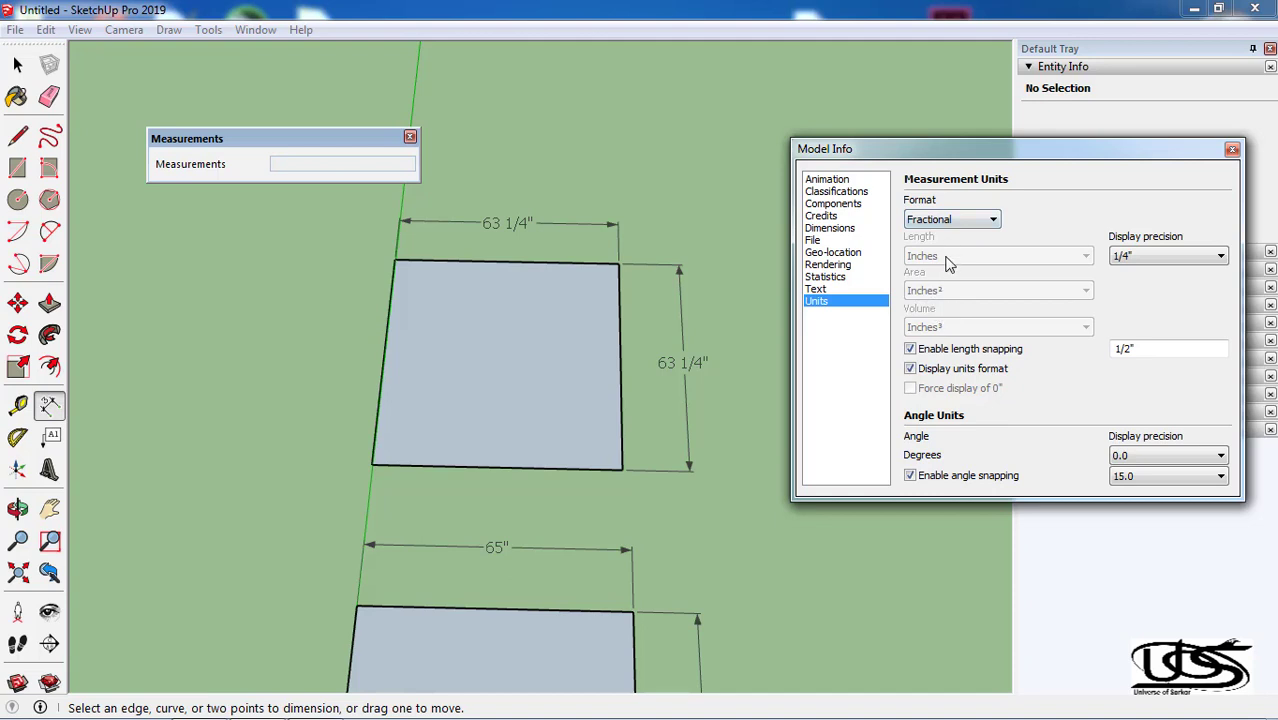
{"action": "left_click", "coordinate": [1196, 255]}
{"action": "left_click", "coordinate": [982, 220]}
{"action": "left_click", "coordinate": [966, 261]}
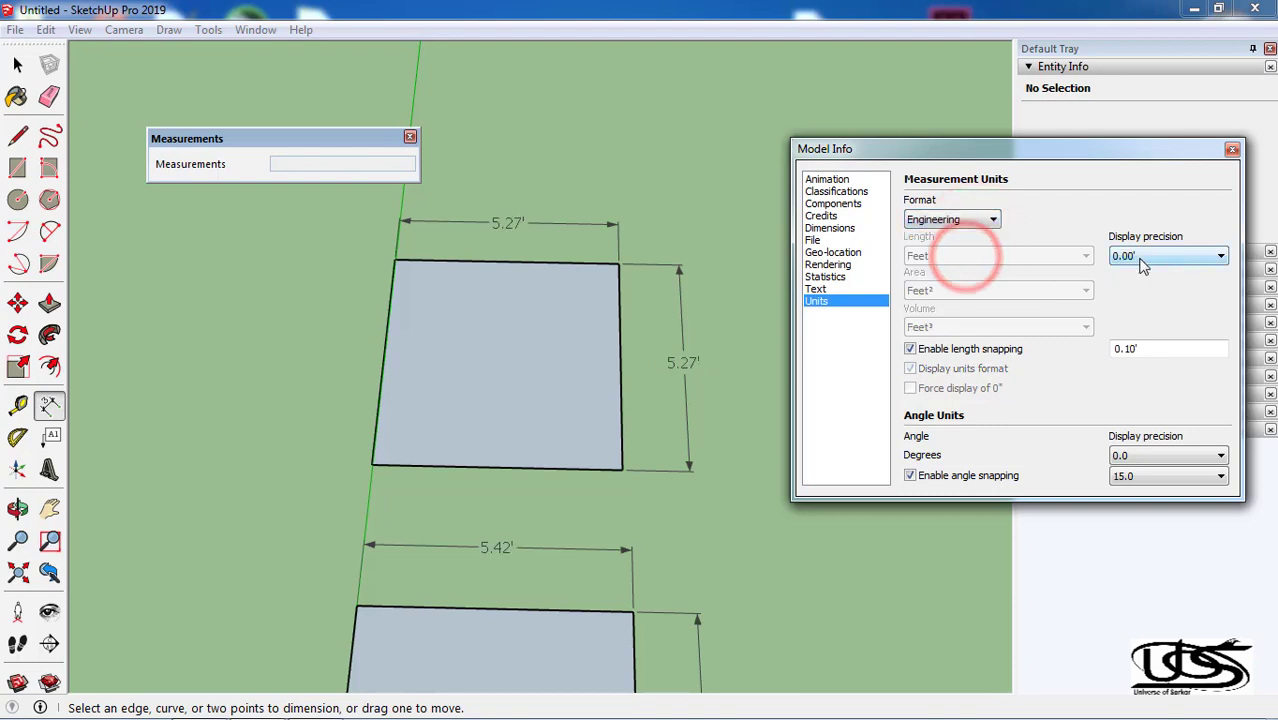
{"action": "left_click", "coordinate": [978, 222]}
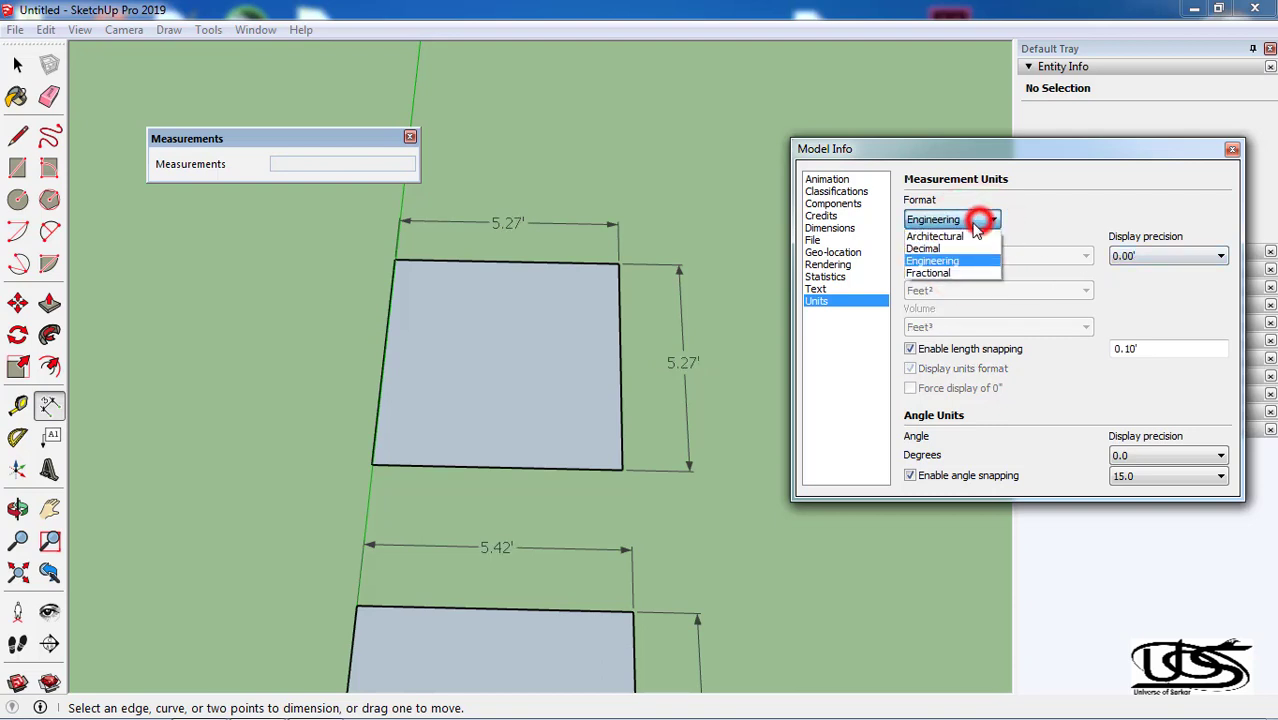
{"action": "left_click", "coordinate": [928, 273]}
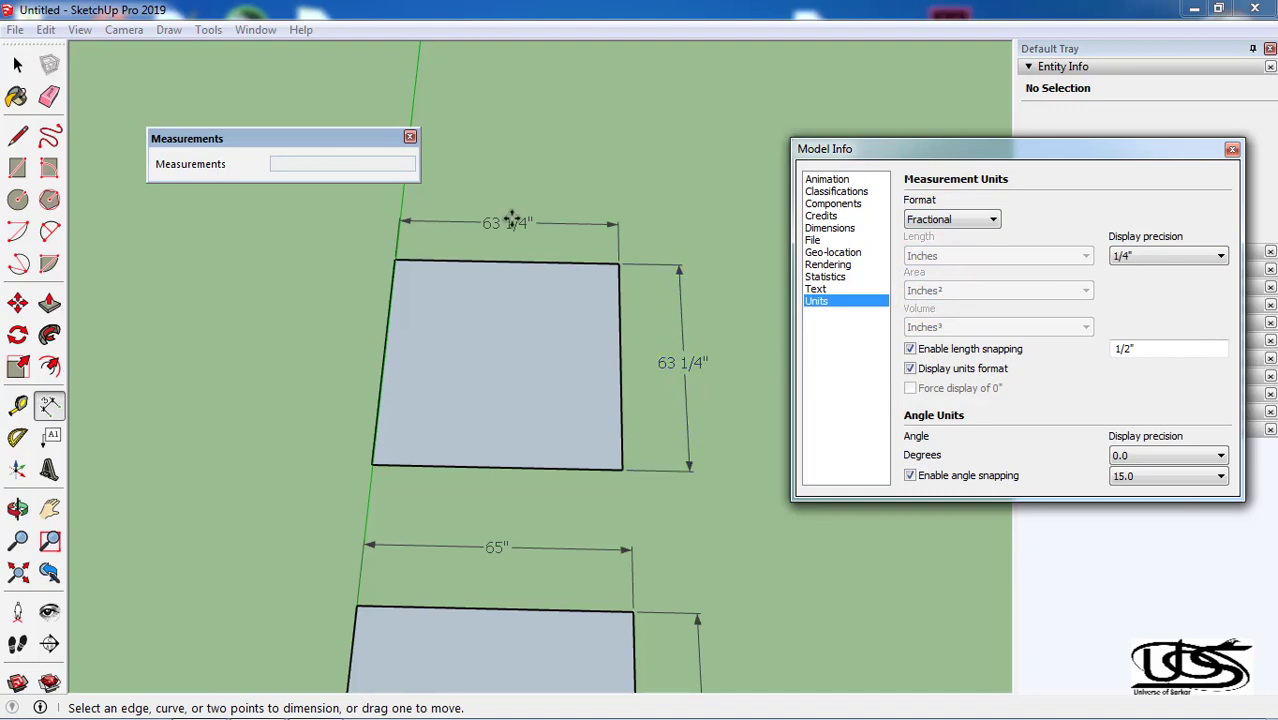
{"action": "left_click", "coordinate": [685, 378]}
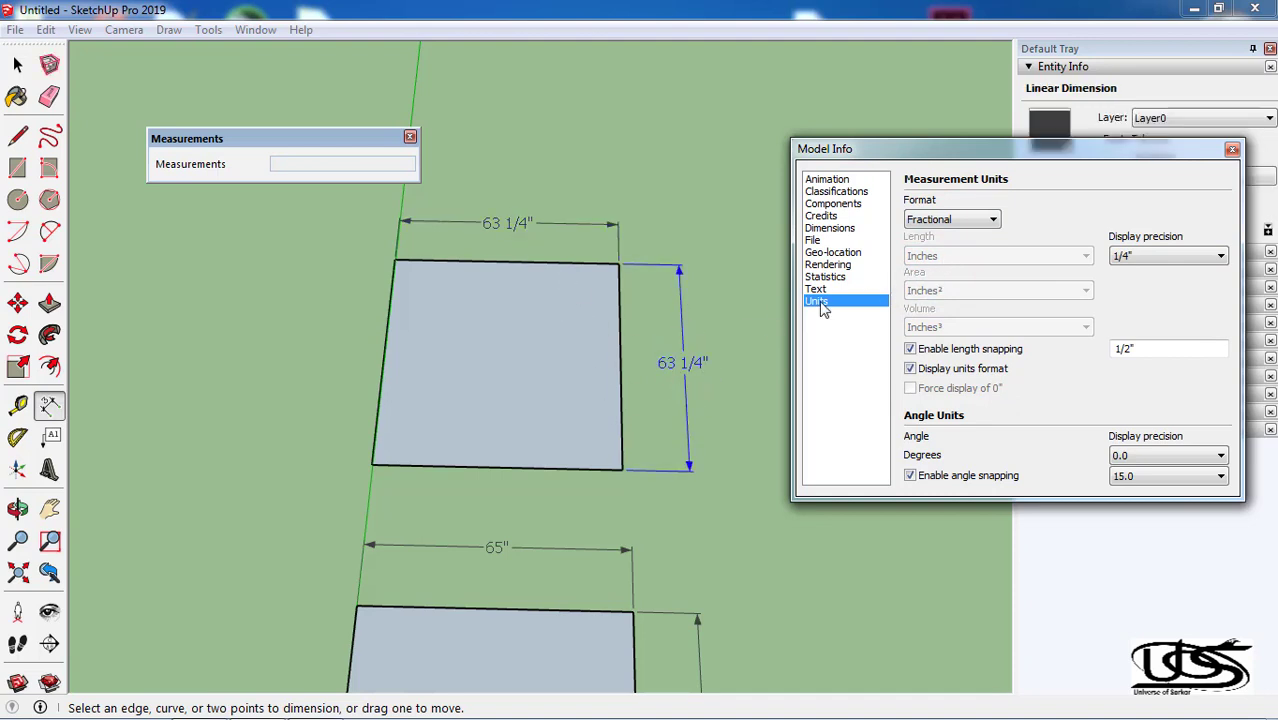
{"action": "left_click", "coordinate": [635, 325]}
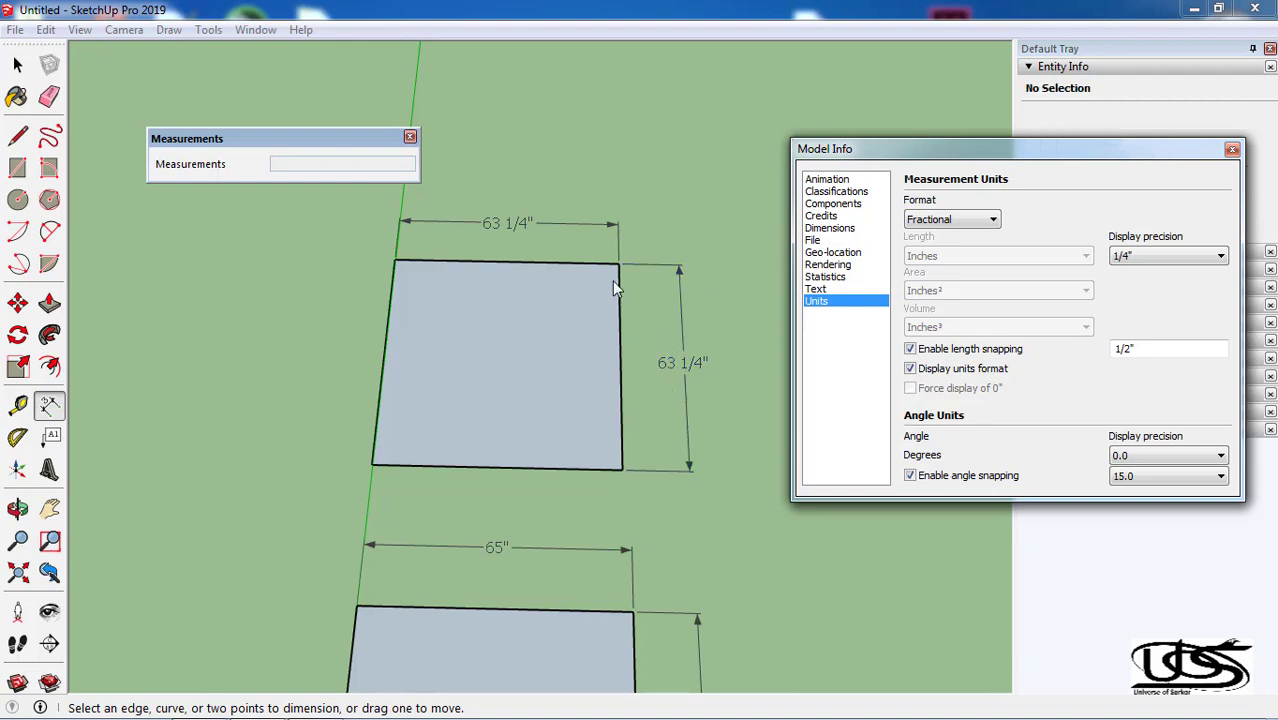
Check a square dimension and keep the display precision at 1/4"
{"action": "left_click", "coordinate": [992, 219]}
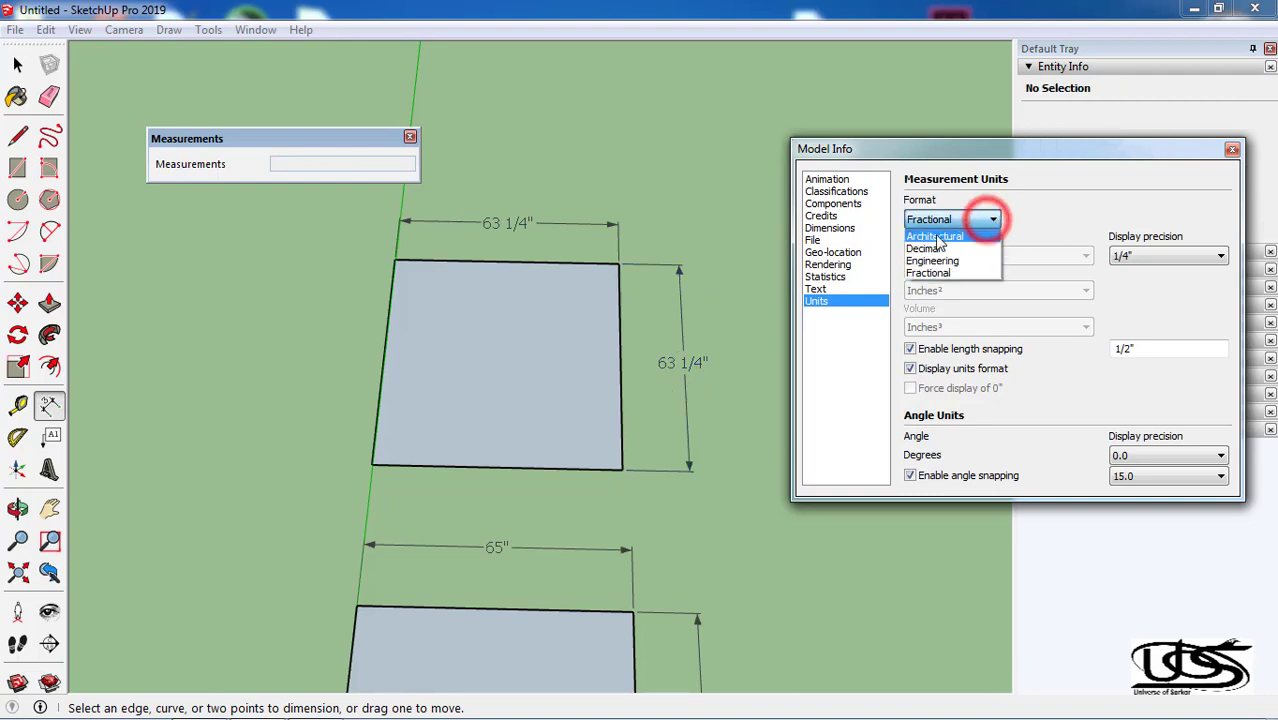
{"action": "left_click", "coordinate": [957, 238]}
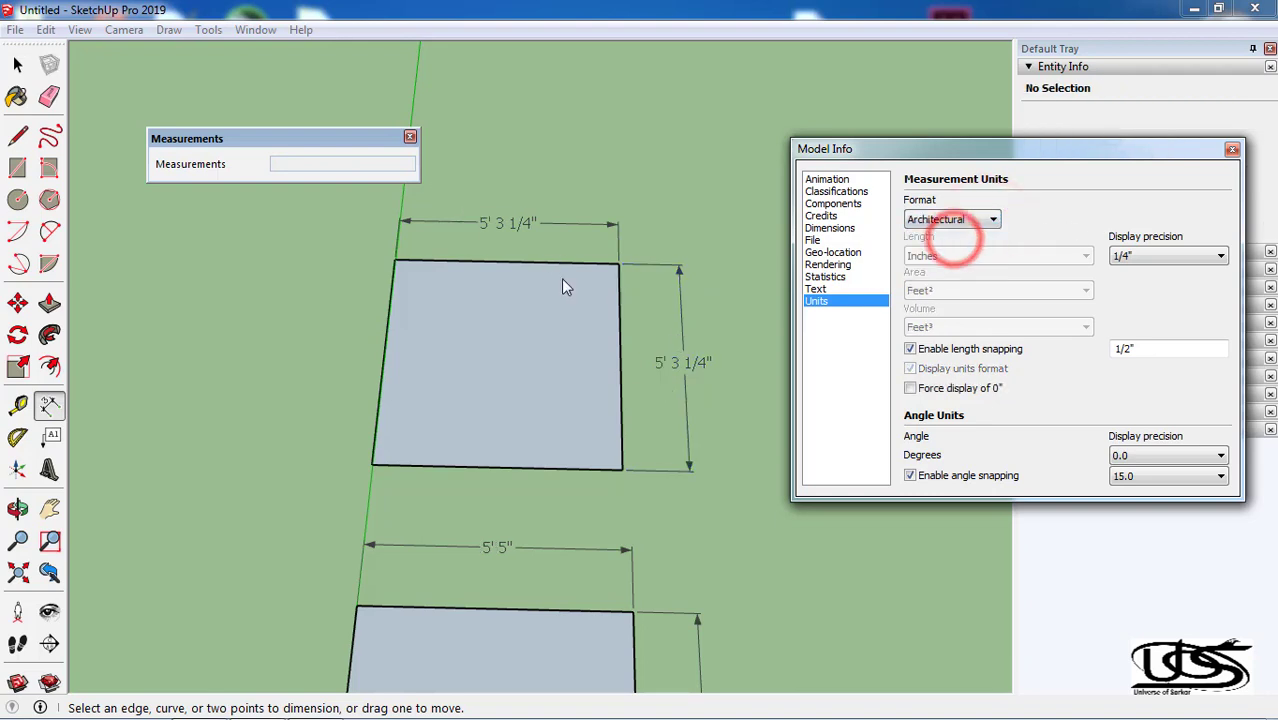
{"action": "left_click", "coordinate": [485, 224]}
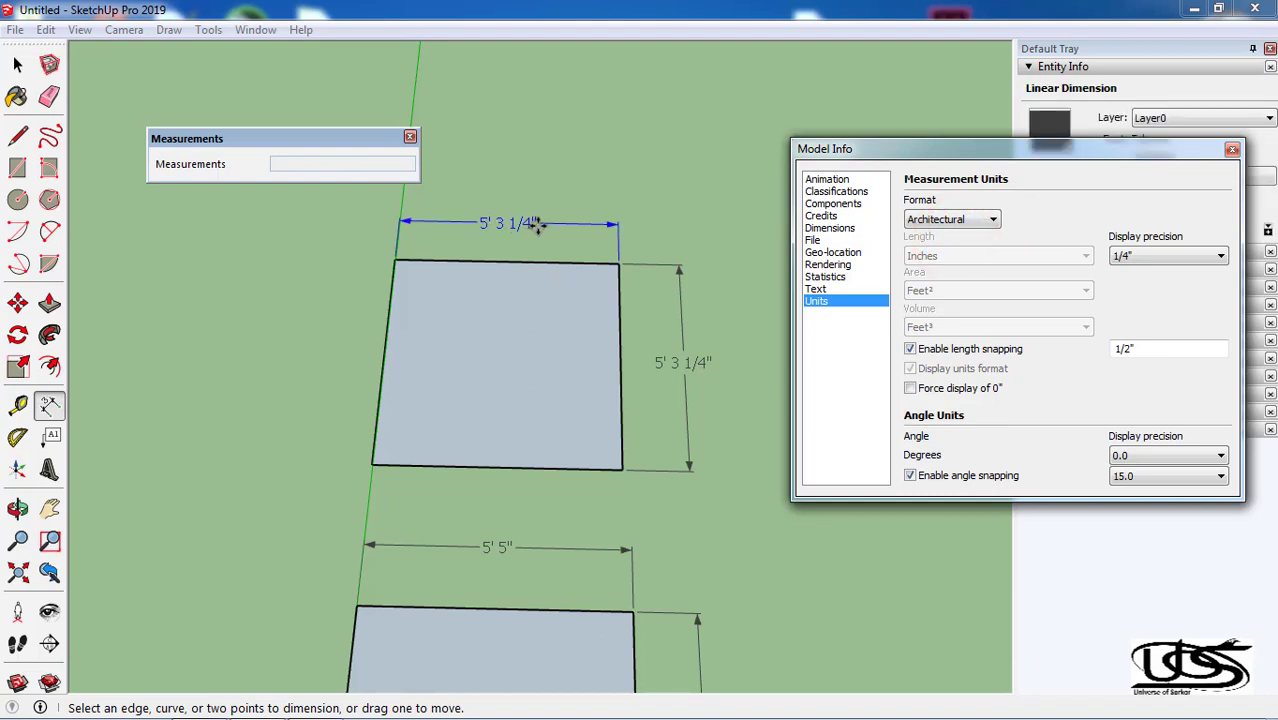
{"action": "left_click", "coordinate": [708, 376]}
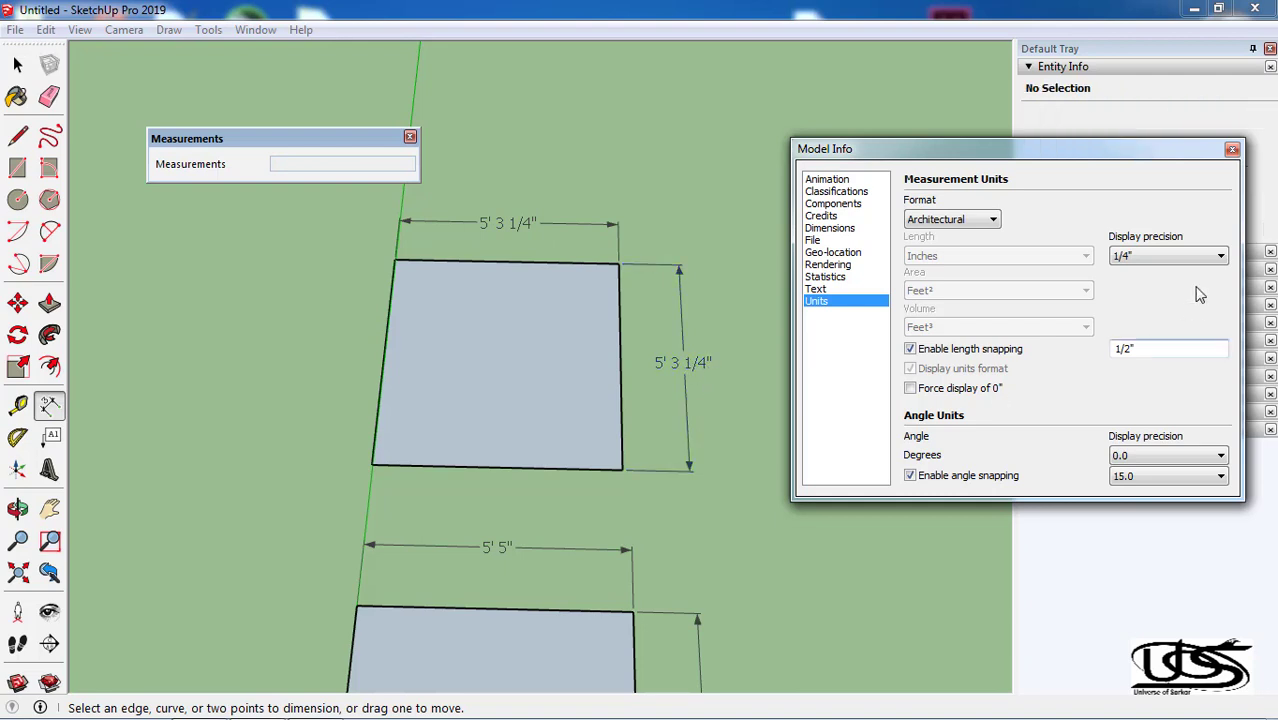
{"action": "left_click", "coordinate": [1210, 258]}
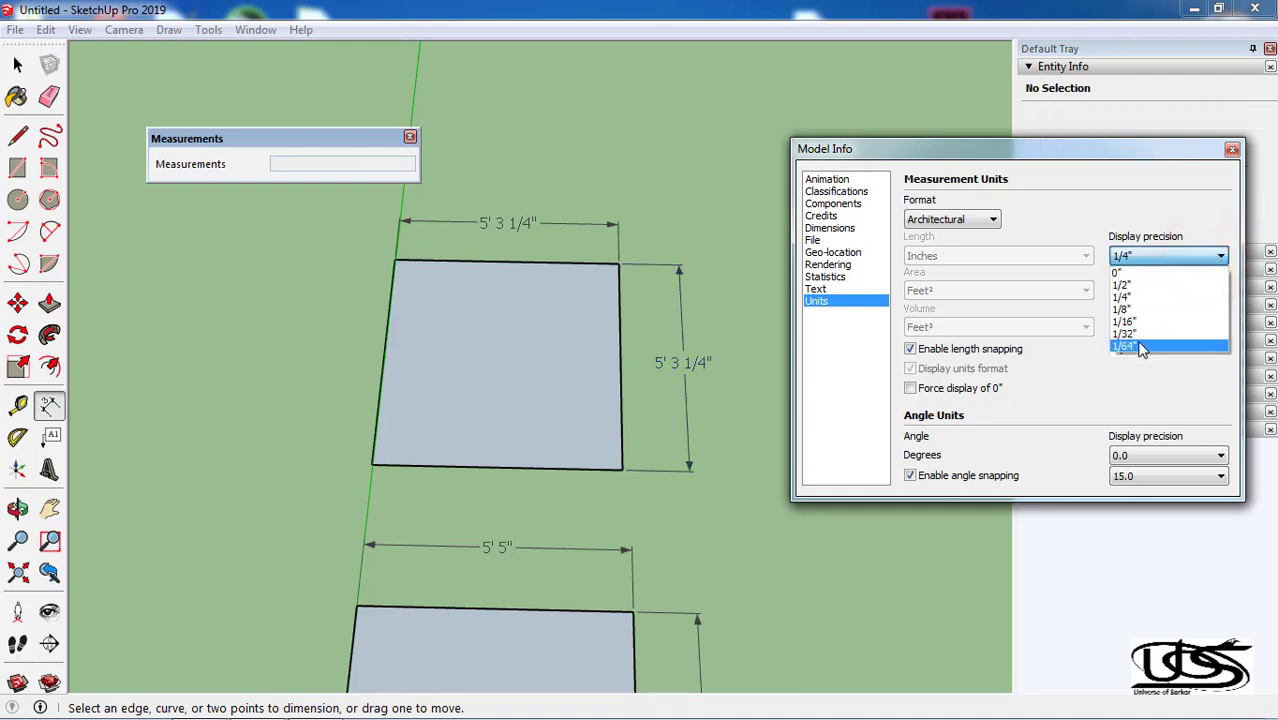
{"action": "left_click", "coordinate": [1114, 196]}
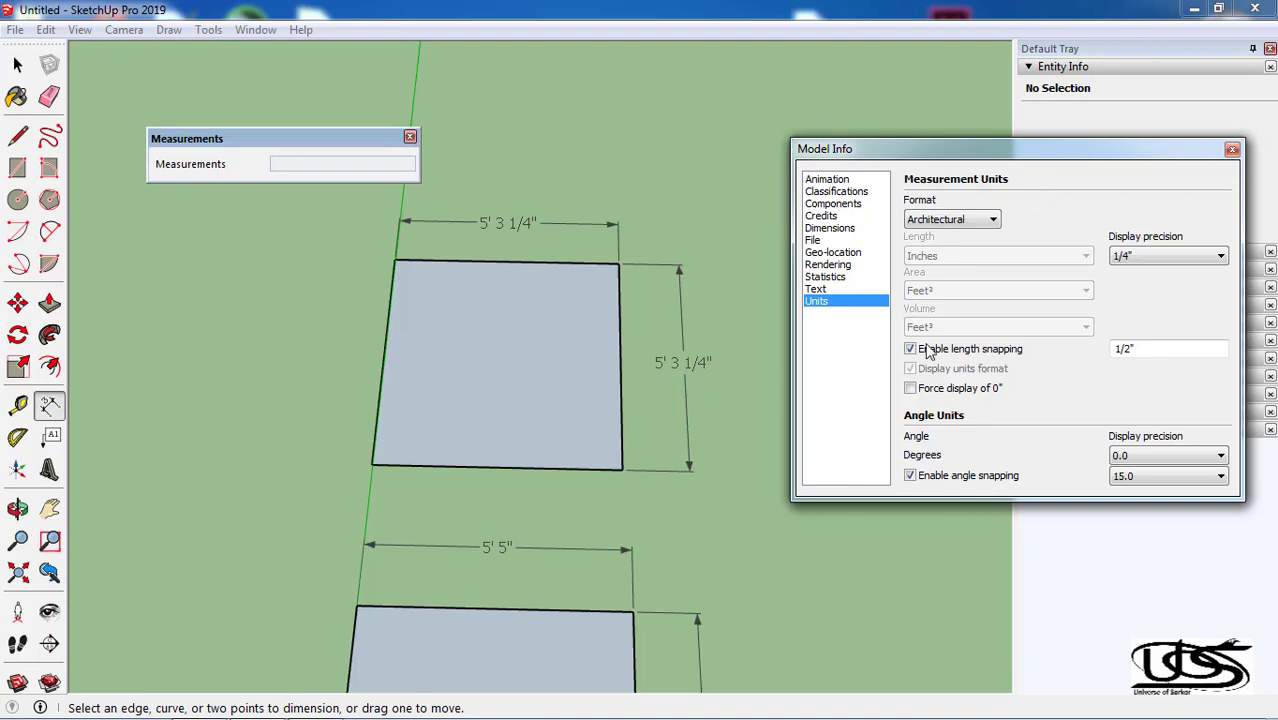
Set the unit format to Decimal, briefly trying Architectural, so squares read 63.25" and 65.00"
{"action": "left_click", "coordinate": [957, 219]}
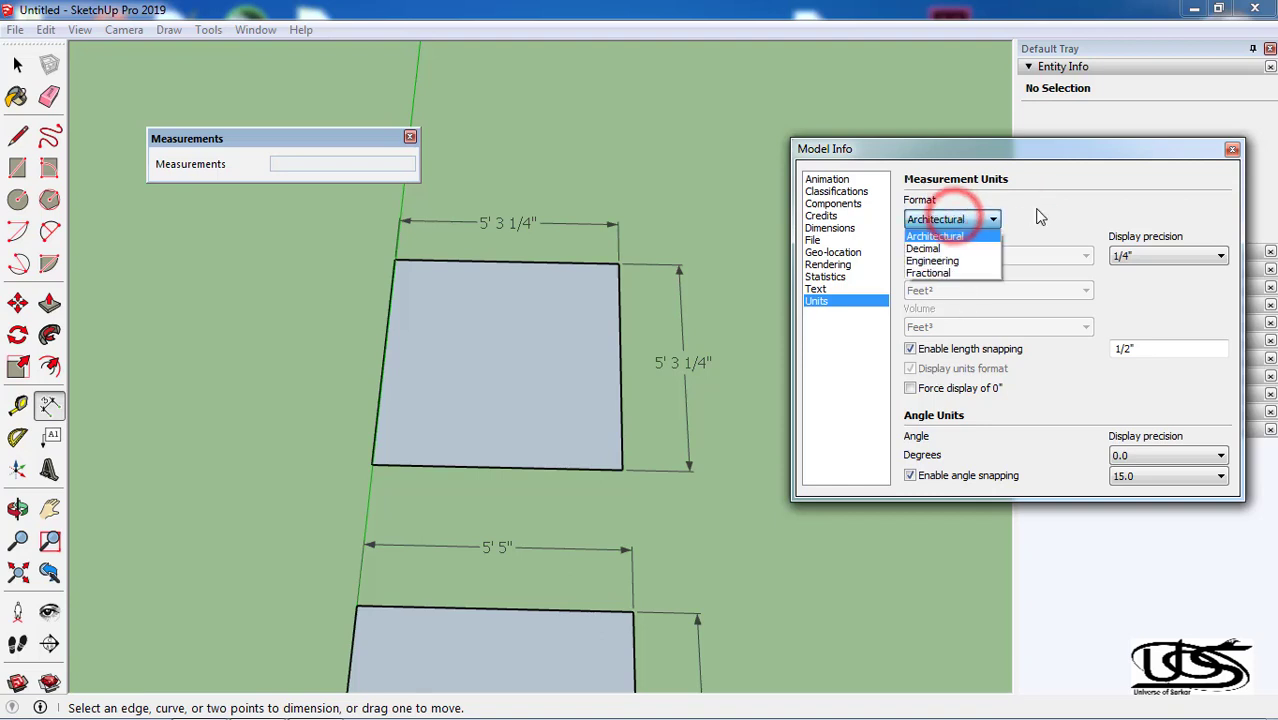
{"action": "left_click", "coordinate": [958, 249]}
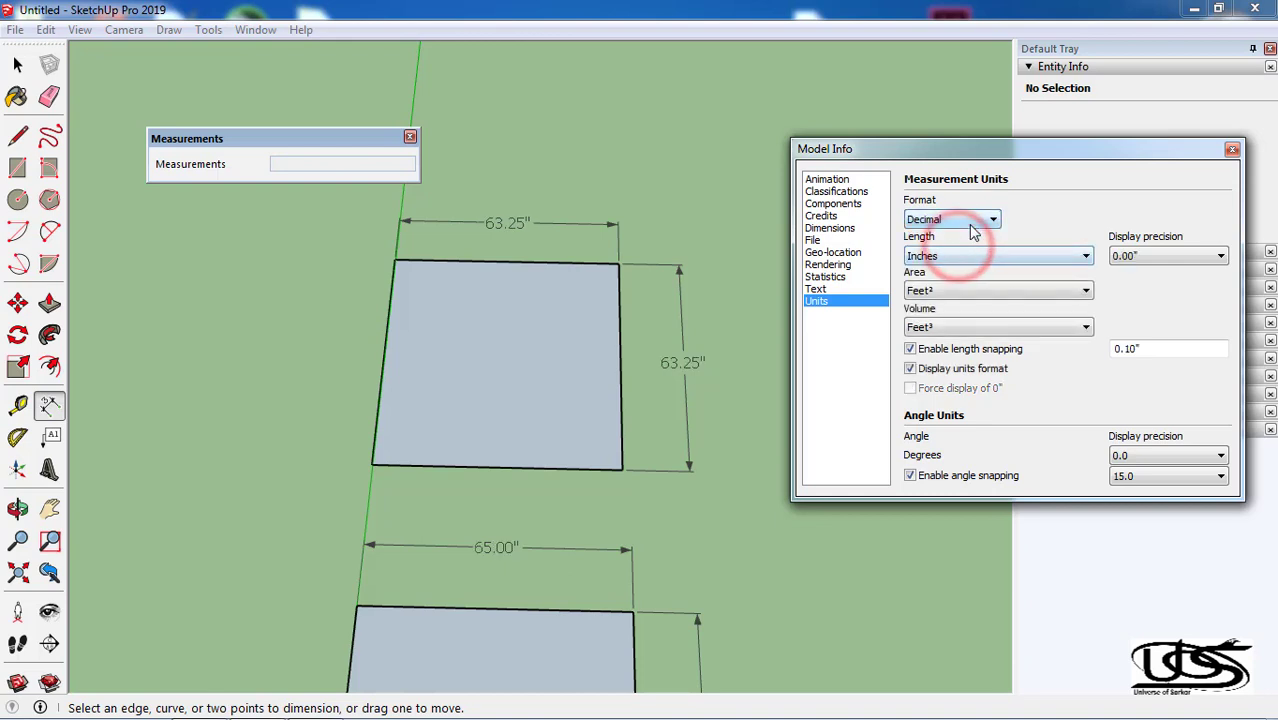
{"action": "left_click", "coordinate": [966, 220]}
{"action": "left_click", "coordinate": [935, 237]}
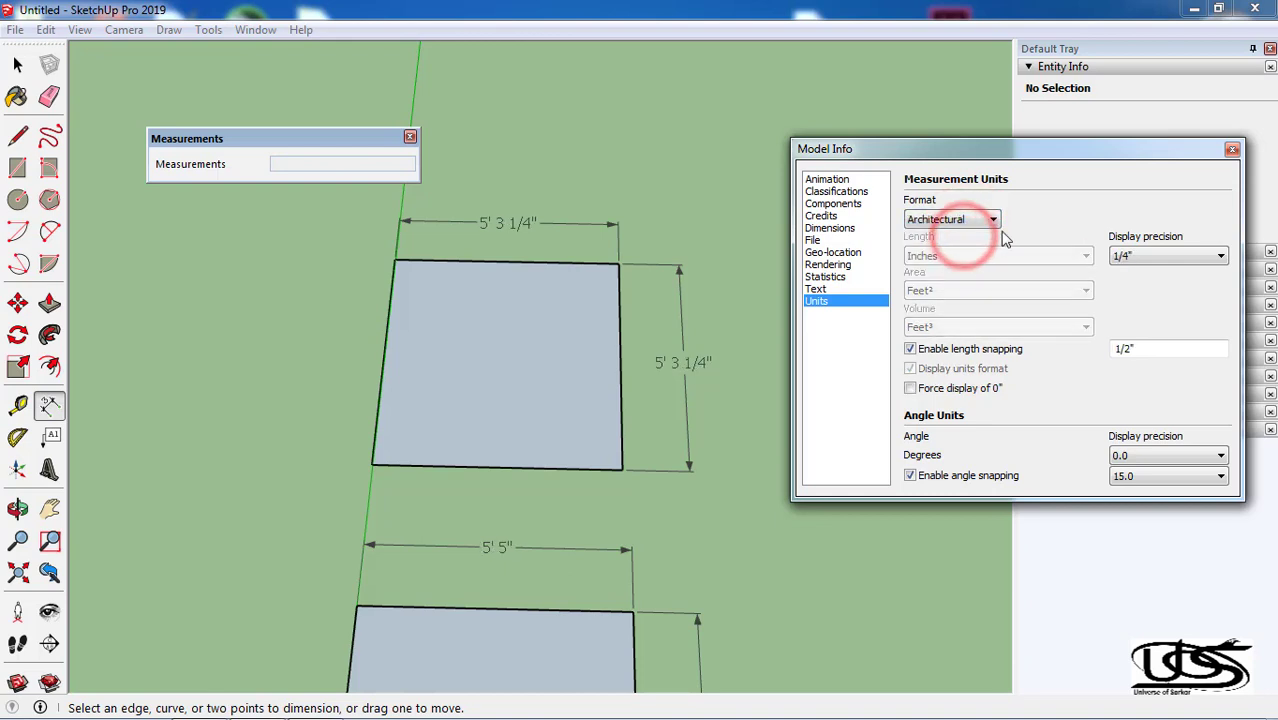
{"action": "left_click", "coordinate": [972, 222]}
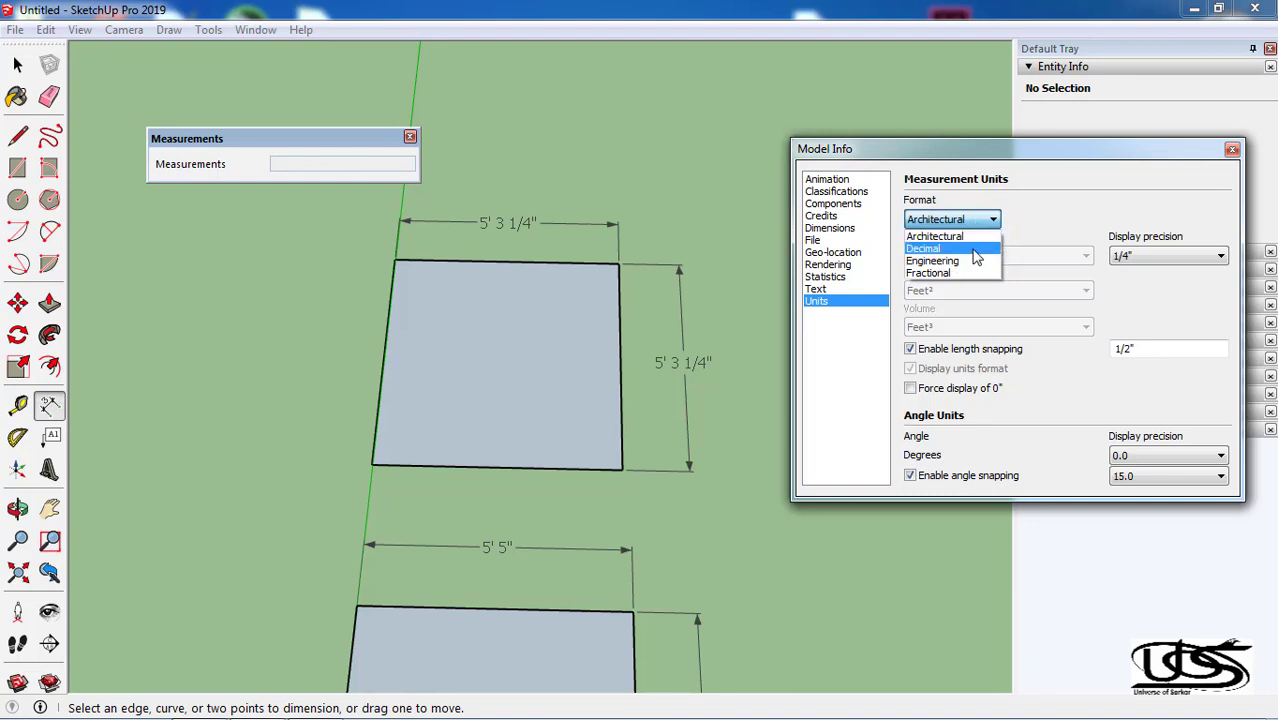
{"action": "left_click", "coordinate": [1050, 216]}
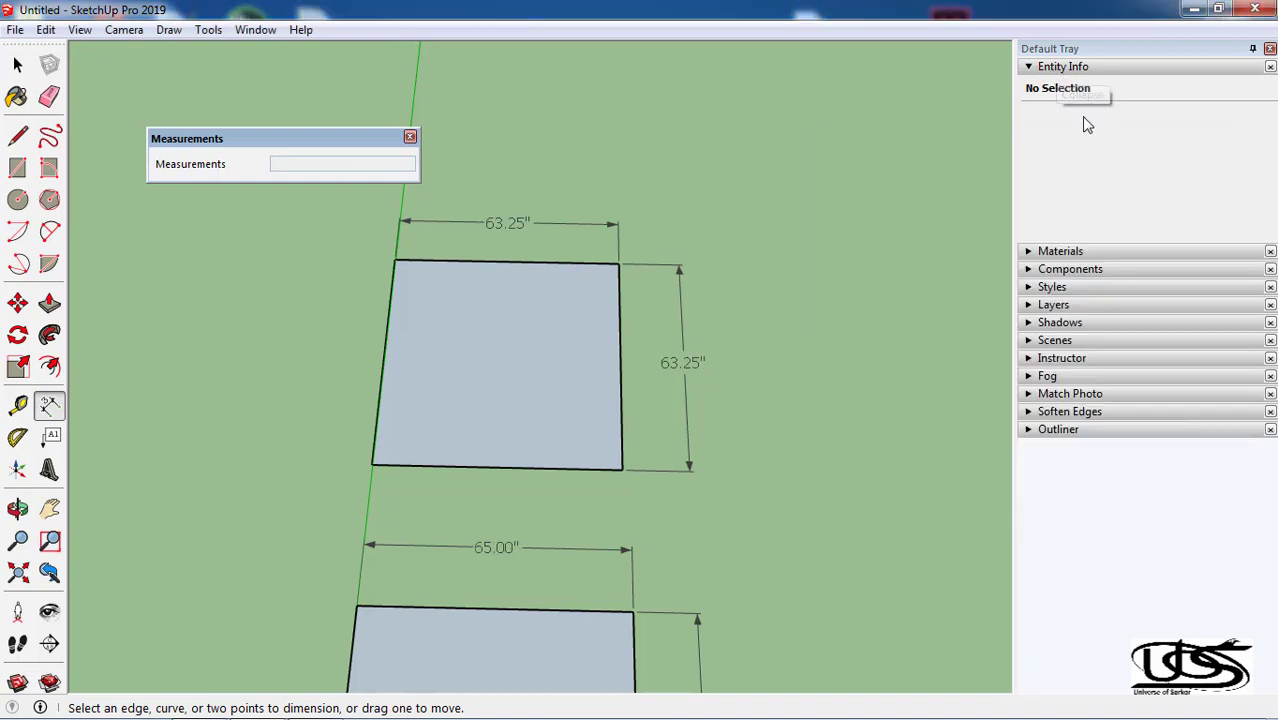
Read the upper square face's 27.78 ft² area in Entity Info, then pan the view down
{"action": "left_click", "coordinate": [17, 64]}
{"action": "left_click", "coordinate": [489, 350]}
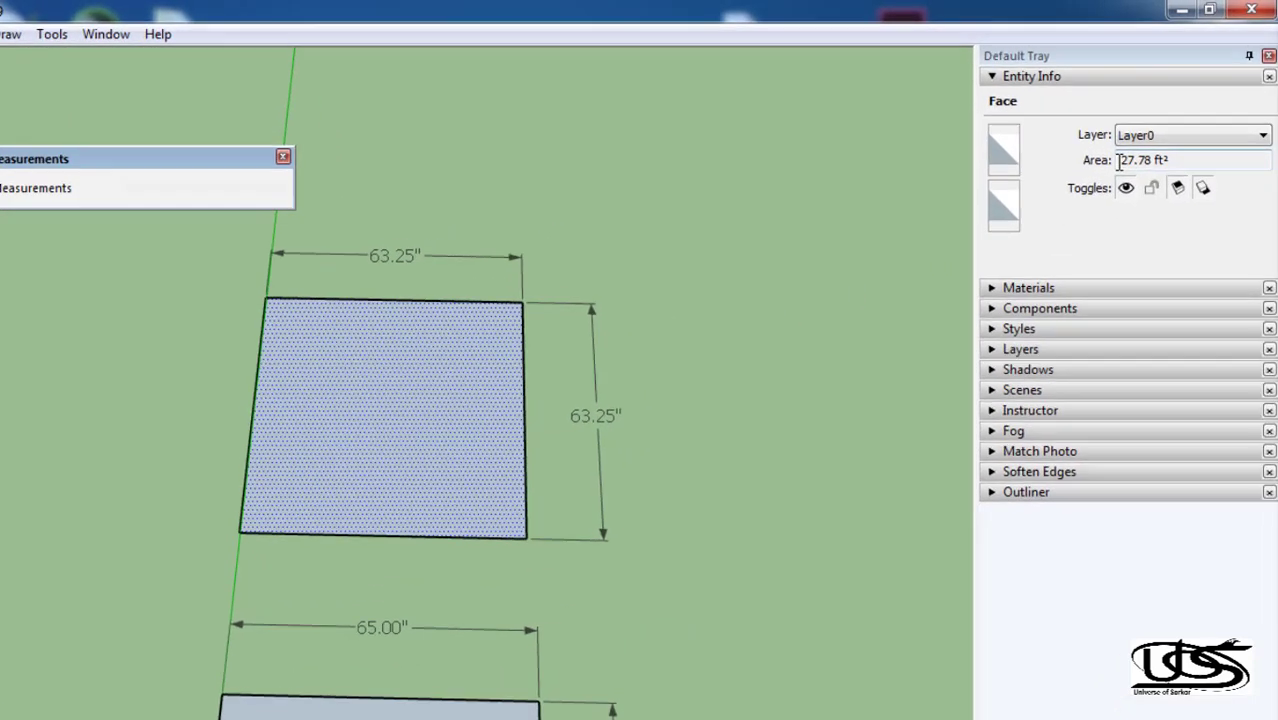
{"action": "left_click", "coordinate": [1160, 139]}
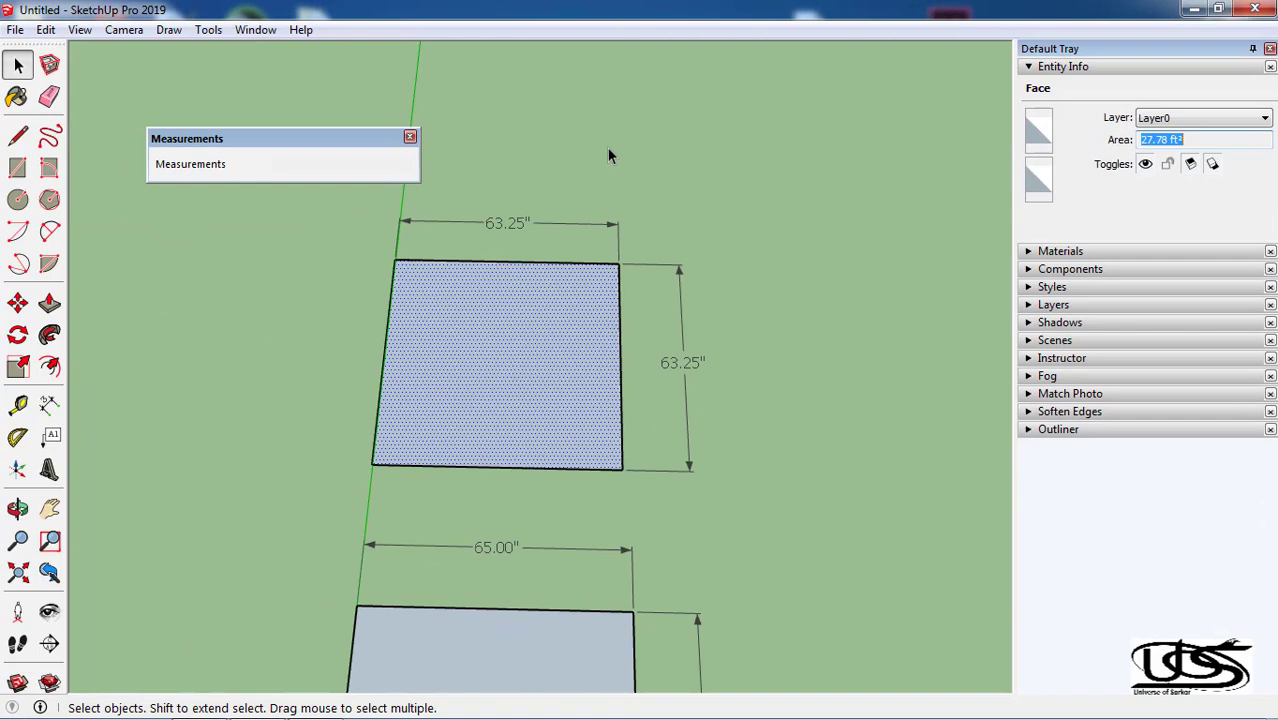
{"action": "left_click", "coordinate": [50, 509]}
{"action": "left_click_drag", "start_coordinate": [177, 425], "coordinate": [86, 448]}
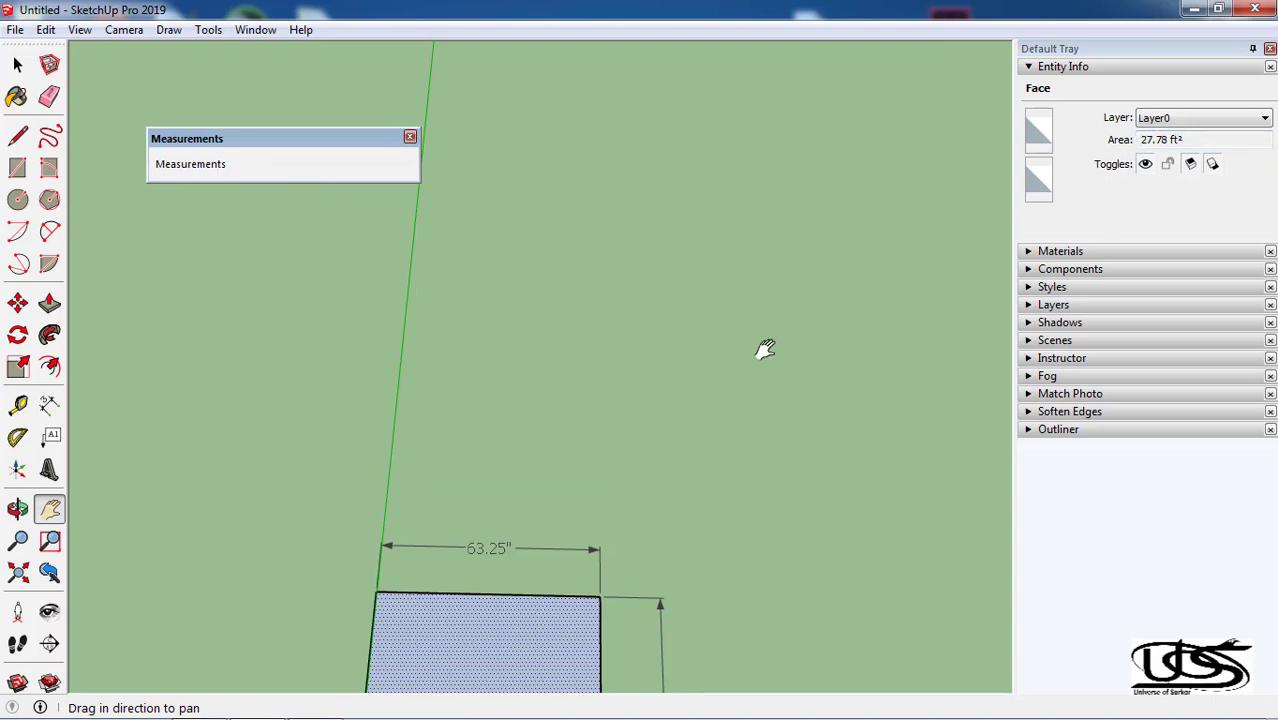
Draw a 5' by 5' square above the others using the Rectangle tool
{"action": "key", "text": "r"}
{"action": "left_click", "coordinate": [392, 448]}
{"action": "type", "text": "5',5"}
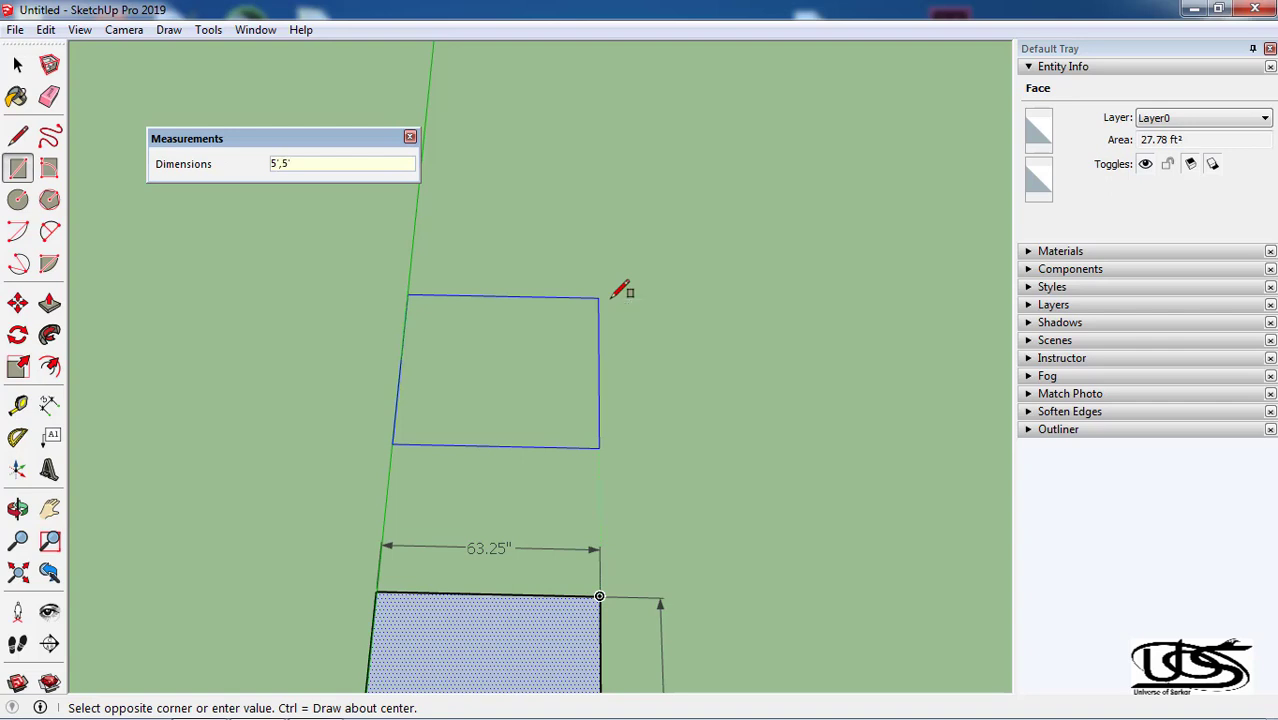
{"action": "type", "text": "'"}
{"action": "key", "text": "Return"}
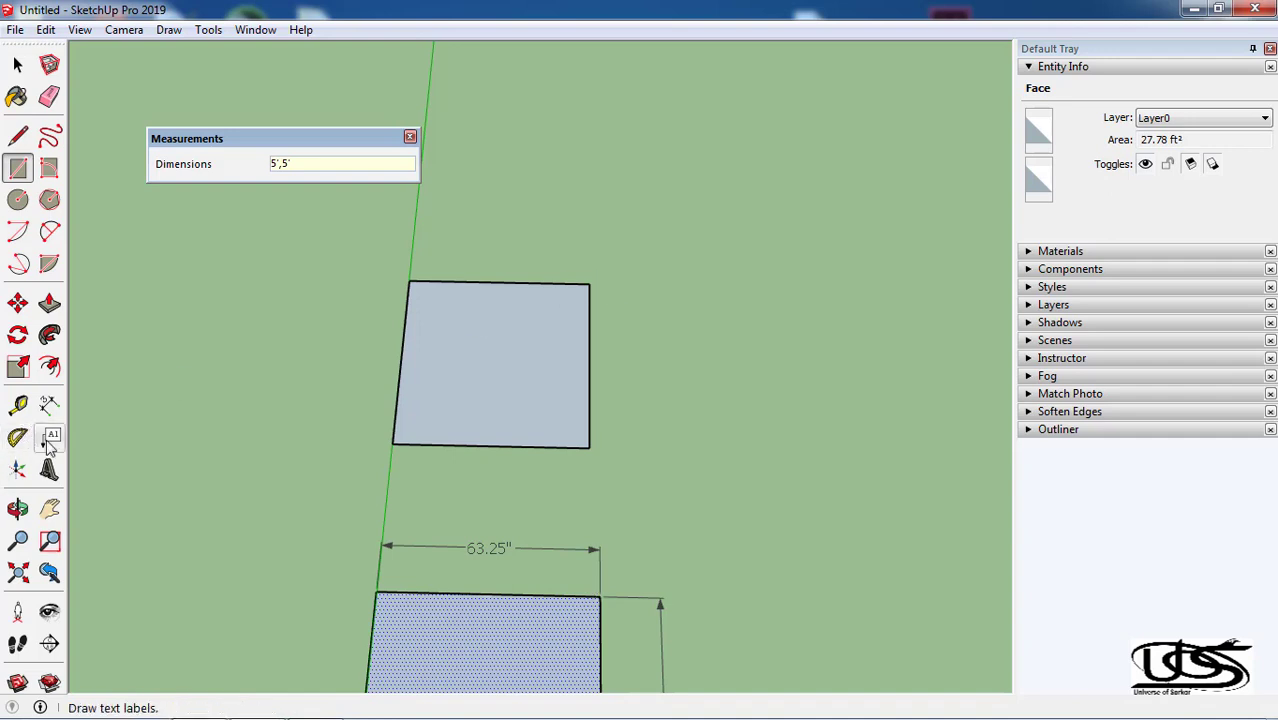
Dimension the new square's top and right edges at 60.00"
{"action": "left_click", "coordinate": [49, 404]}
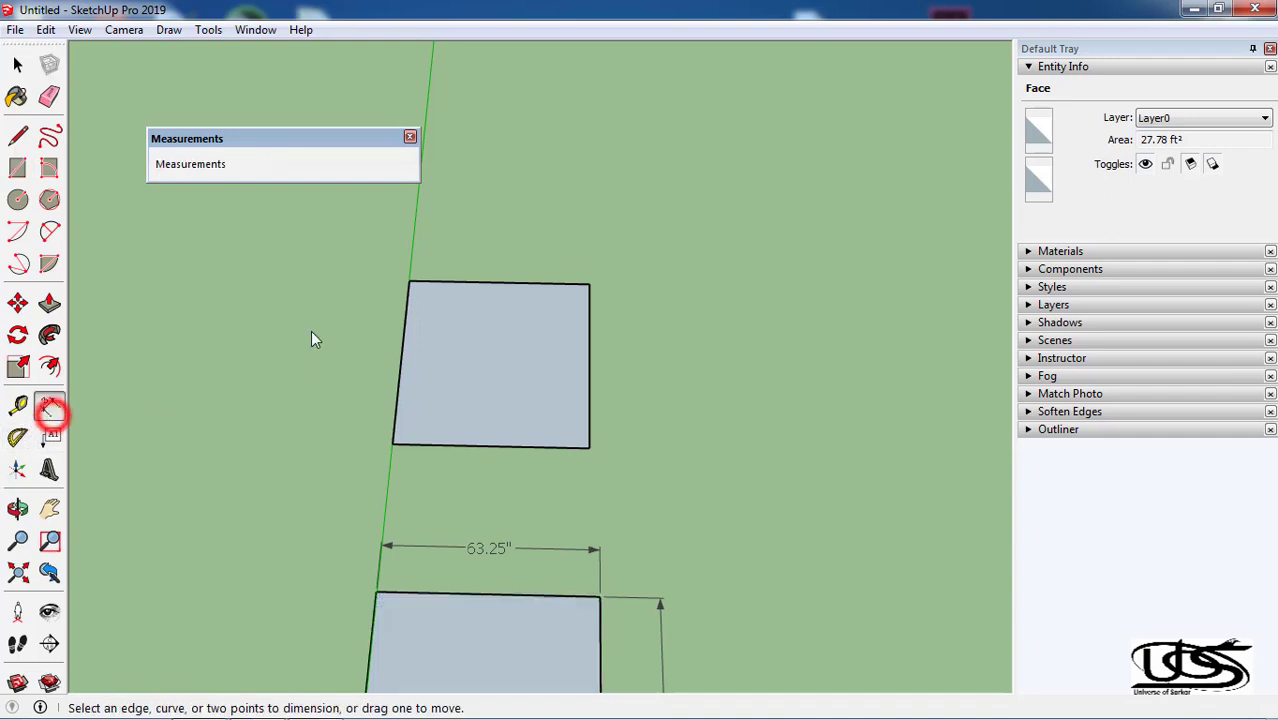
{"action": "left_click", "coordinate": [409, 281]}
{"action": "left_click", "coordinate": [588, 286]}
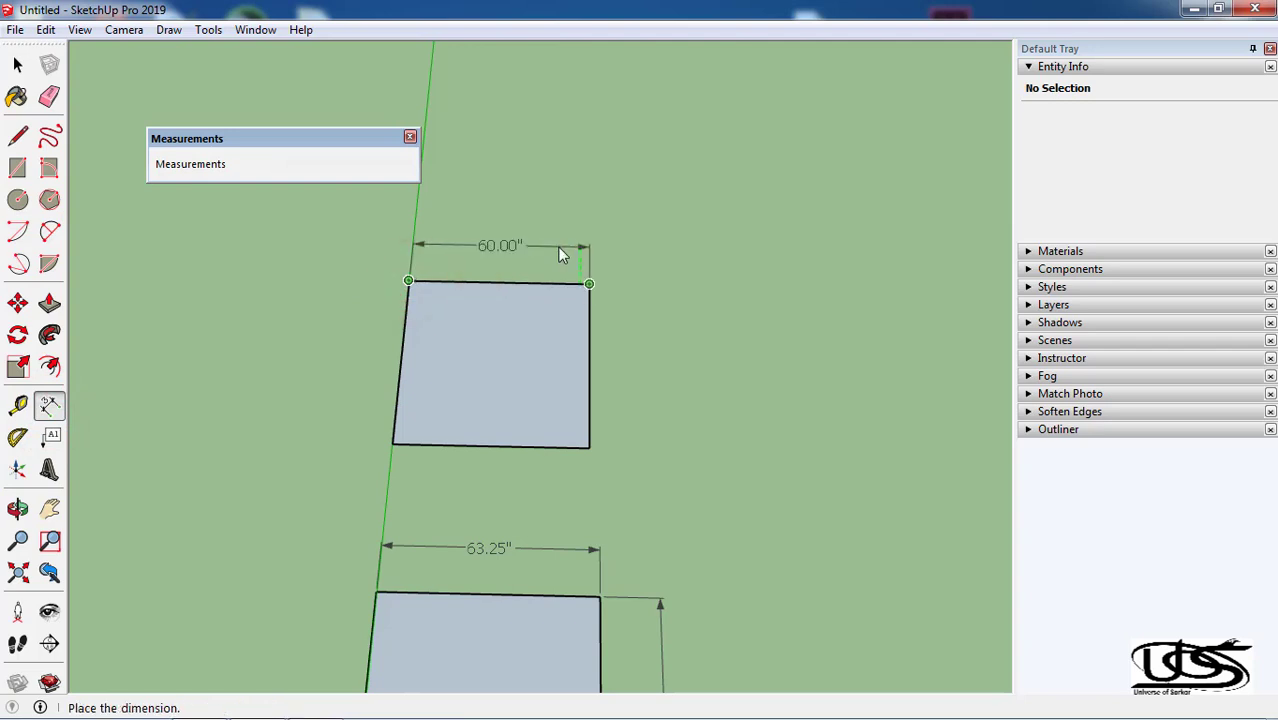
{"action": "left_click", "coordinate": [557, 246]}
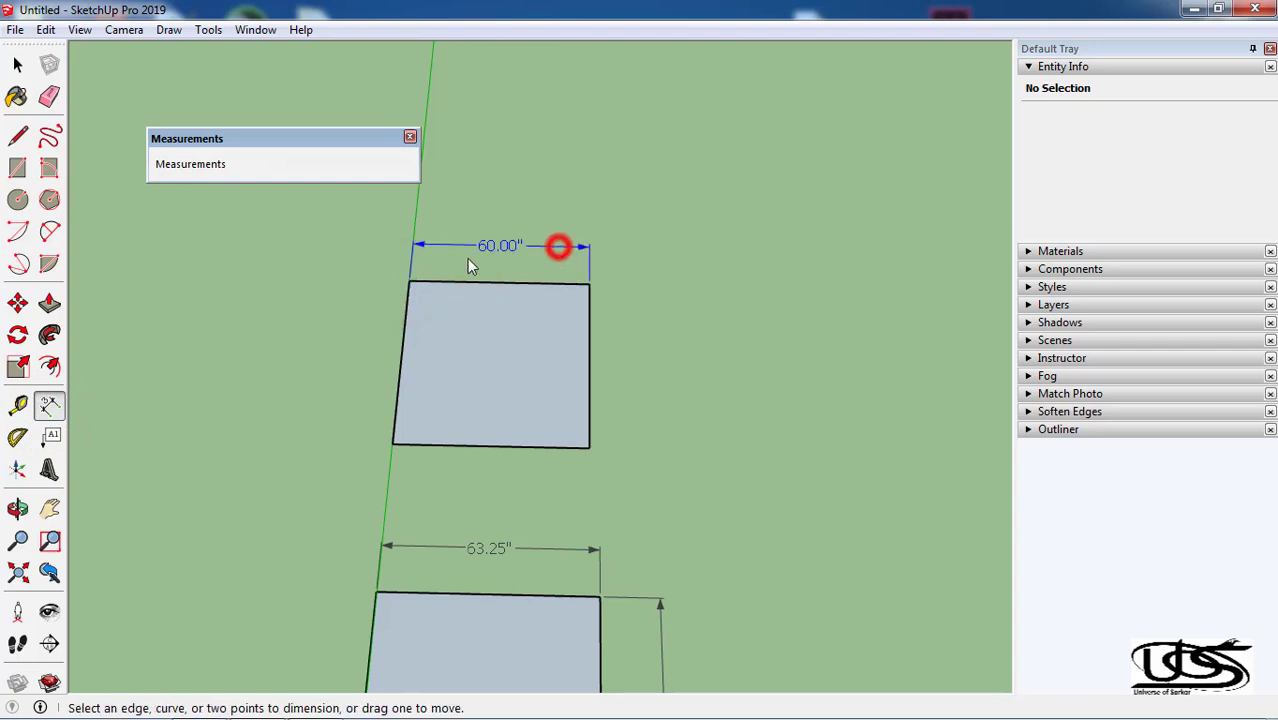
{"action": "left_click", "coordinate": [590, 285]}
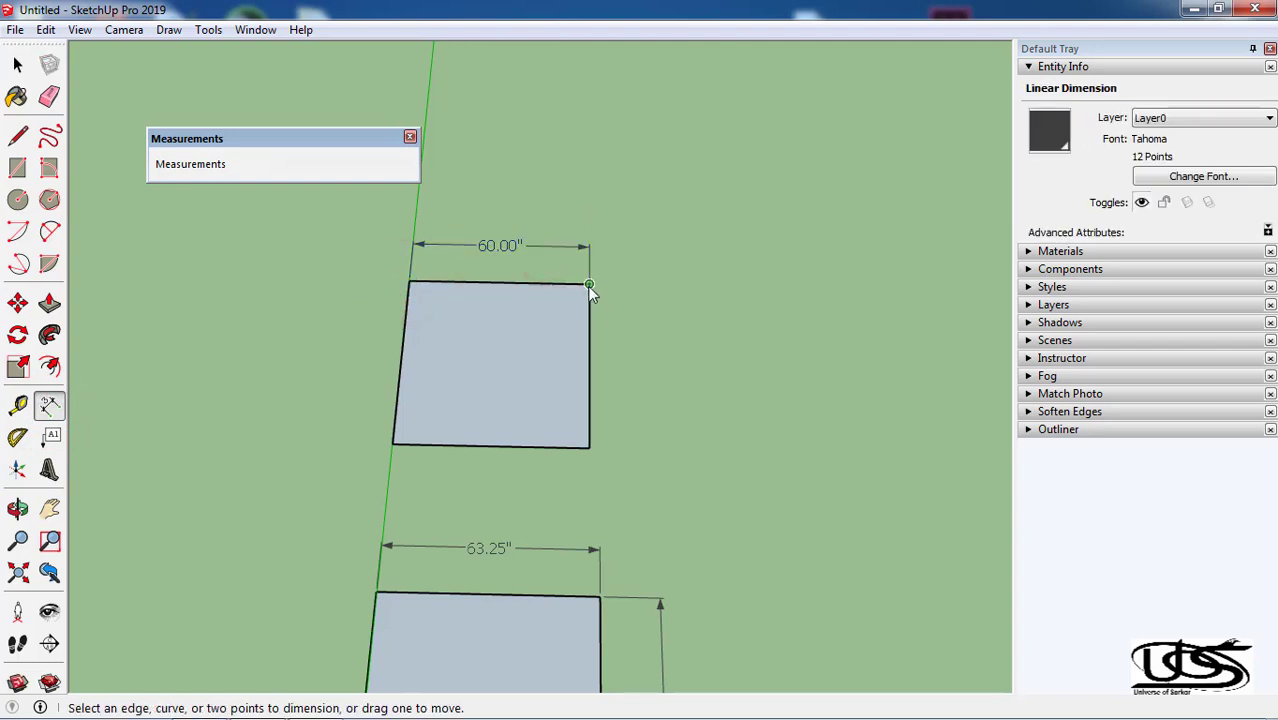
{"action": "left_click", "coordinate": [590, 284]}
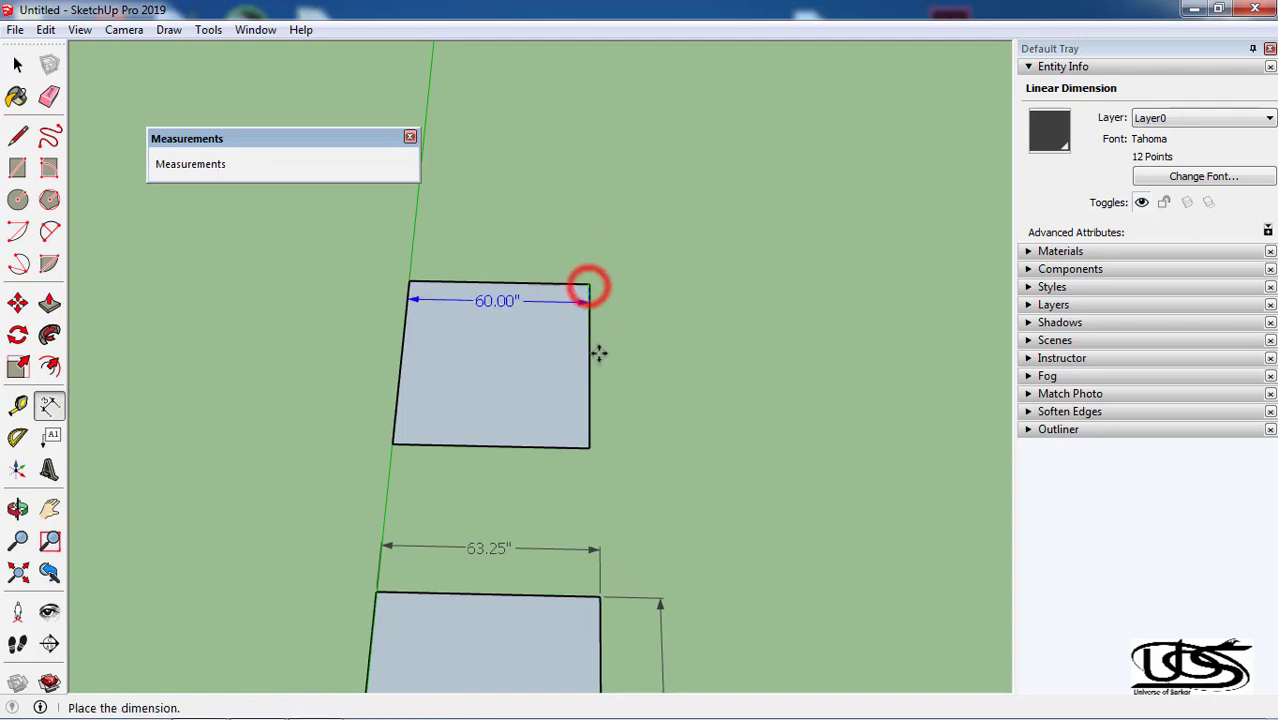
{"action": "left_click", "coordinate": [597, 286]}
{"action": "left_click", "coordinate": [592, 365]}
{"action": "left_click", "coordinate": [637, 300]}
Set the Model Info length unit to Feet and close the dialog
{"action": "left_click", "coordinate": [256, 30]}
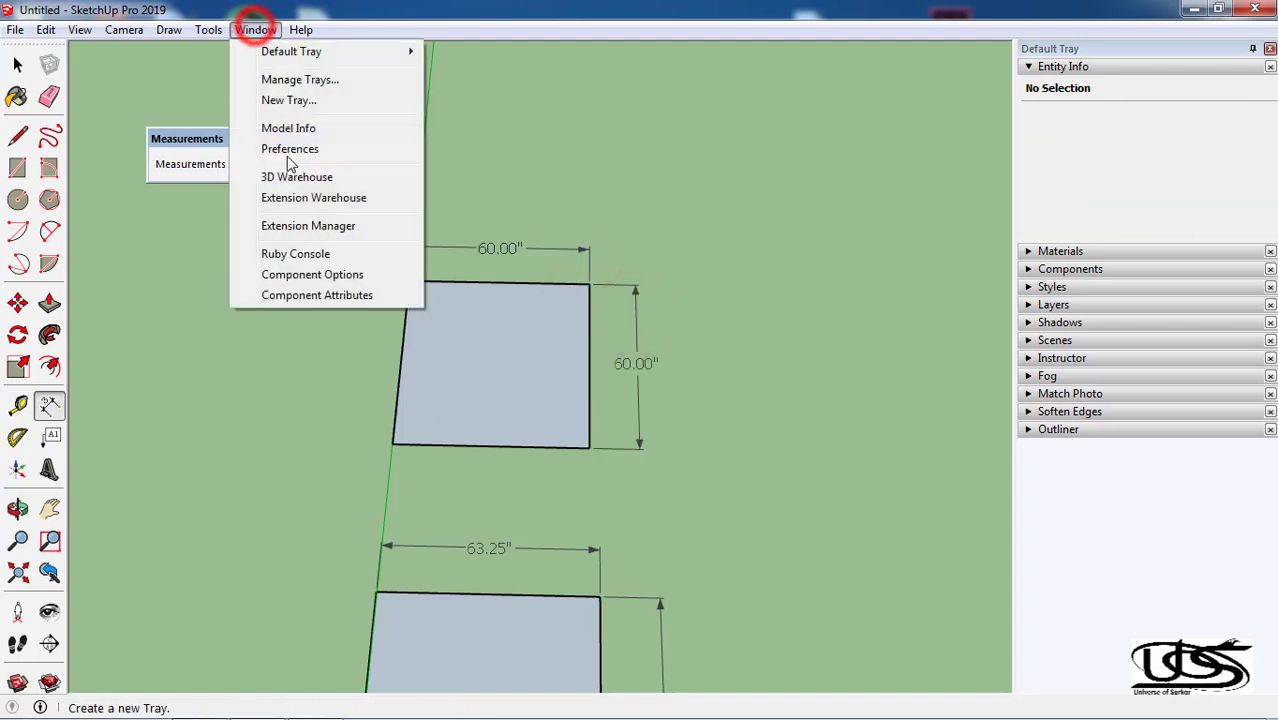
{"action": "left_click", "coordinate": [330, 128]}
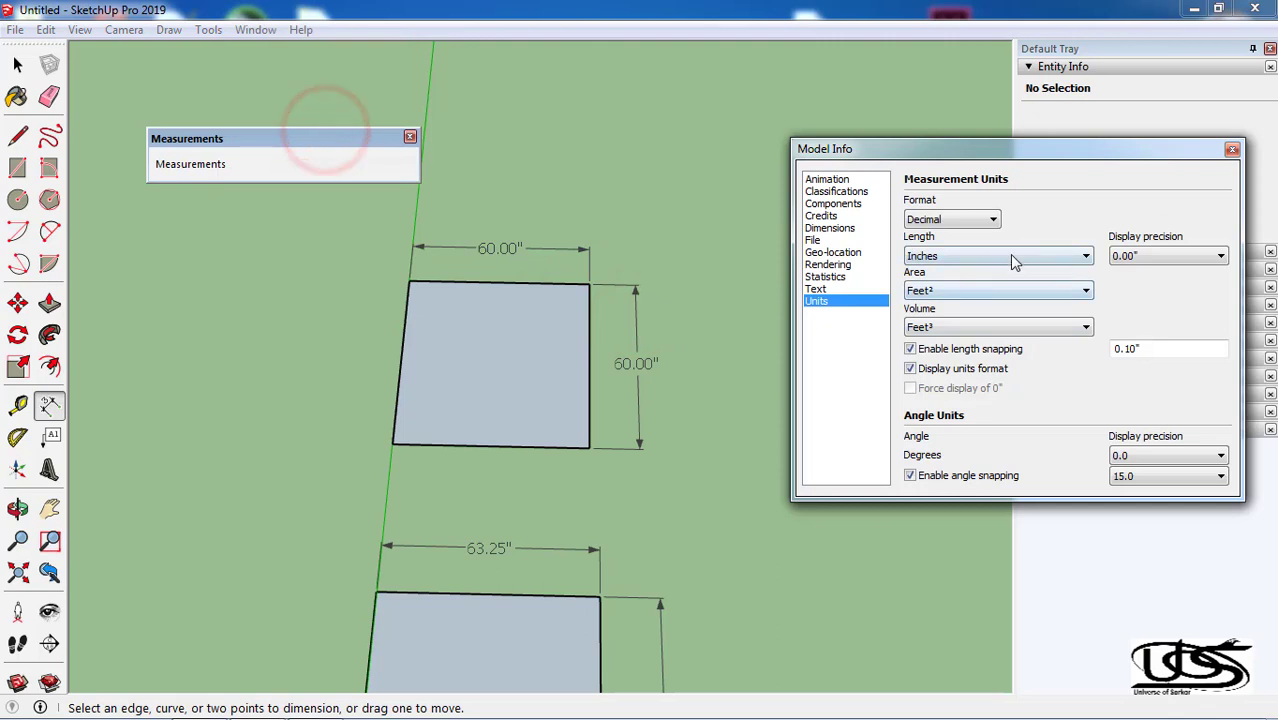
{"action": "left_click", "coordinate": [1005, 255]}
{"action": "left_click", "coordinate": [966, 286]}
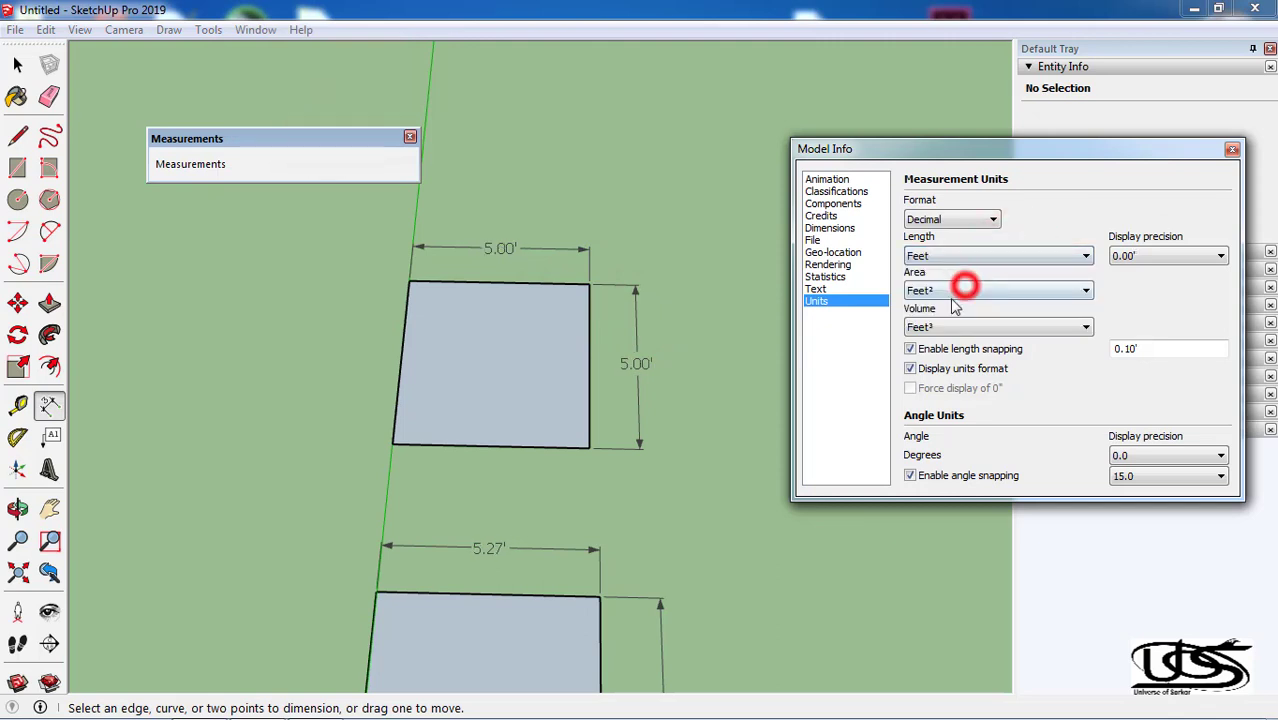
{"action": "left_click", "coordinate": [1231, 149]}
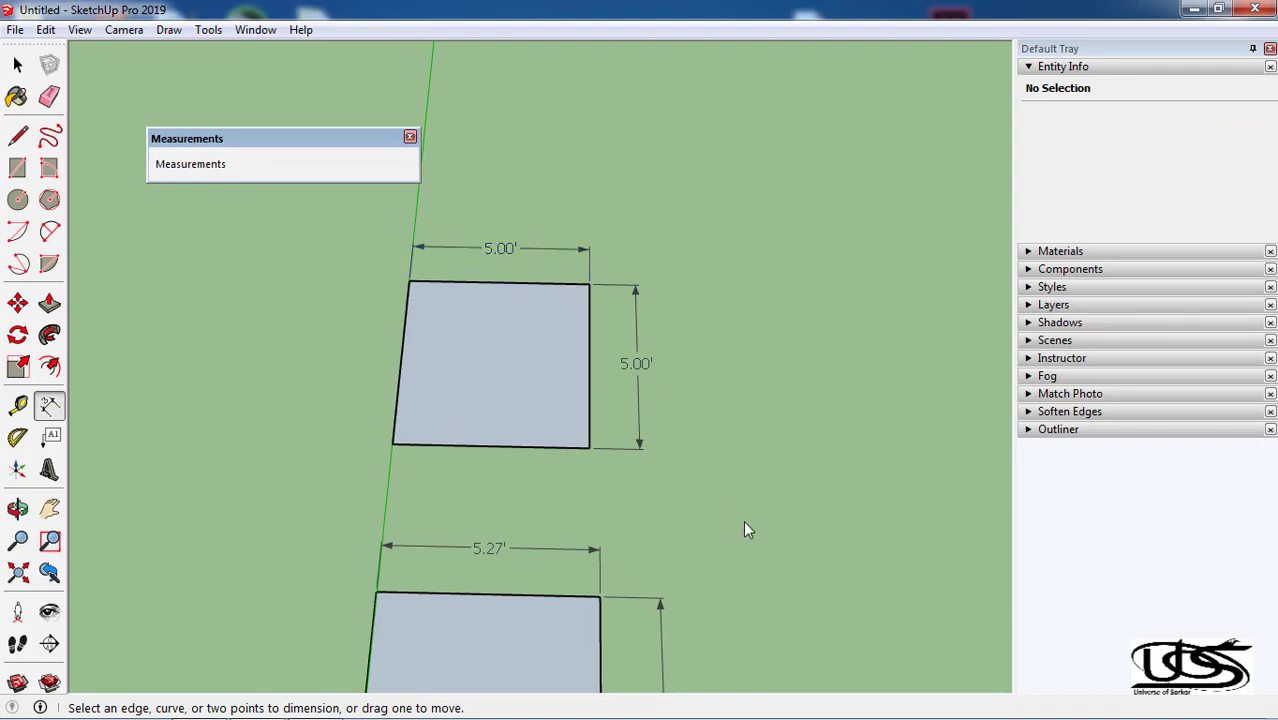
{"action": "left_click", "coordinate": [17, 65]}
Confirm the new 5' square's face area is 25 ft², then launch Windows Calculator
{"action": "left_click", "coordinate": [485, 369]}
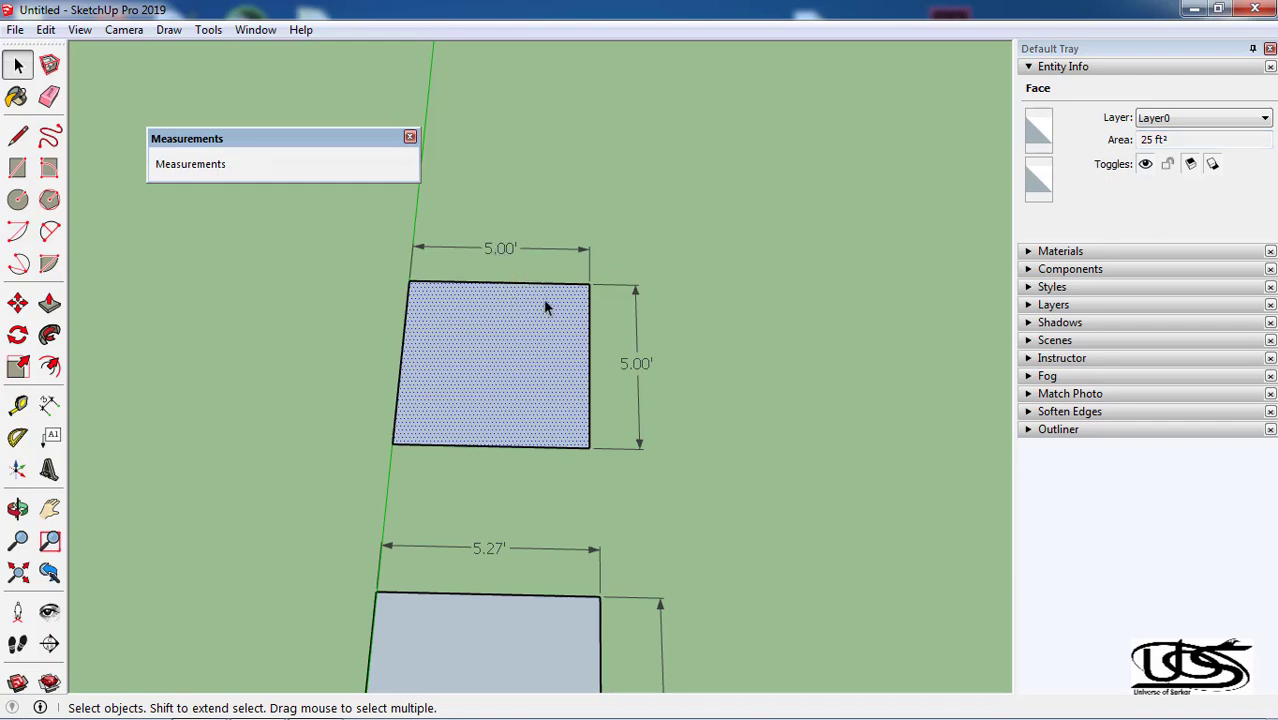
{"action": "left_click", "coordinate": [1143, 139]}
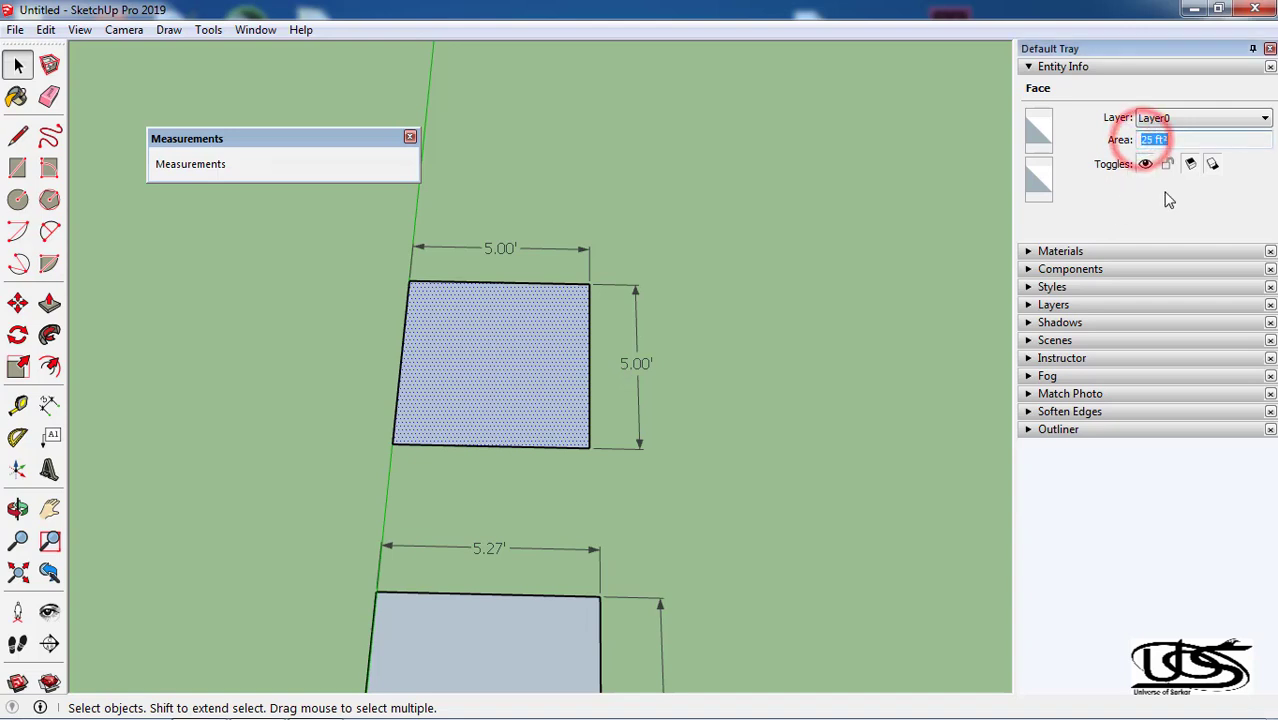
{"action": "key", "text": "super"}
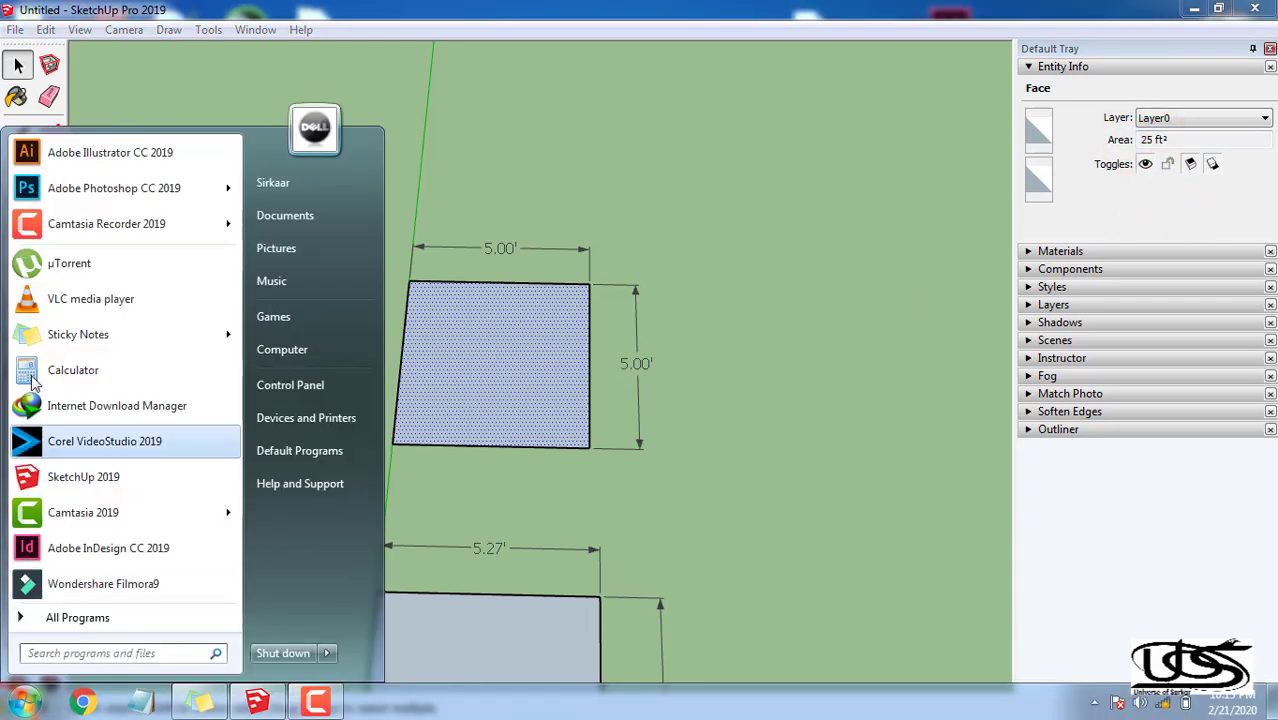
{"action": "left_click", "coordinate": [50, 373]}
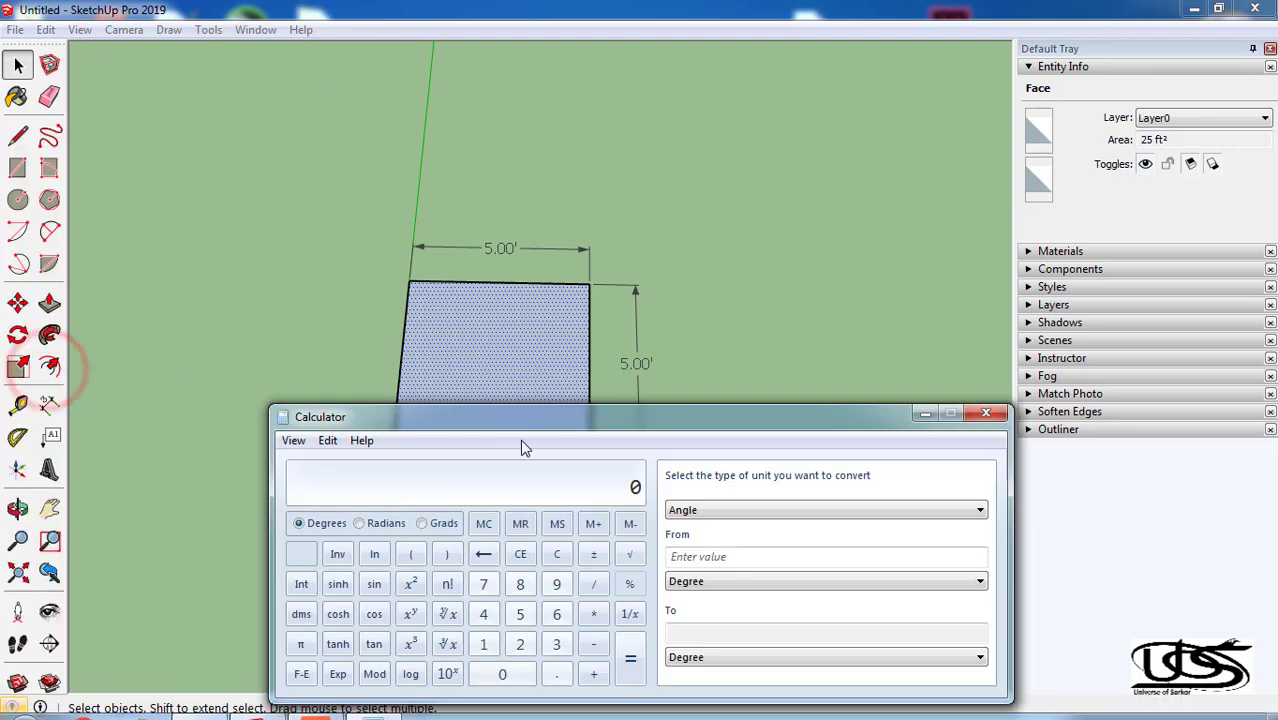
Square 5 in Calculator to get 25, then close the calculator
{"action": "left_click_drag", "start_coordinate": [530, 420], "coordinate": [665, 245]}
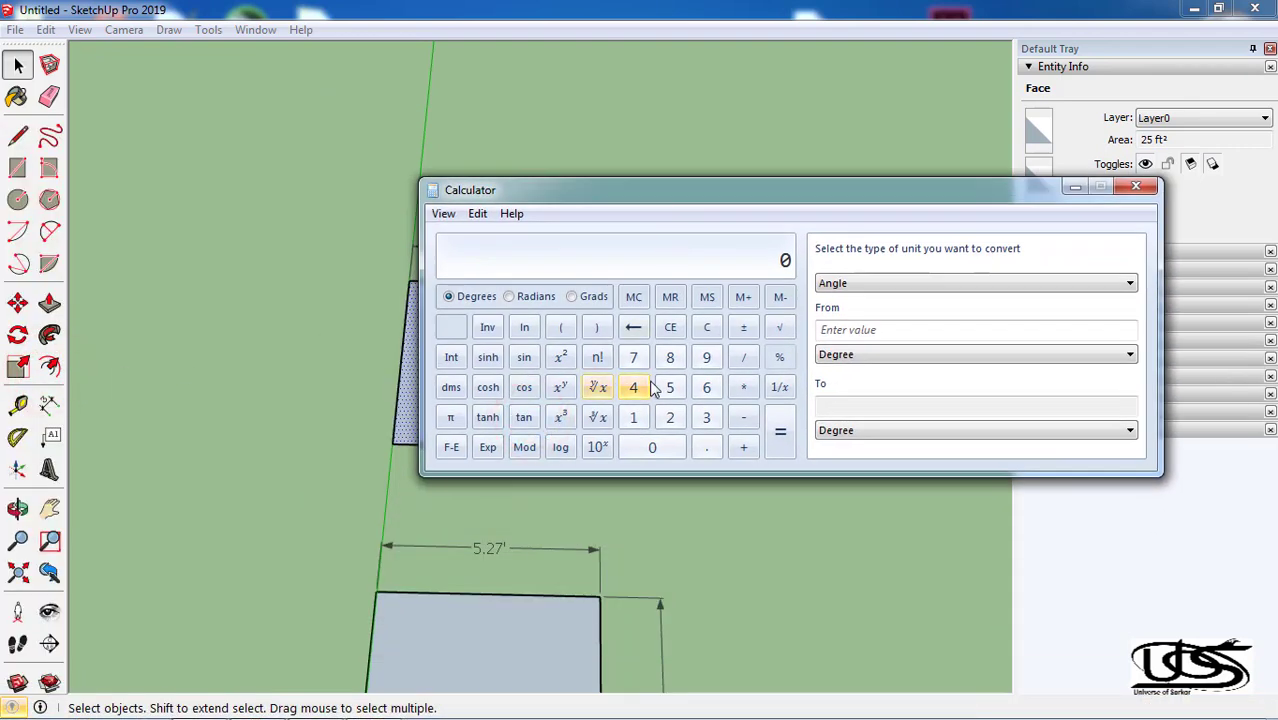
{"action": "left_click", "coordinate": [670, 387]}
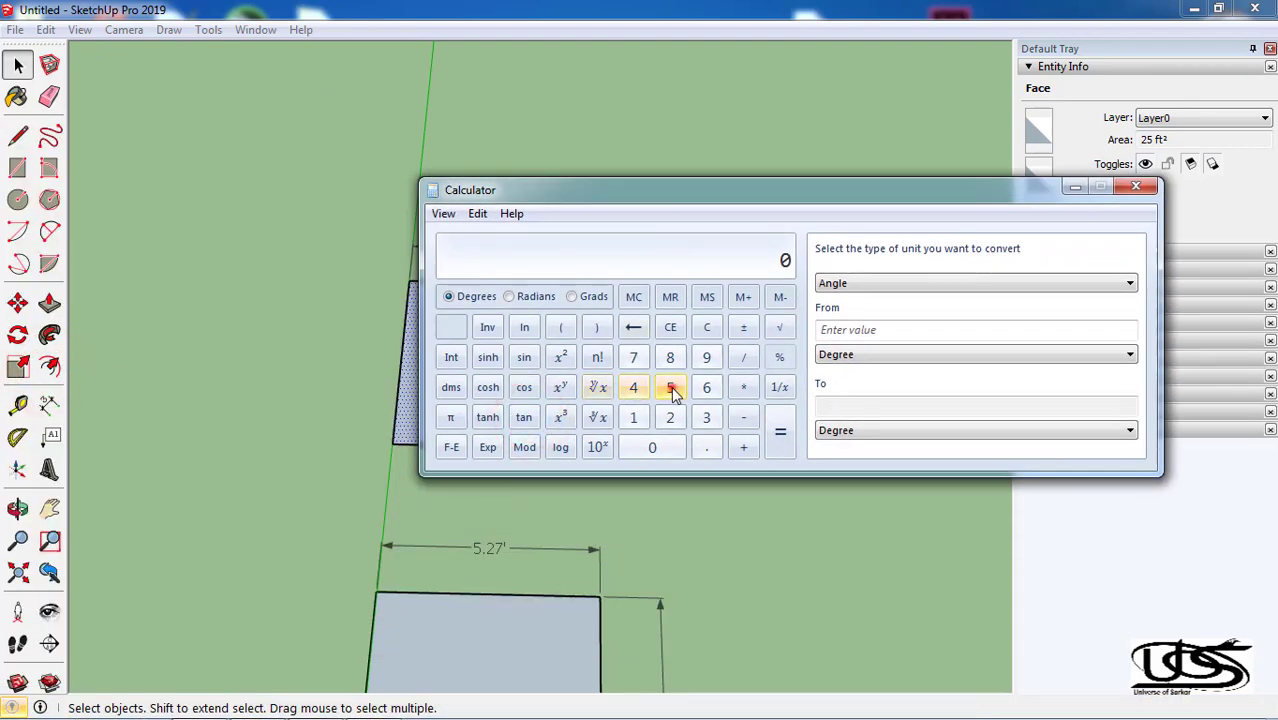
{"action": "left_click", "coordinate": [561, 359]}
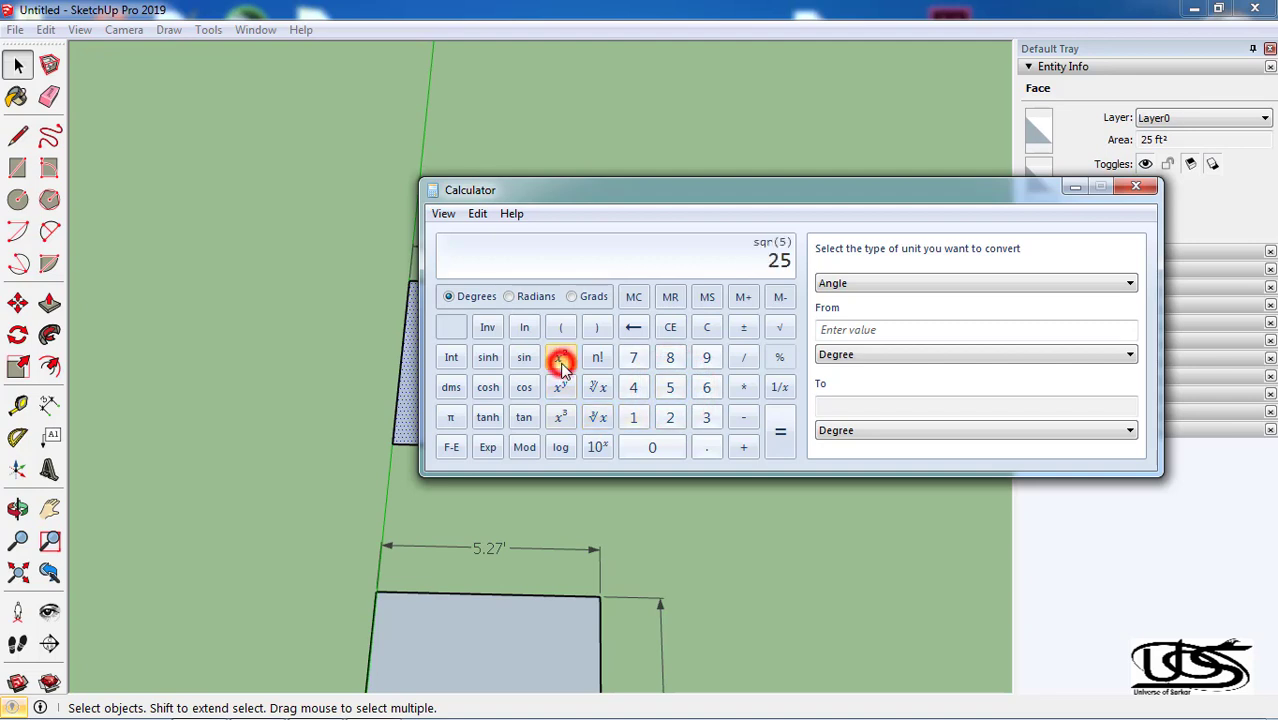
{"action": "left_click", "coordinate": [782, 438]}
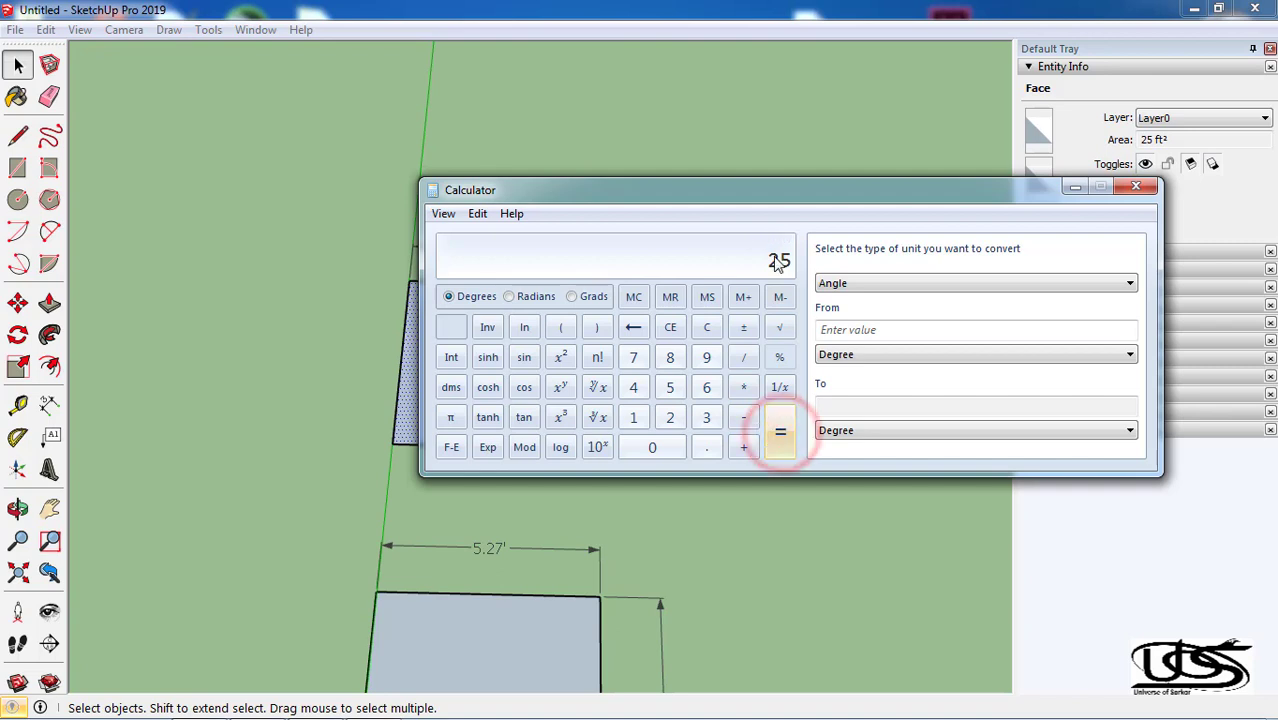
{"action": "left_click", "coordinate": [1134, 188]}
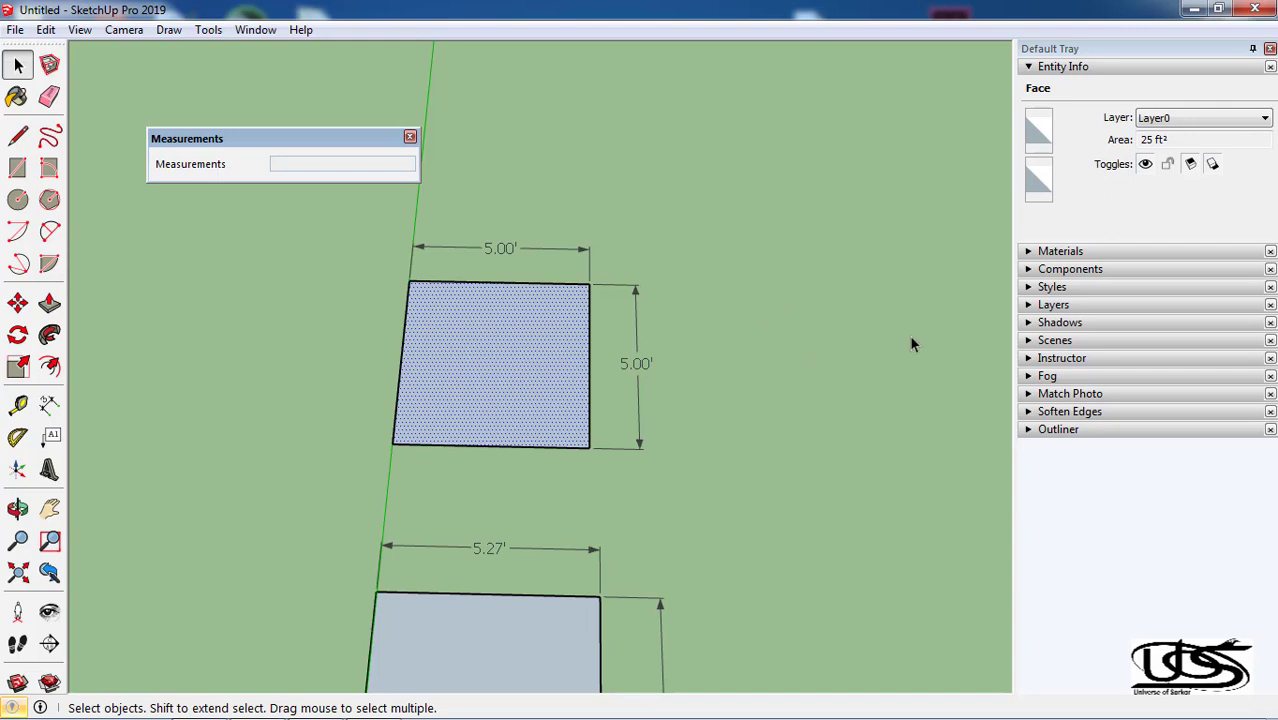
Erase both 5.00' dimensions from the small square
{"action": "mouse_move", "coordinate": [602, 457]}
{"action": "middle_mouse_down"}
{"action": "mouse_move", "coordinate": [408, 320]}
{"action": "mouse_move", "coordinate": [385, 248]}
{"action": "middle_mouse_up"}
{"action": "mouse_move", "coordinate": [598, 275]}
{"action": "middle_mouse_down"}
{"action": "mouse_move", "coordinate": [565, 374]}
{"action": "mouse_move", "coordinate": [499, 320]}
{"action": "mouse_move", "coordinate": [471, 354]}
{"action": "mouse_move", "coordinate": [479, 362]}
{"action": "middle_mouse_up"}
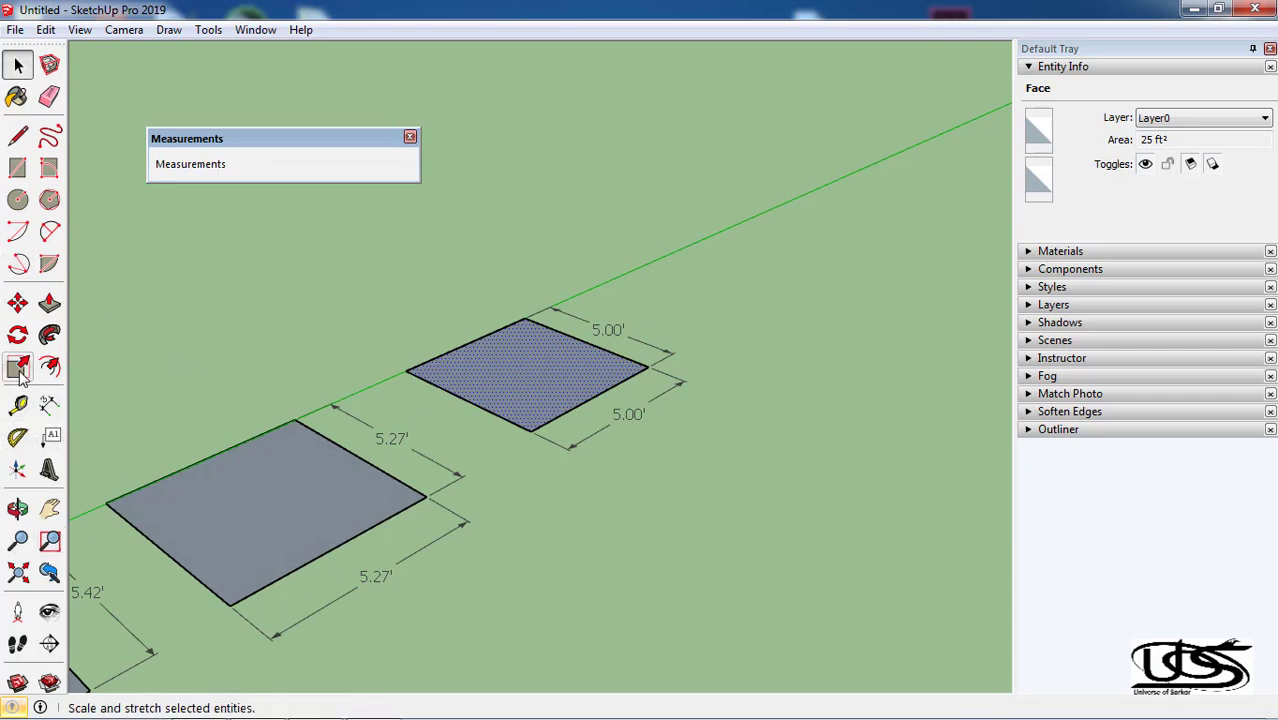
{"action": "left_click", "coordinate": [49, 96]}
{"action": "left_click", "coordinate": [602, 419]}
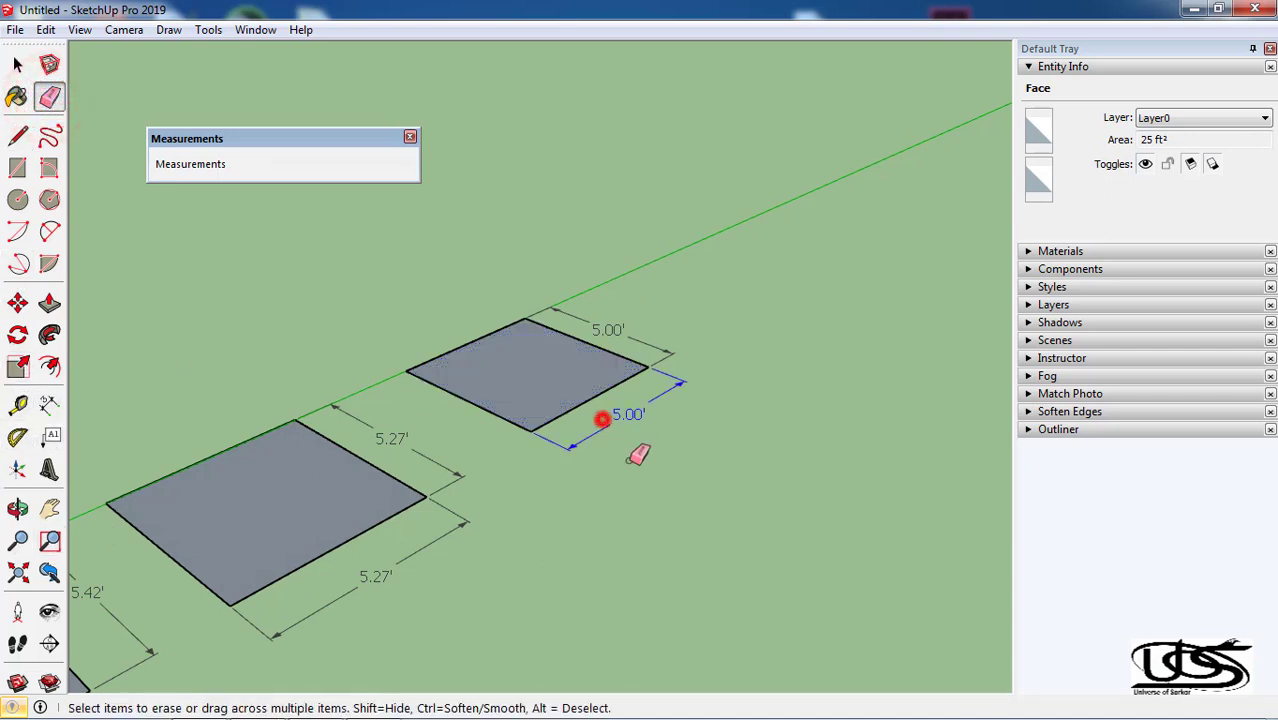
{"action": "left_click", "coordinate": [643, 338]}
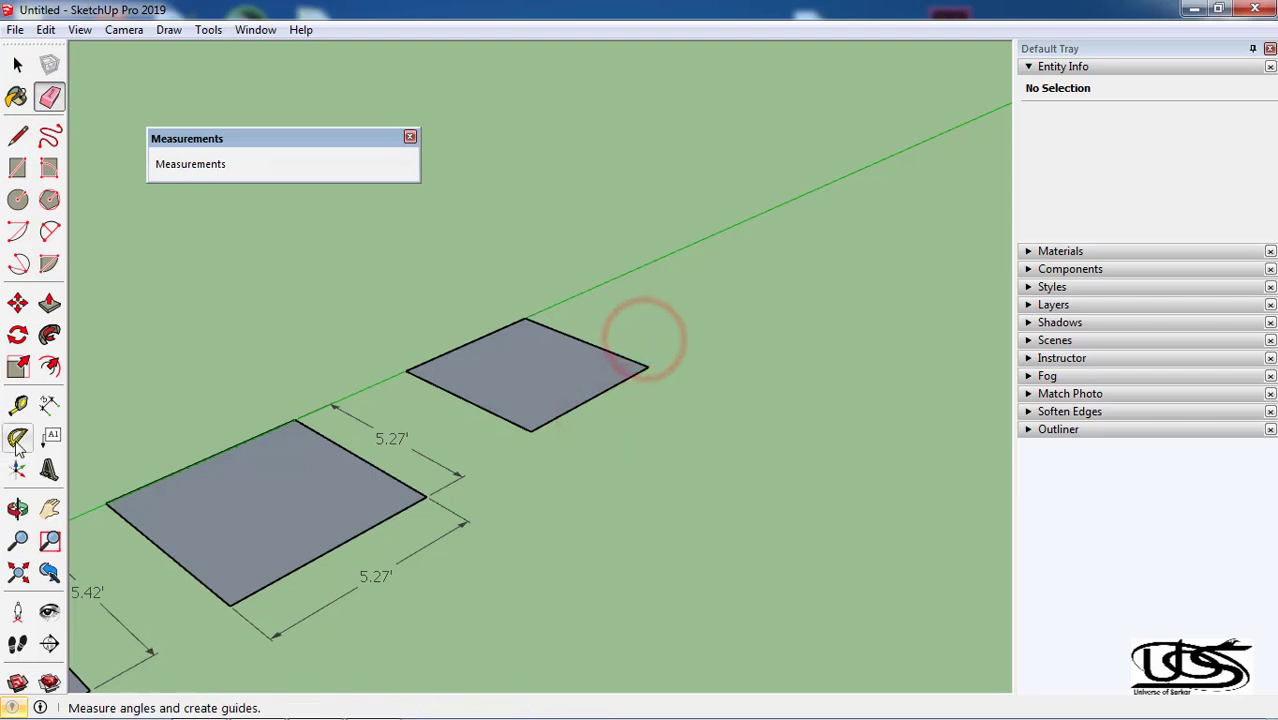
Push/Pull the small square up 5' into a cube
{"action": "left_click", "coordinate": [49, 302]}
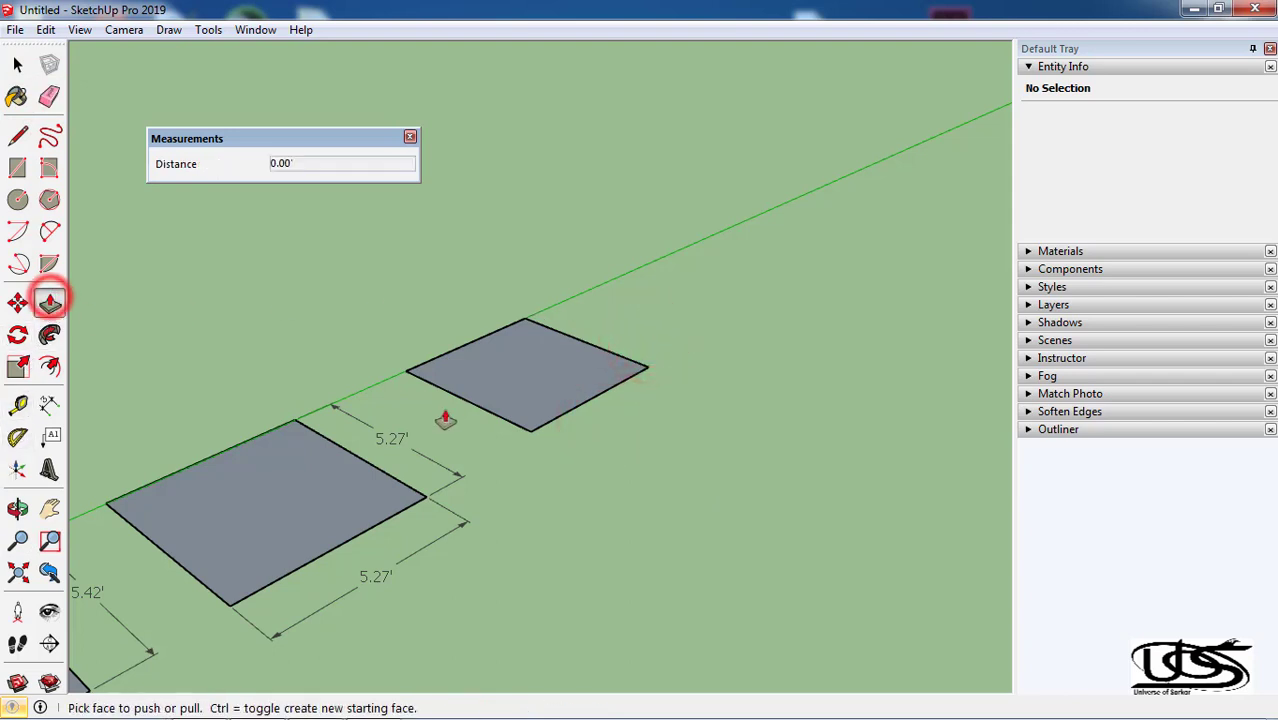
{"action": "left_click", "coordinate": [505, 371]}
{"action": "type", "text": "5"}
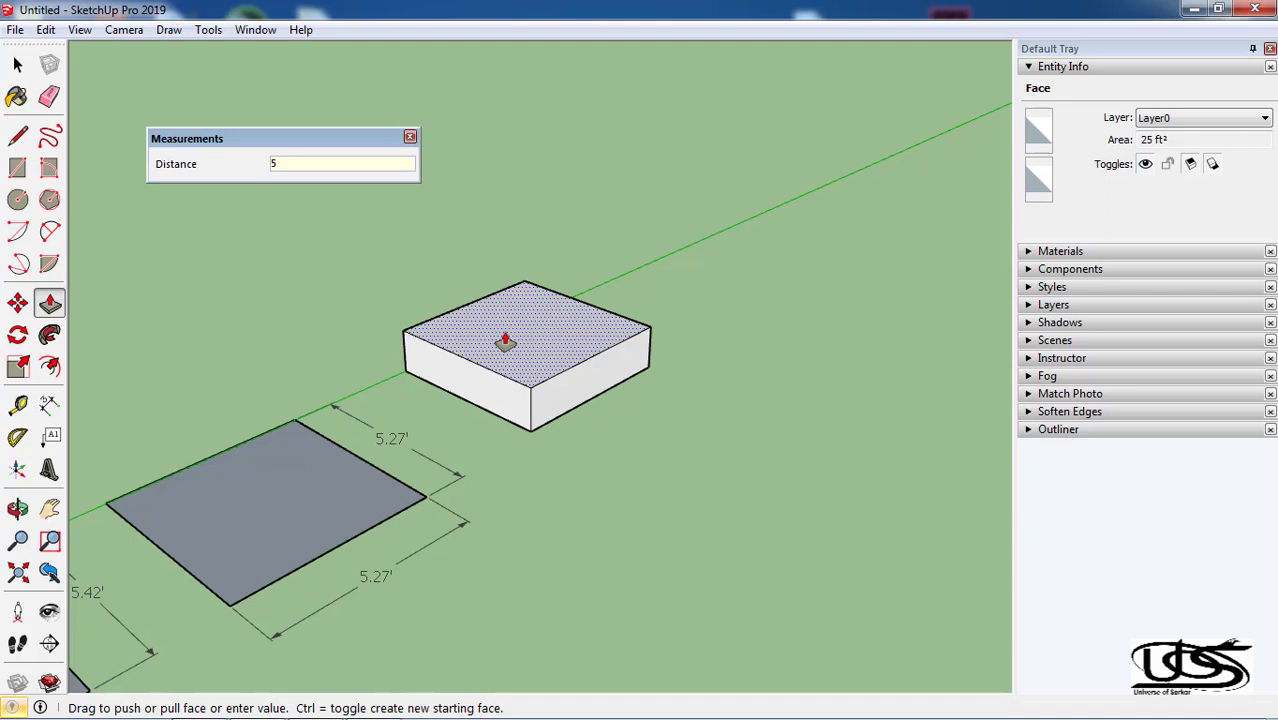
{"action": "key", "text": "Return"}
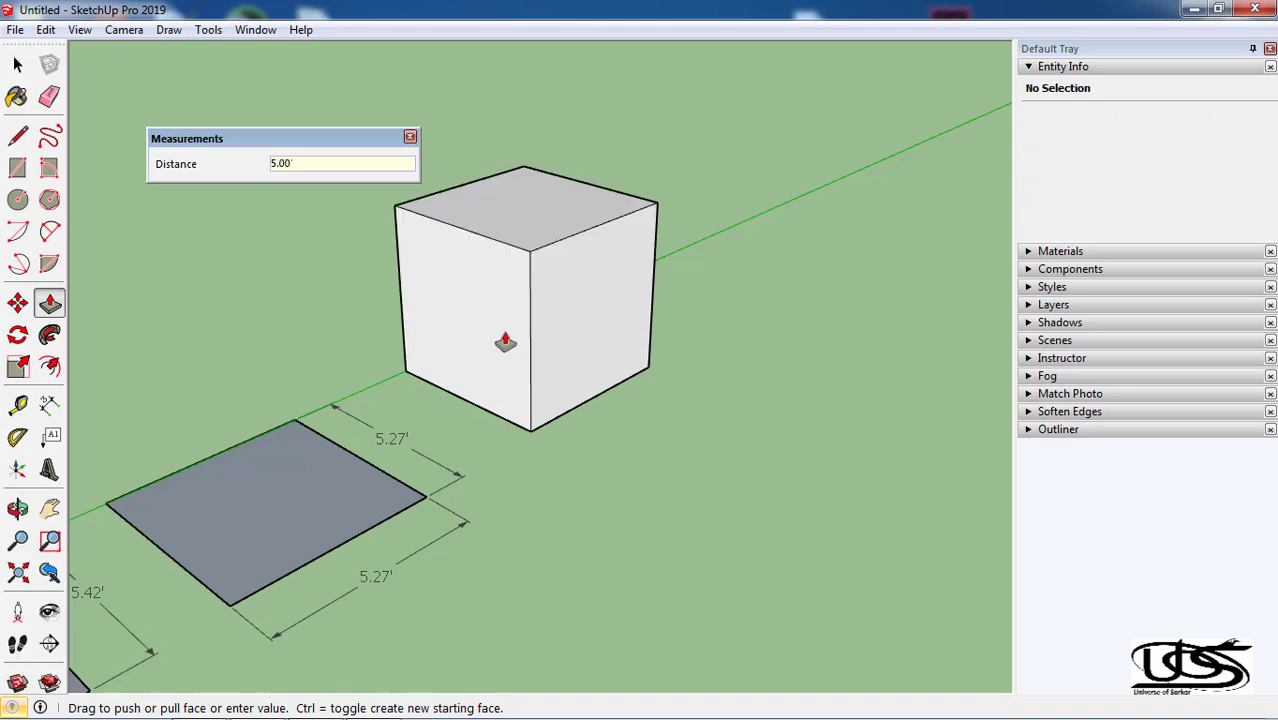
{"action": "mouse_move", "coordinate": [619, 422]}
{"action": "middle_mouse_down"}
{"action": "mouse_move", "coordinate": [436, 271]}
{"action": "mouse_move", "coordinate": [349, 268]}
{"action": "mouse_move", "coordinate": [397, 362]}
{"action": "mouse_move", "coordinate": [519, 402]}
{"action": "mouse_move", "coordinate": [662, 411]}
{"action": "mouse_move", "coordinate": [540, 292]}
{"action": "mouse_move", "coordinate": [619, 237]}
{"action": "mouse_move", "coordinate": [736, 237]}
{"action": "mouse_move", "coordinate": [776, 308]}
{"action": "mouse_move", "coordinate": [776, 346]}
{"action": "middle_mouse_up"}
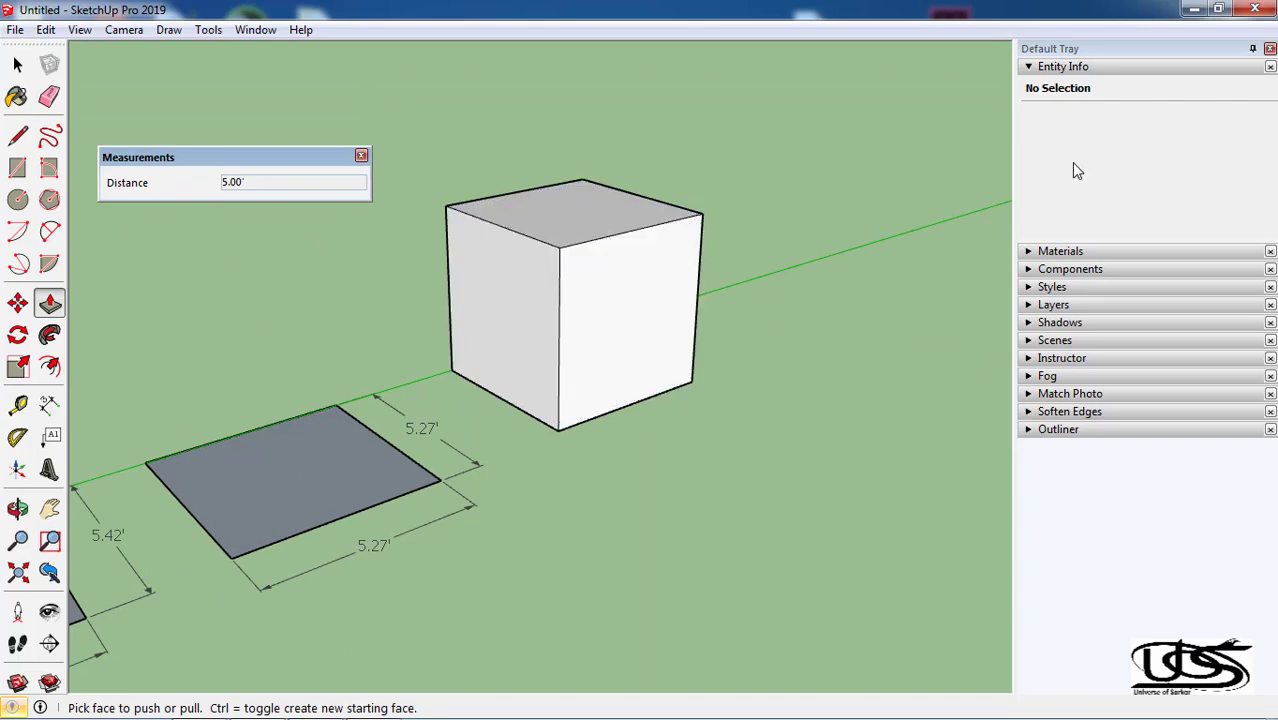
Select the whole cube and make it a group
{"action": "left_click", "coordinate": [17, 64]}
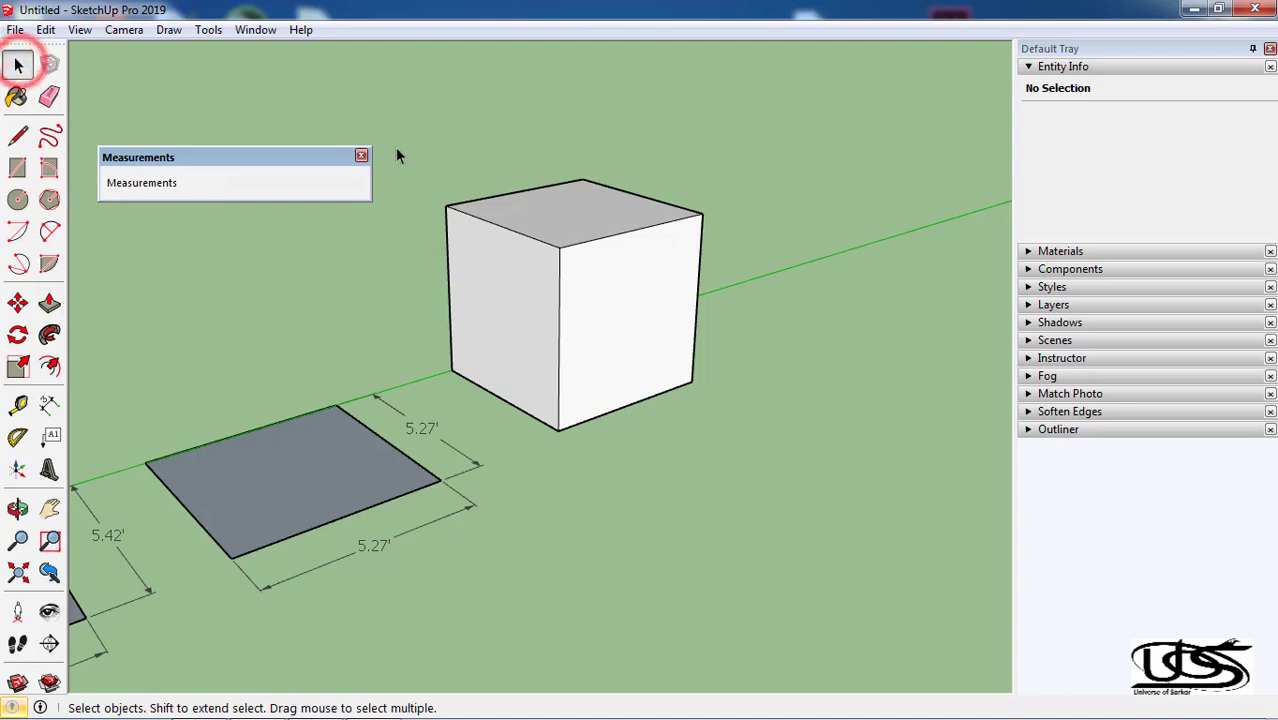
{"action": "left_click_drag", "start_coordinate": [408, 100], "coordinate": [766, 470]}
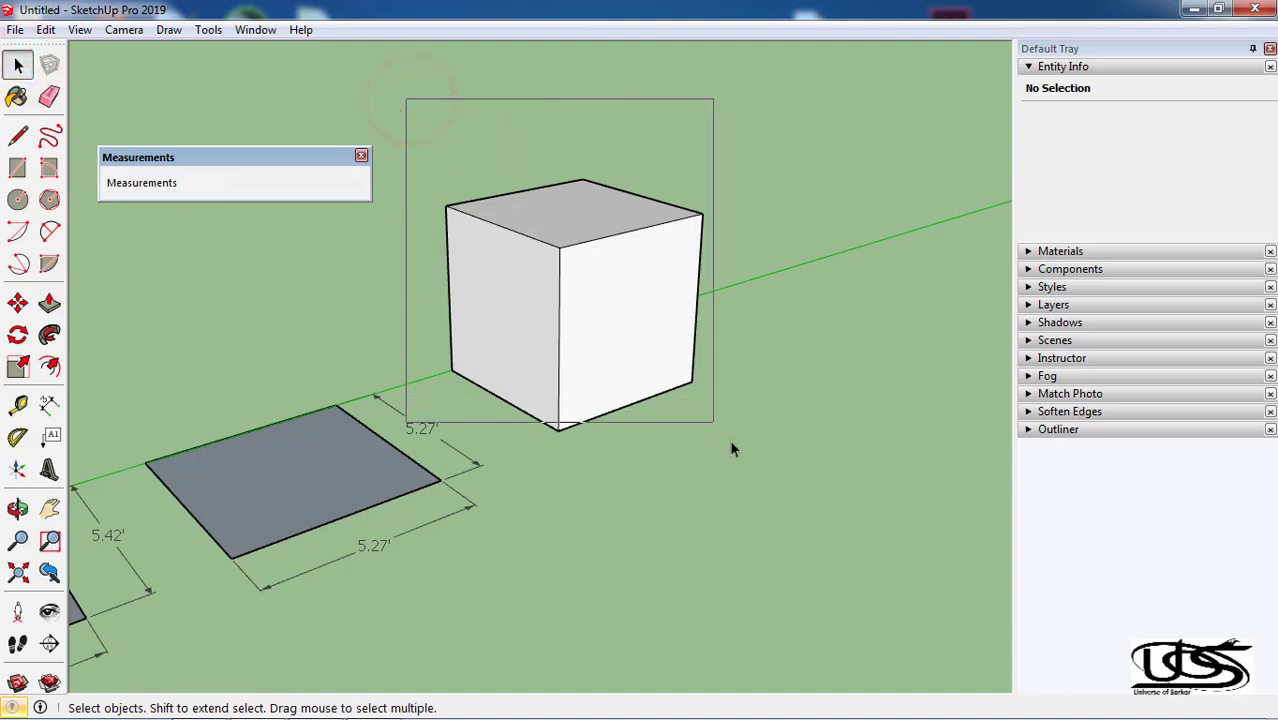
{"action": "right_click", "coordinate": [505, 330]}
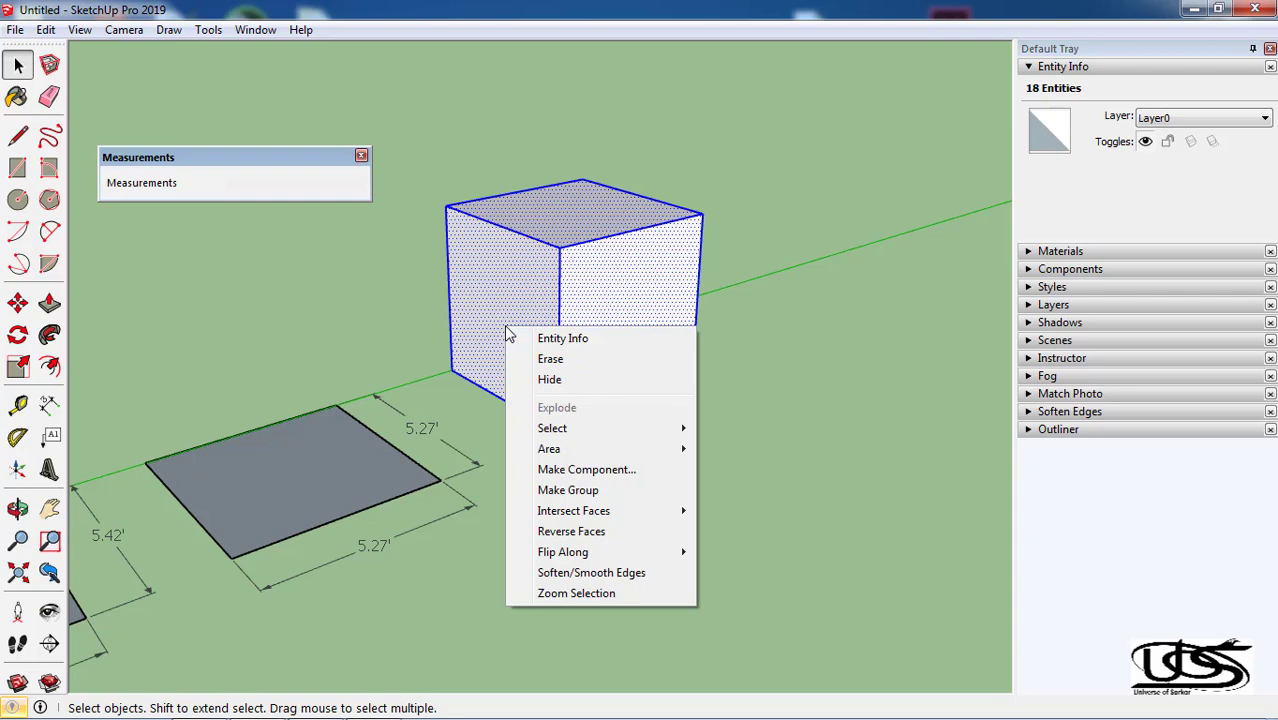
{"action": "left_click", "coordinate": [560, 489]}
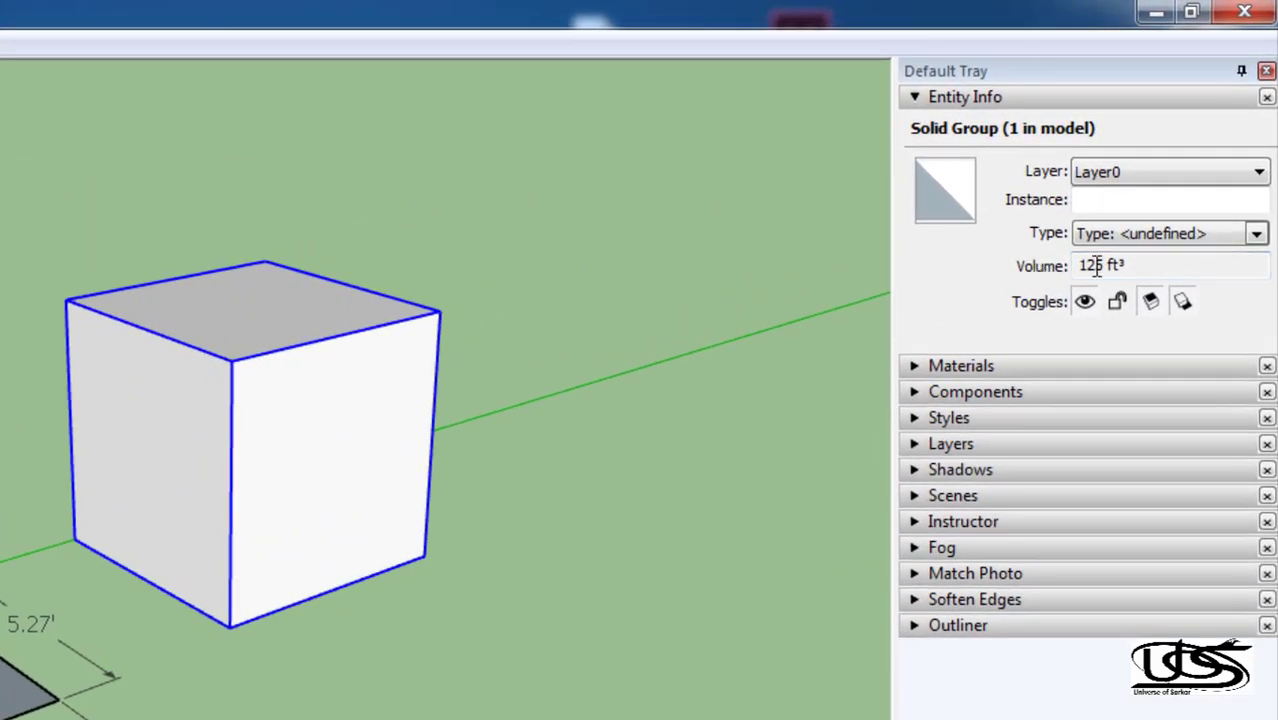
Check the cube's 125 ft³ volume in Entity Info
{"action": "double_click", "coordinate": [1086, 265]}
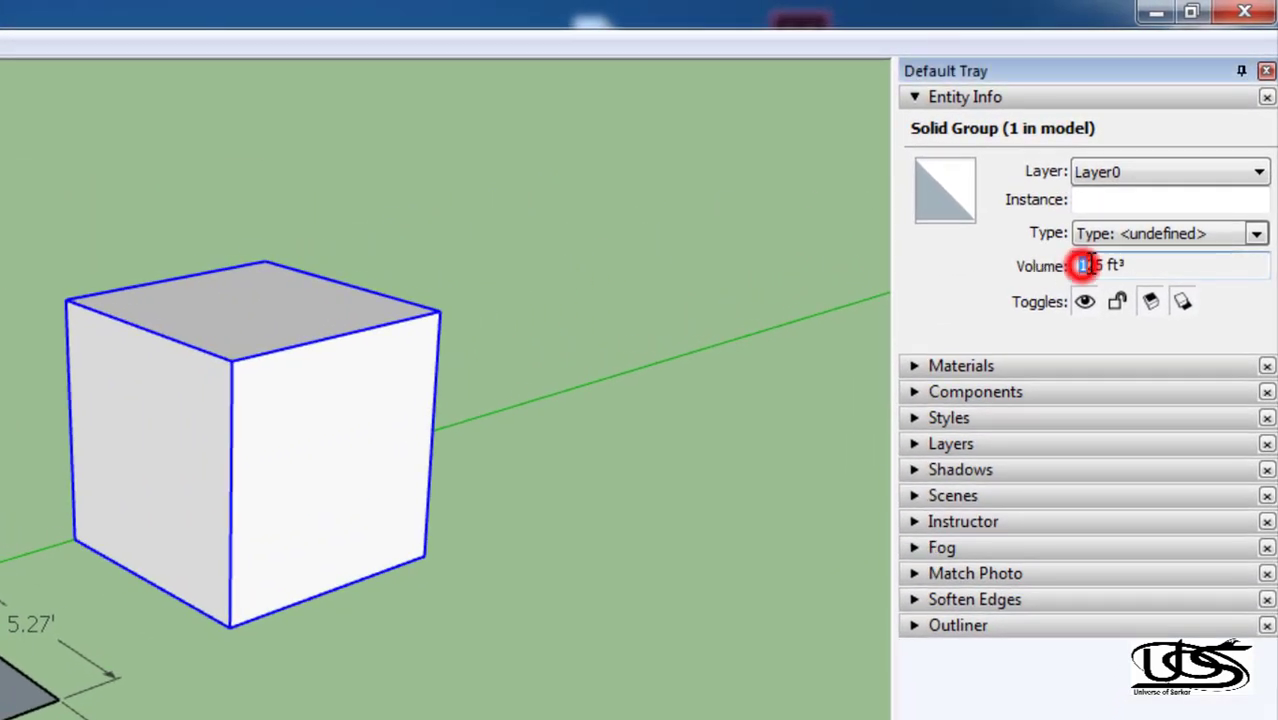
{"action": "mouse_move", "coordinate": [62, 527]}
{"action": "middle_mouse_down"}
{"action": "mouse_move", "coordinate": [51, 465]}
{"action": "mouse_move", "coordinate": [180, 483]}
{"action": "mouse_move", "coordinate": [237, 522]}
{"action": "mouse_move", "coordinate": [143, 543]}
{"action": "mouse_move", "coordinate": [23, 451]}
{"action": "mouse_move", "coordinate": [157, 337]}
{"action": "middle_mouse_up"}
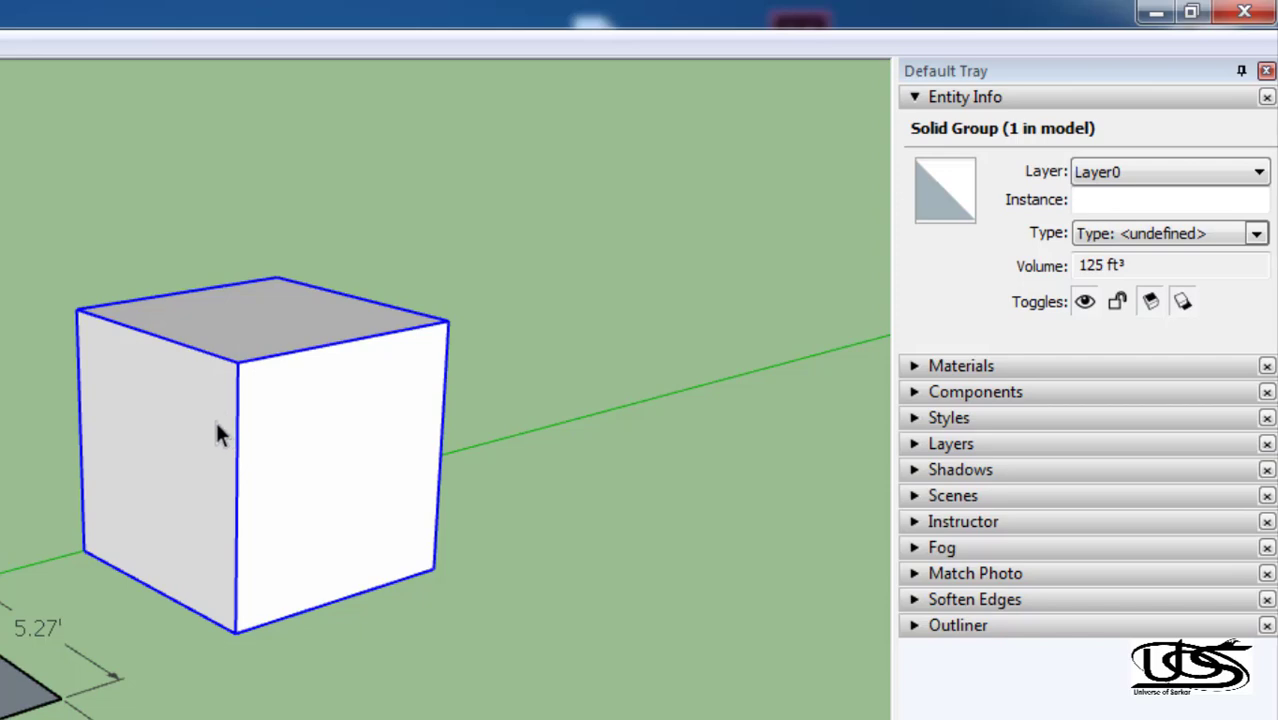
{"action": "double_click", "coordinate": [1086, 265]}
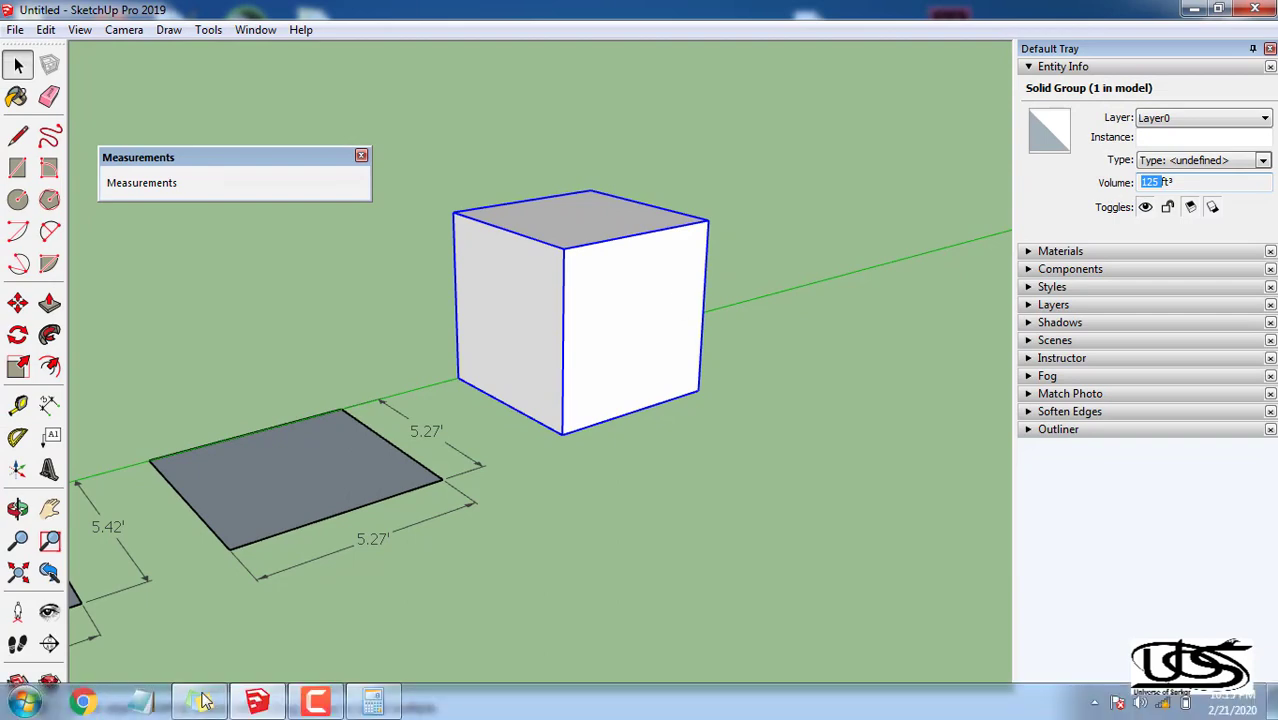
Cube 5 in Windows Calculator to confirm 125, then close it
{"action": "left_click", "coordinate": [373, 703]}
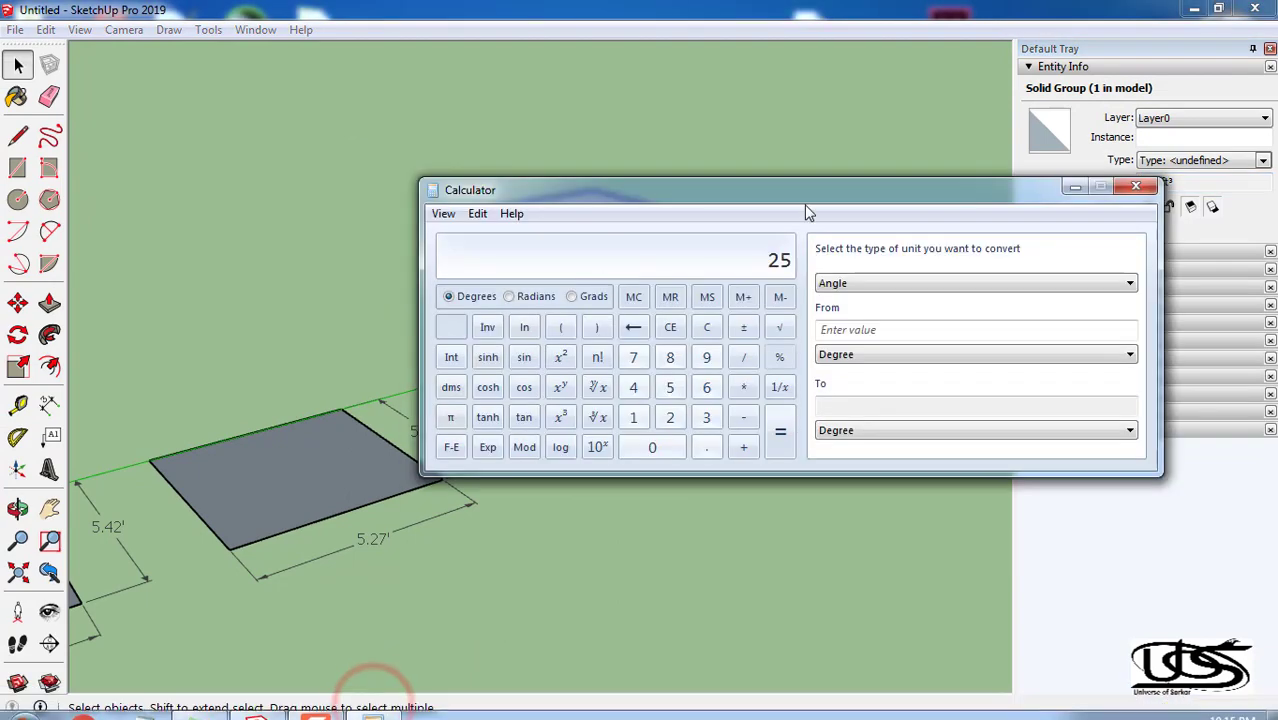
{"action": "left_click_drag", "start_coordinate": [804, 197], "coordinate": [594, 205]}
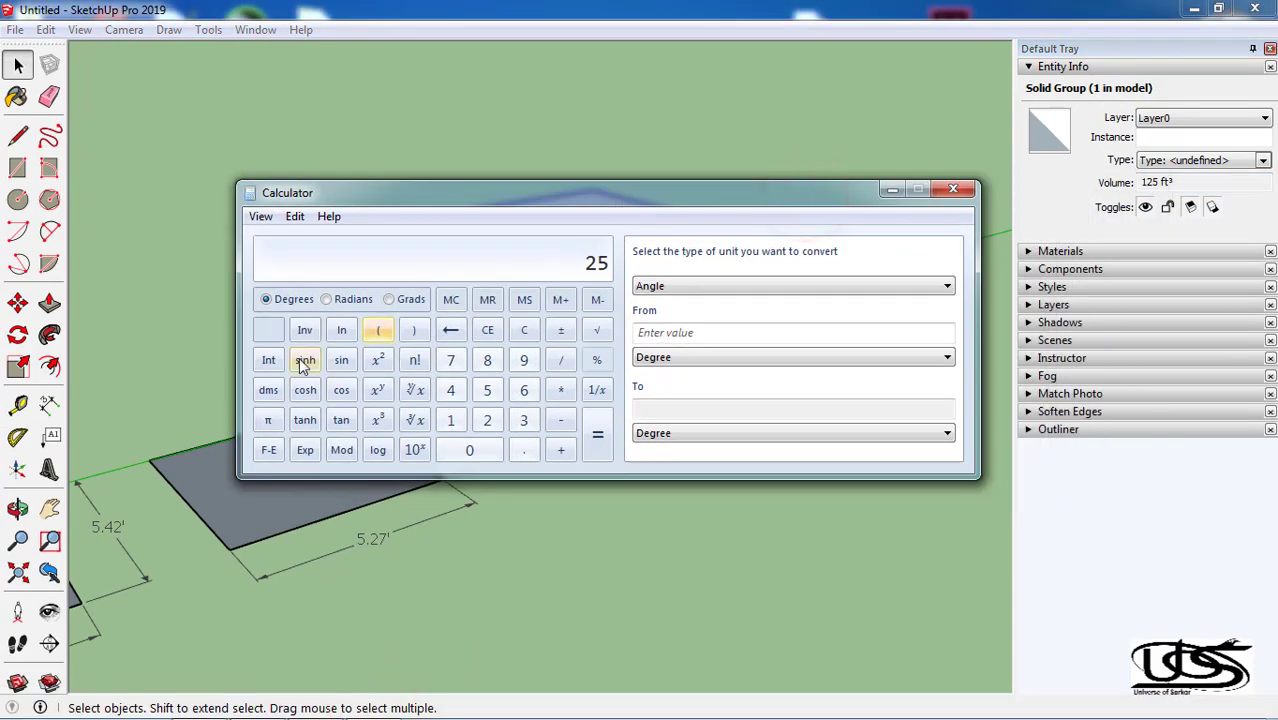
{"action": "left_click", "coordinate": [488, 331]}
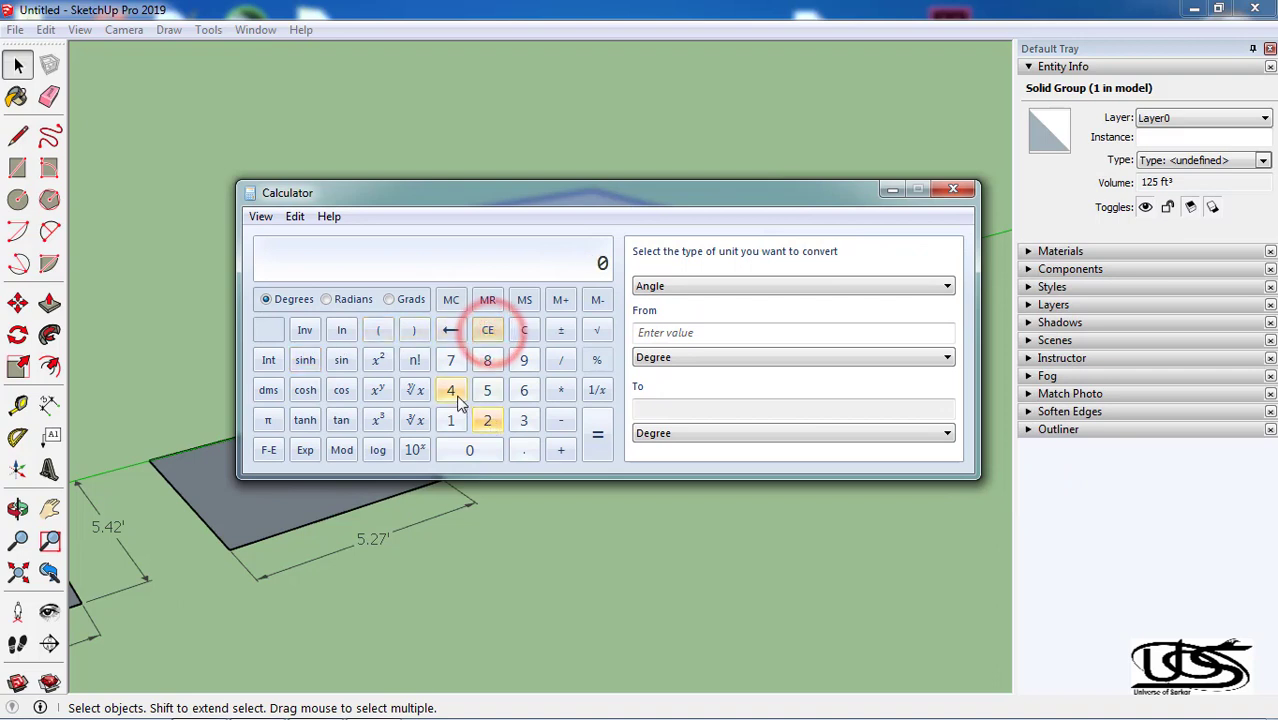
{"action": "left_click", "coordinate": [487, 390]}
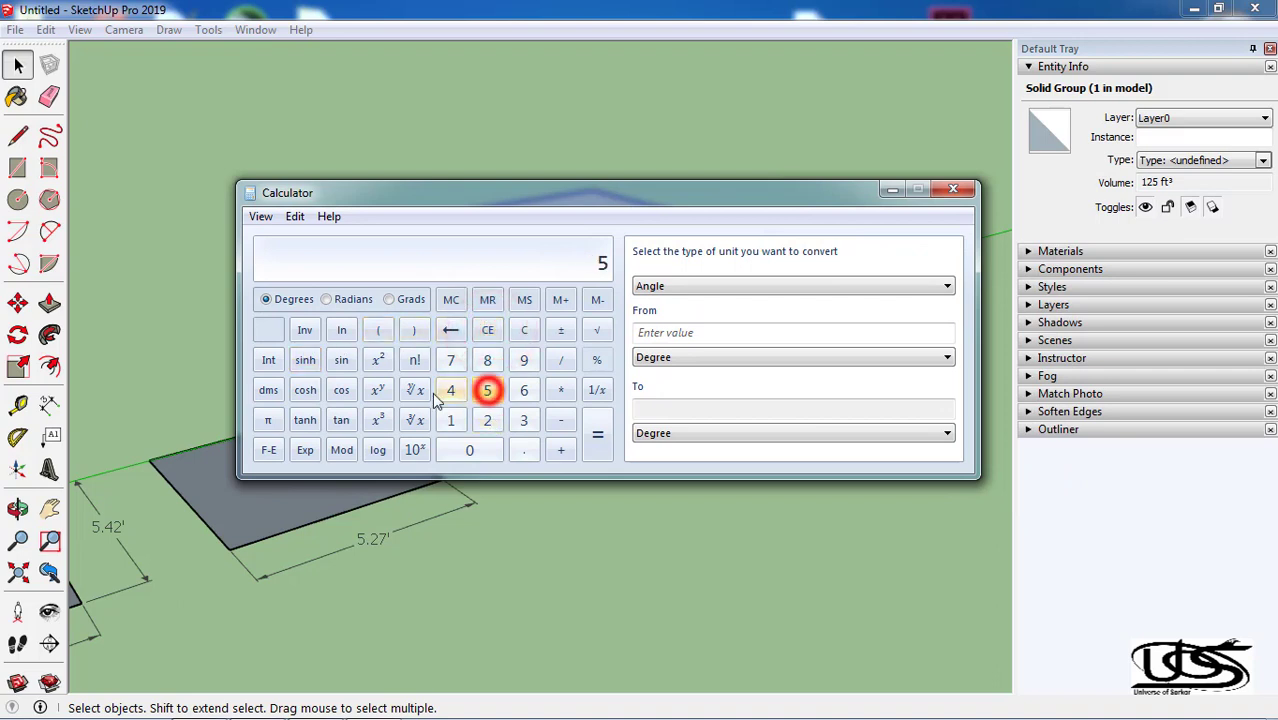
{"action": "left_click", "coordinate": [376, 420]}
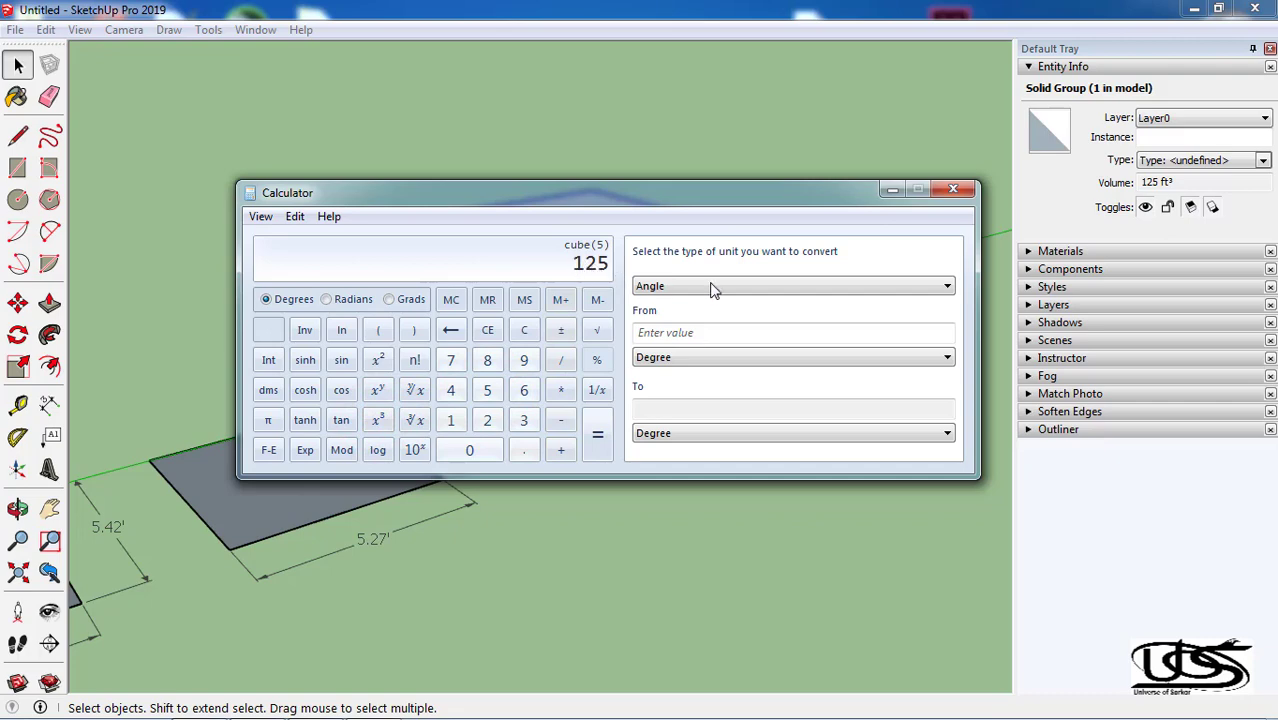
{"action": "left_click", "coordinate": [950, 190]}
Draw a circle on the ground beside the cube and select its face
{"action": "mouse_move", "coordinate": [416, 371]}
{"action": "middle_mouse_down"}
{"action": "mouse_move", "coordinate": [536, 371]}
{"action": "mouse_move", "coordinate": [500, 290]}
{"action": "middle_mouse_up"}
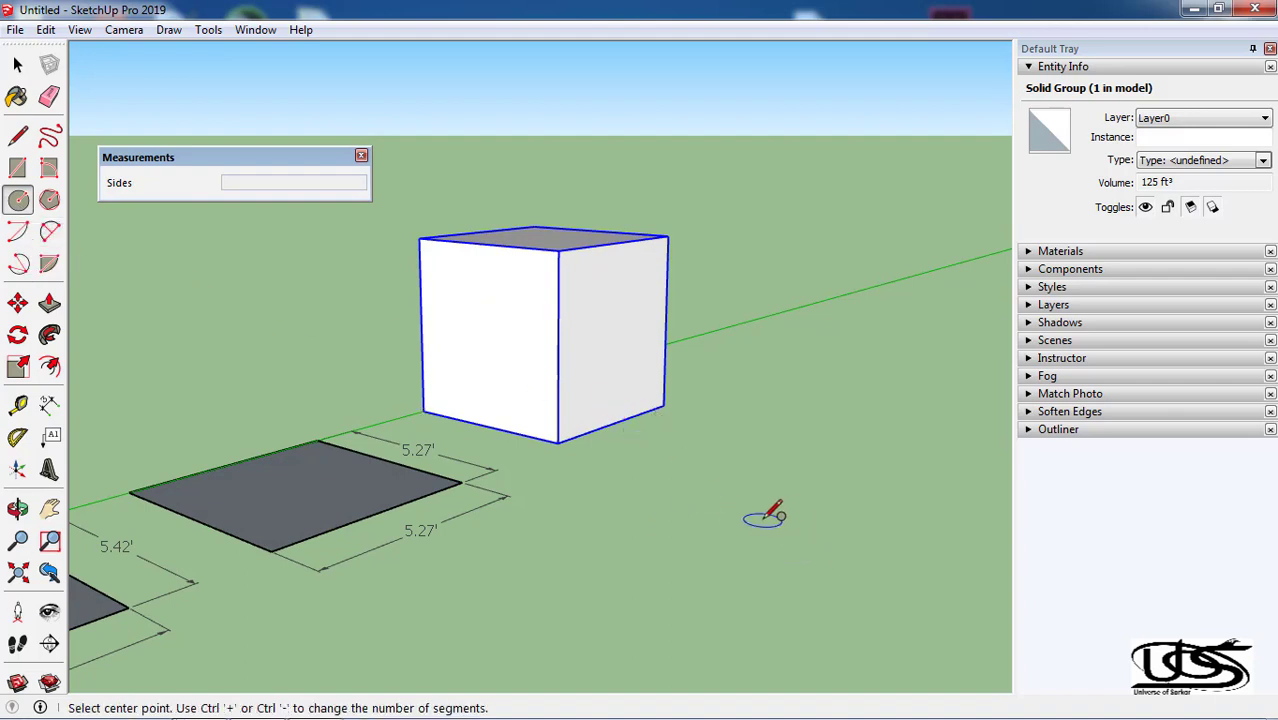
{"action": "left_click", "coordinate": [770, 514]}
{"action": "left_click", "coordinate": [835, 516]}
{"action": "middle_click_drag", "start_coordinate": [725, 543], "coordinate": [748, 585]}
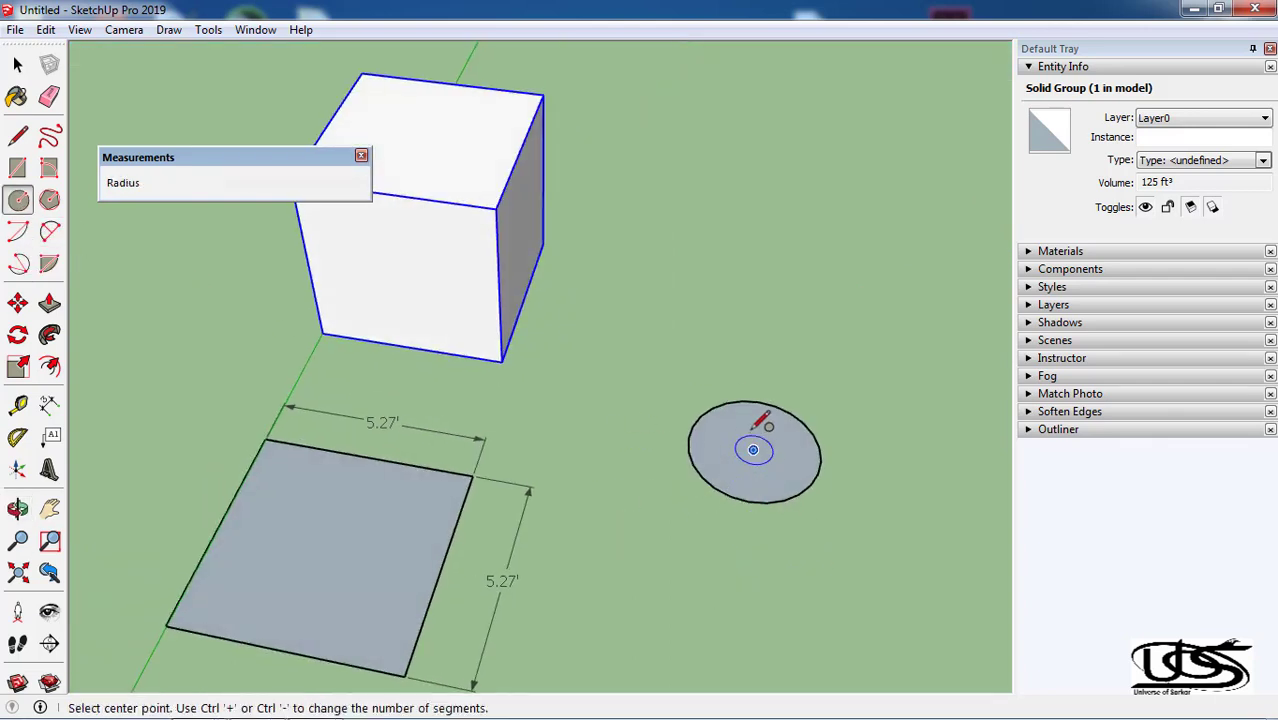
{"action": "left_click", "coordinate": [17, 66]}
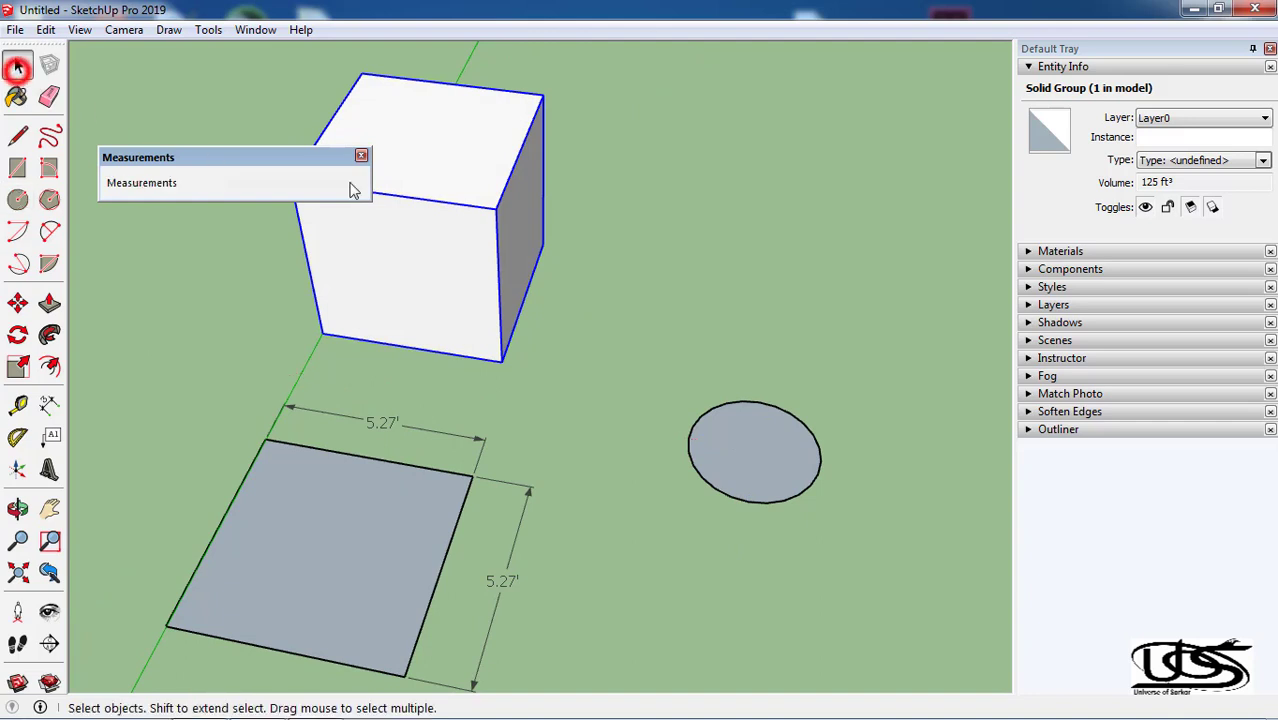
{"action": "left_click", "coordinate": [765, 442]}
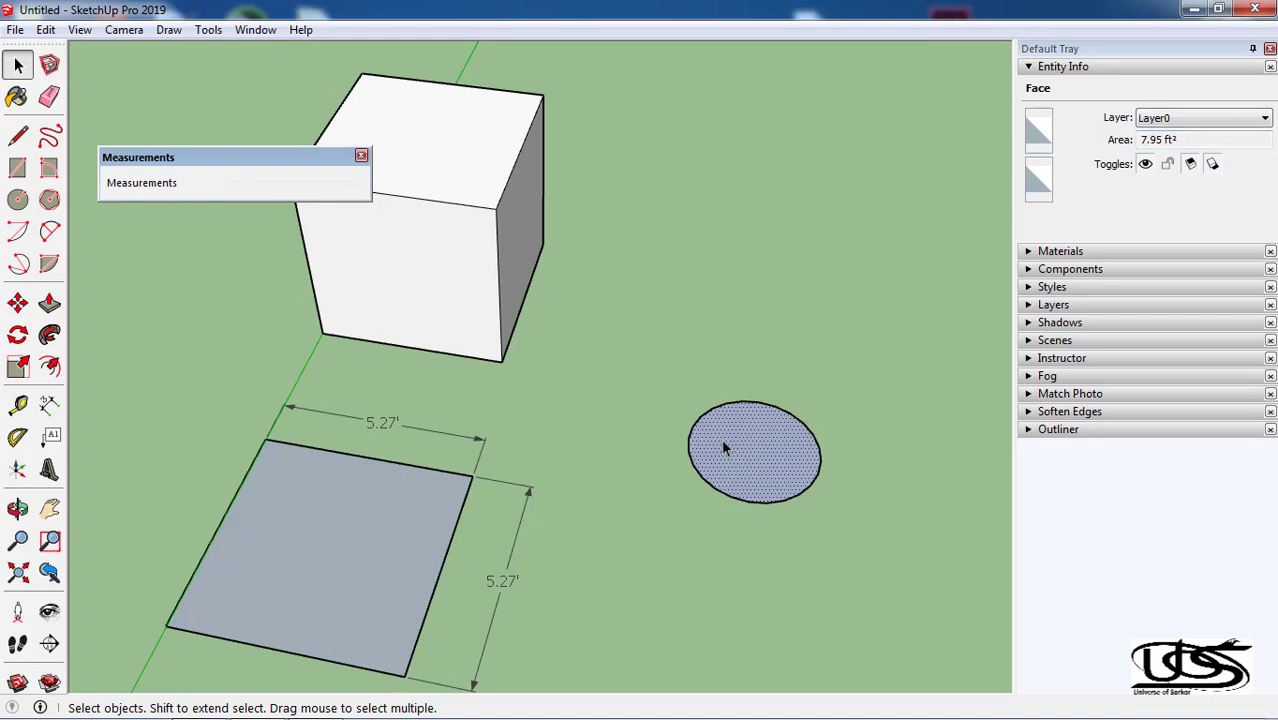
Push/Pull the circle face up 4' into a cylinder
{"action": "scroll", "coordinate": [724, 442], "scroll_direction": "up", "scroll_amount": 1}
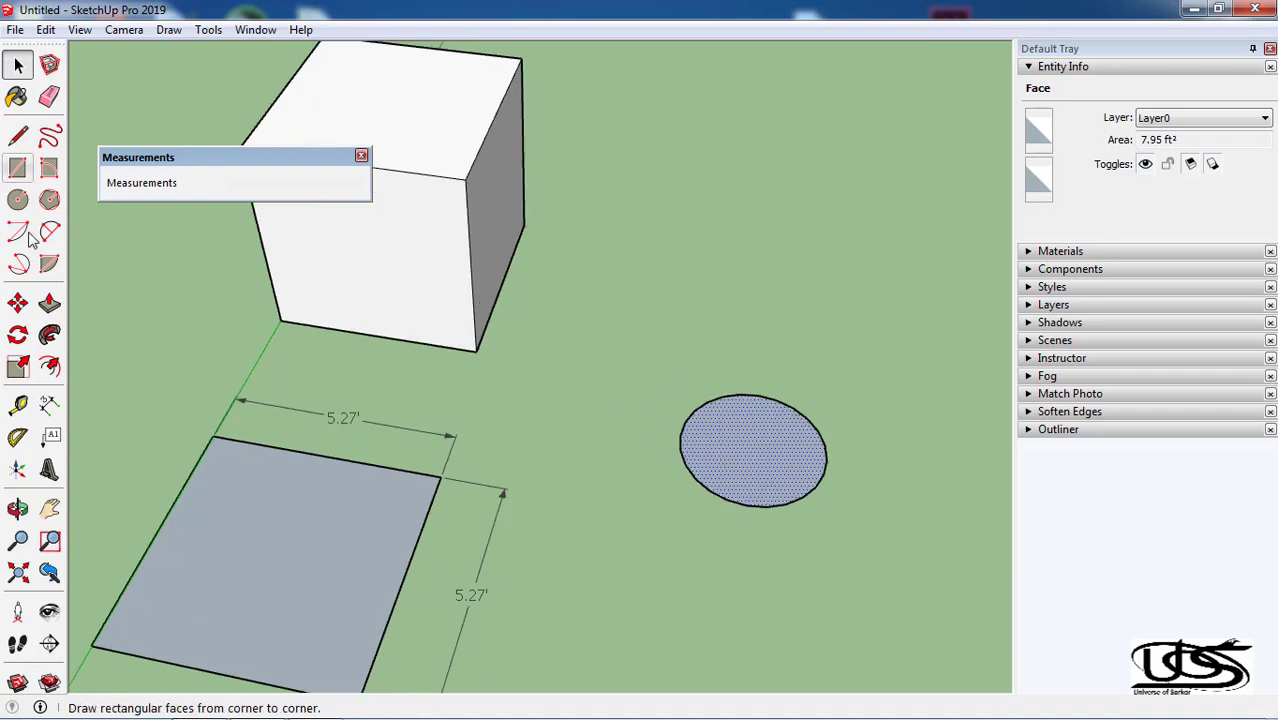
{"action": "left_click", "coordinate": [49, 303]}
{"action": "left_click", "coordinate": [751, 455]}
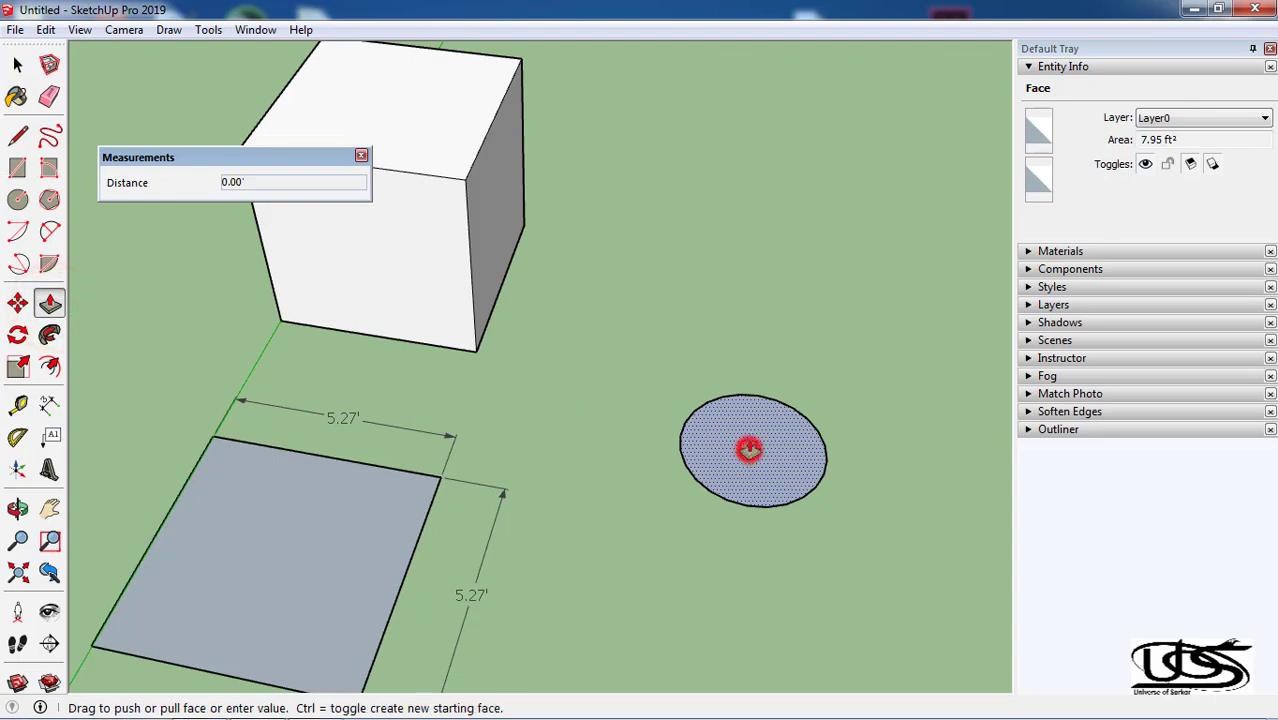
{"action": "left_click", "coordinate": [772, 320]}
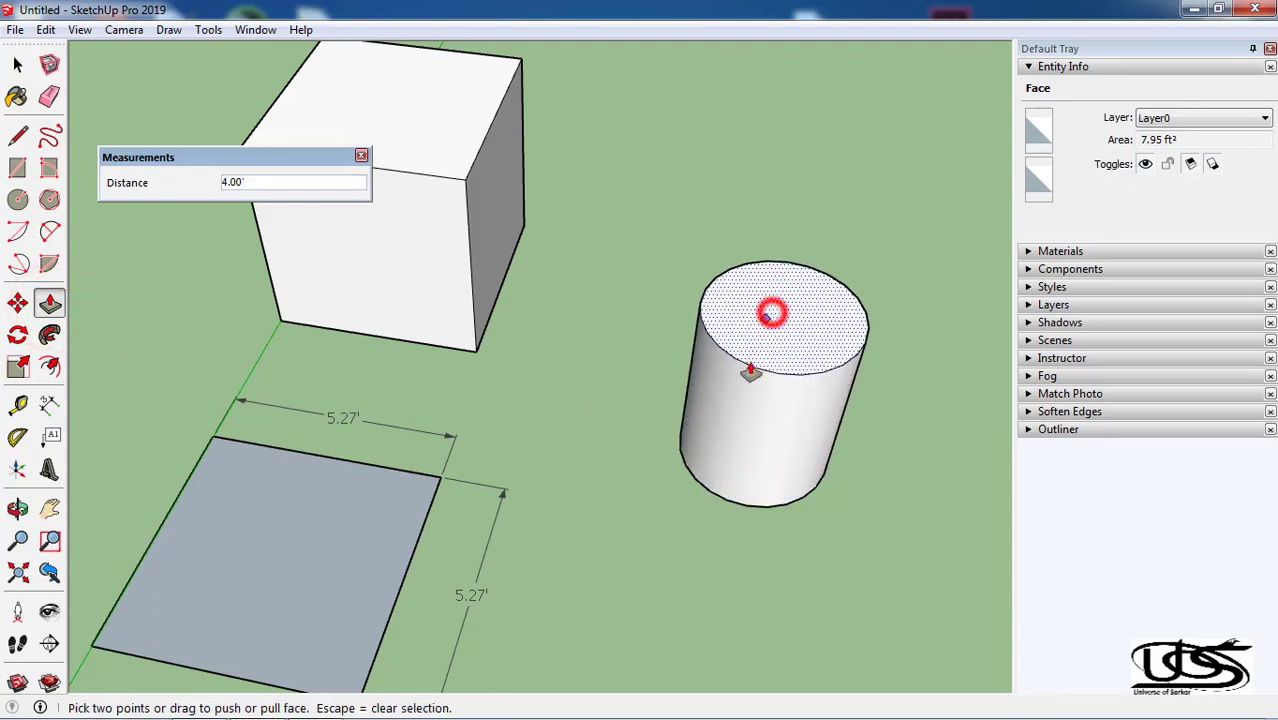
{"action": "middle_click_drag", "start_coordinate": [773, 310], "coordinate": [782, 215]}
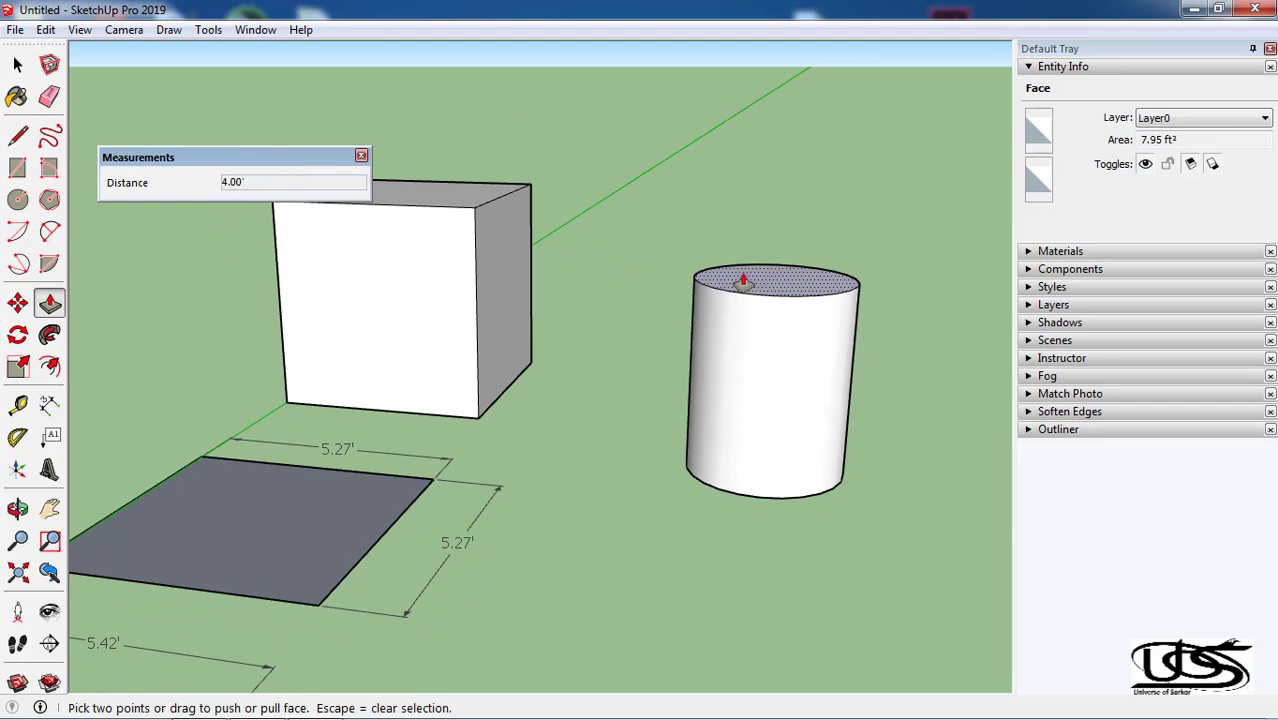
{"action": "key", "text": "space"}
Select the whole cylinder and group it, giving a 31.8 ft³ solid
{"action": "left_click_drag", "start_coordinate": [623, 198], "coordinate": [901, 540]}
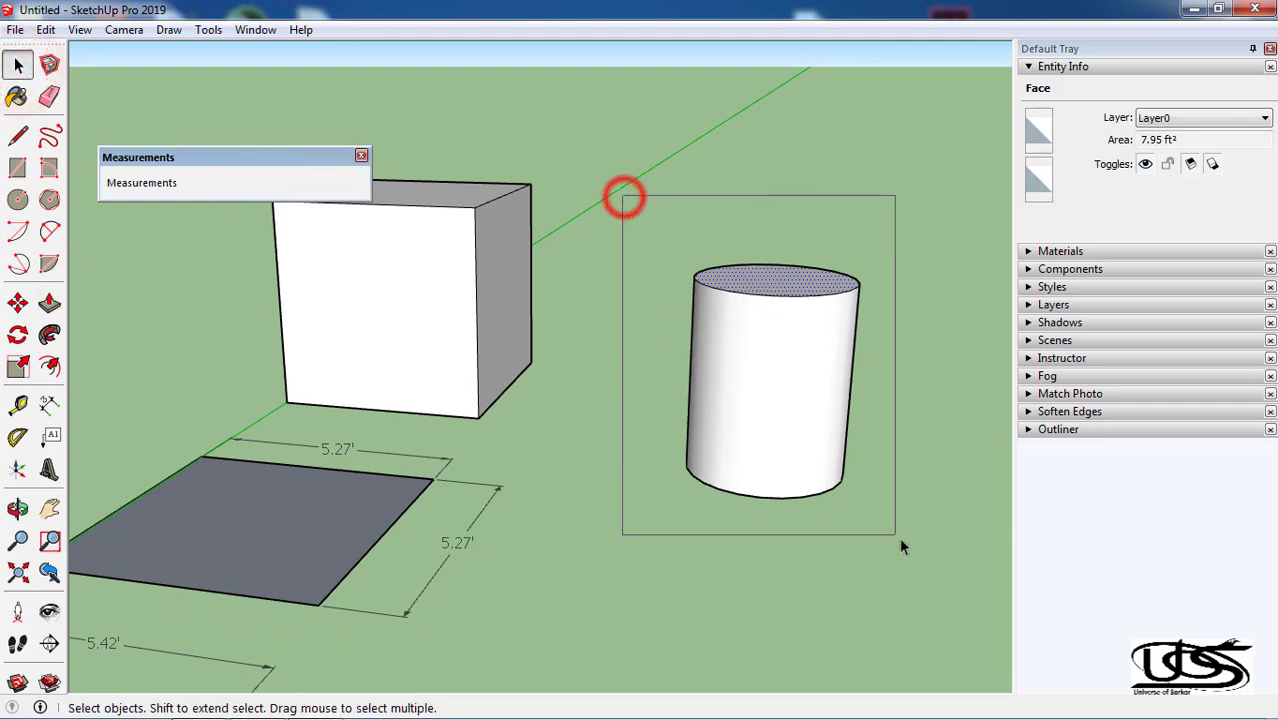
{"action": "right_click", "coordinate": [745, 436]}
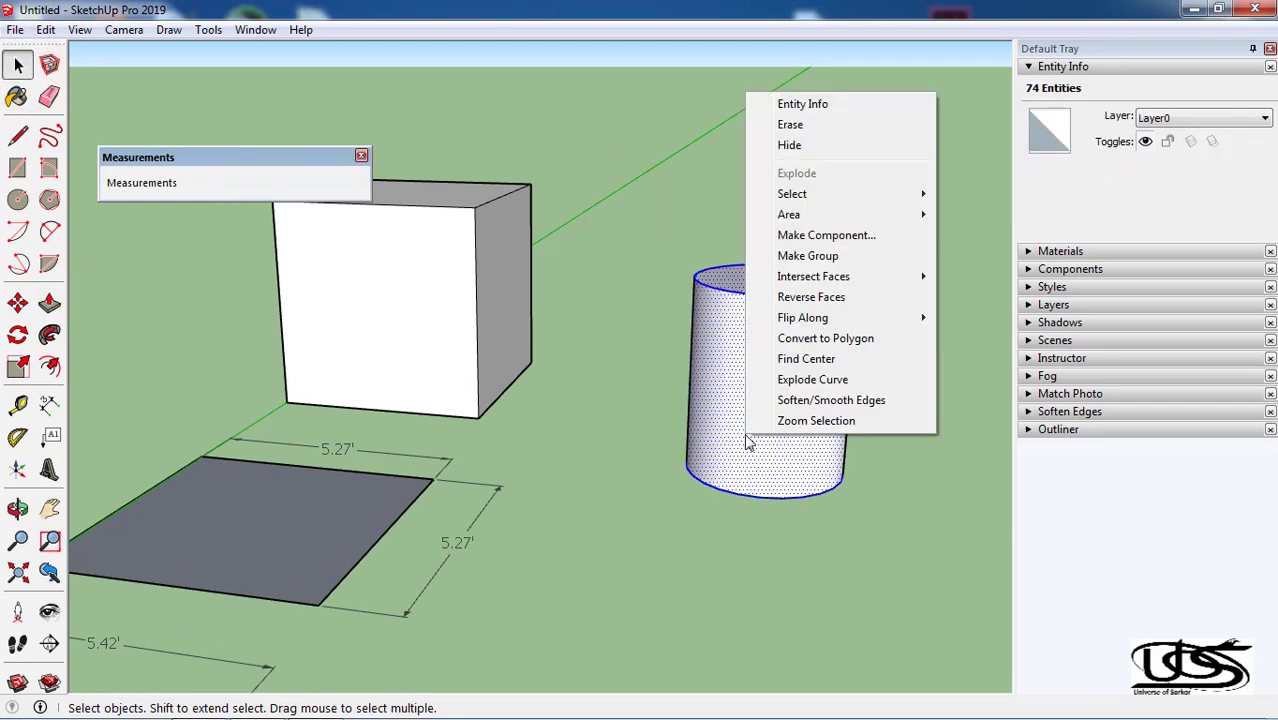
{"action": "left_click", "coordinate": [835, 258]}
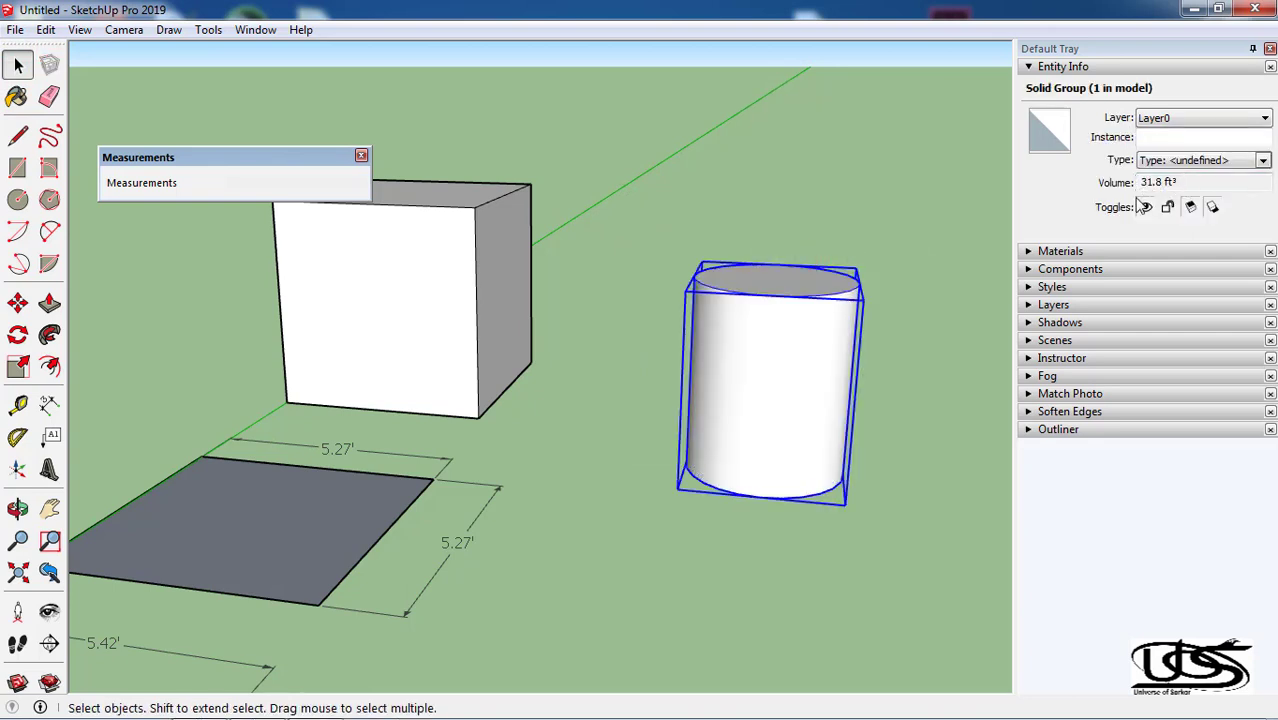
Undo the cylinder extrusion back to a flat circle and place its diameter dimension
{"action": "left_click", "coordinate": [47, 405]}
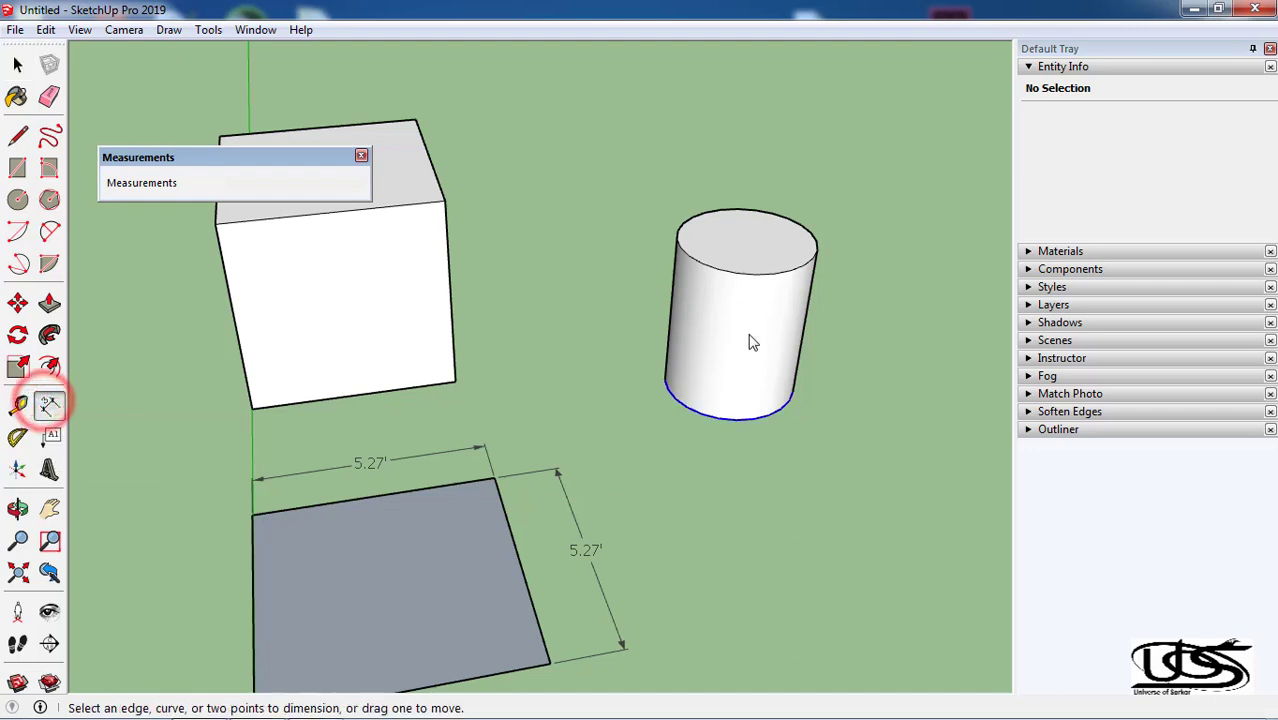
{"action": "key", "text": "ctrl+z"}
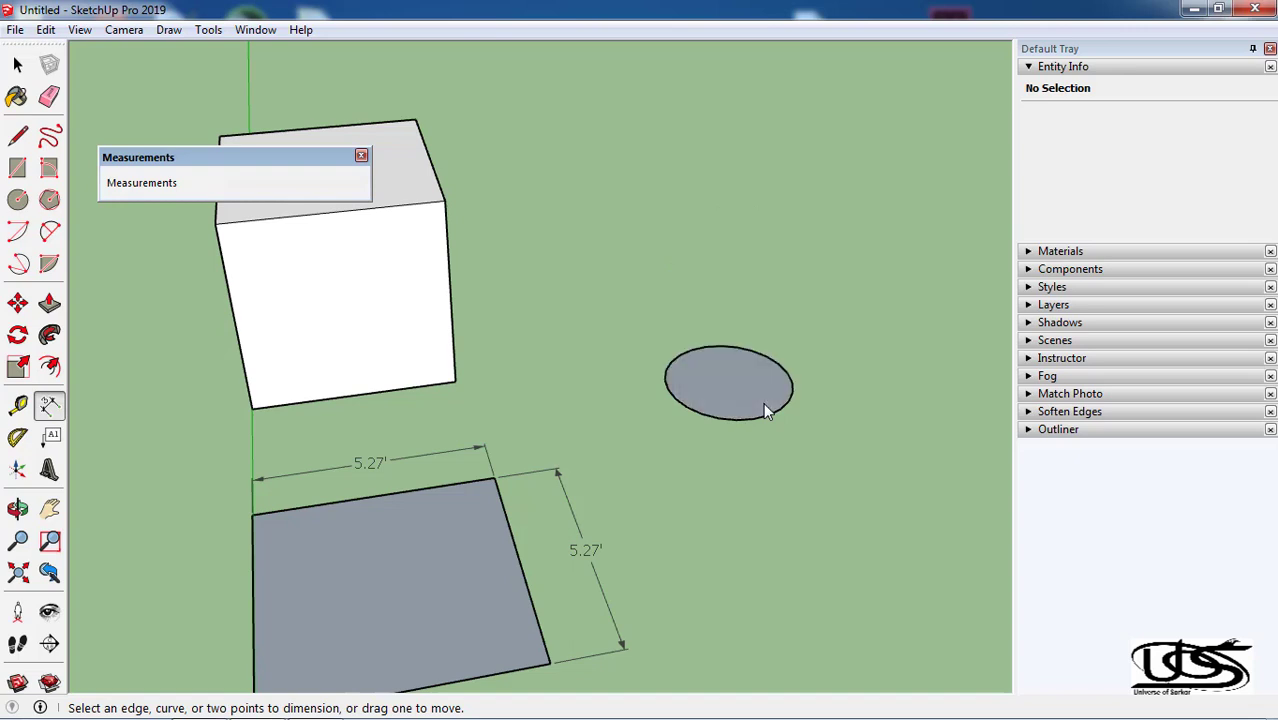
{"action": "middle_click_drag", "start_coordinate": [727, 378], "coordinate": [714, 430]}
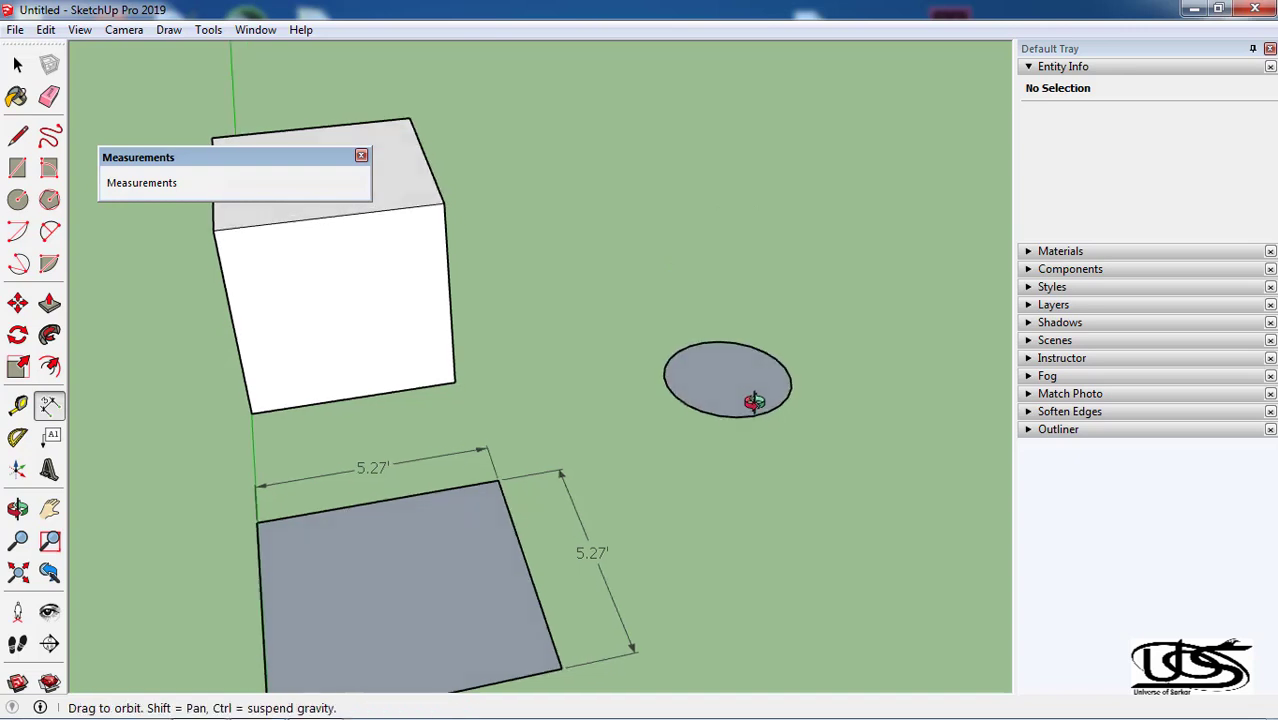
{"action": "scroll", "coordinate": [750, 412], "scroll_direction": "up", "scroll_amount": 3}
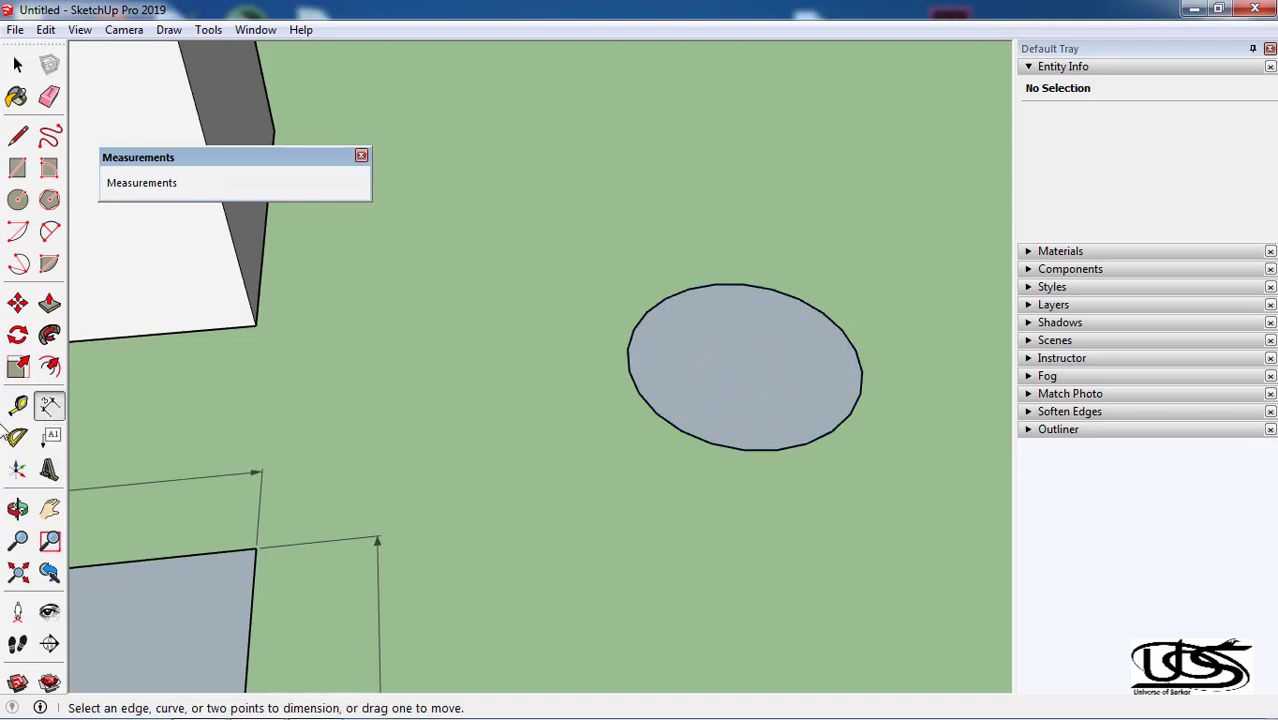
{"action": "left_click", "coordinate": [718, 443]}
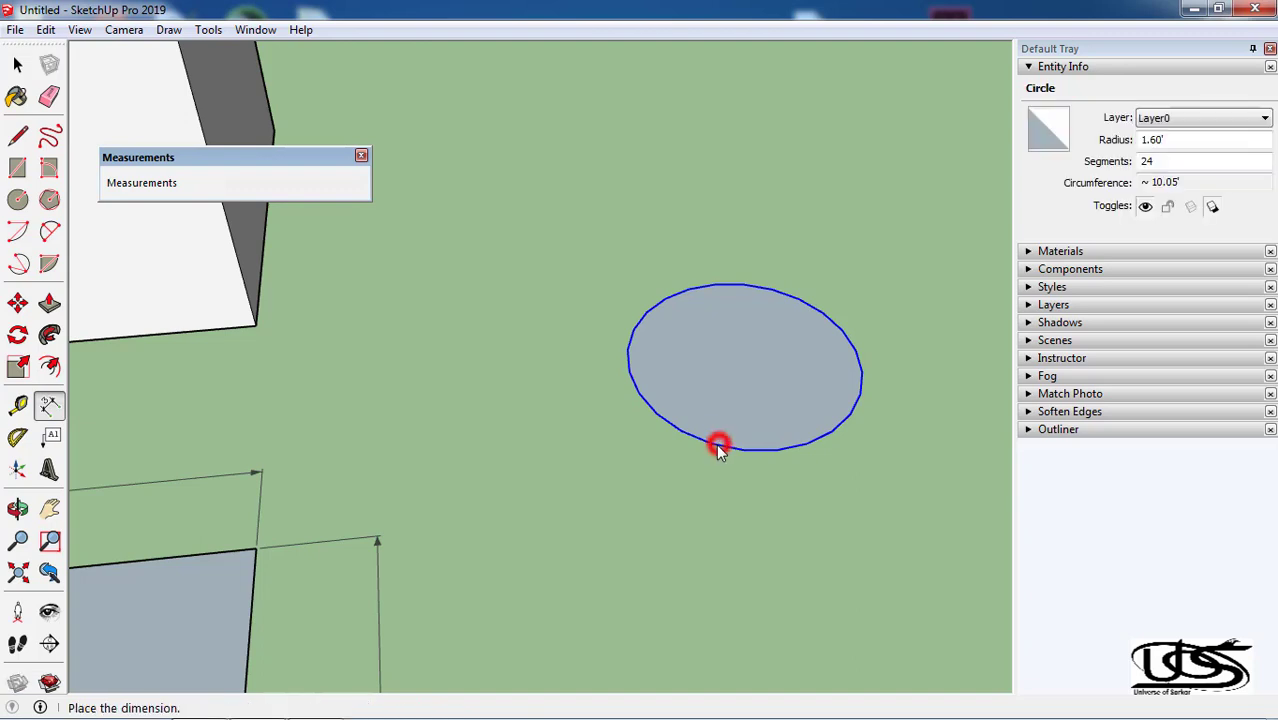
{"action": "left_click", "coordinate": [591, 489]}
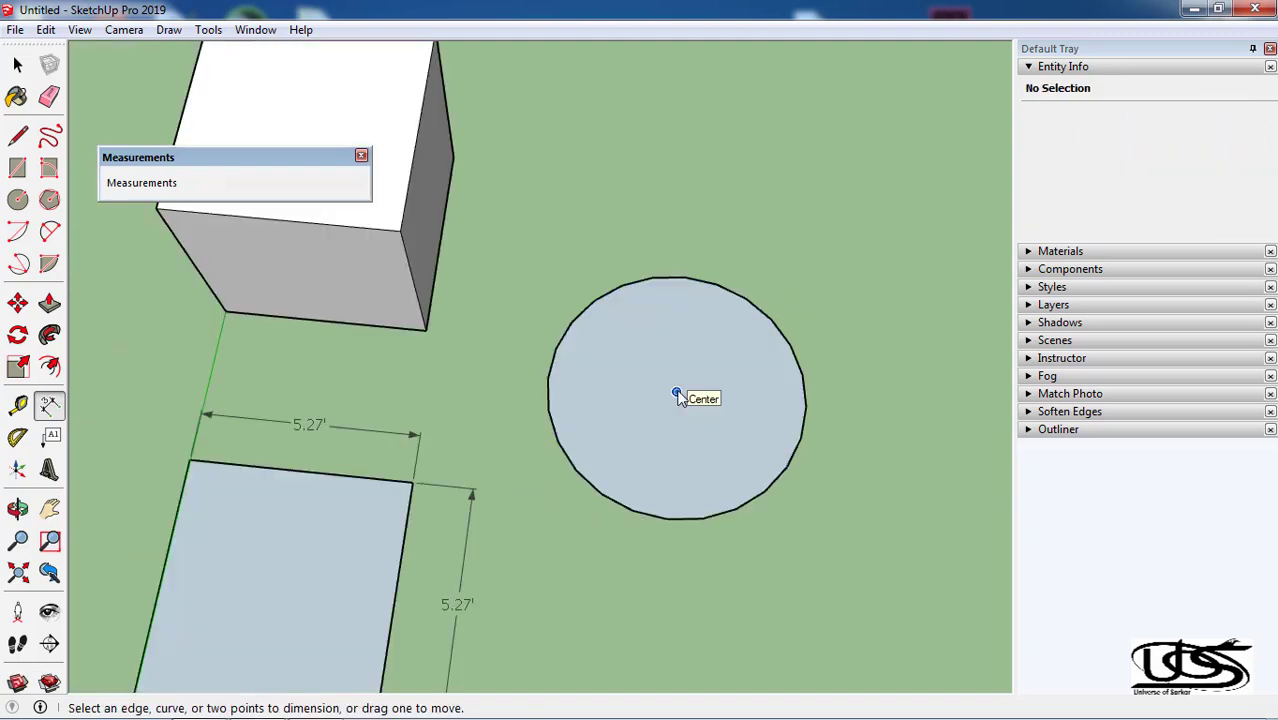
Dimension the circle's 3.10' radius from centre to edge
{"action": "left_click", "coordinate": [677, 395]}
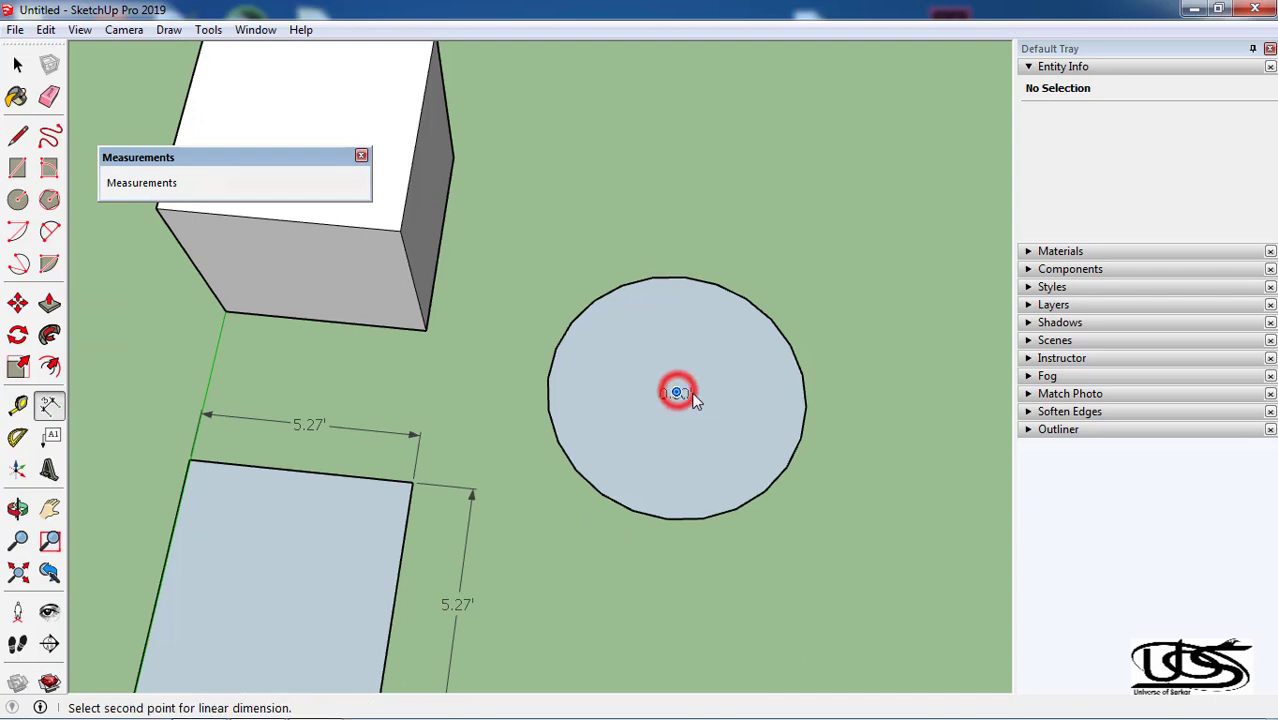
{"action": "left_click", "coordinate": [805, 405]}
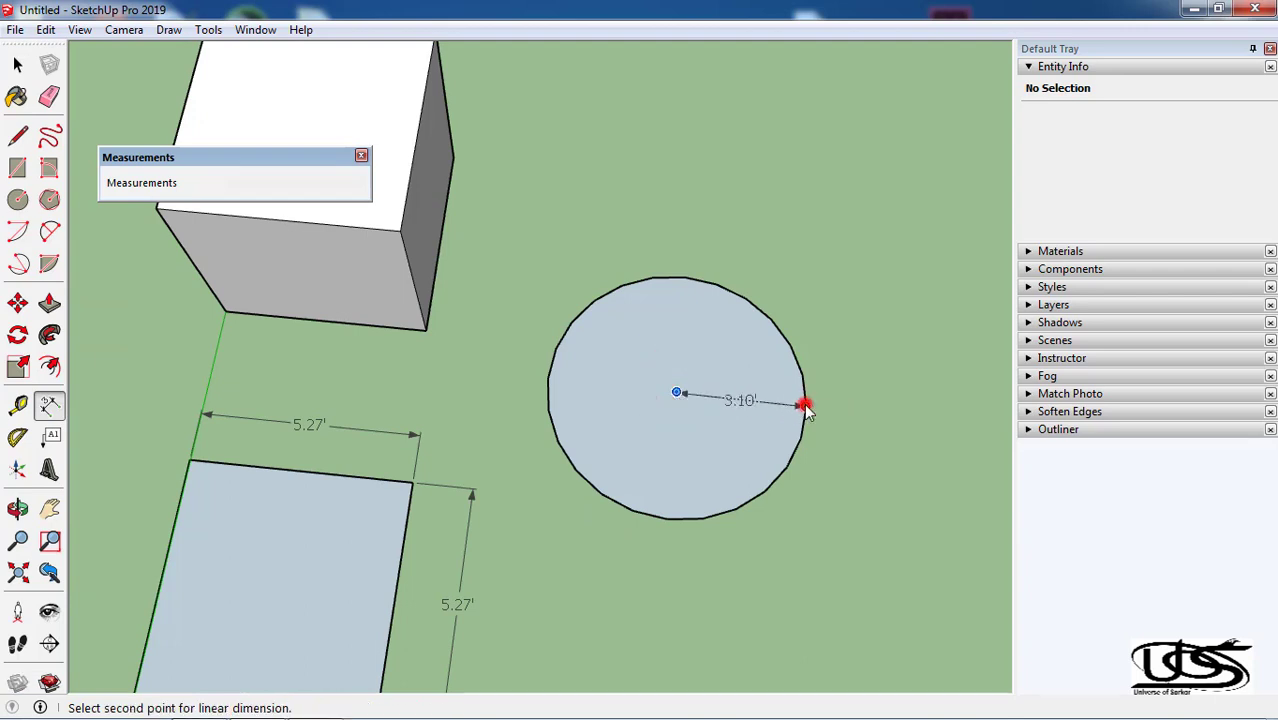
{"action": "left_click", "coordinate": [813, 251]}
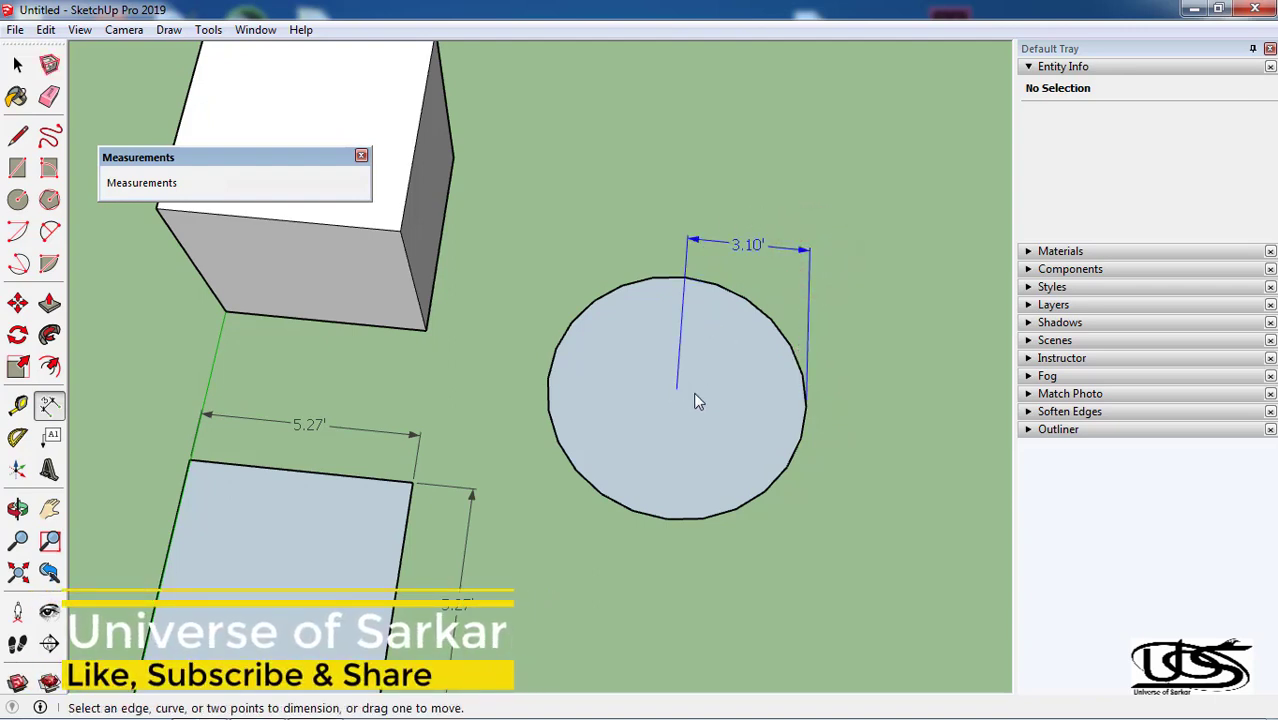
{"action": "left_click", "coordinate": [806, 401]}
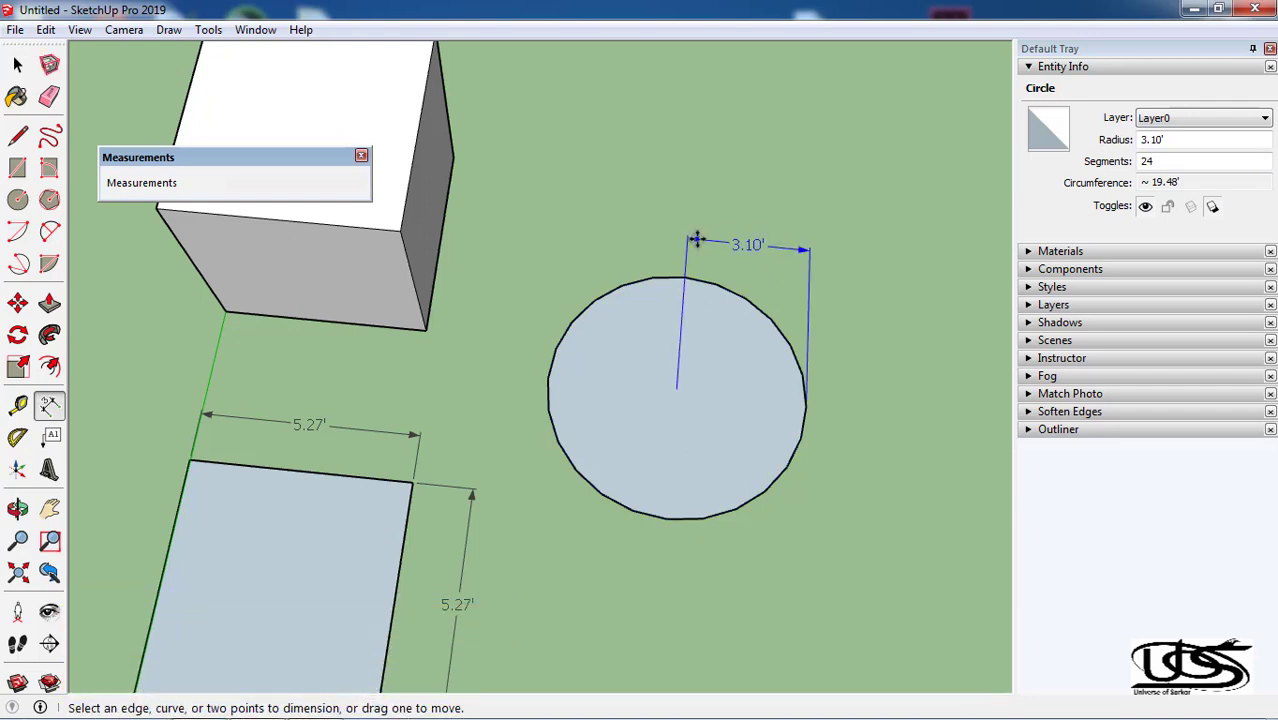
Draw a 2.90' circle on the first circle's edge and erase the overlap into a crescent
{"action": "left_click", "coordinate": [790, 383]}
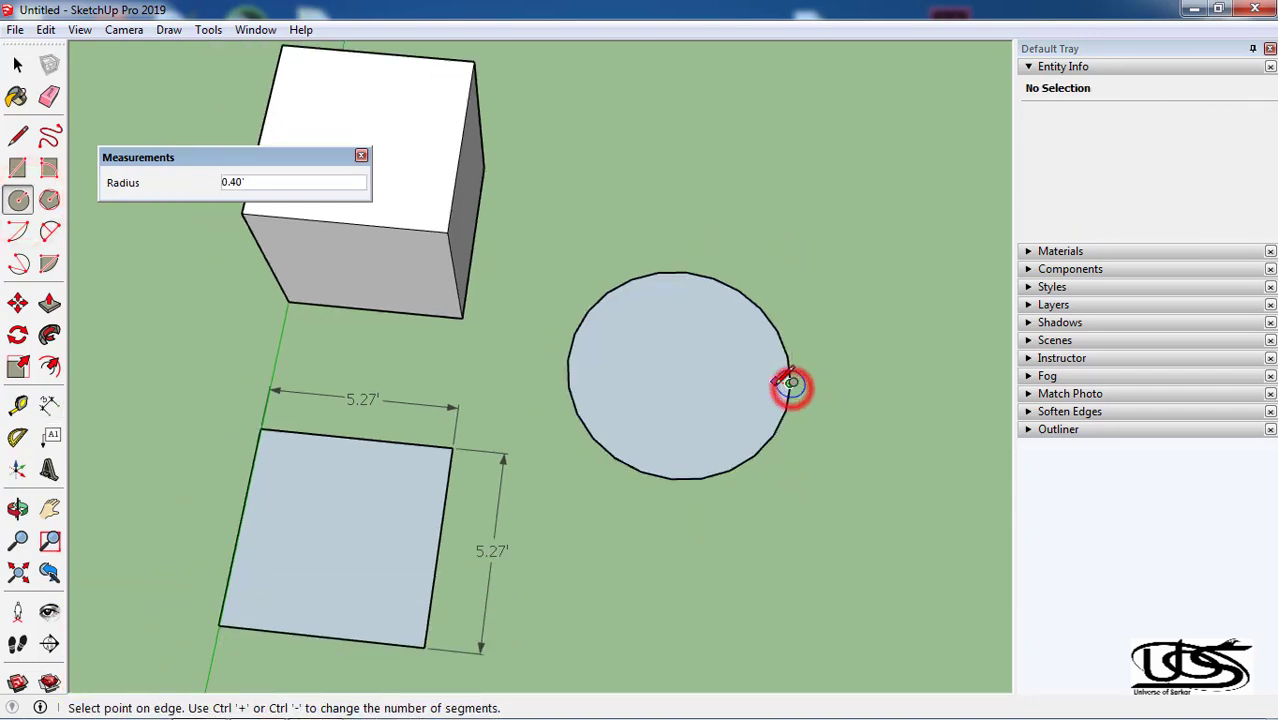
{"action": "left_click", "coordinate": [687, 399]}
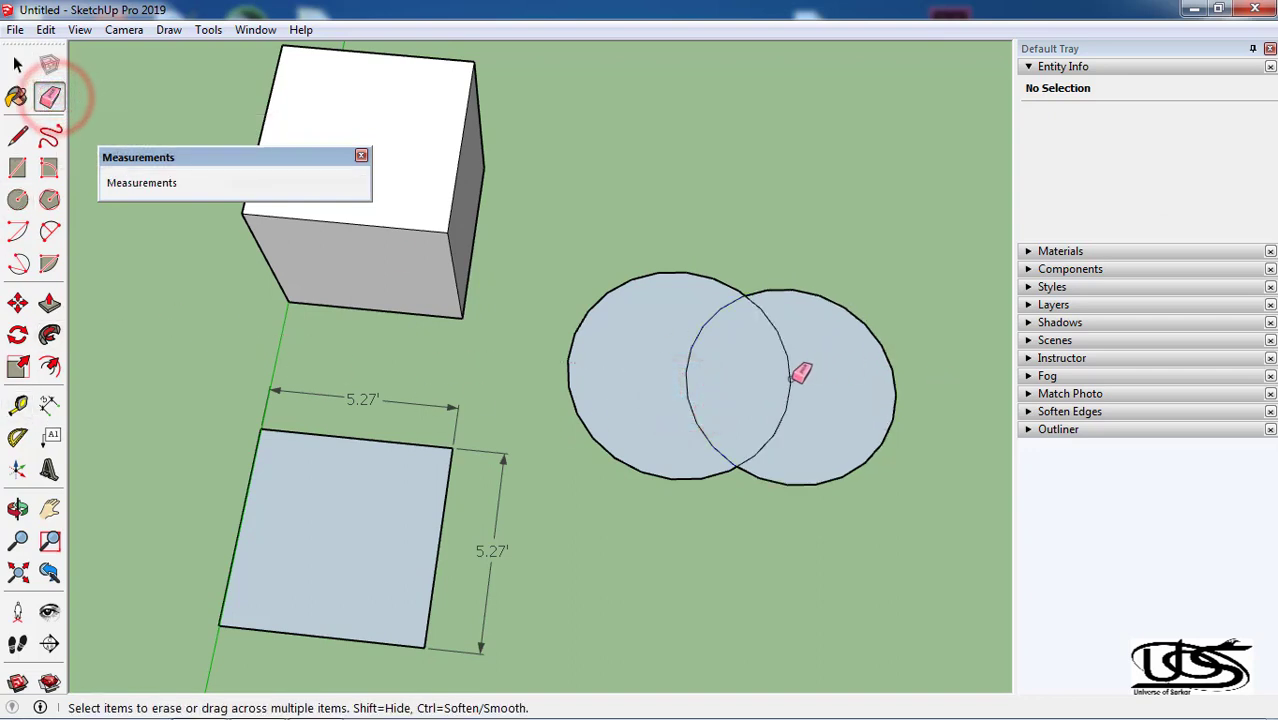
{"action": "left_click_drag", "start_coordinate": [770, 380], "coordinate": [902, 394]}
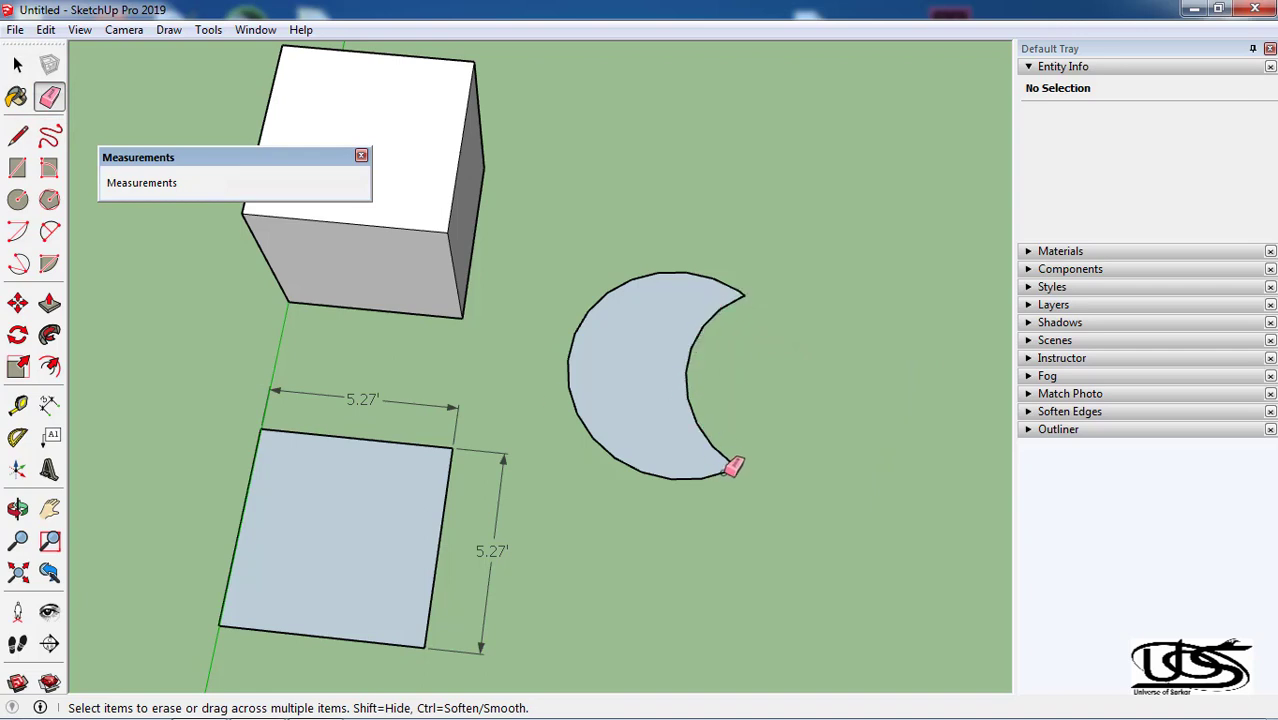
Label the crescent's inner arc with an R2.90' radius dimension
{"action": "left_click", "coordinate": [49, 404]}
{"action": "left_click", "coordinate": [686, 381]}
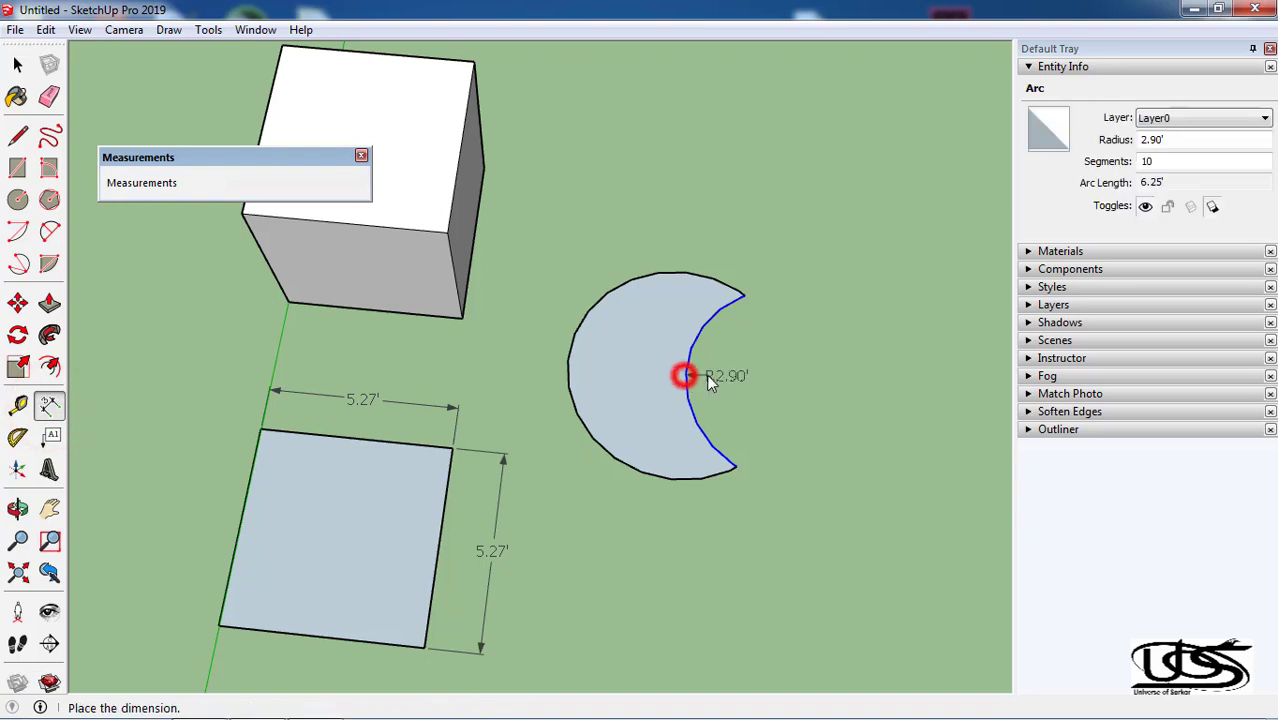
{"action": "left_click", "coordinate": [790, 385]}
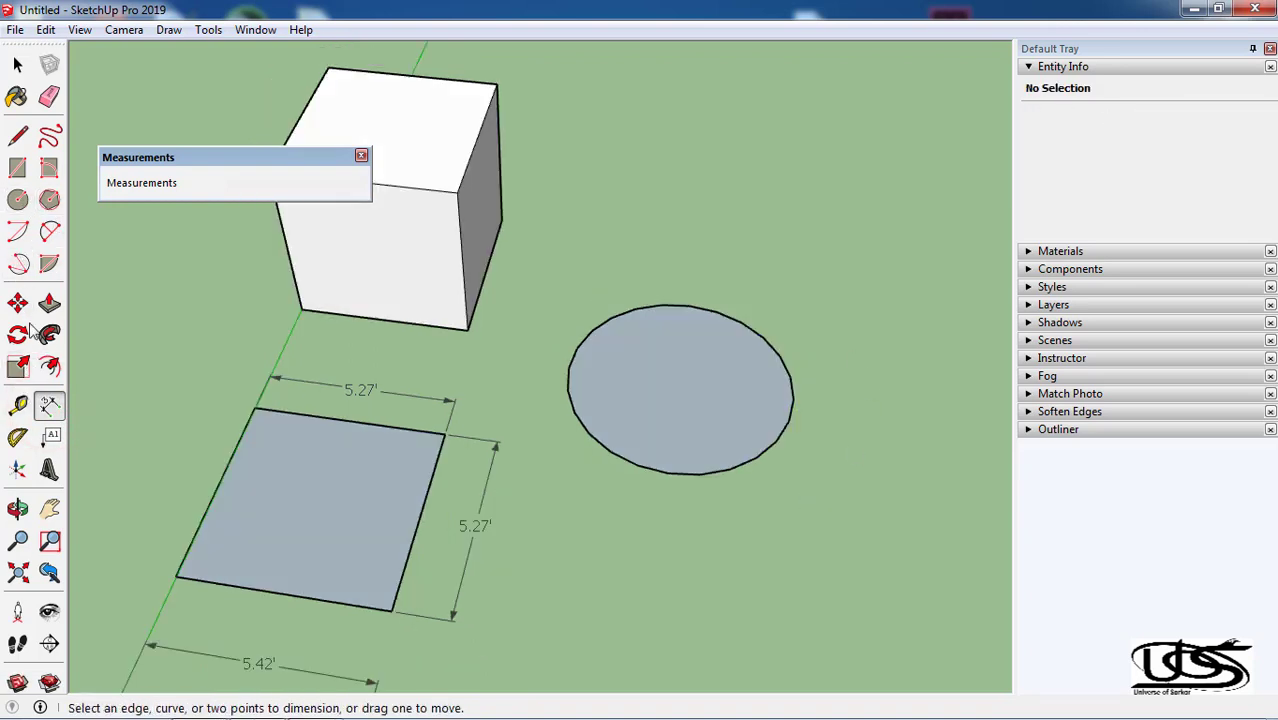
Push/Pull the circle face up 6.10' into a cylinder and view it from the side
{"action": "left_click", "coordinate": [49, 303]}
{"action": "left_click", "coordinate": [657, 380]}
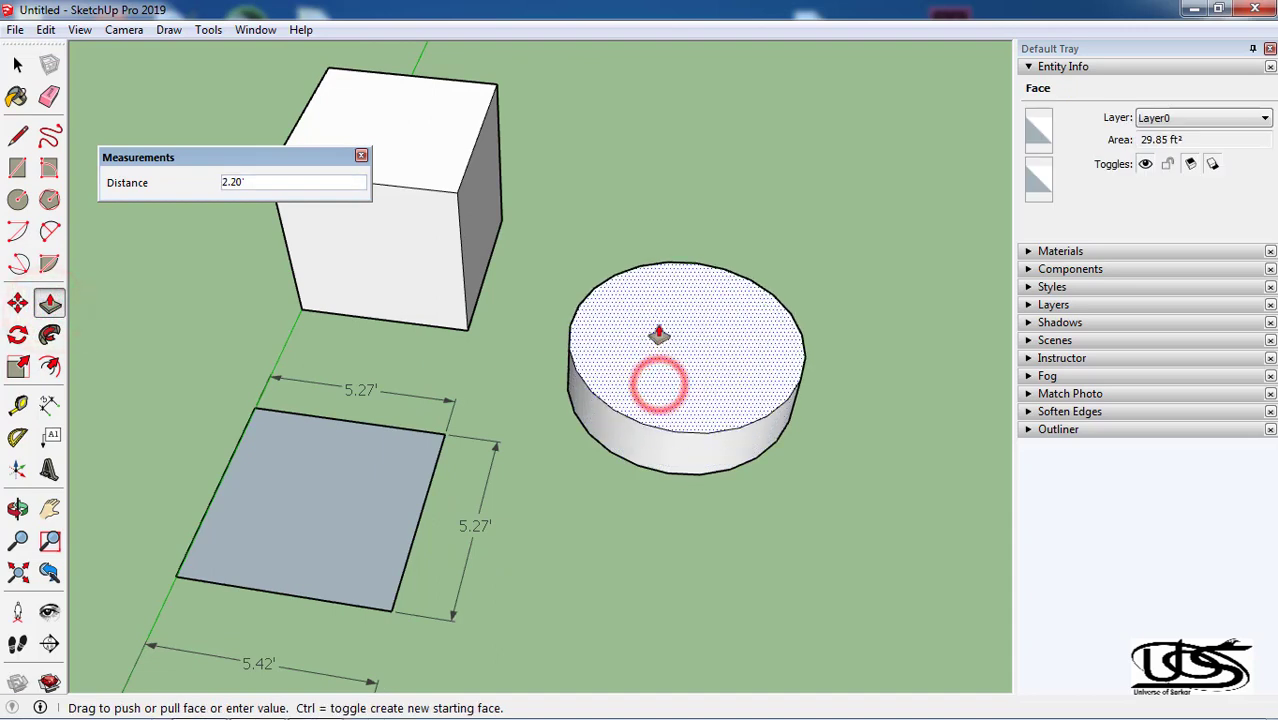
{"action": "left_click", "coordinate": [668, 243]}
{"action": "mouse_move", "coordinate": [665, 377]}
{"action": "middle_mouse_down"}
{"action": "mouse_move", "coordinate": [621, 236]}
{"action": "mouse_move", "coordinate": [682, 94]}
{"action": "middle_mouse_up"}
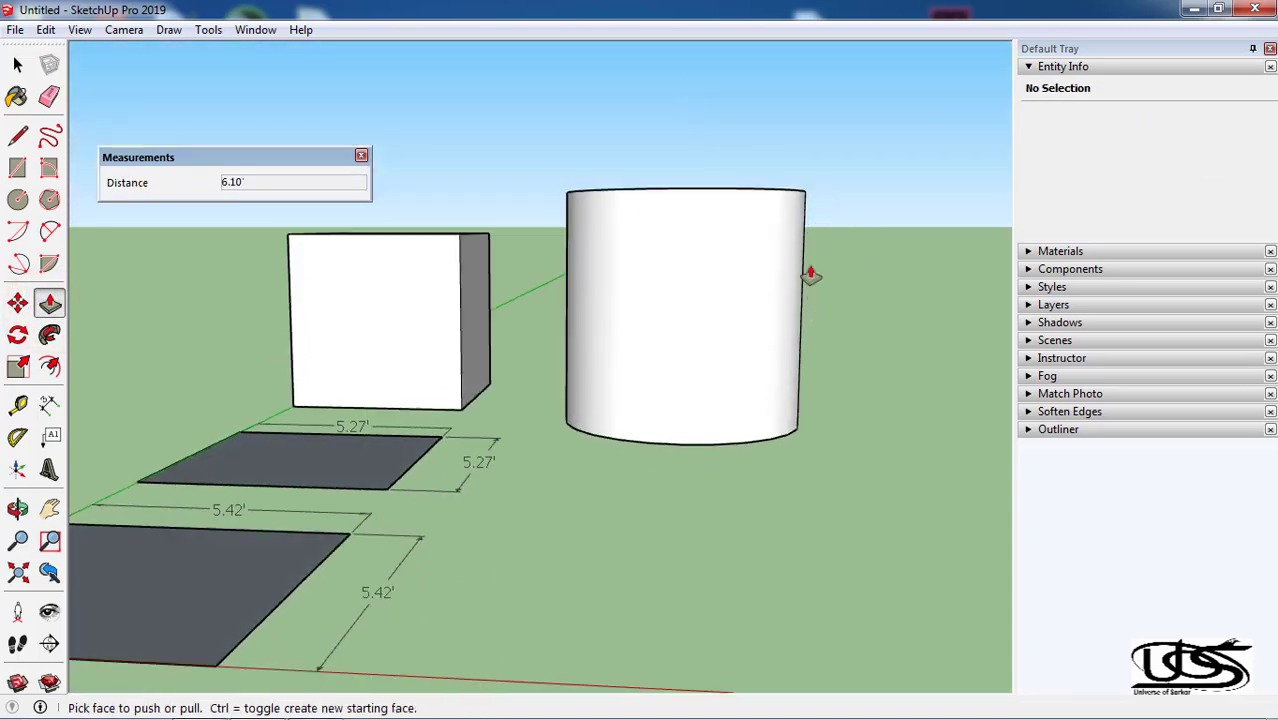
{"action": "left_click", "coordinate": [46, 404]}
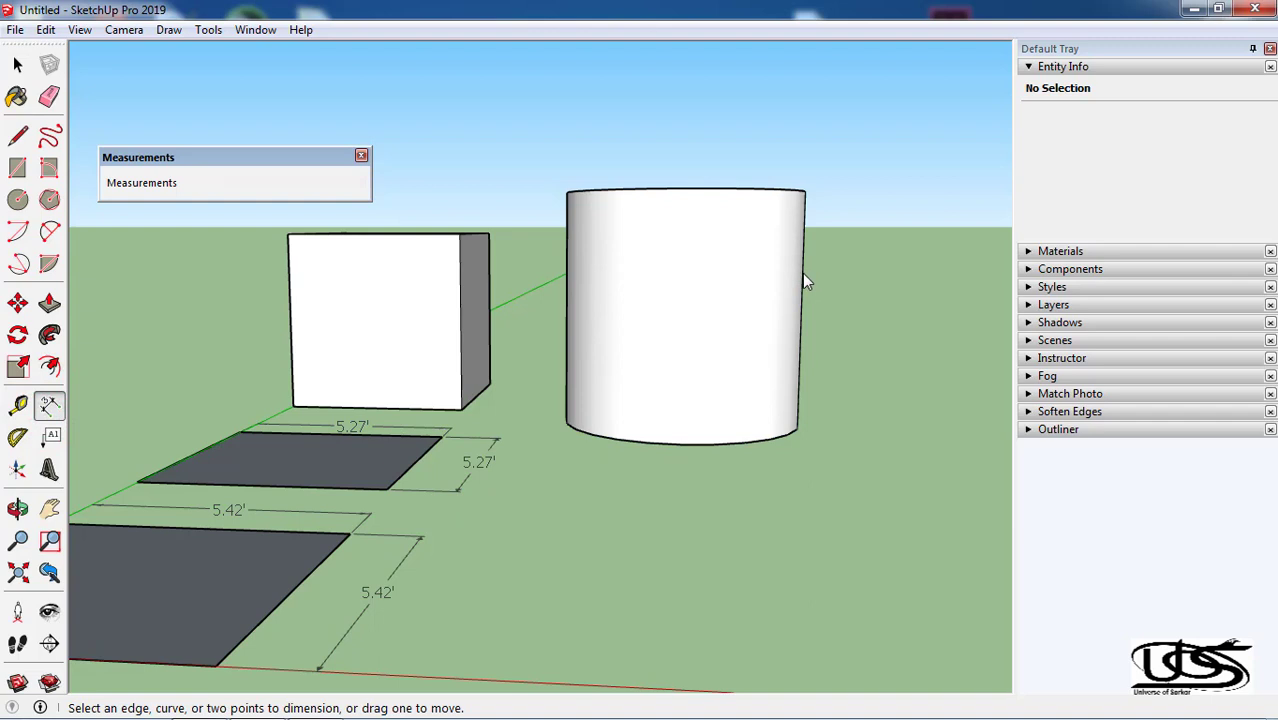
{"action": "scroll", "coordinate": [800, 278], "scroll_direction": "up", "scroll_amount": 2}
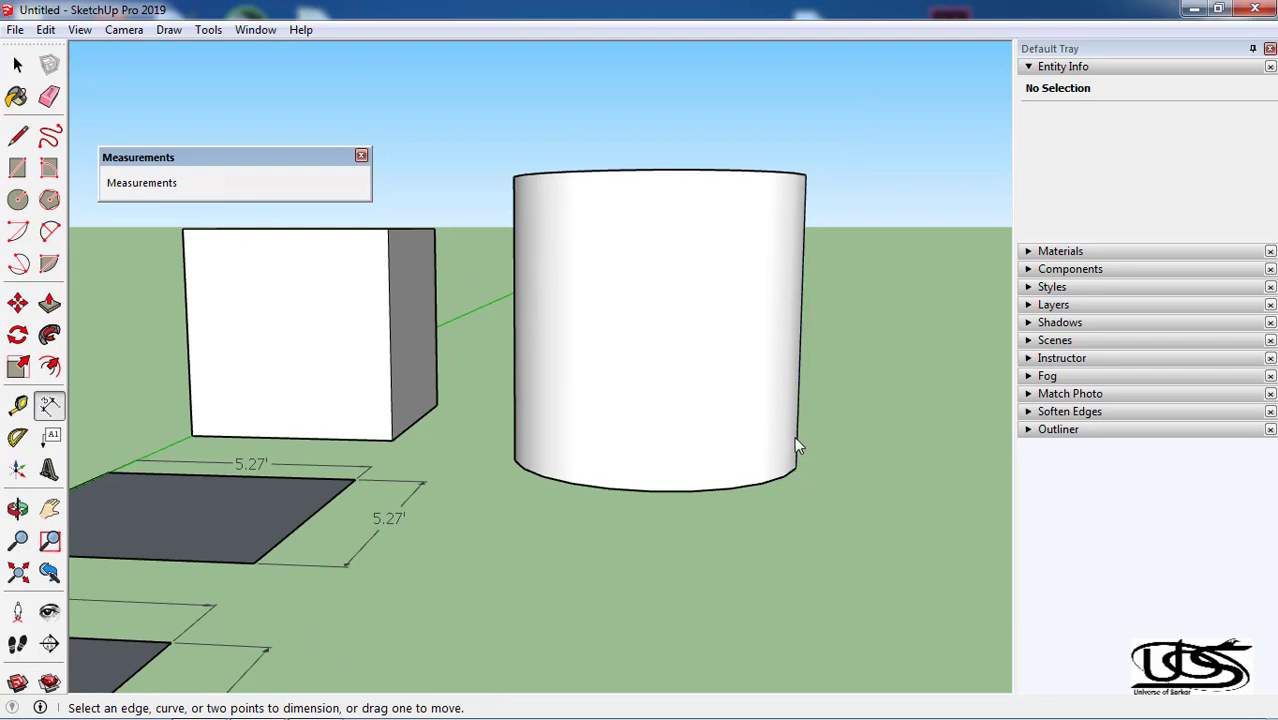
{"action": "scroll", "coordinate": [798, 380], "scroll_direction": "up", "scroll_amount": 1}
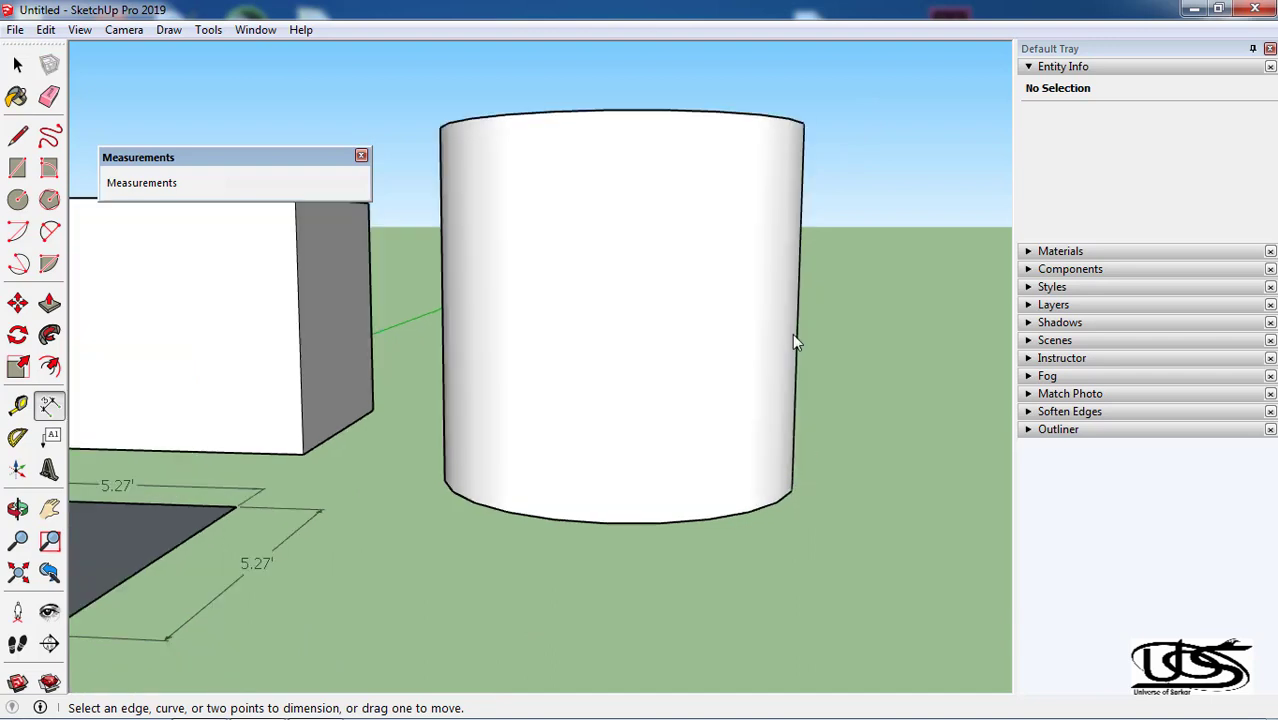
Dimension the cylinder: 3.05' side, 6.10' height and DIA 6.20' top
{"action": "left_click", "coordinate": [800, 282]}
{"action": "middle_click_drag", "start_coordinate": [800, 282], "coordinate": [875, 312]}
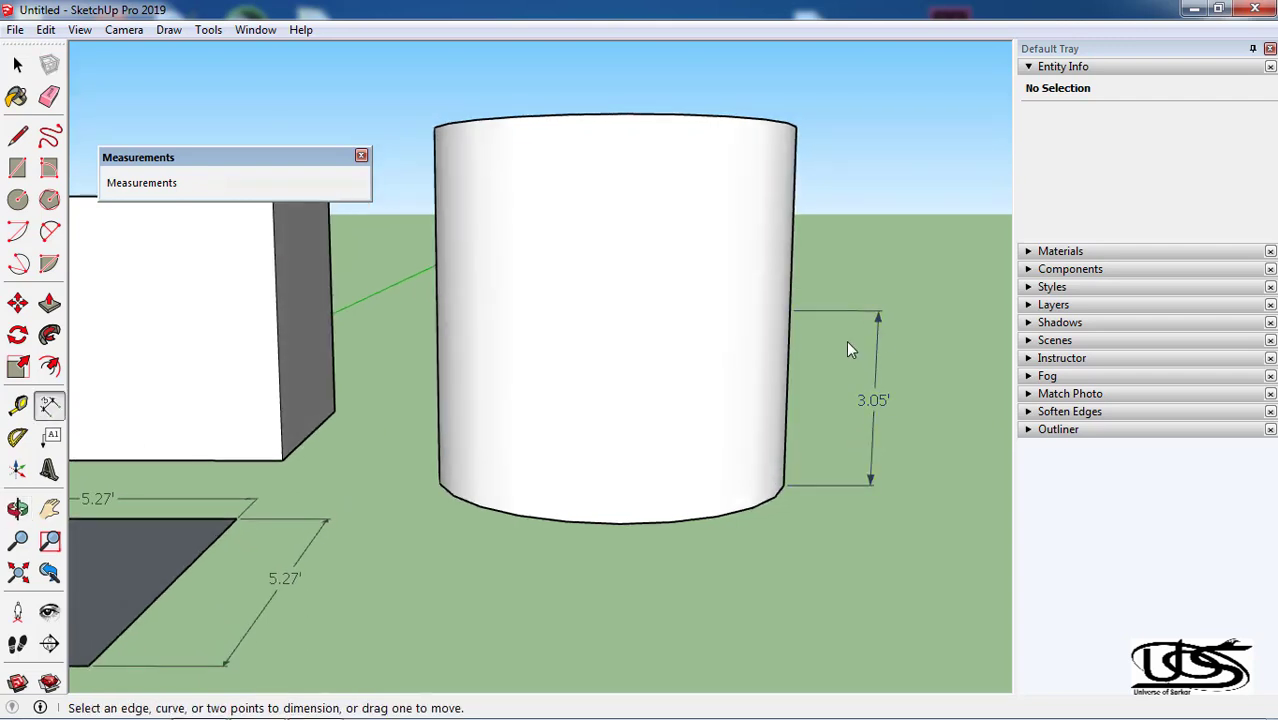
{"action": "left_click", "coordinate": [794, 258]}
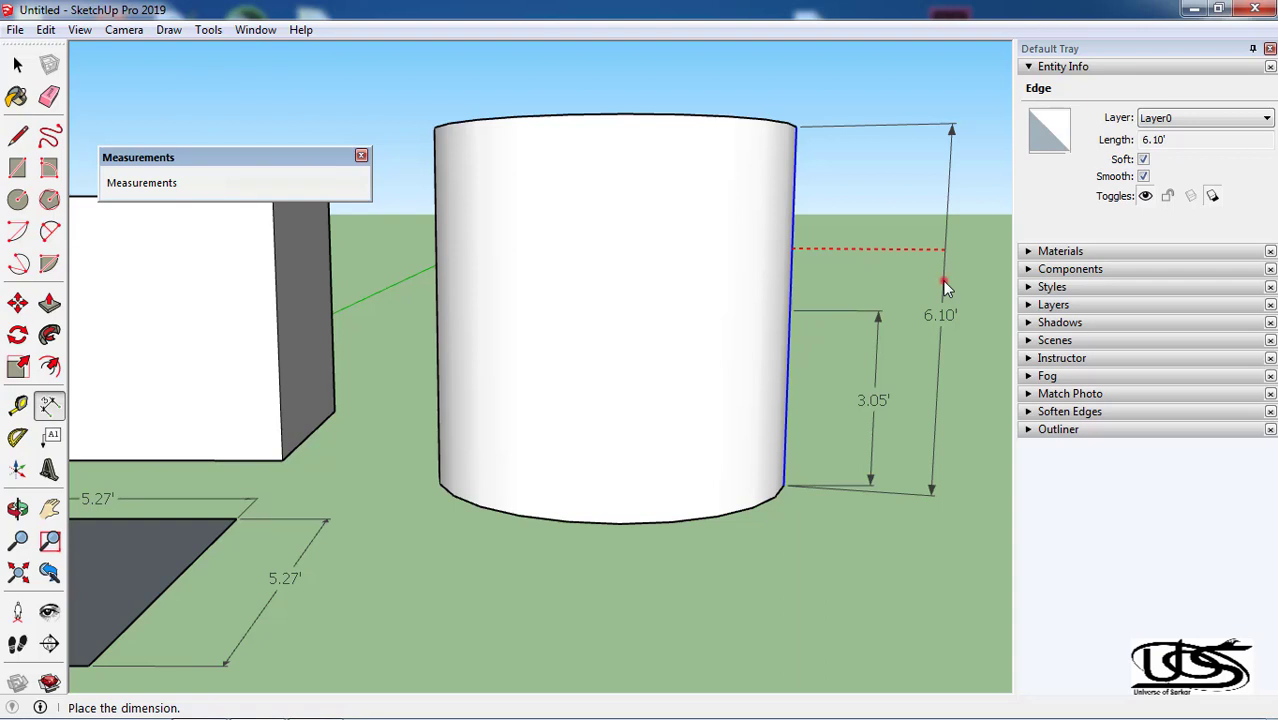
{"action": "left_click", "coordinate": [942, 280]}
{"action": "mouse_move", "coordinate": [658, 301]}
{"action": "middle_mouse_down"}
{"action": "mouse_move", "coordinate": [585, 265]}
{"action": "mouse_move", "coordinate": [582, 448]}
{"action": "mouse_move", "coordinate": [645, 358]}
{"action": "middle_mouse_up"}
{"action": "left_click", "coordinate": [672, 260]}
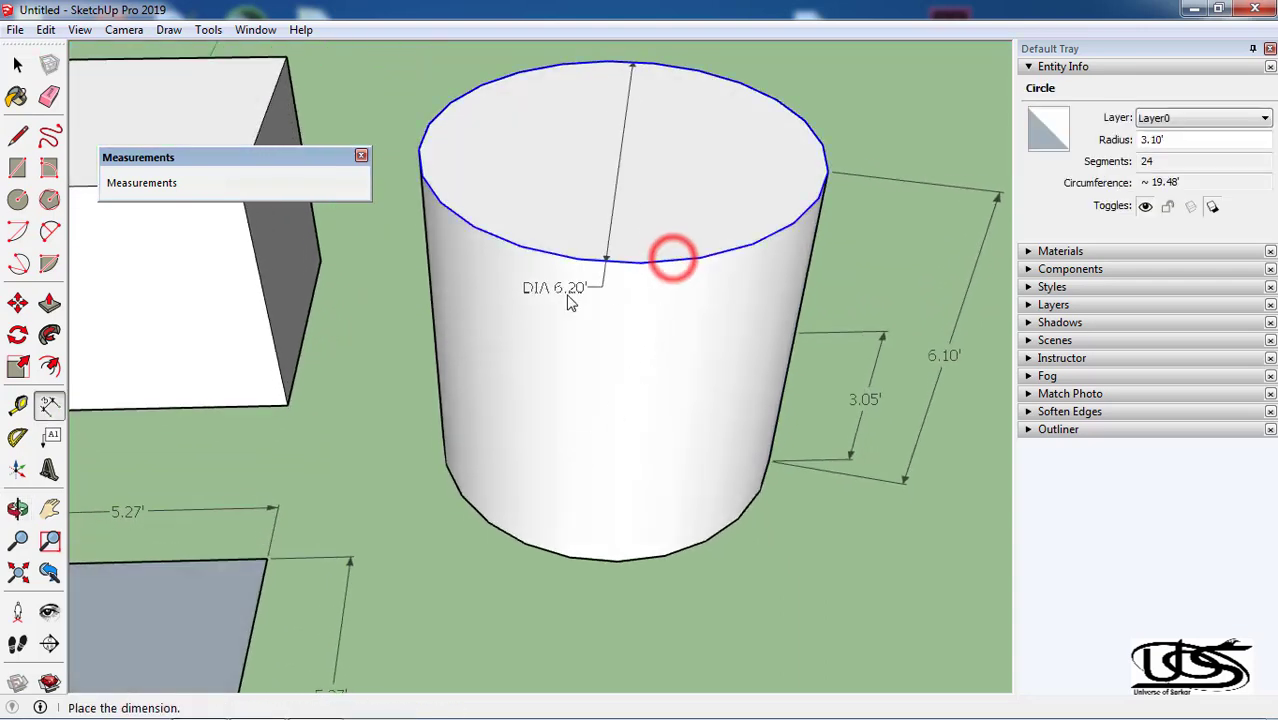
{"action": "left_click", "coordinate": [340, 331]}
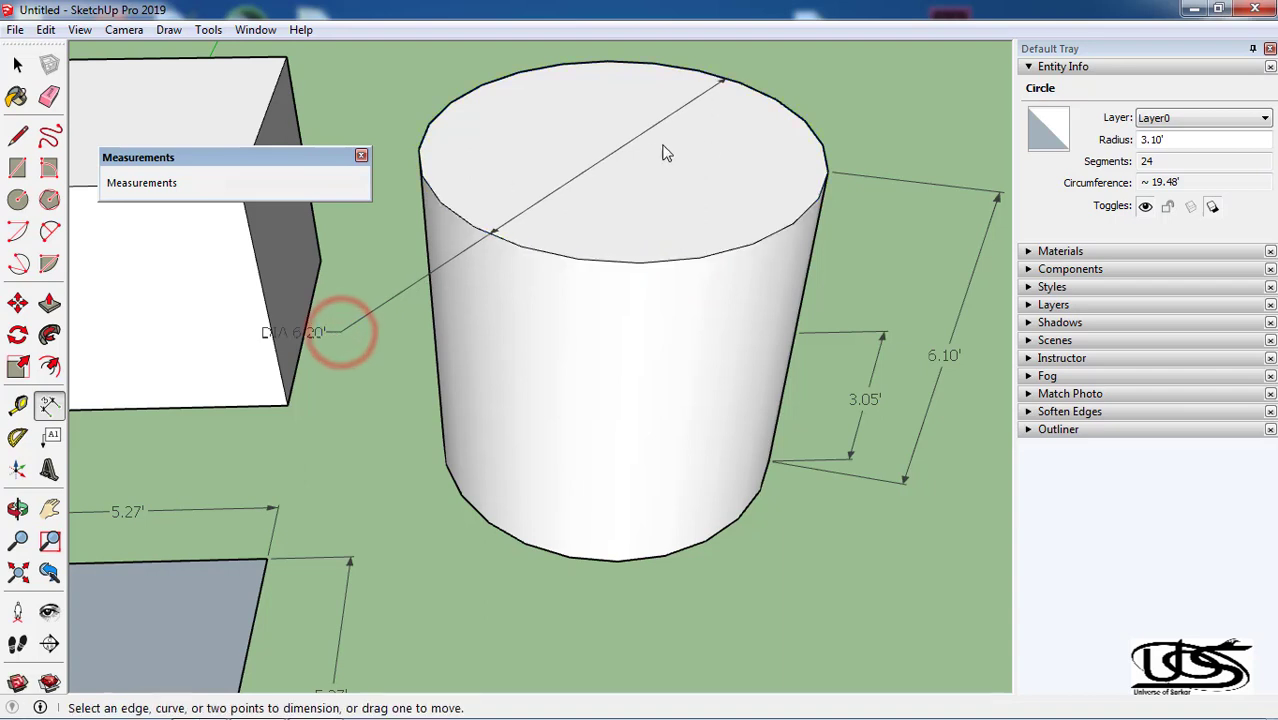
Add a 5.00' height dimension beside the cube from its top to bottom corner
{"action": "scroll", "coordinate": [447, 345], "scroll_direction": "down", "scroll_amount": 1}
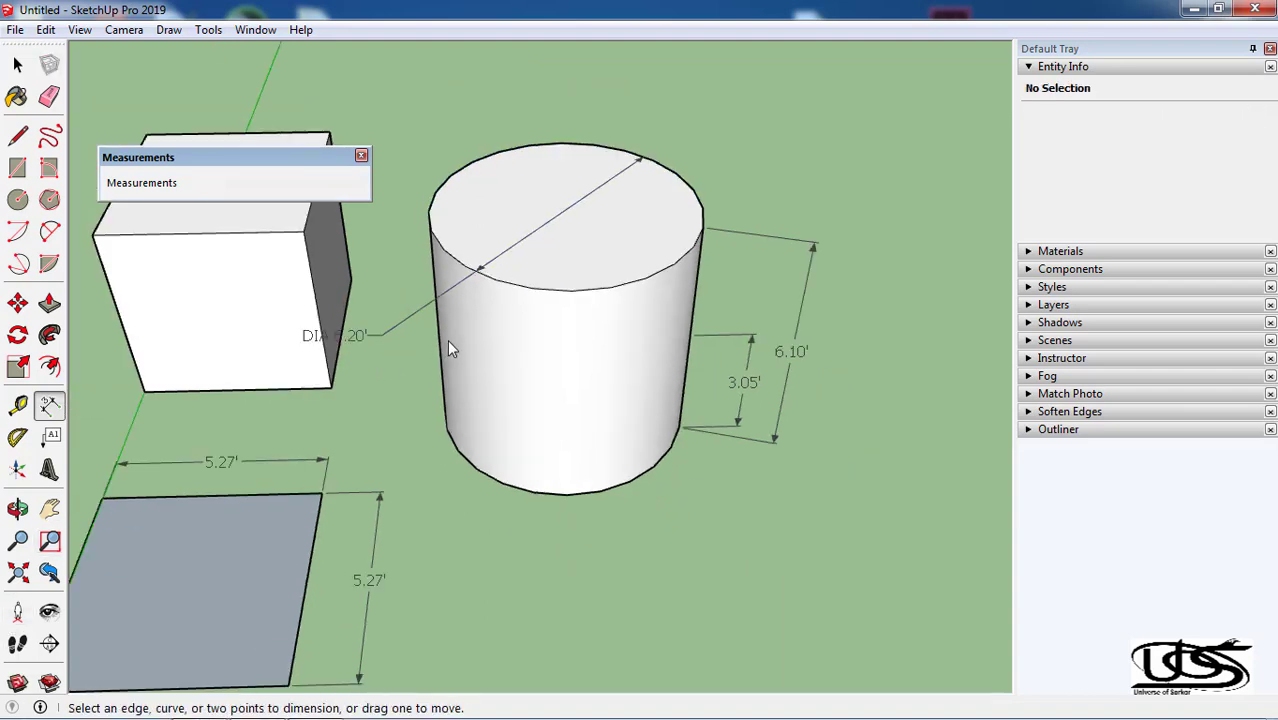
{"action": "scroll", "coordinate": [445, 347], "scroll_direction": "down", "scroll_amount": 1}
{"action": "scroll", "coordinate": [447, 351], "scroll_direction": "down", "scroll_amount": 1}
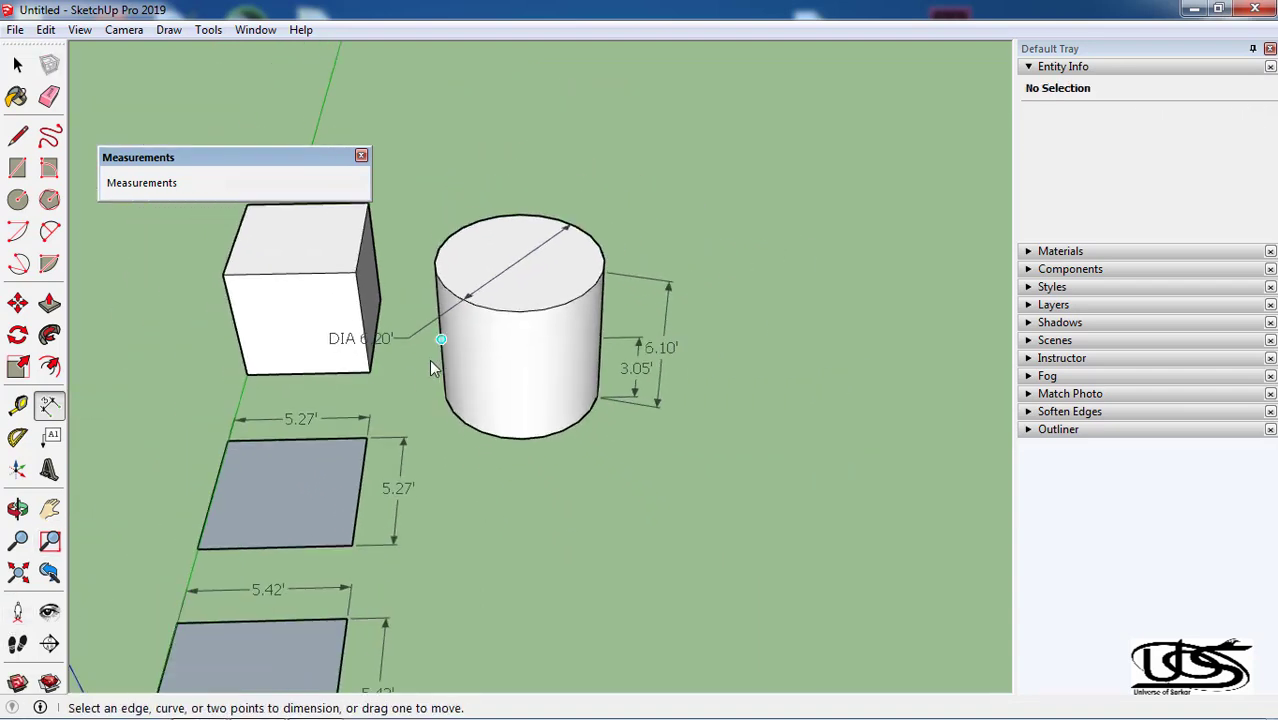
{"action": "mouse_move", "coordinate": [690, 220]}
{"action": "middle_mouse_down"}
{"action": "mouse_move", "coordinate": [199, 282]}
{"action": "mouse_move", "coordinate": [357, 234]}
{"action": "mouse_move", "coordinate": [820, 281]}
{"action": "mouse_move", "coordinate": [140, 301]}
{"action": "middle_mouse_up"}
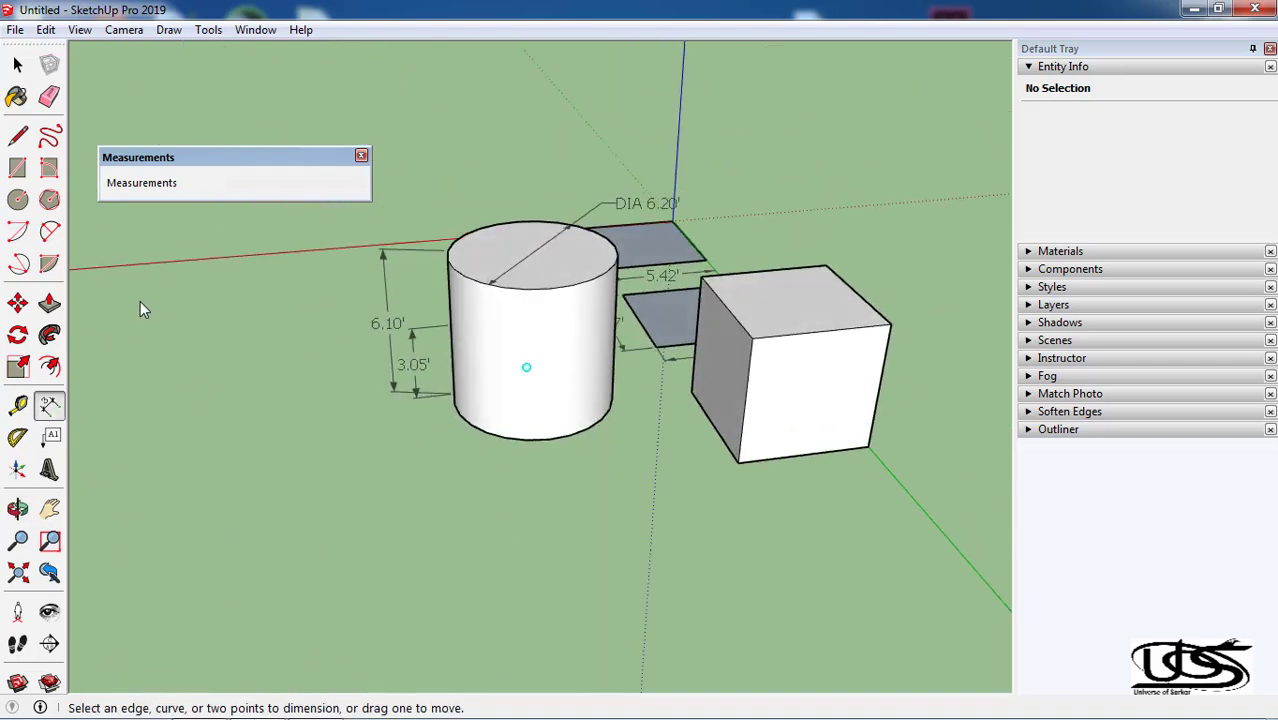
{"action": "left_click", "coordinate": [892, 326]}
{"action": "scroll", "coordinate": [872, 440], "scroll_direction": "up", "scroll_amount": 1}
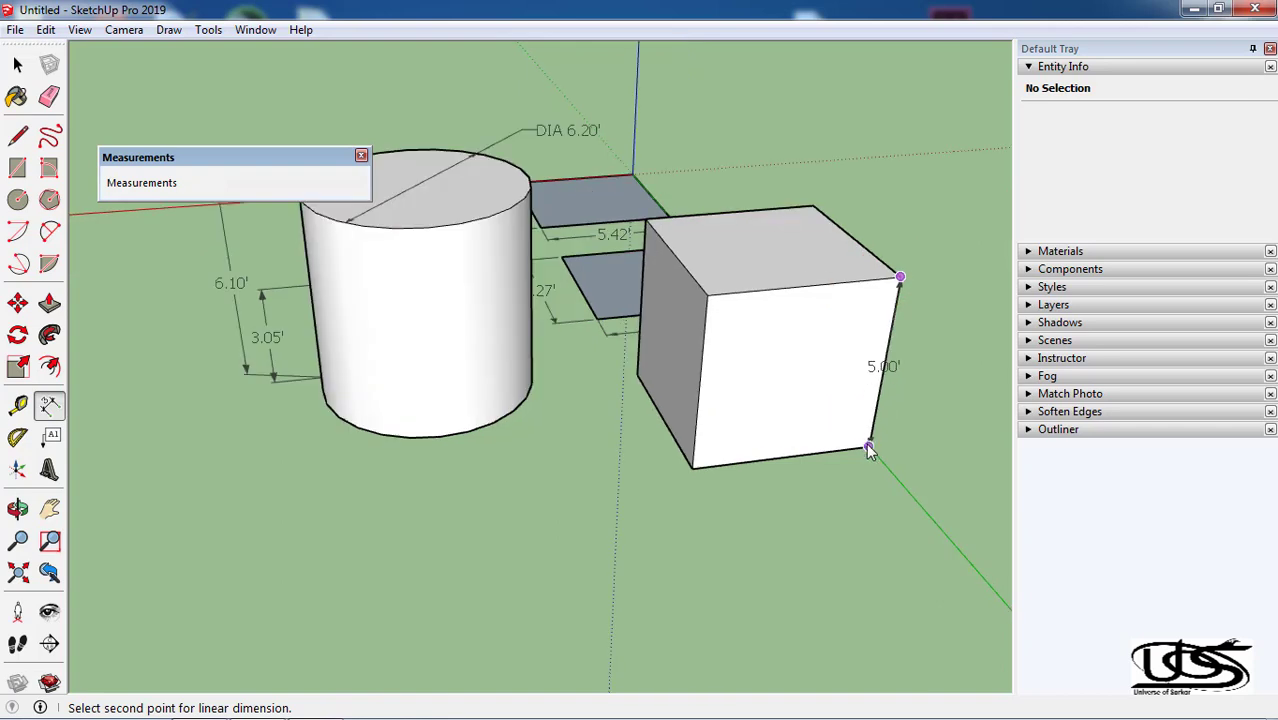
{"action": "left_click", "coordinate": [868, 446]}
{"action": "left_click", "coordinate": [921, 456]}
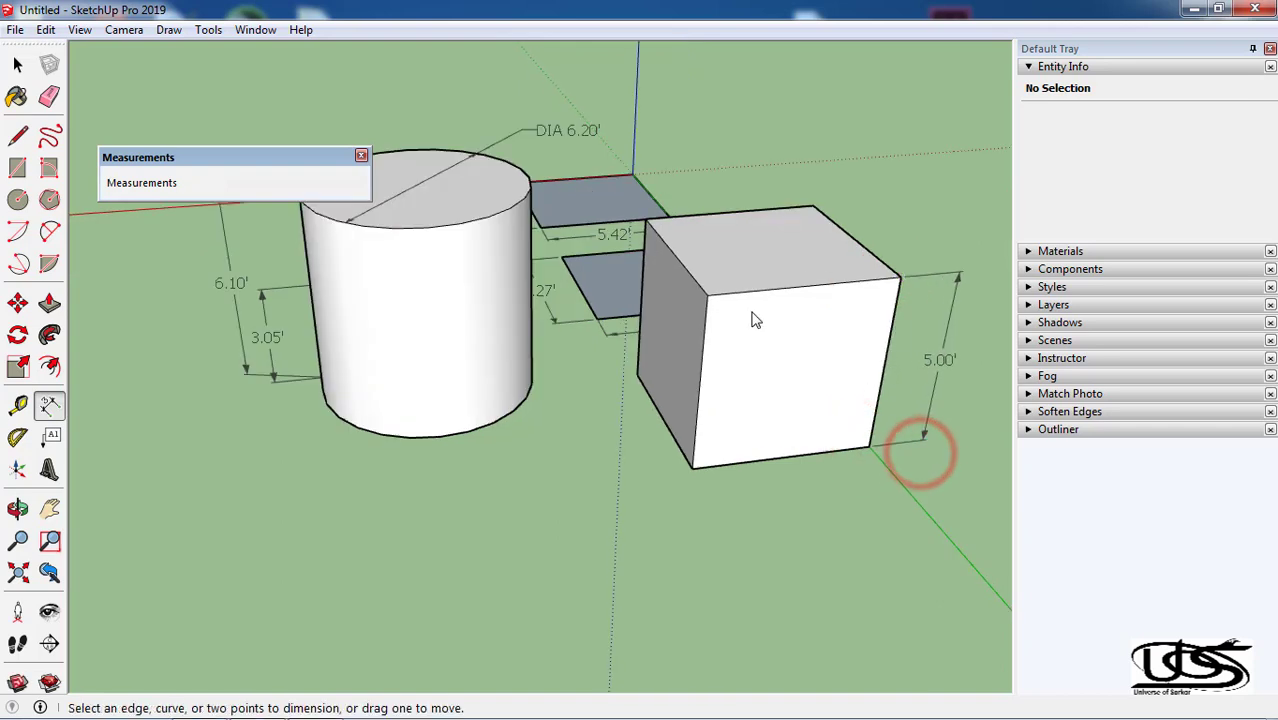
{"action": "left_click", "coordinate": [49, 303]}
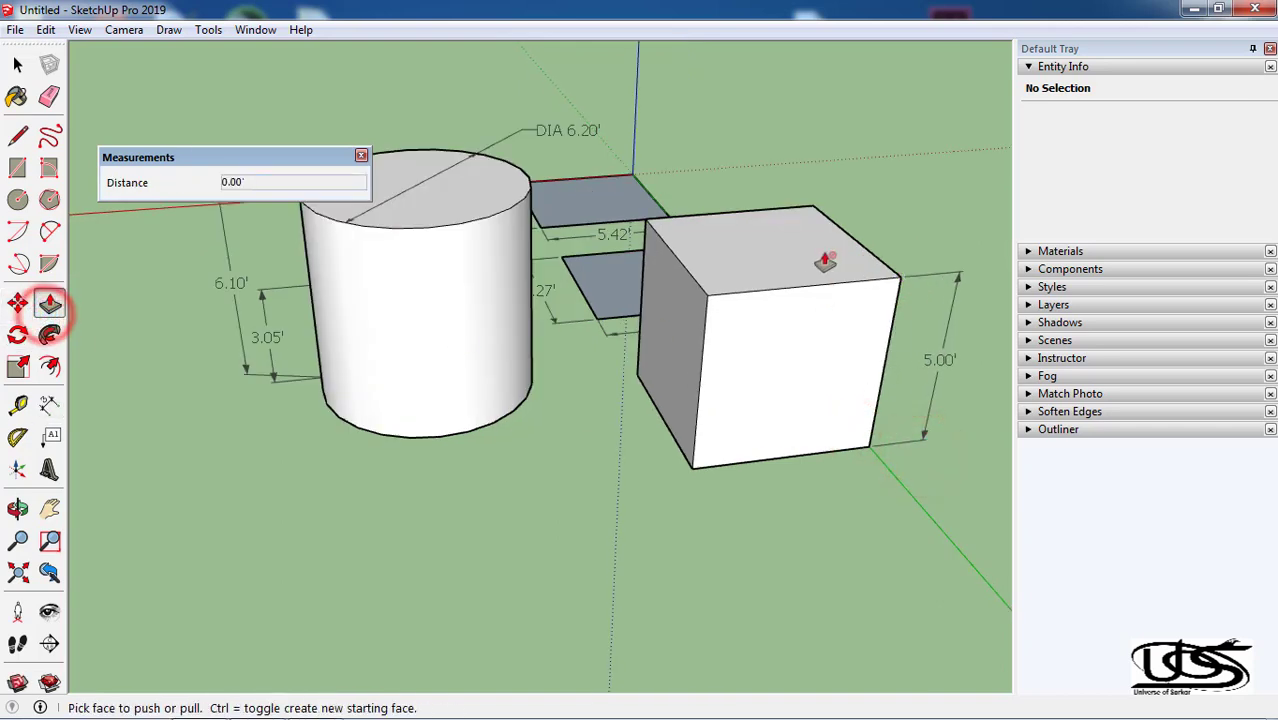
Explode the cube group and lower its top by -4.30 to a 2.20' height
{"action": "left_click", "coordinate": [17, 64]}
{"action": "right_click", "coordinate": [800, 266]}
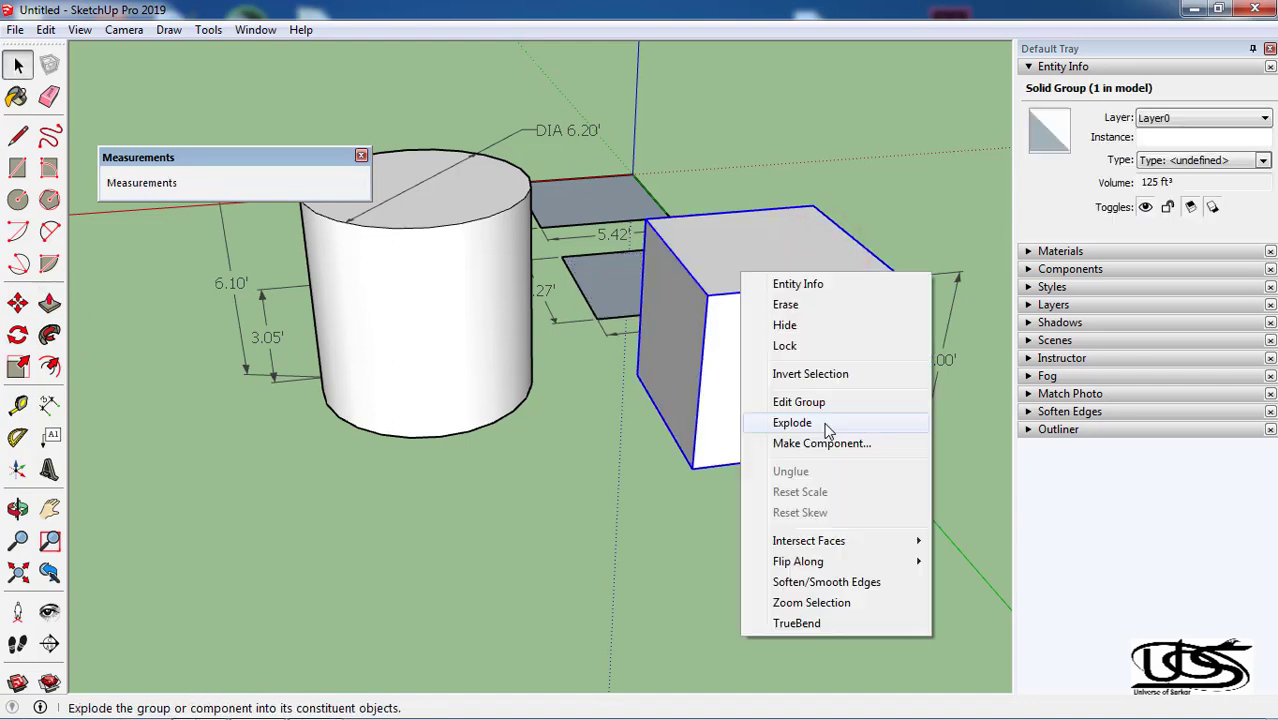
{"action": "left_click", "coordinate": [825, 422]}
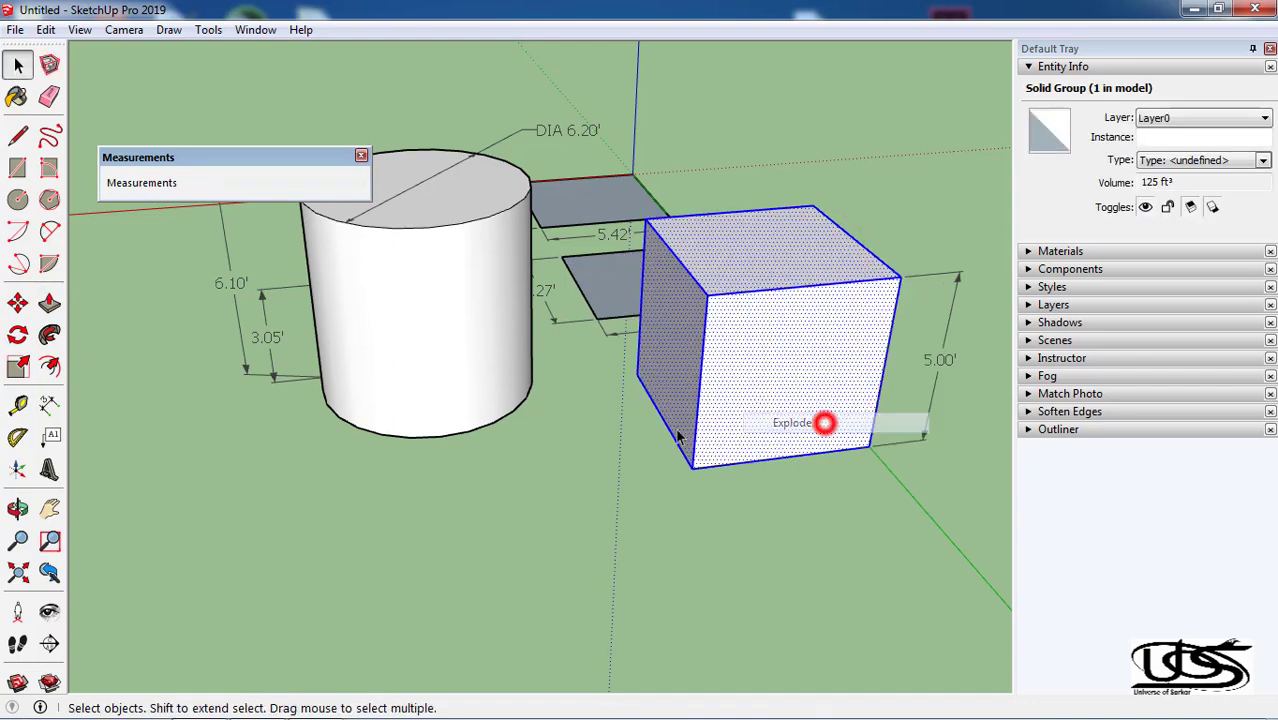
{"action": "left_click", "coordinate": [49, 303]}
{"action": "left_click", "coordinate": [811, 253]}
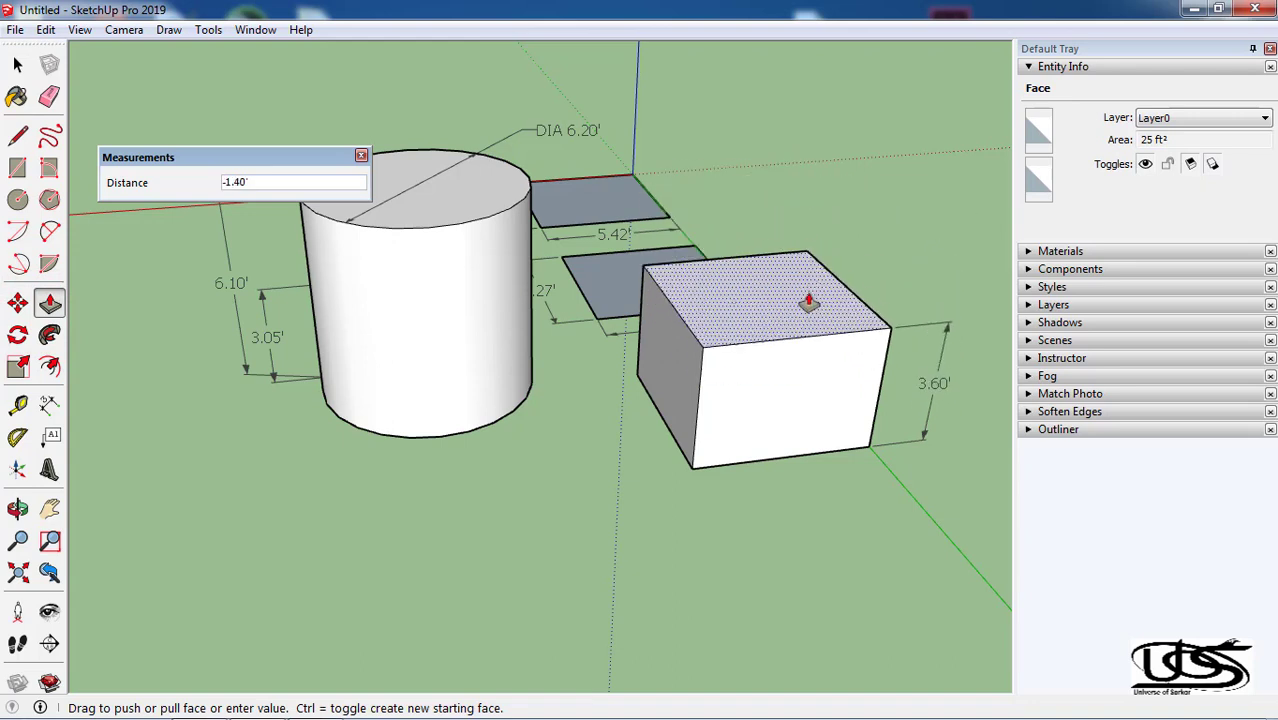
{"action": "left_click", "coordinate": [812, 200]}
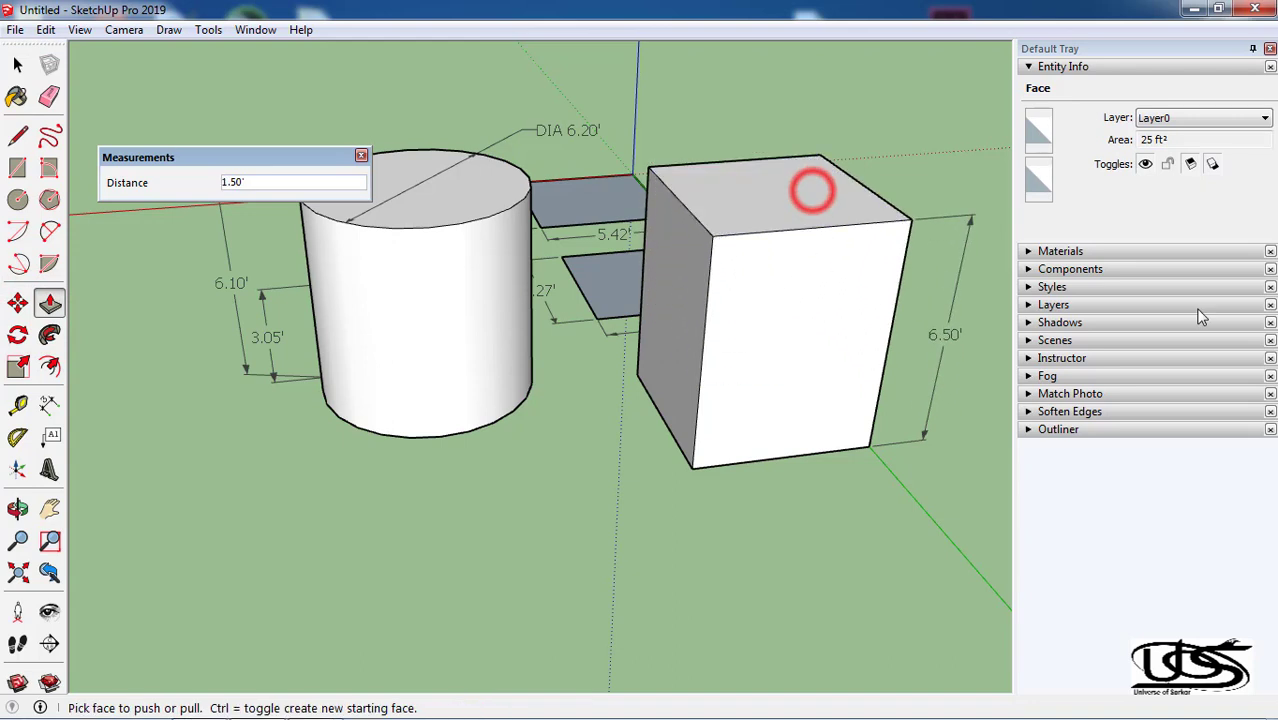
{"action": "type", "text": "-4.30"}
{"action": "key", "text": "Return"}
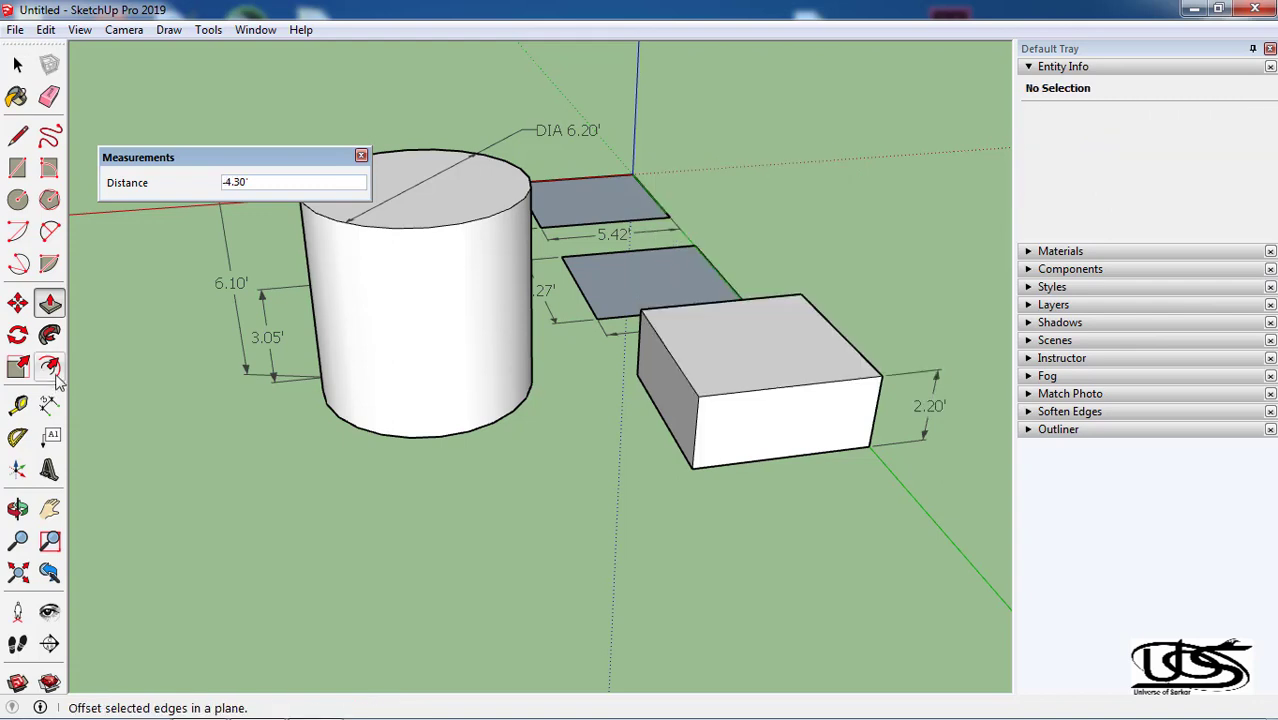
Offset an inset on the top face and pull it up into a 4.70' block
{"action": "left_click", "coordinate": [50, 367]}
{"action": "left_click_drag", "start_coordinate": [693, 354], "coordinate": [708, 352]}
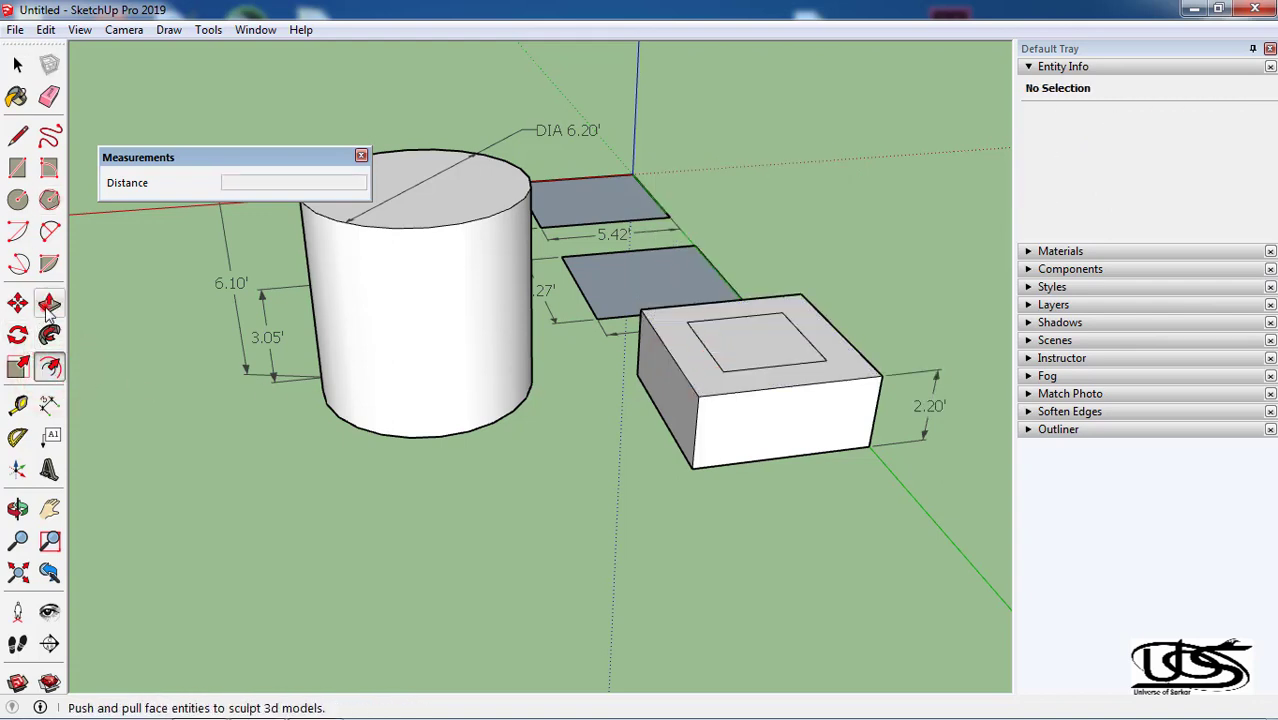
{"action": "left_click", "coordinate": [50, 303]}
{"action": "left_click", "coordinate": [737, 332]}
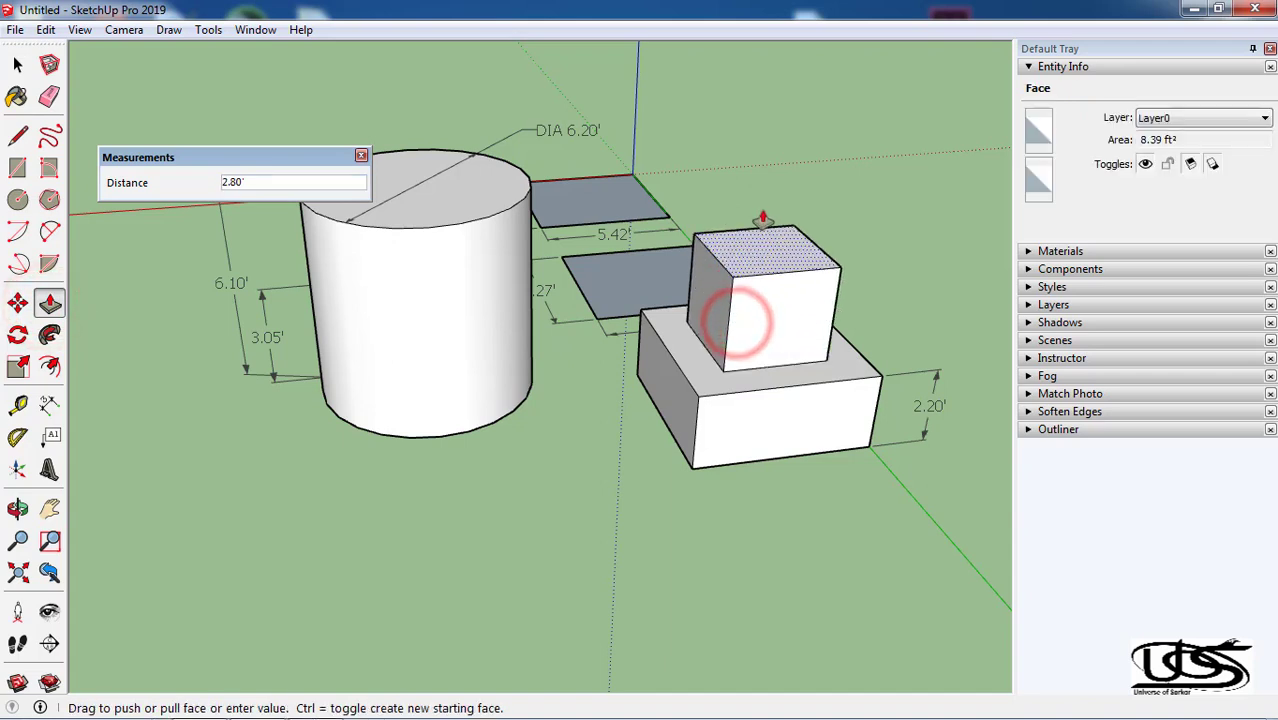
{"action": "left_click", "coordinate": [776, 167]}
{"action": "middle_click_drag", "start_coordinate": [594, 408], "coordinate": [685, 386]}
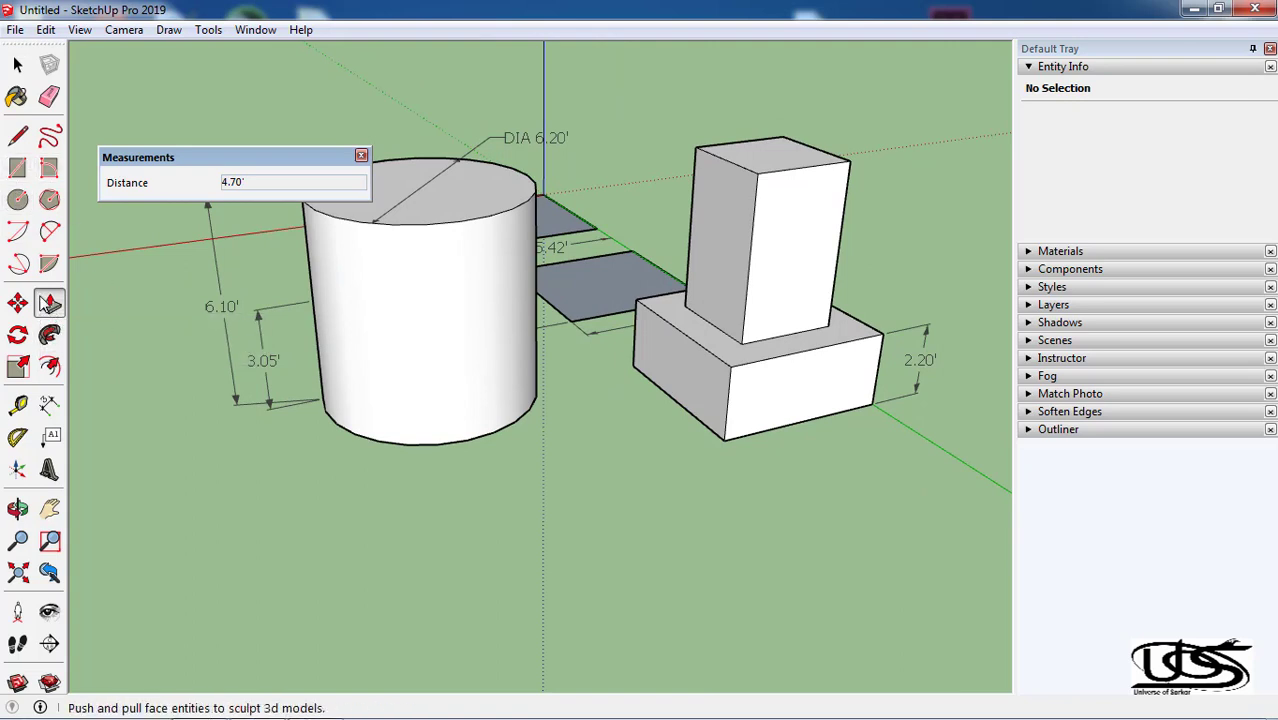
Add a 4.70' vertical dimension beside the upper block of the stepped box
{"action": "left_click", "coordinate": [49, 404]}
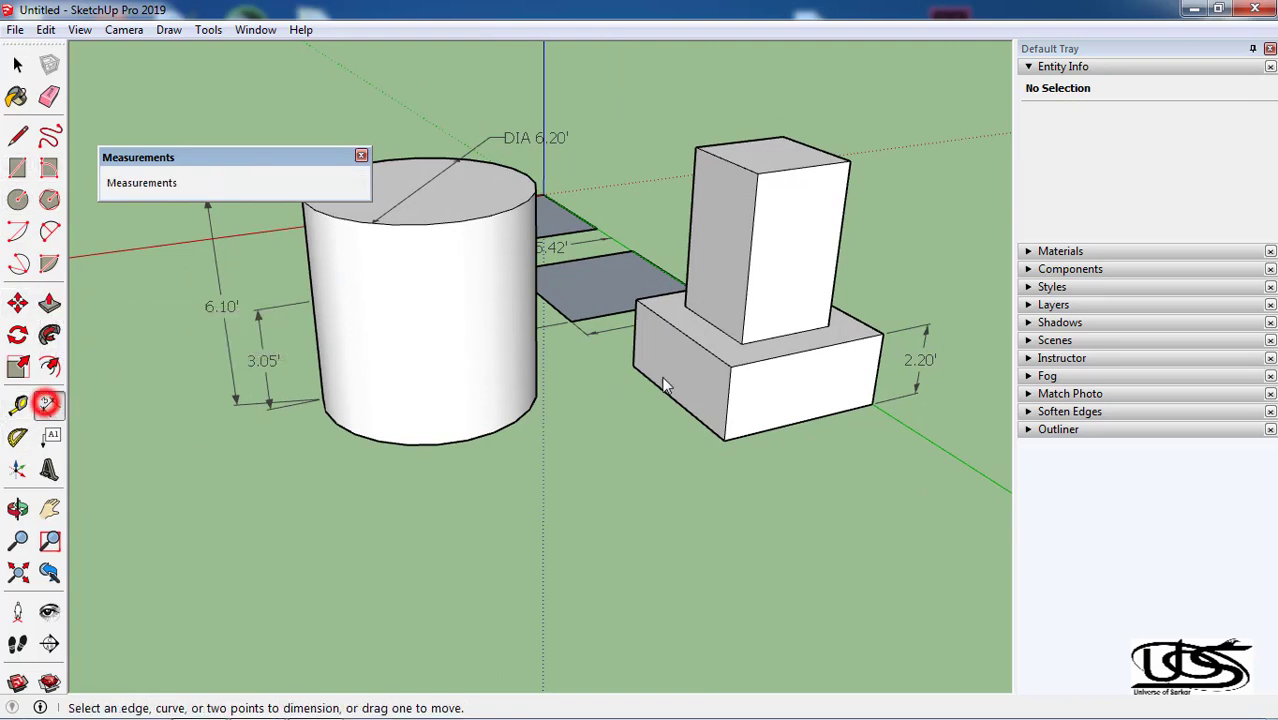
{"action": "left_click", "coordinate": [848, 161]}
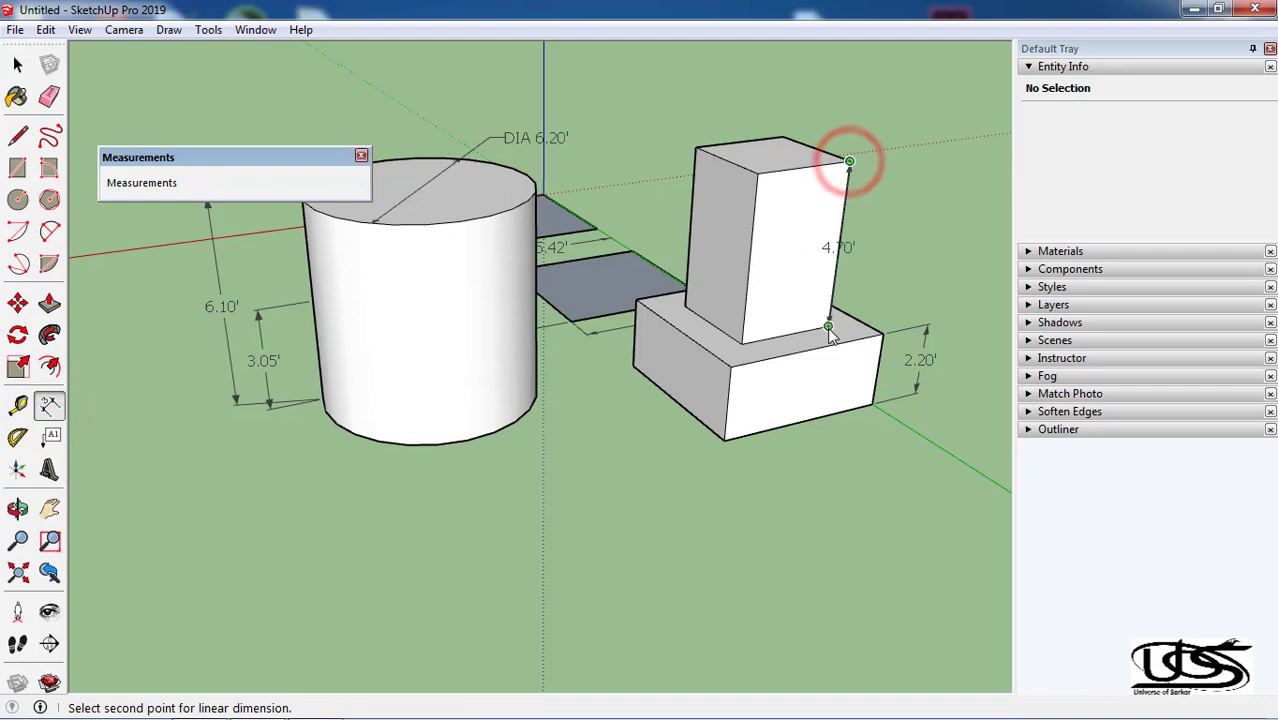
{"action": "left_click", "coordinate": [828, 327]}
{"action": "left_click", "coordinate": [921, 314]}
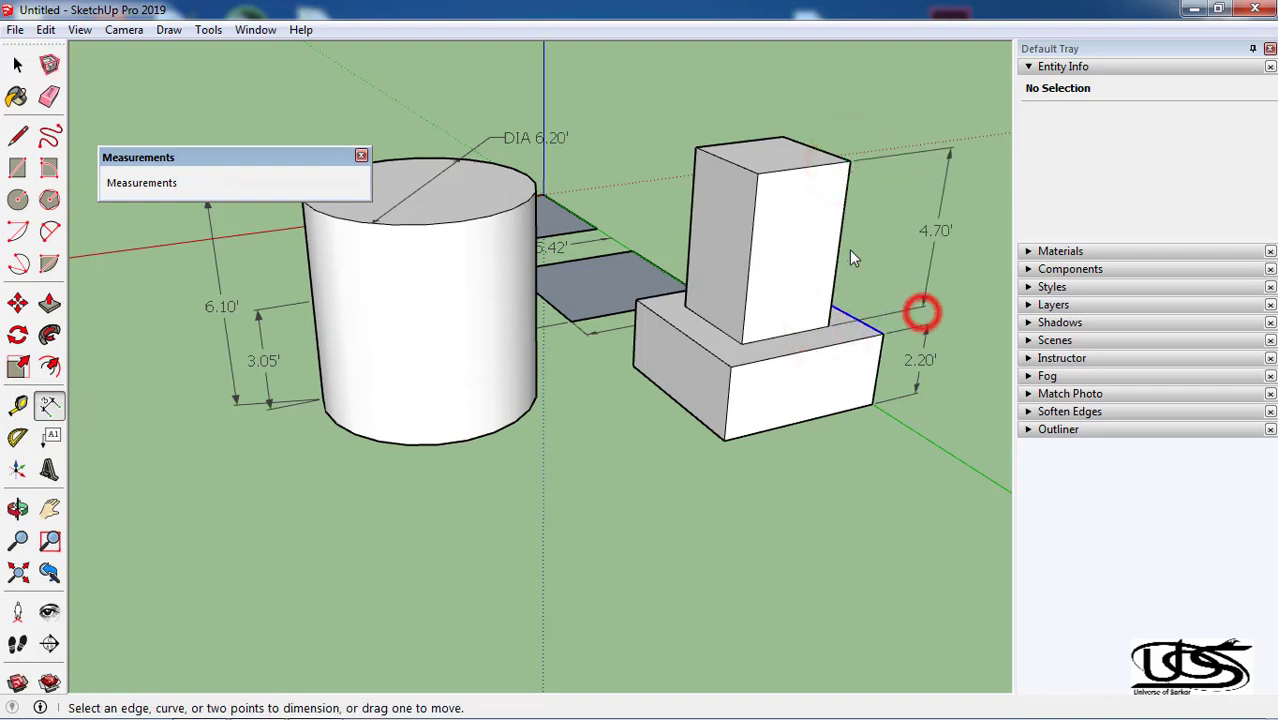
{"action": "left_click", "coordinate": [848, 161]}
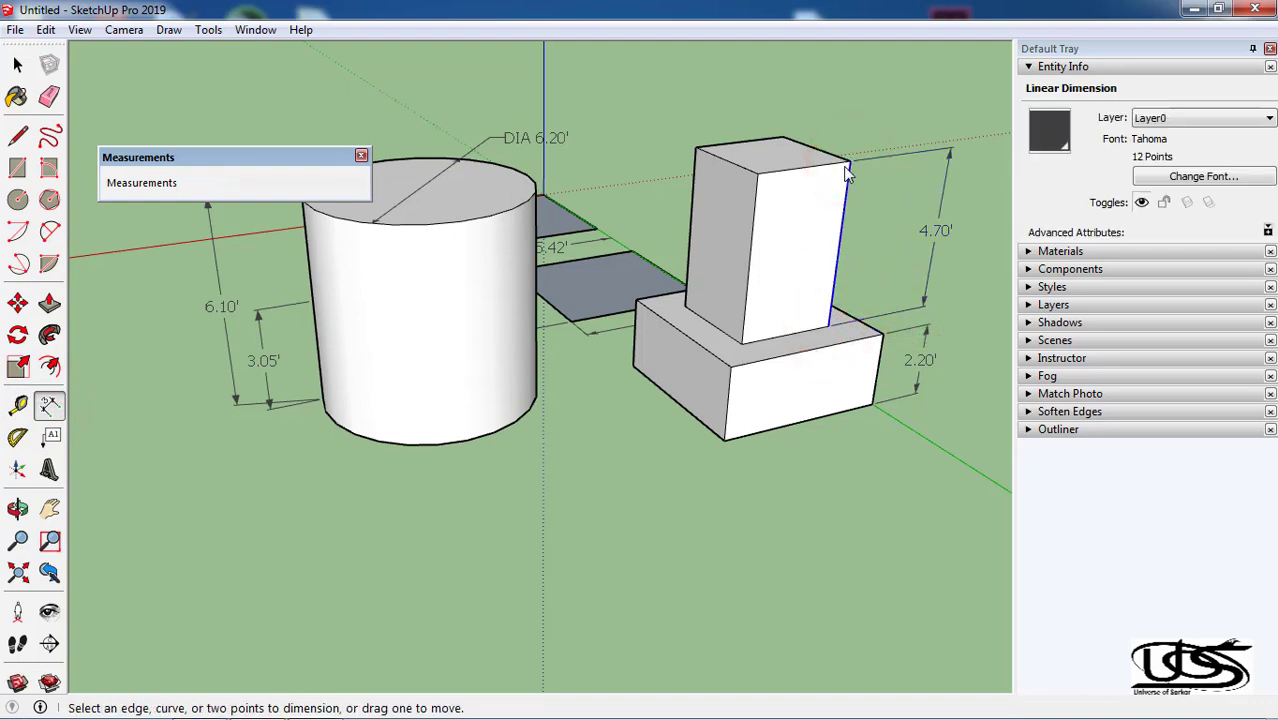
Add the 6.90' overall height dimension from top corner to base bottom, then deselect
{"action": "left_click", "coordinate": [848, 162]}
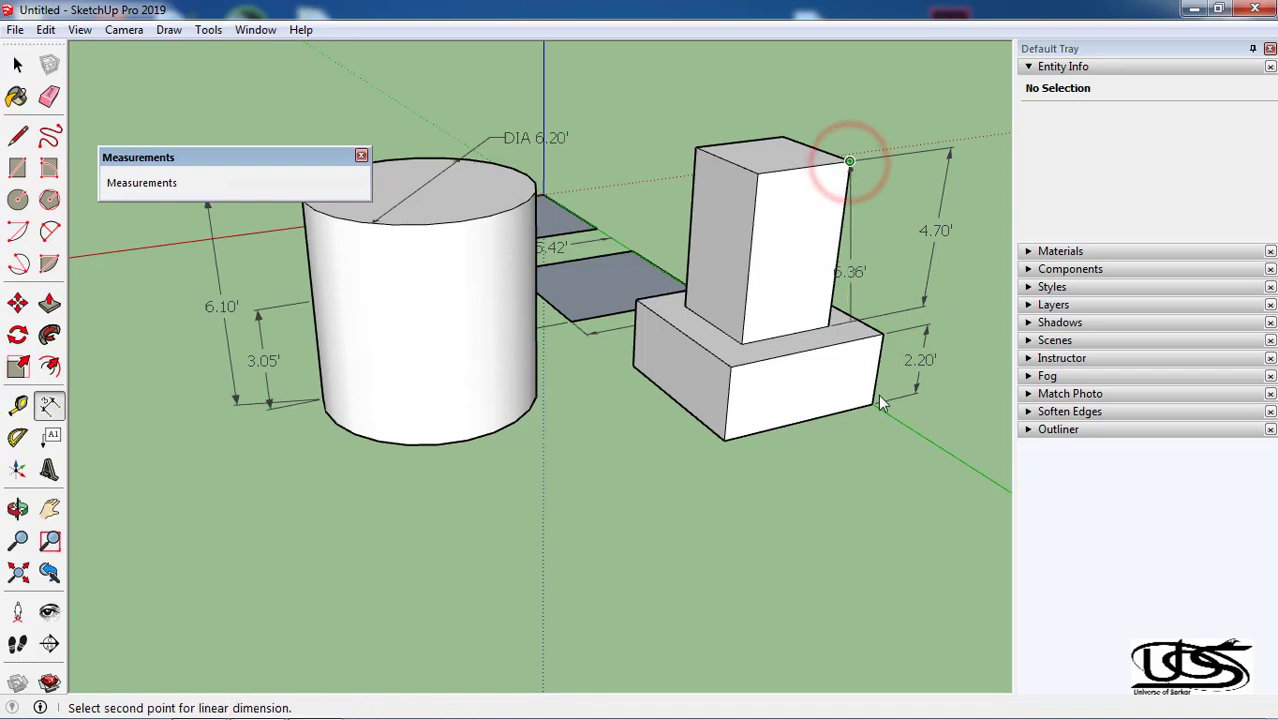
{"action": "left_click", "coordinate": [871, 404]}
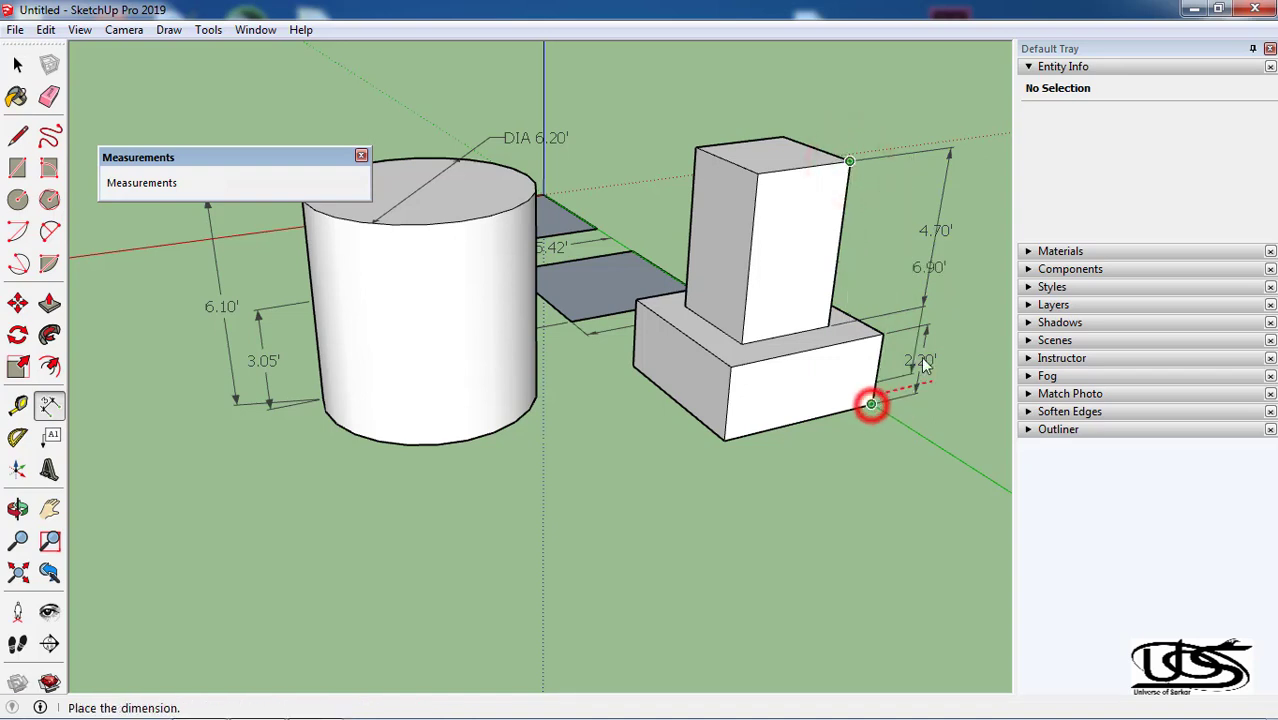
{"action": "left_click", "coordinate": [971, 382]}
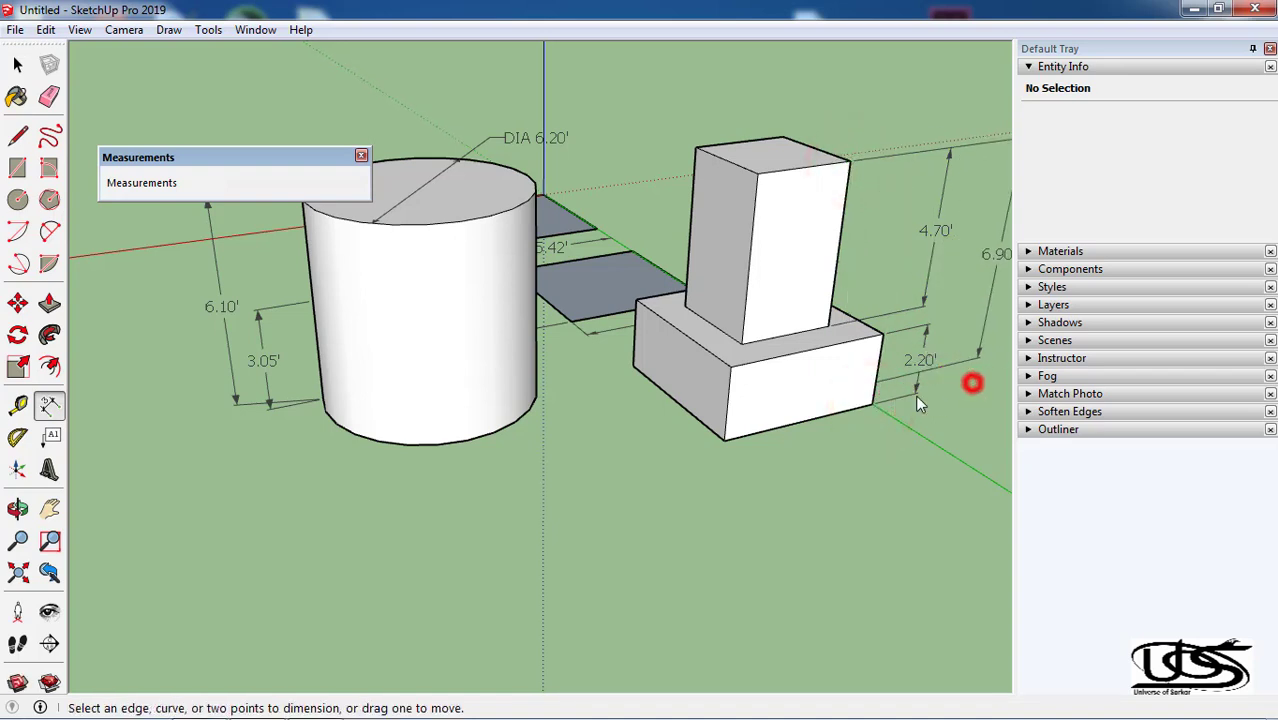
{"action": "mouse_move", "coordinate": [915, 394]}
{"action": "middle_mouse_down"}
{"action": "mouse_move", "coordinate": [651, 250]}
{"action": "mouse_move", "coordinate": [306, 403]}
{"action": "mouse_move", "coordinate": [312, 425]}
{"action": "middle_mouse_up"}
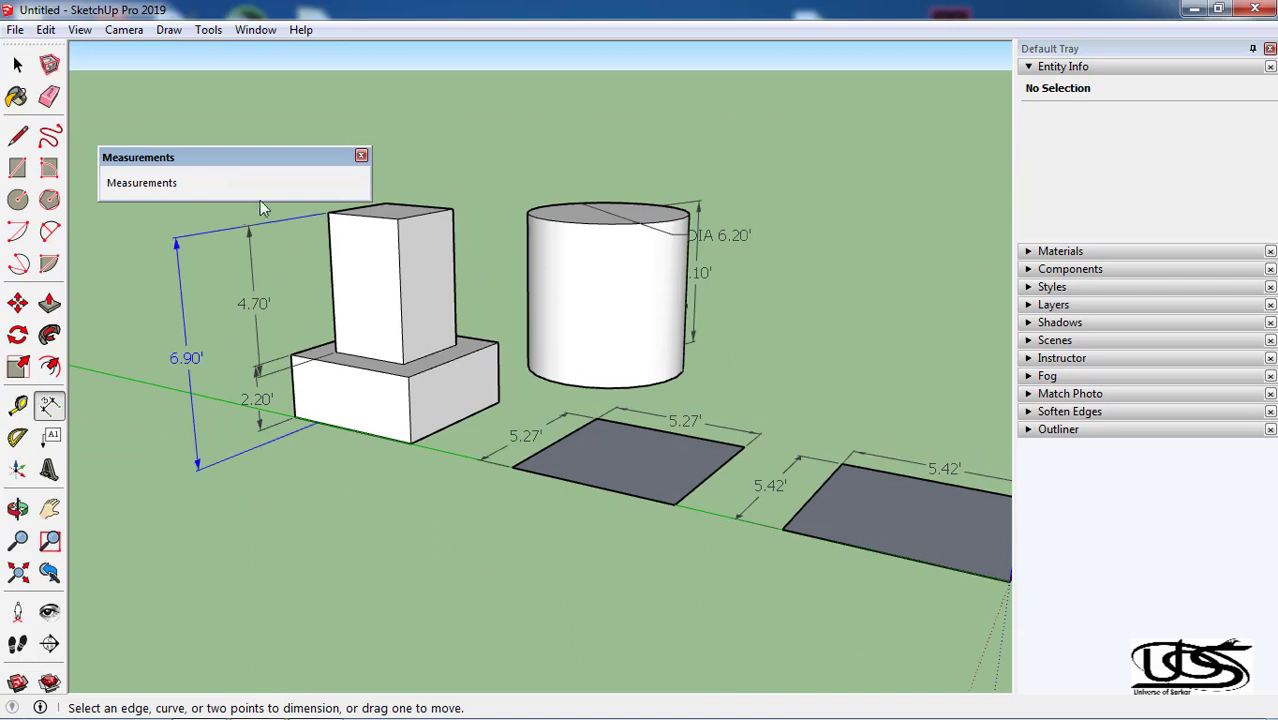
{"action": "left_click_drag", "start_coordinate": [214, 155], "coordinate": [304, 139]}
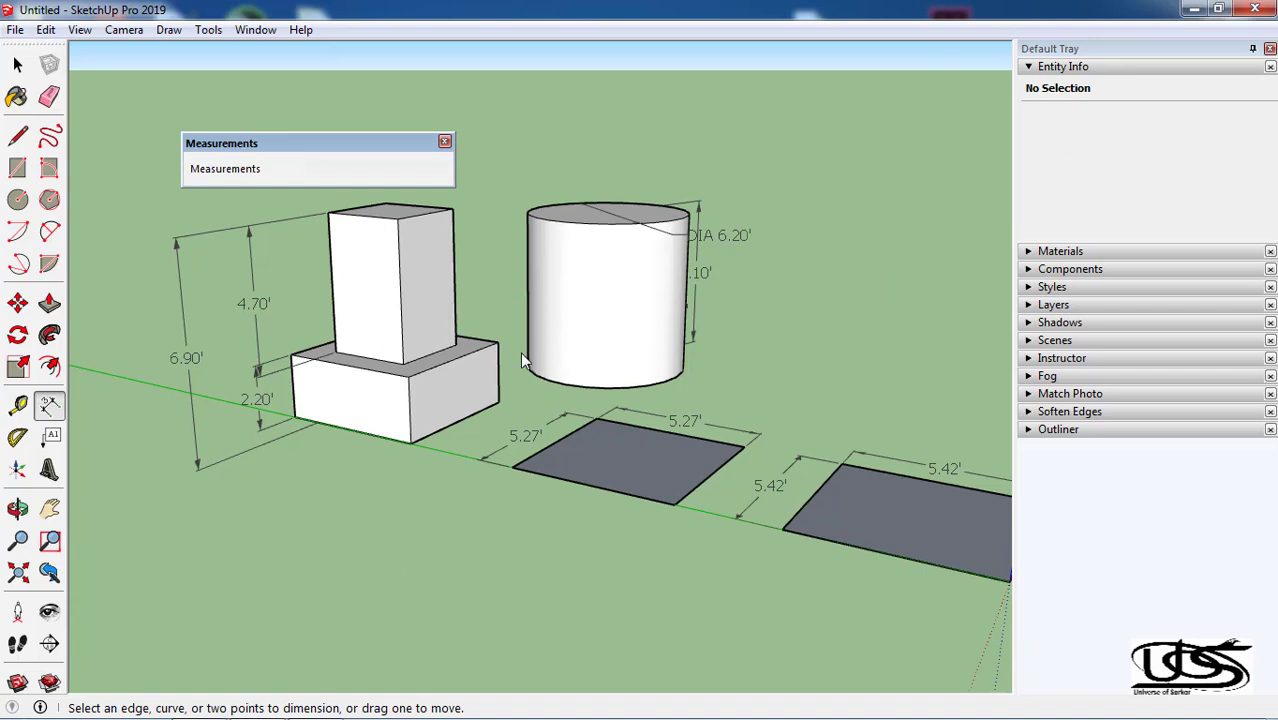
{"action": "key", "text": "Escape"}
Show Model Info's Units page with Decimal feet at 0.00' precision, moved further left
{"action": "left_click", "coordinate": [252, 31]}
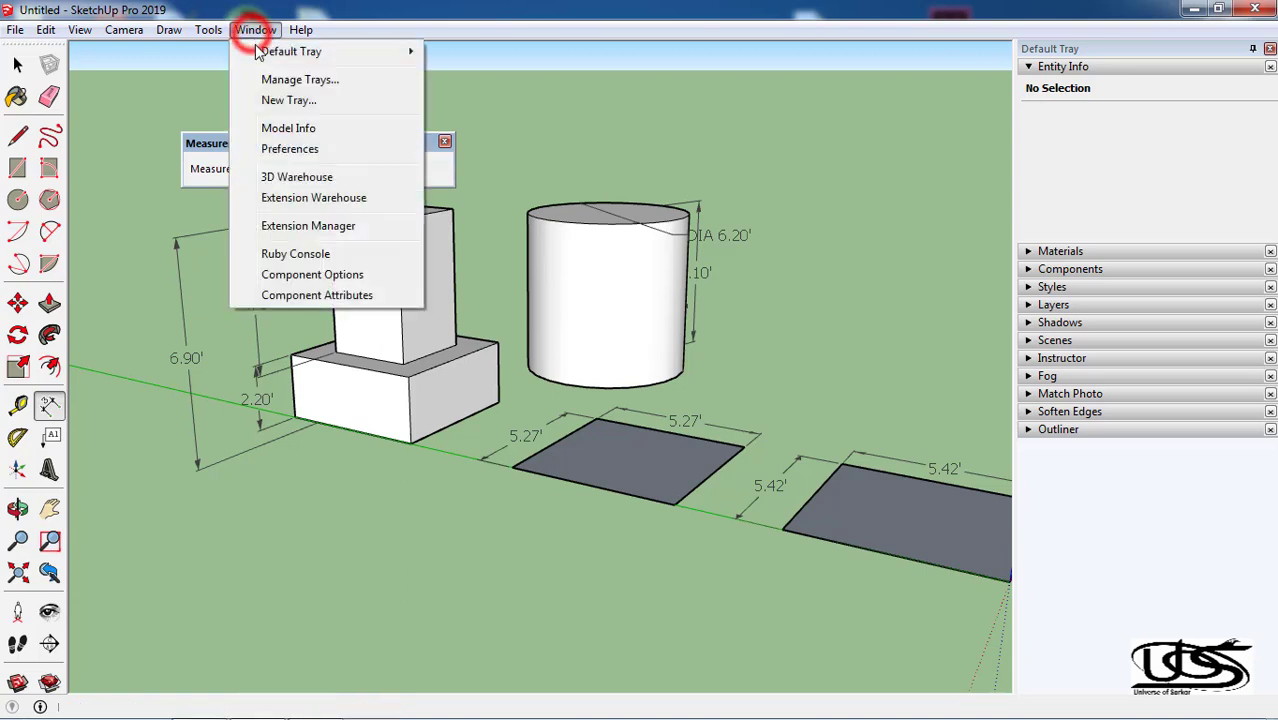
{"action": "left_click", "coordinate": [288, 128]}
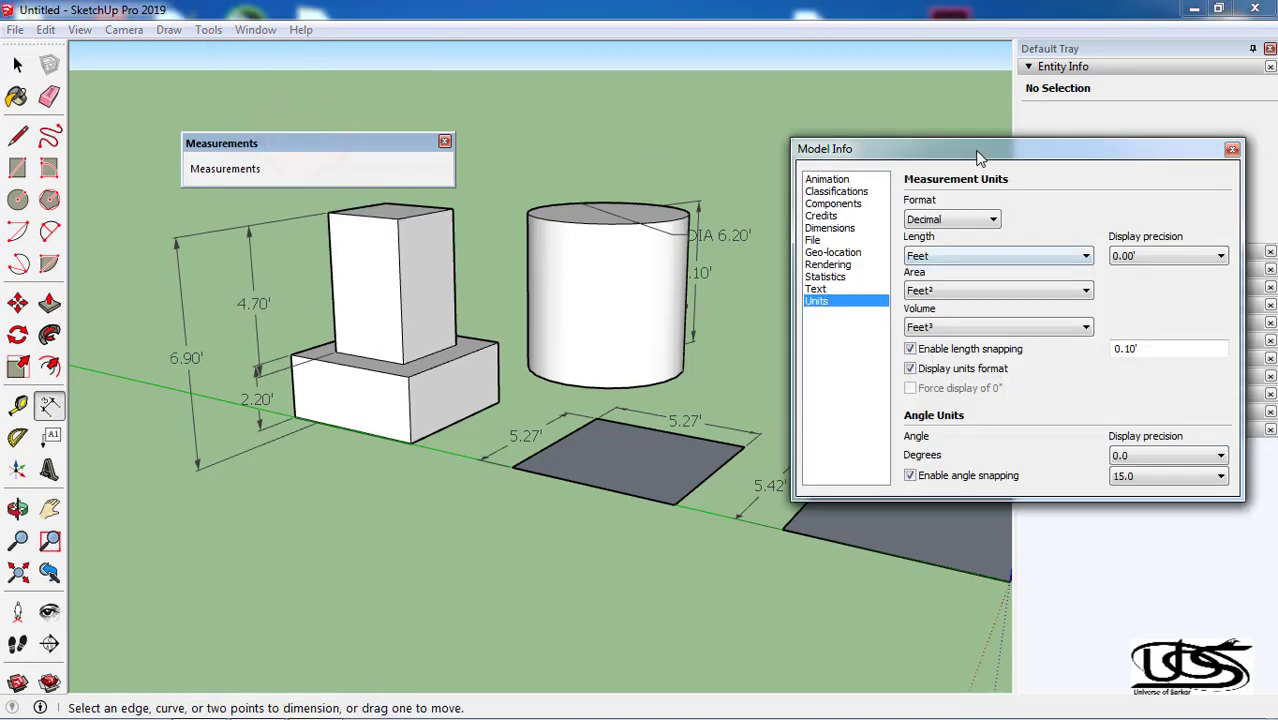
{"action": "left_click_drag", "start_coordinate": [975, 150], "coordinate": [641, 155]}
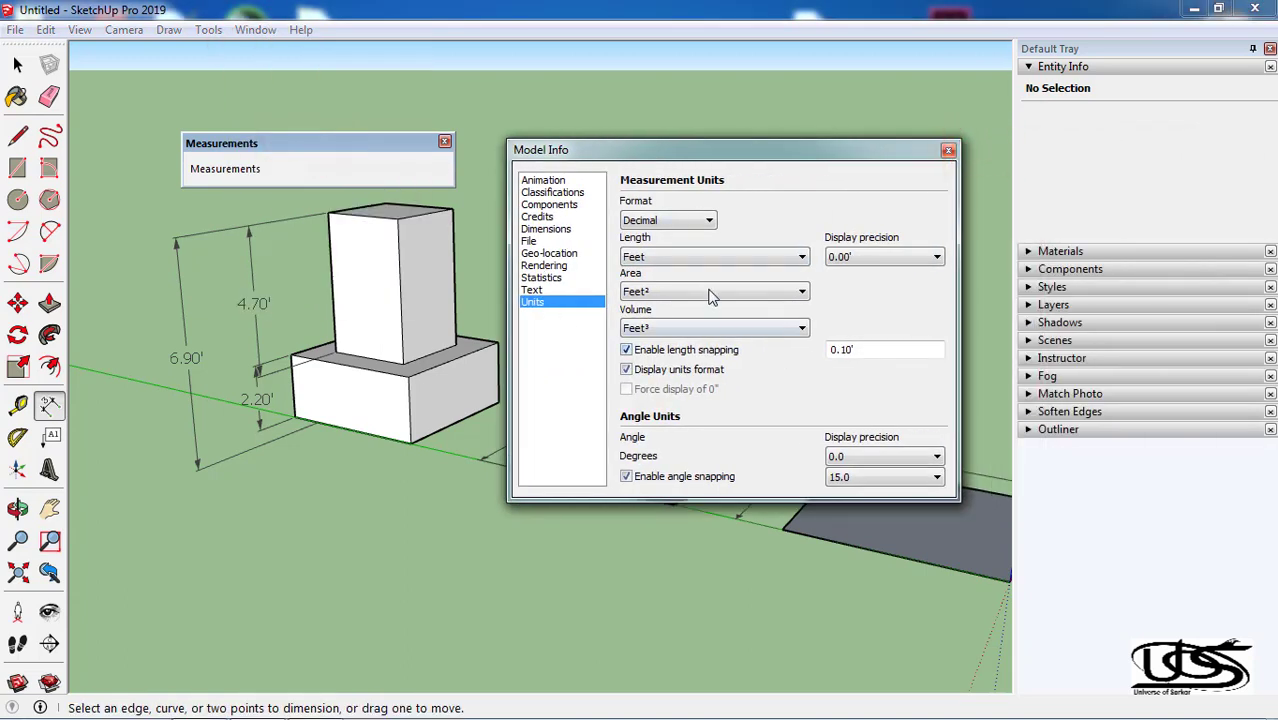